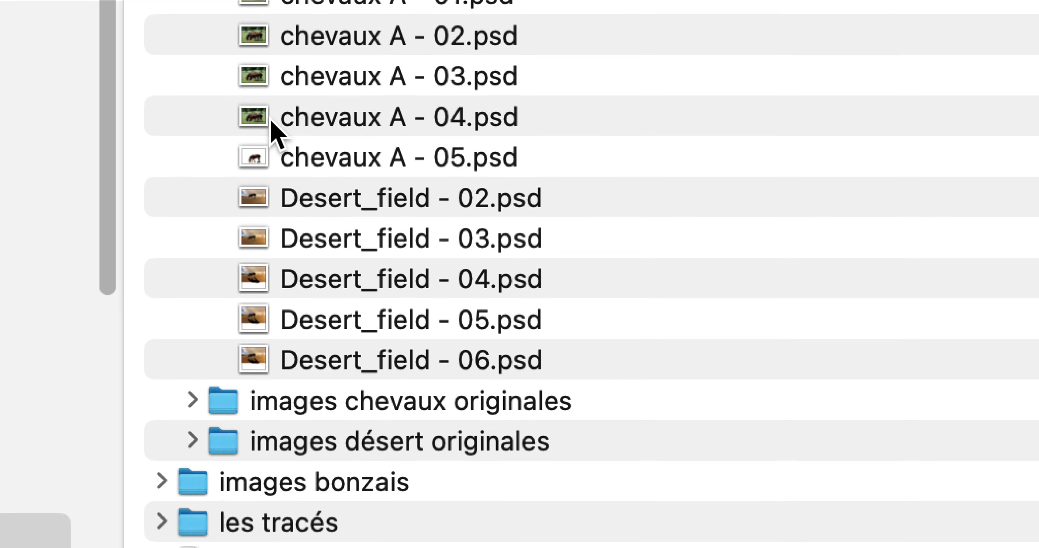
left_click(331, 254)
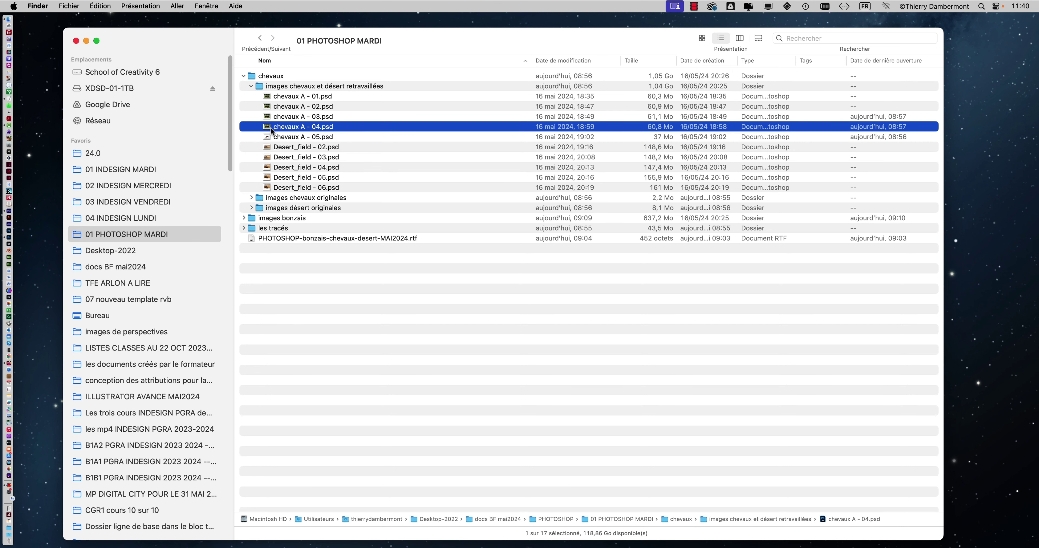
double_click(274, 128)
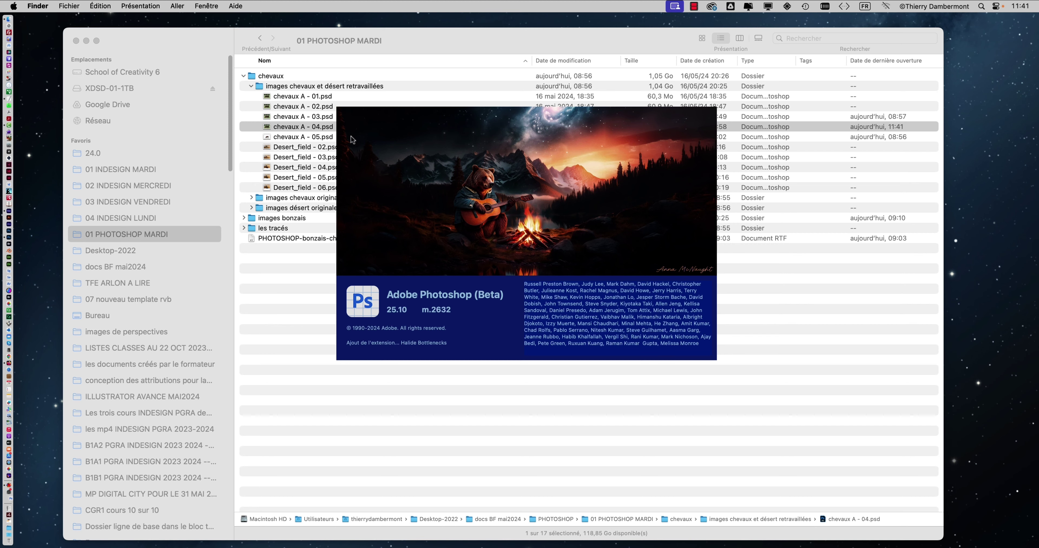
key("super+Tab")
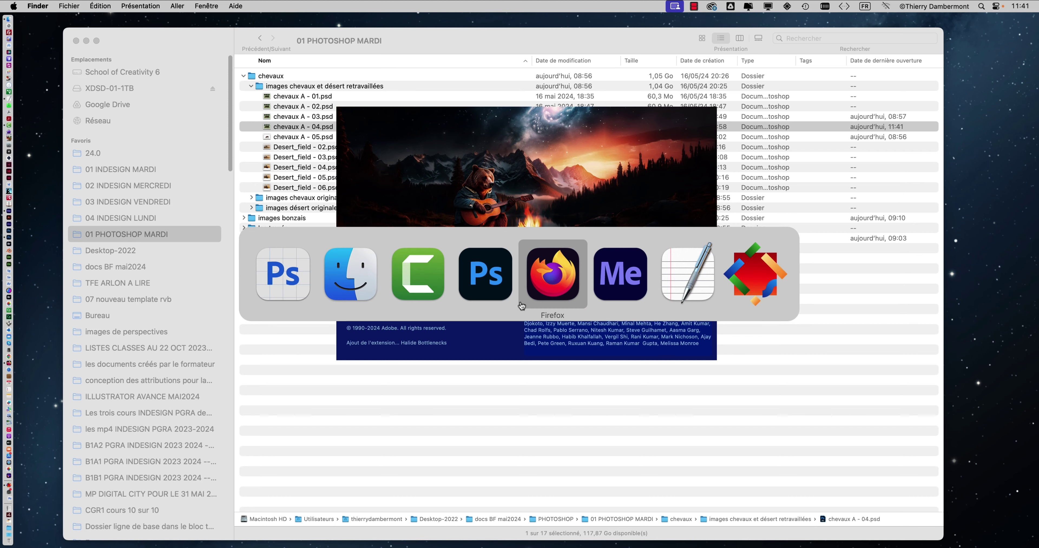
left_click(480, 286)
key("super+Tab")
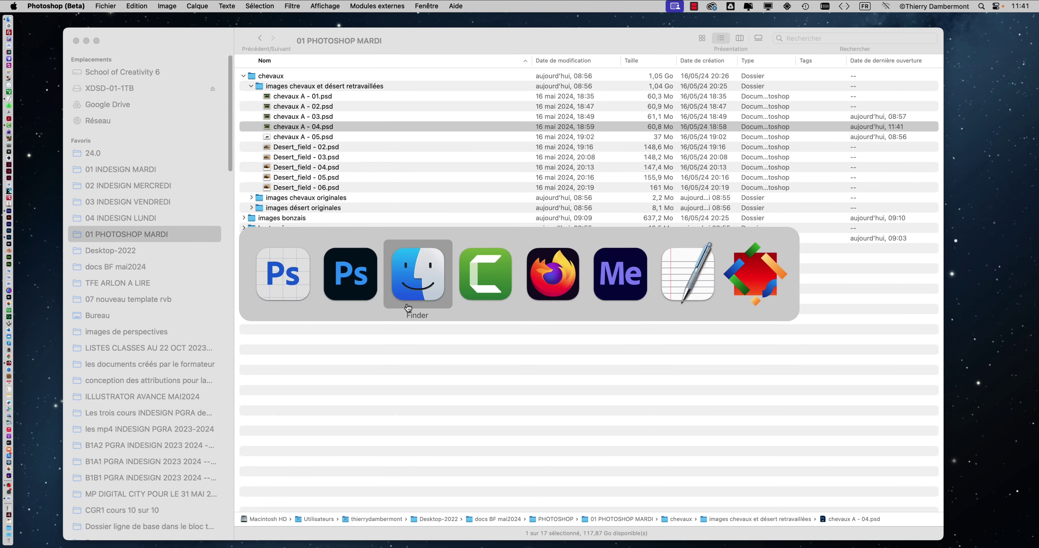
left_click(351, 277)
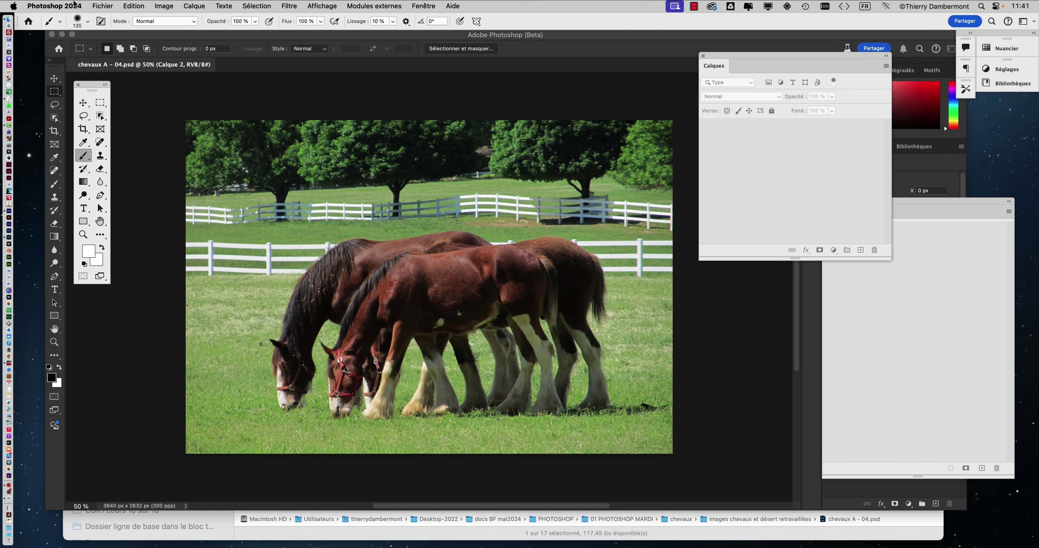
left_click(74, 5)
left_click(88, 117)
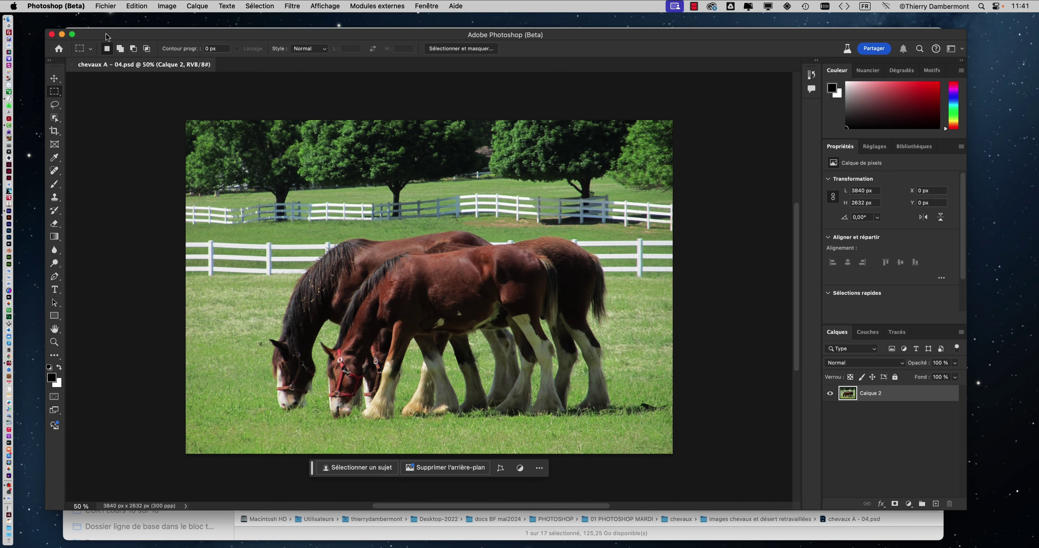
left_click_drag(101, 38, 108, 34)
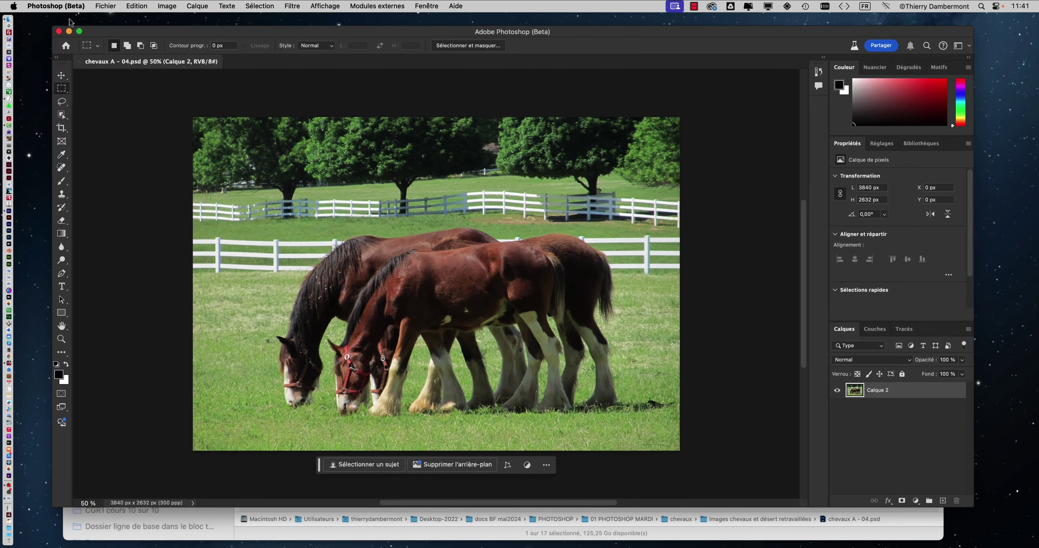
left_click(56, 6)
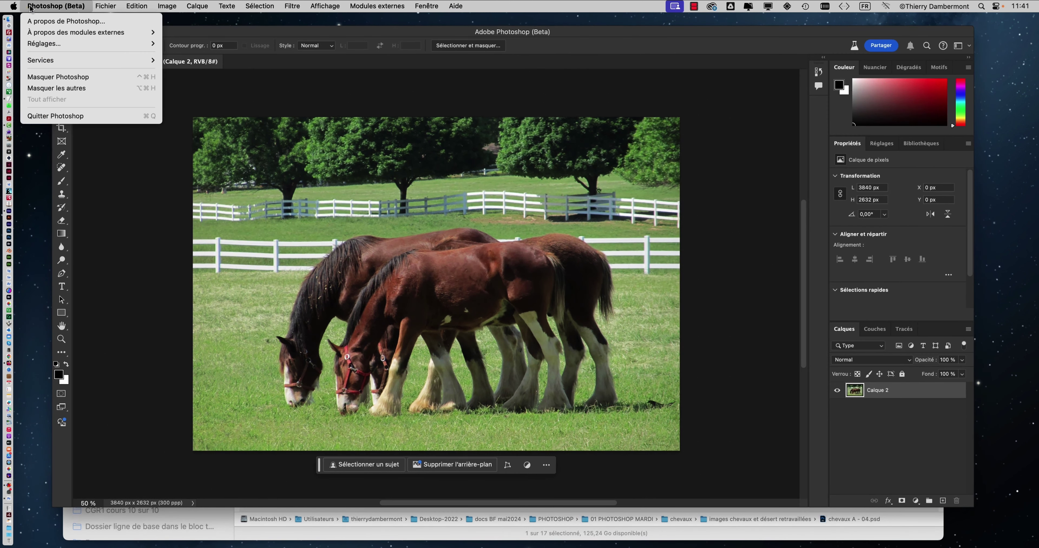
left_click(55, 116)
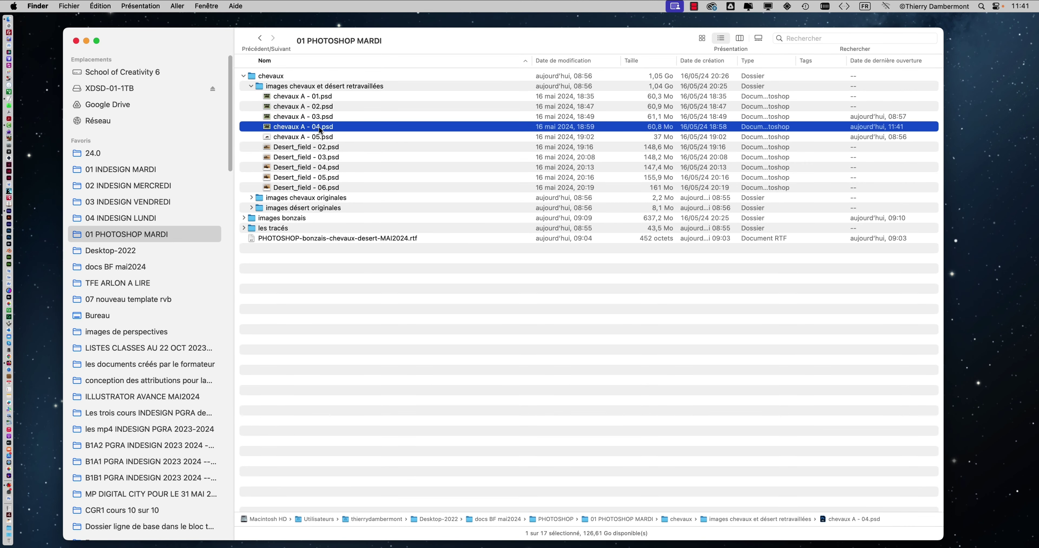
Open chevaux A - 04.psd in Photoshop 2024 and hide the other applications.
left_click_drag(320, 129, 14, 241)
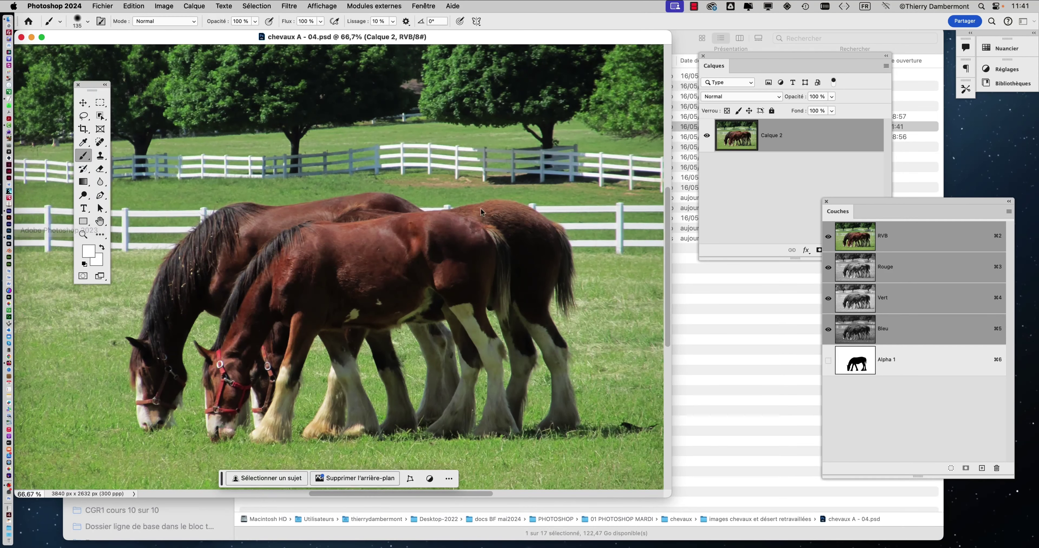
key("super+alt+h")
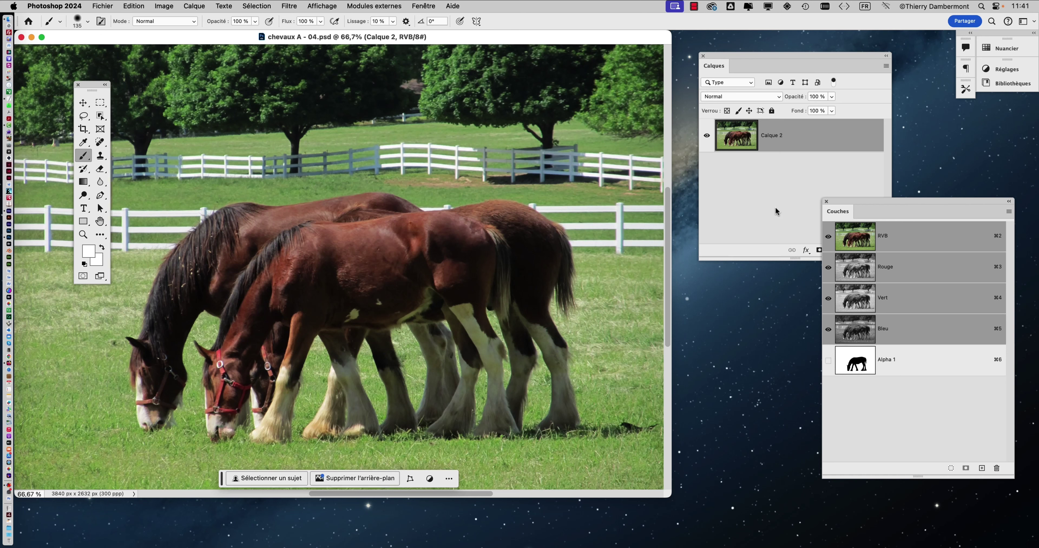
Show the Alpha 1 channel as an overlay on the image and arrange the Channels and Layers panels clear of the horses.
left_click_drag(836, 202, 576, 87)
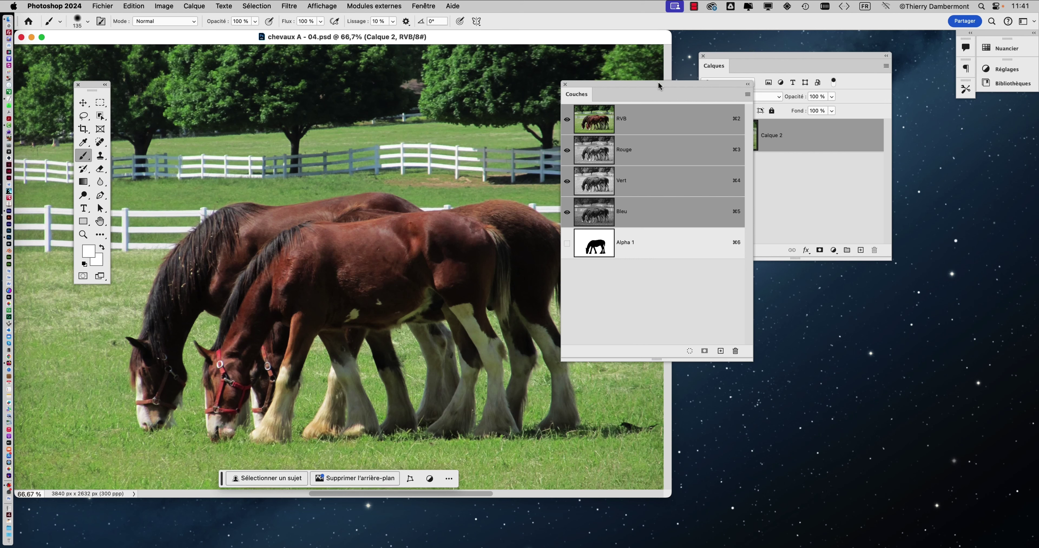
left_click_drag(658, 81, 726, 274)
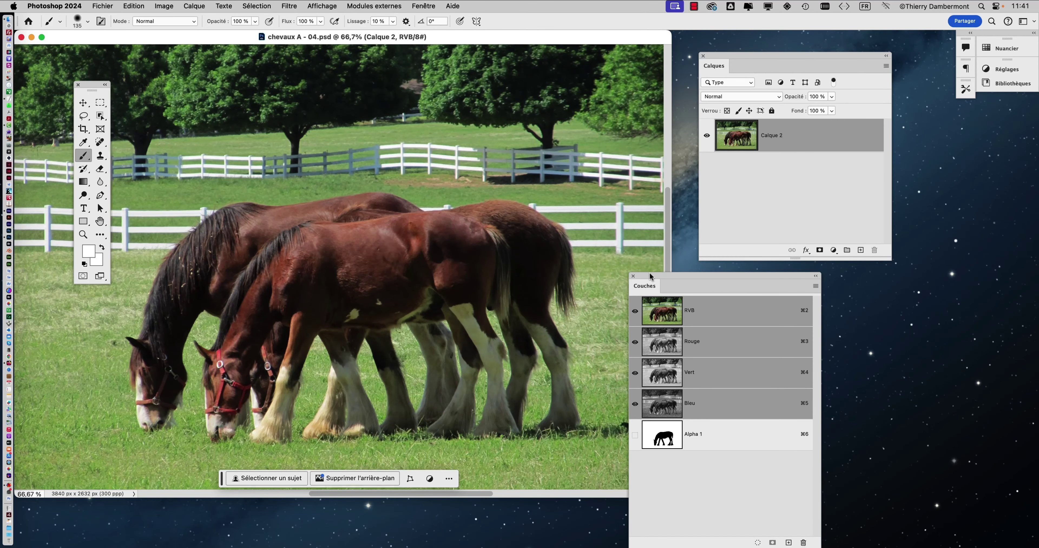
left_click_drag(649, 273, 510, 68)
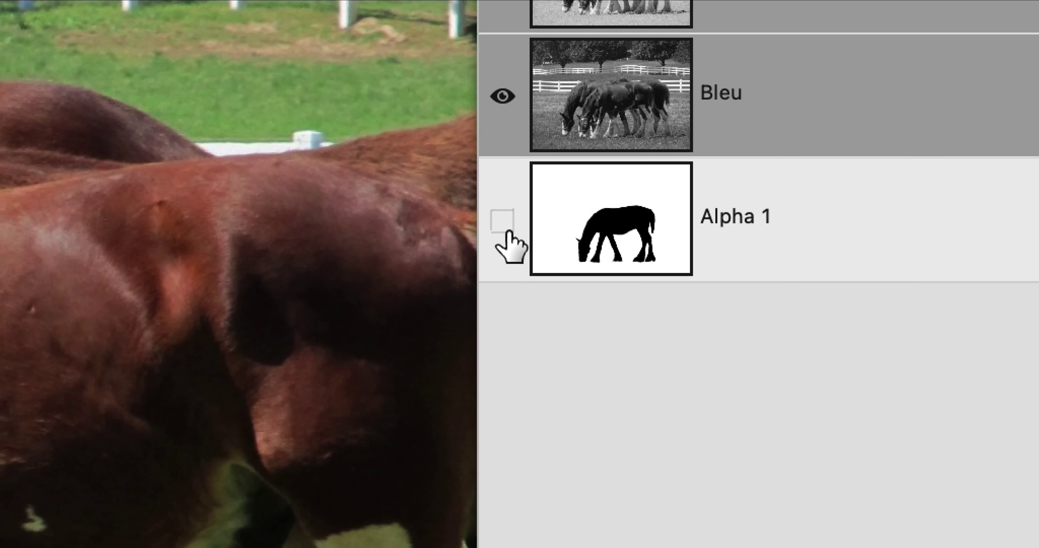
left_click(502, 221)
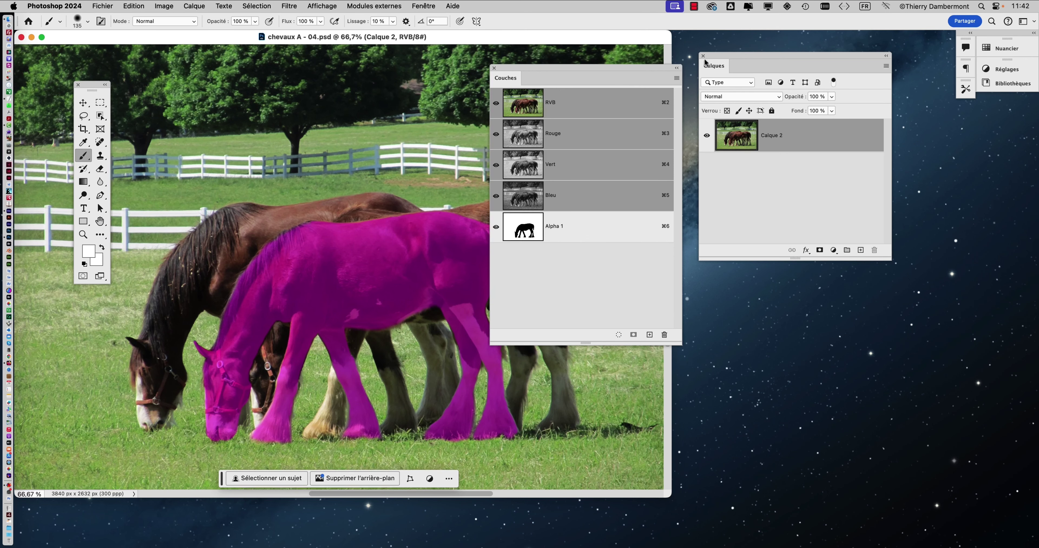
left_click_drag(718, 59, 798, 49)
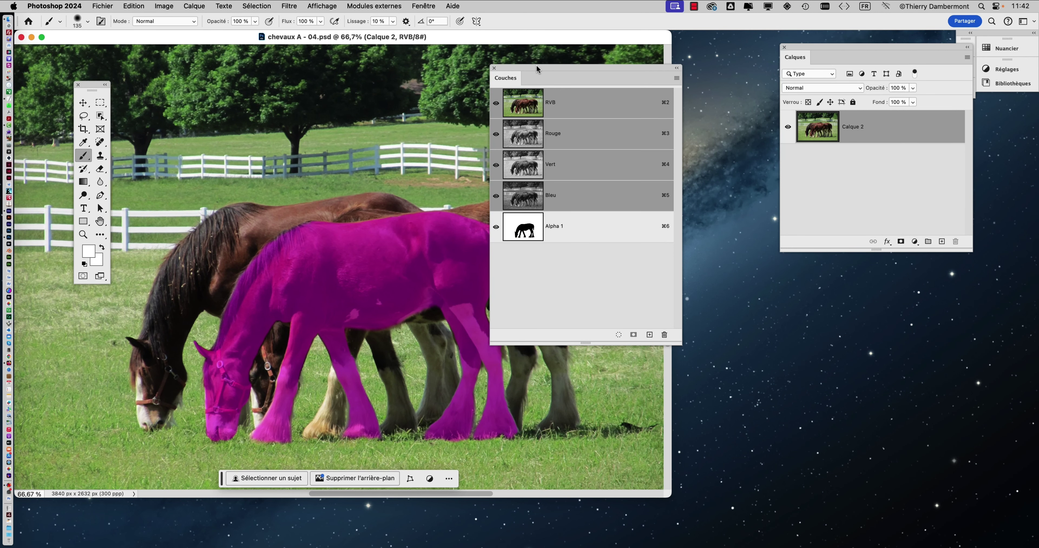
left_click_drag(537, 64, 732, 170)
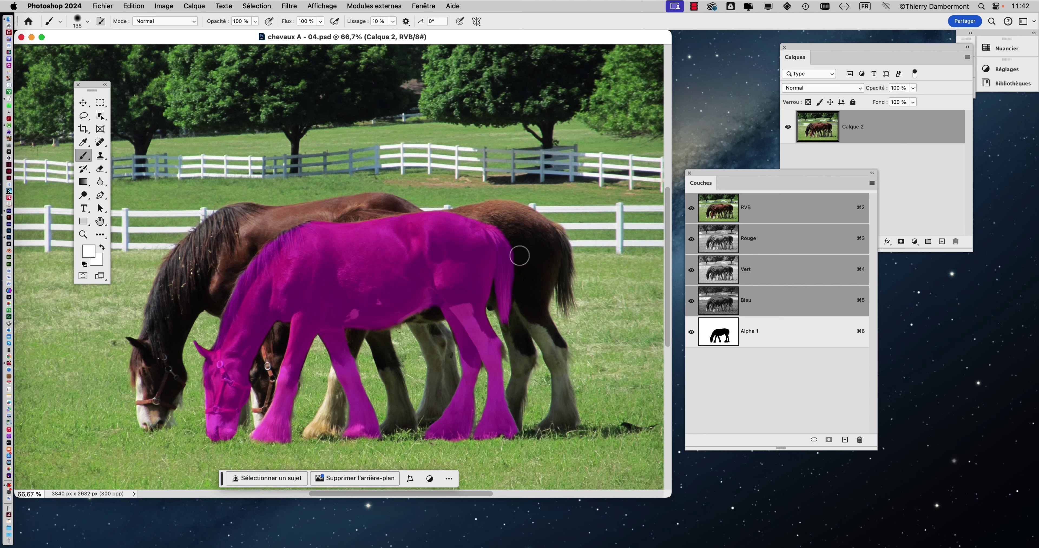
Toggle the Alpha 1 channel's visibility to compare the horses with and without the mask overlay.
left_click(690, 332)
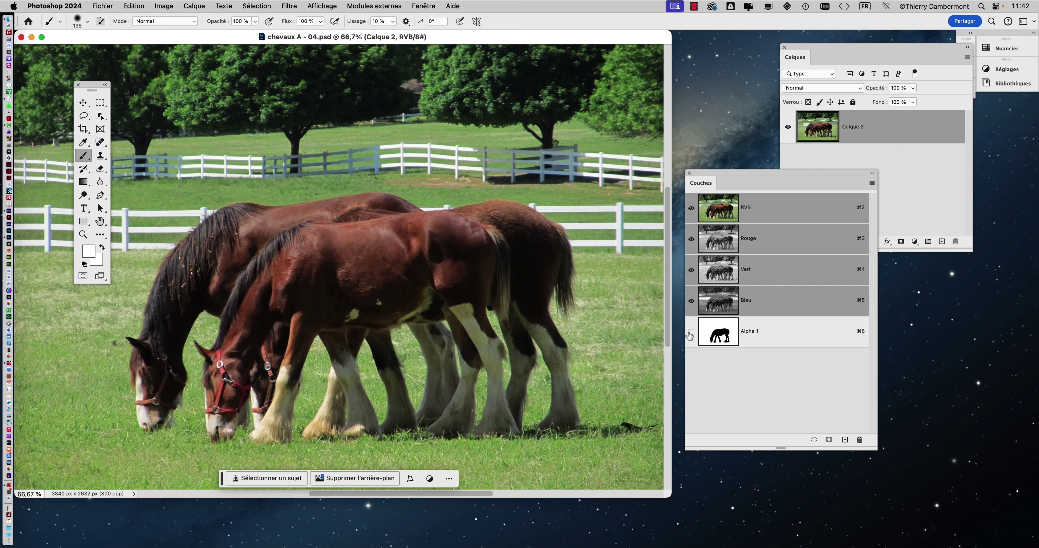
left_click(690, 332)
left_click(690, 332)
left_click(690, 332)
Close chevaux A - 04.psd and return to the Finder window.
key("super+w")
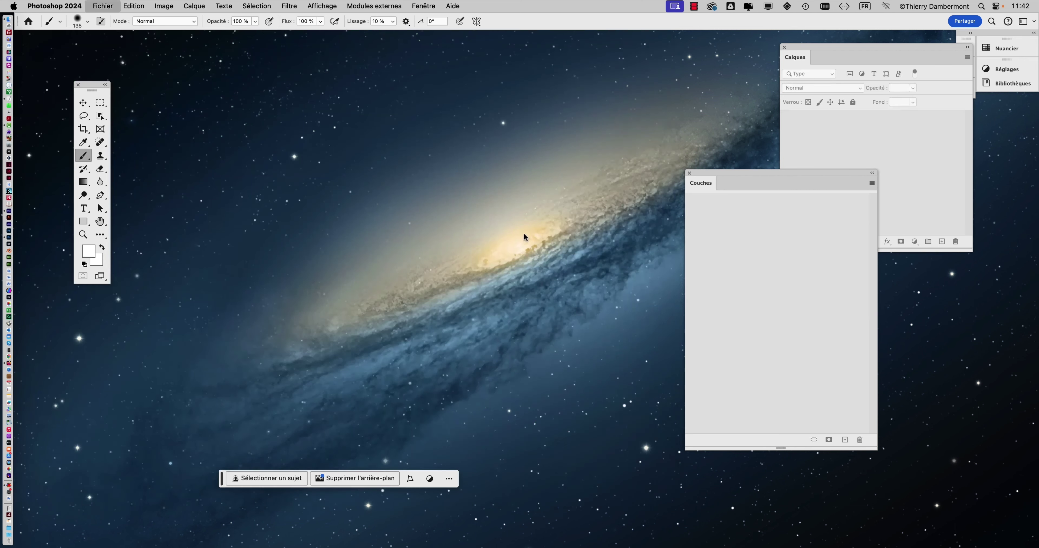
key("super+Tab")
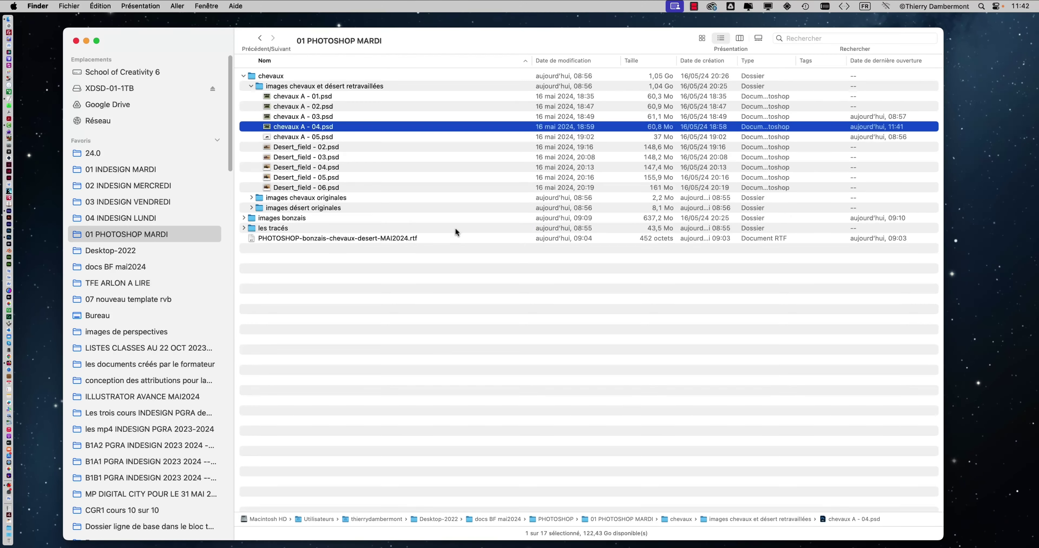
left_click(294, 136)
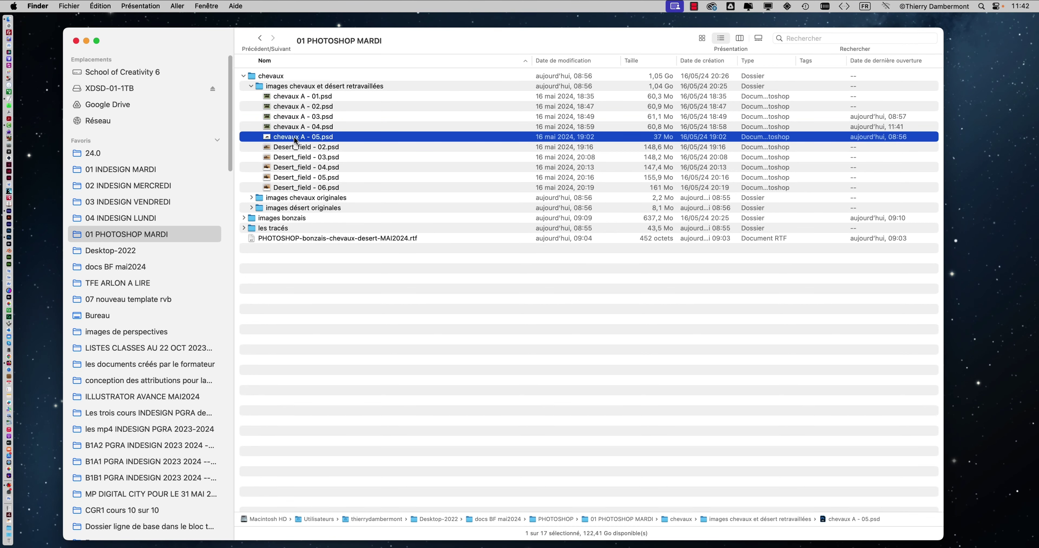
double_click(295, 136)
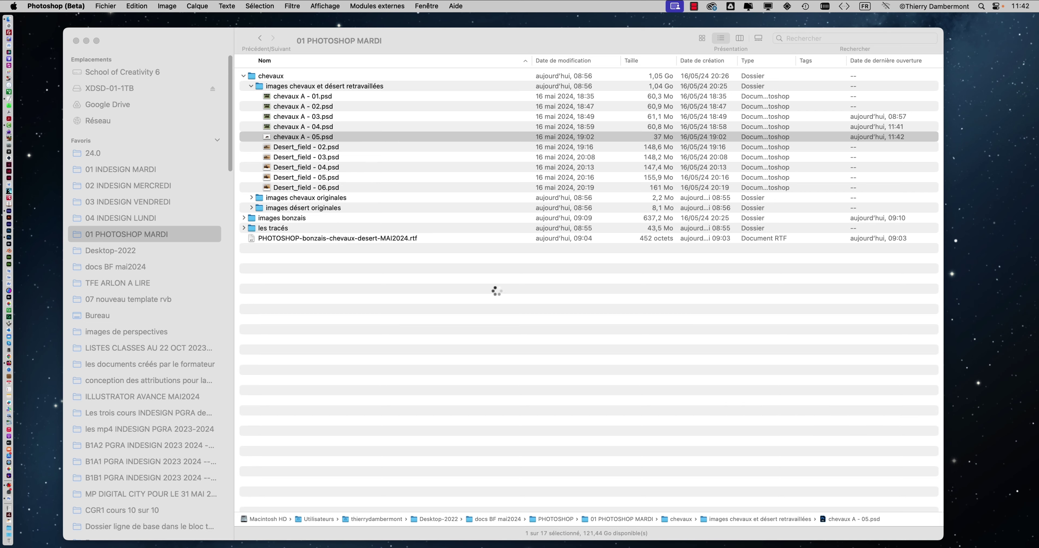
key("super+alt+Escape")
left_click(993, 413)
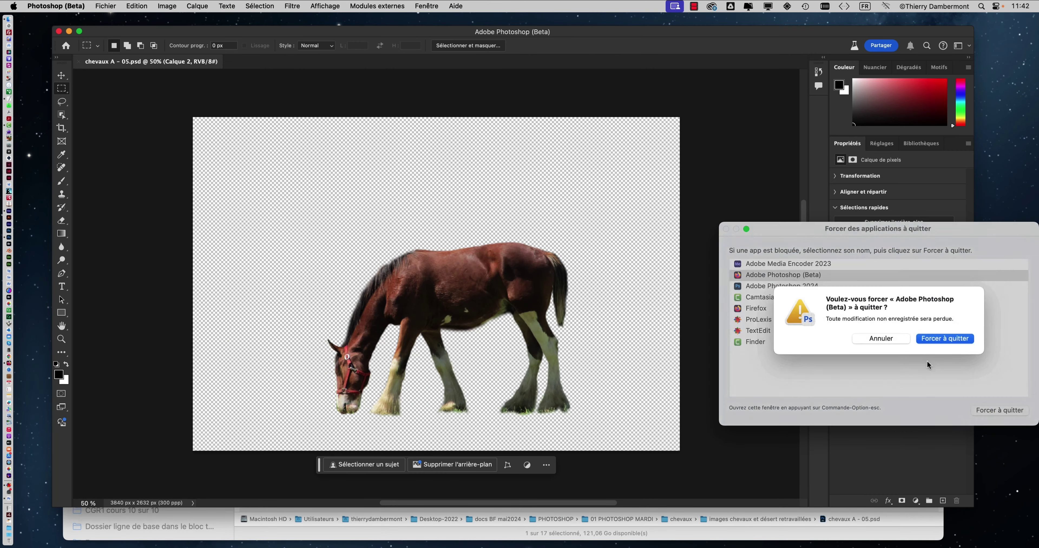
left_click(936, 341)
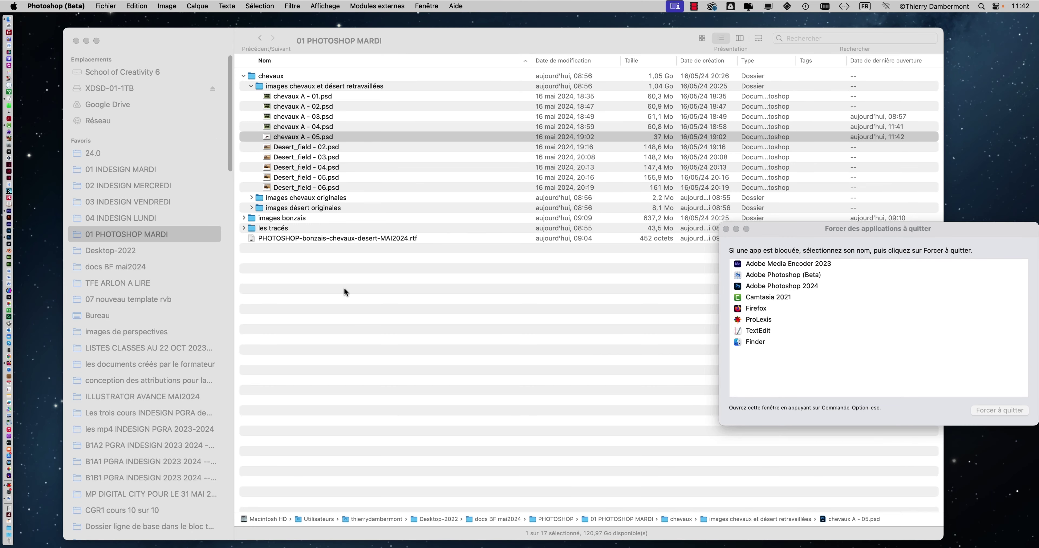
Open chevaux A - 05.psd in Photoshop 2024 and dismiss the force-quit window.
left_click(295, 138)
left_click_drag(295, 138, 12, 240)
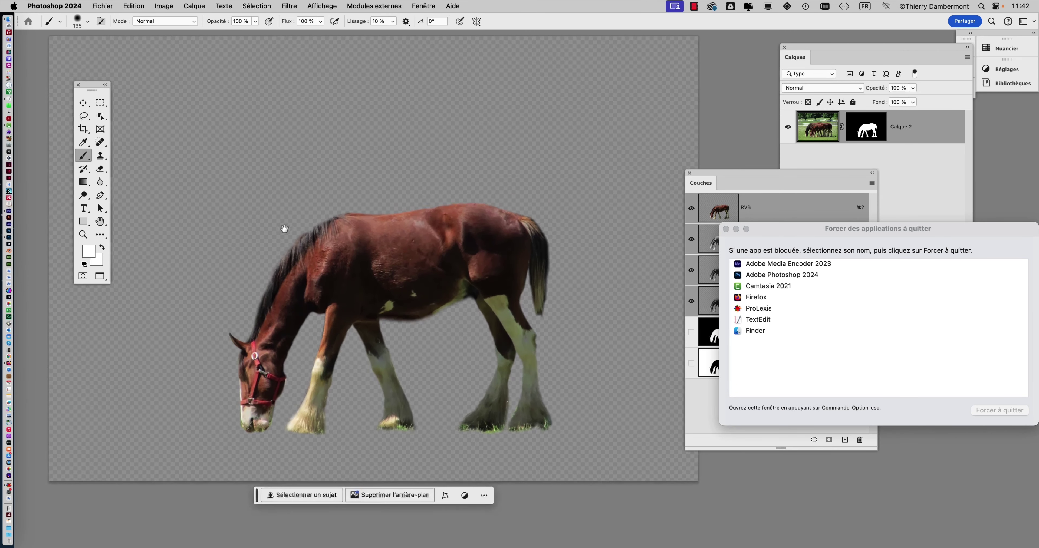
left_click(725, 229)
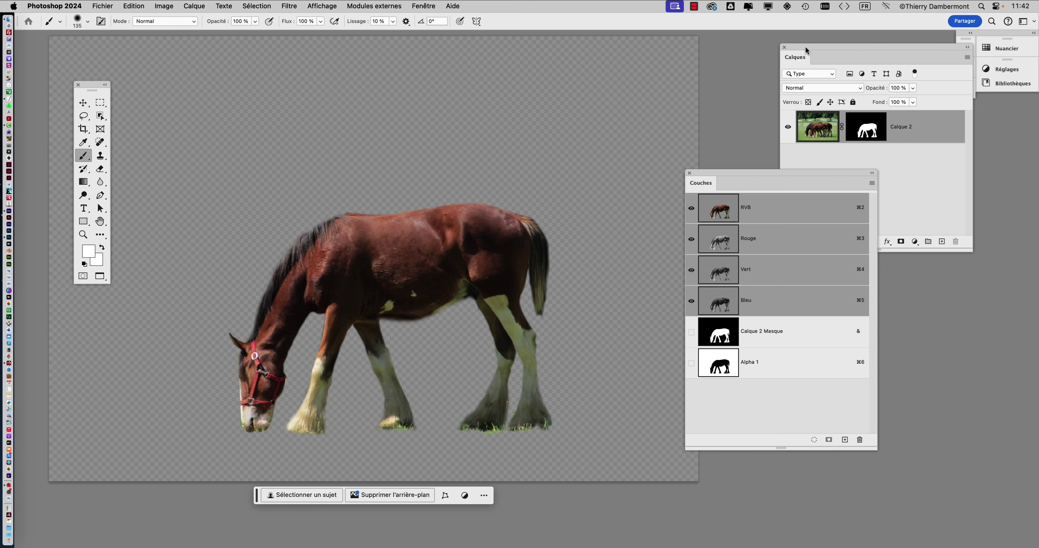
Place the Layers panel beside the canvas and examine the cut-out horse and its layer mask on Calque 2.
left_click_drag(805, 50, 577, 62)
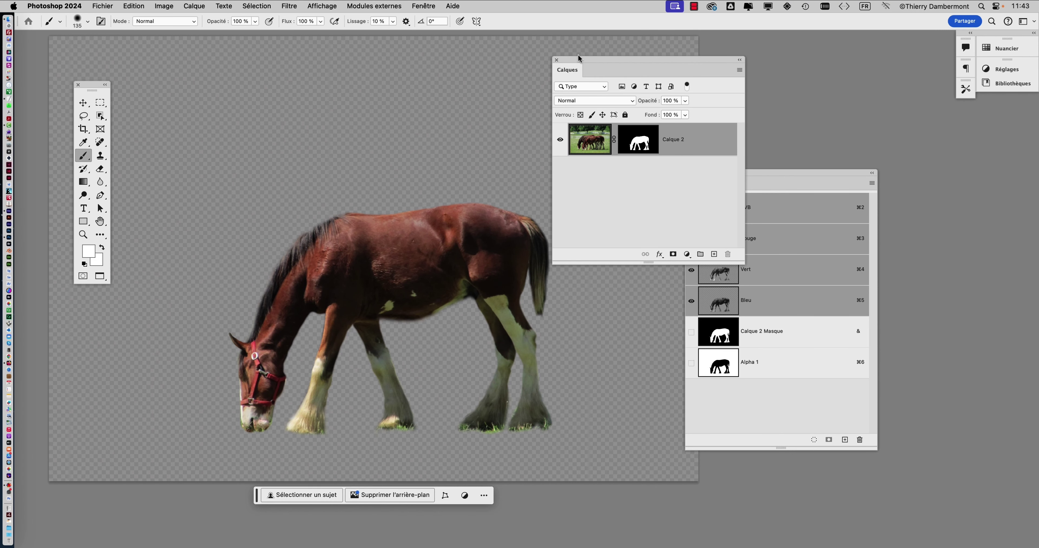
left_click_drag(580, 59, 760, 42)
scroll(491, 307, "up", 1)
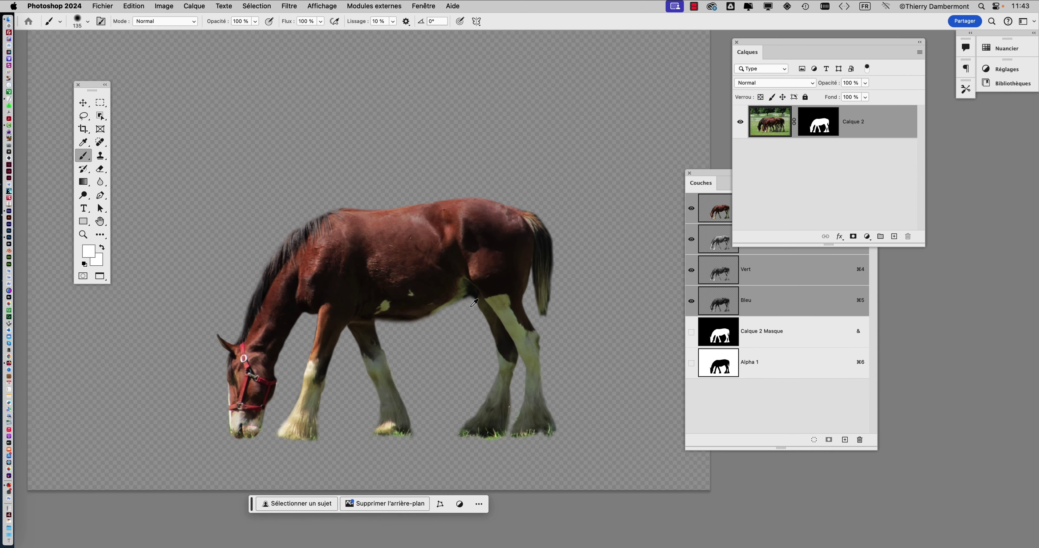
scroll(474, 303, "up", 1)
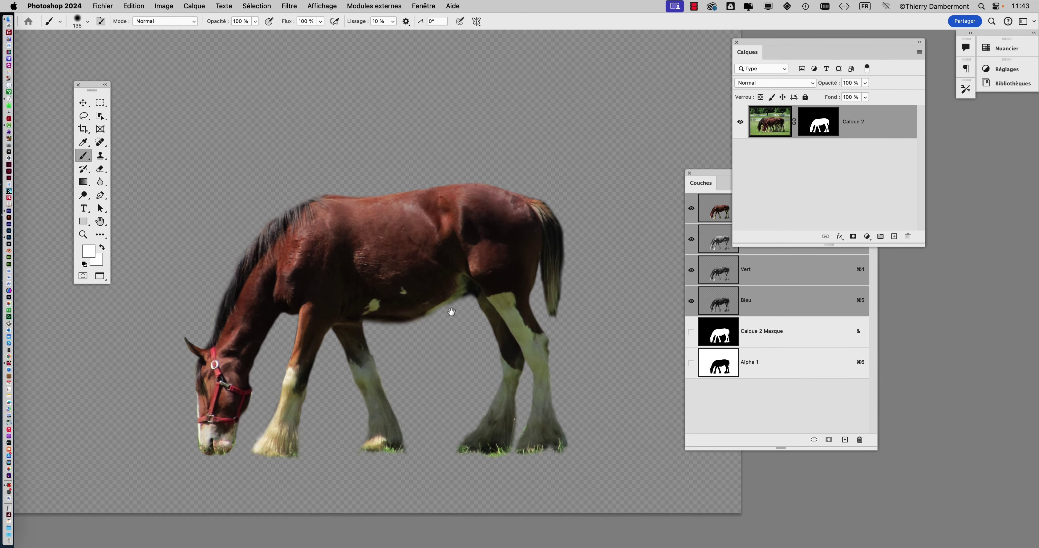
left_click_drag(452, 317, 470, 268)
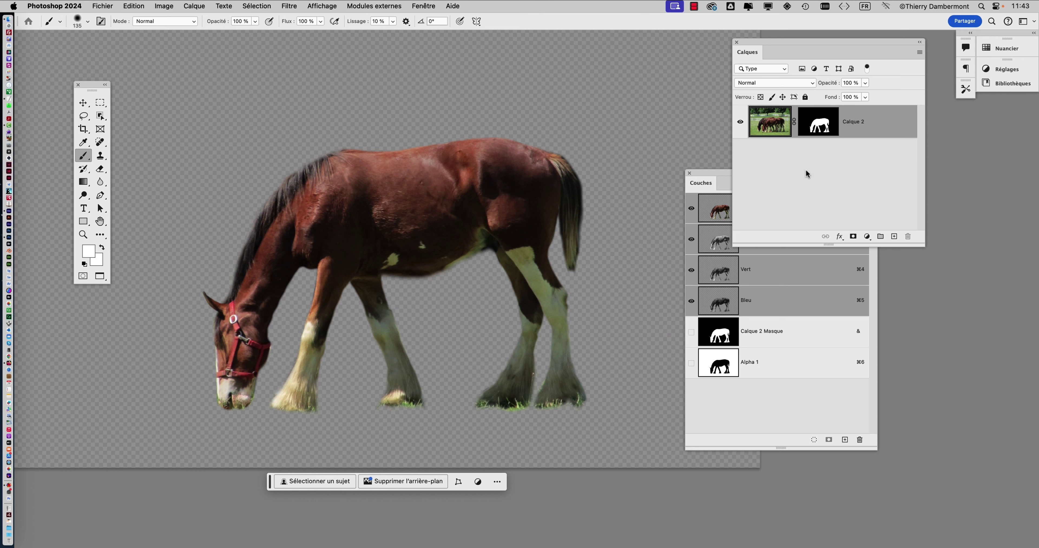
Close chevaux A - 05.psd and open Desert_field - 02.psd in Photoshop 2024.
key("super+q")
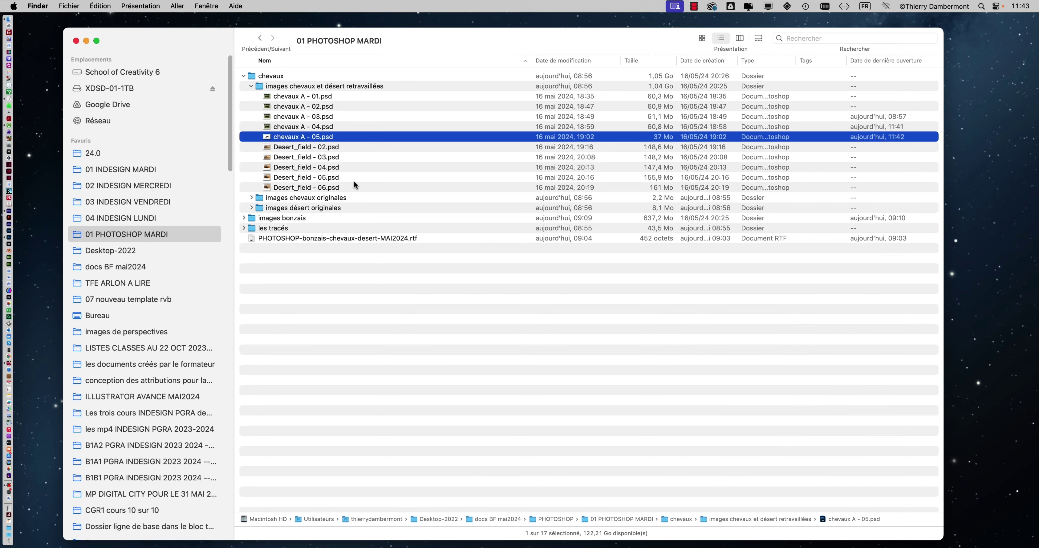
left_click(322, 148)
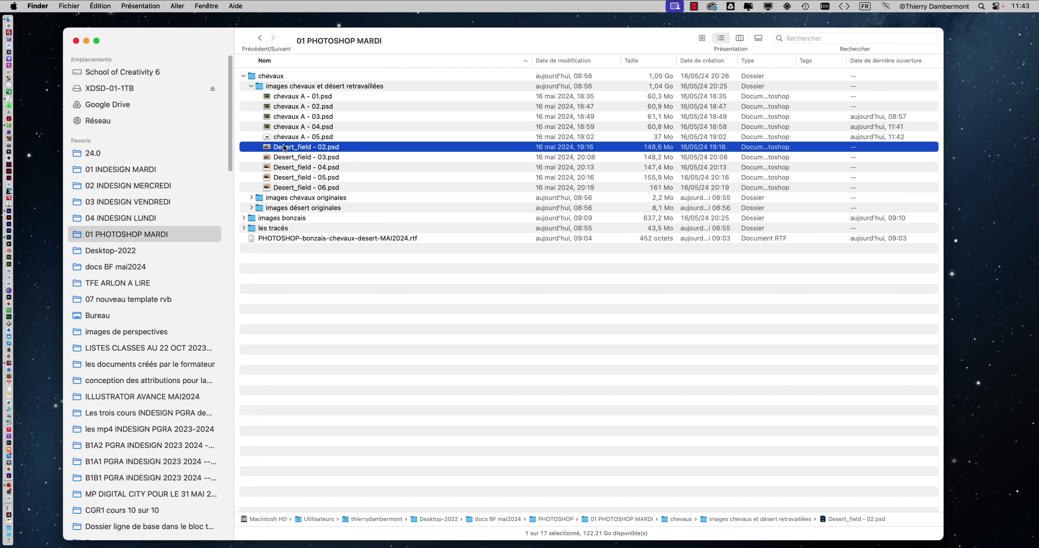
left_click_drag(284, 148, 16, 241)
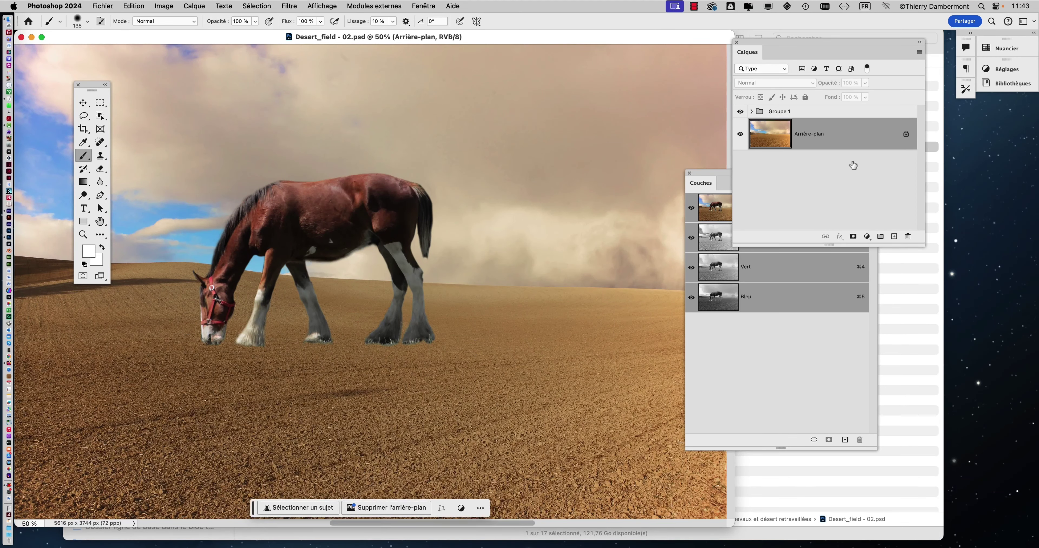
Move the Layers panel closer to the desert image and bring the Channels panel in front of it.
left_click_drag(777, 40, 693, 55)
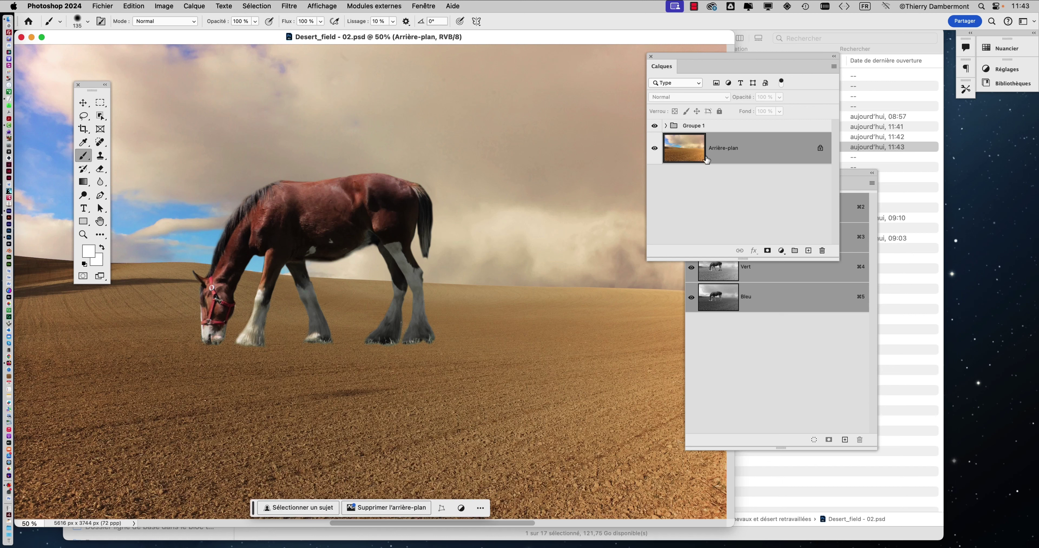
left_click(756, 354)
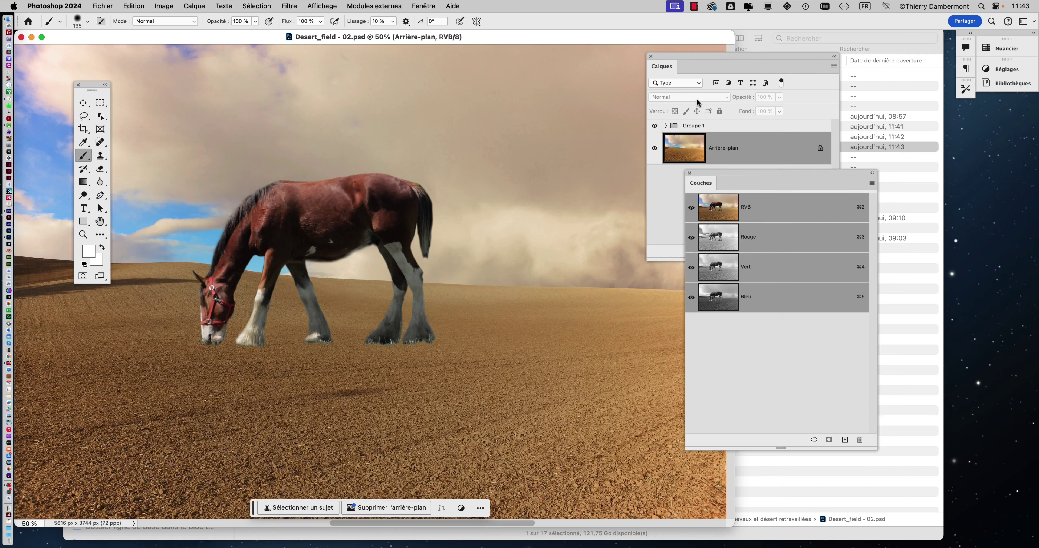
Expand Groupe 1 of Desert_field - 02.psd and inspect its masked Calque 2 and Teinte/Saturation 1 layers.
left_click_drag(679, 58, 504, 90)
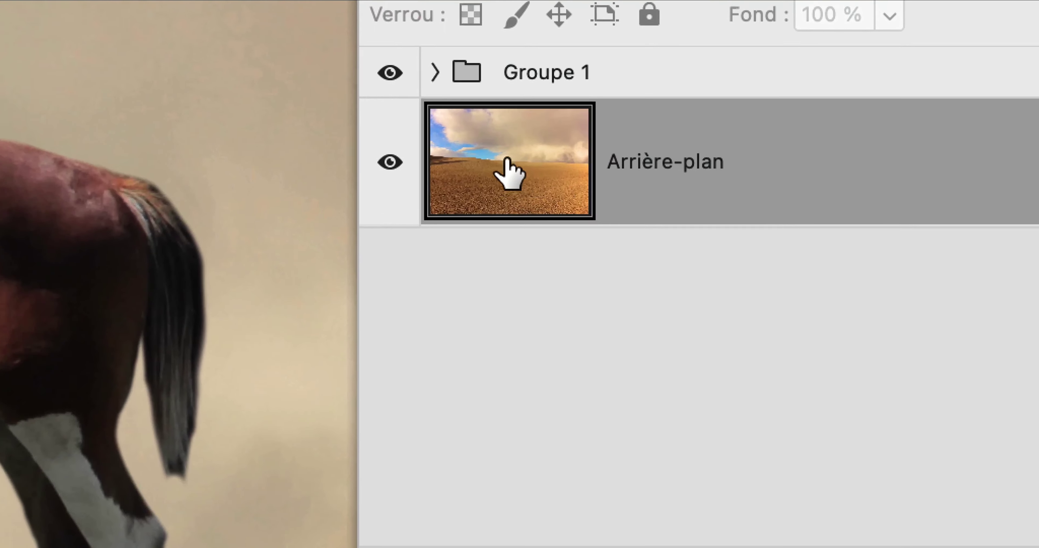
left_click(435, 73)
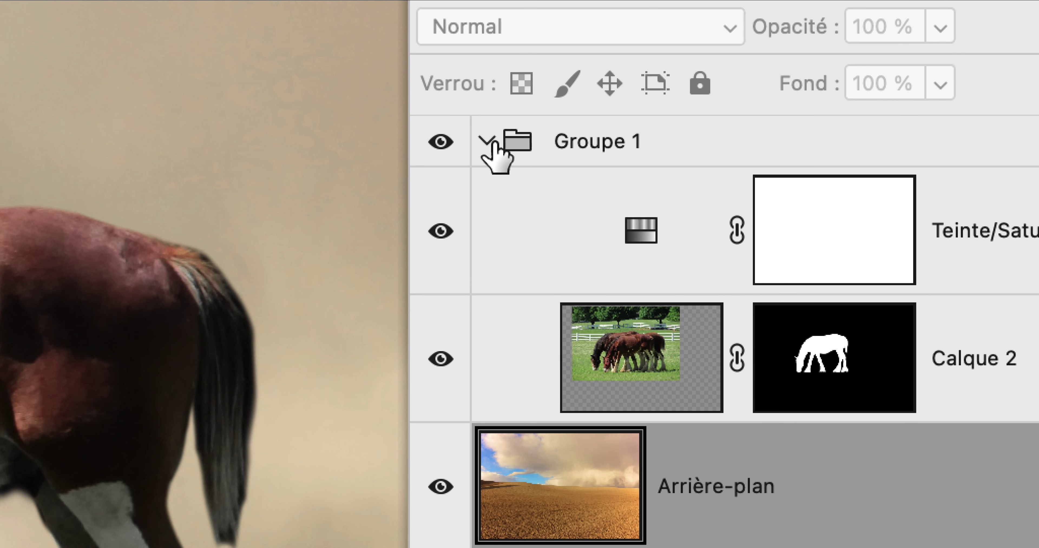
left_click(492, 141)
left_click(491, 141)
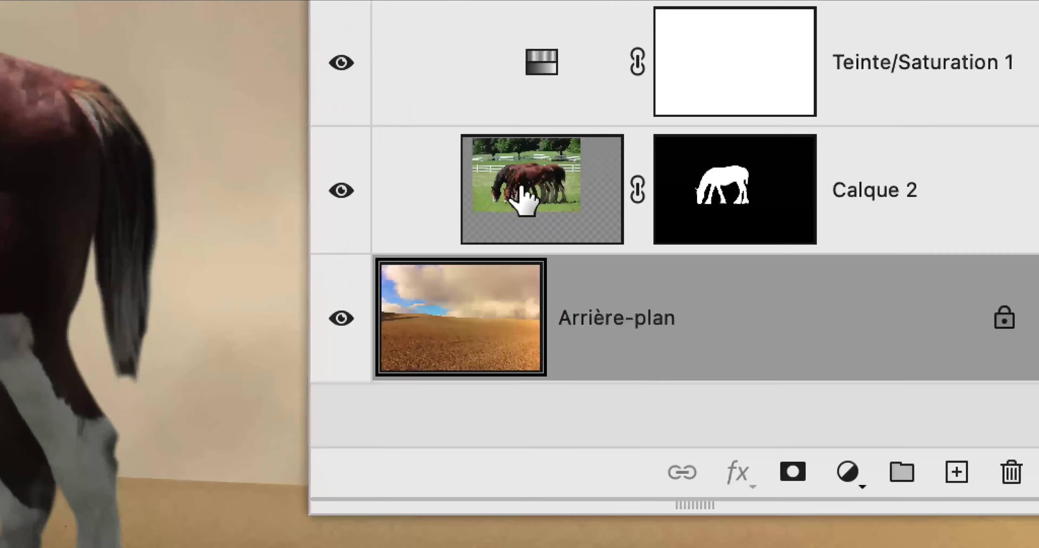
left_click(624, 354)
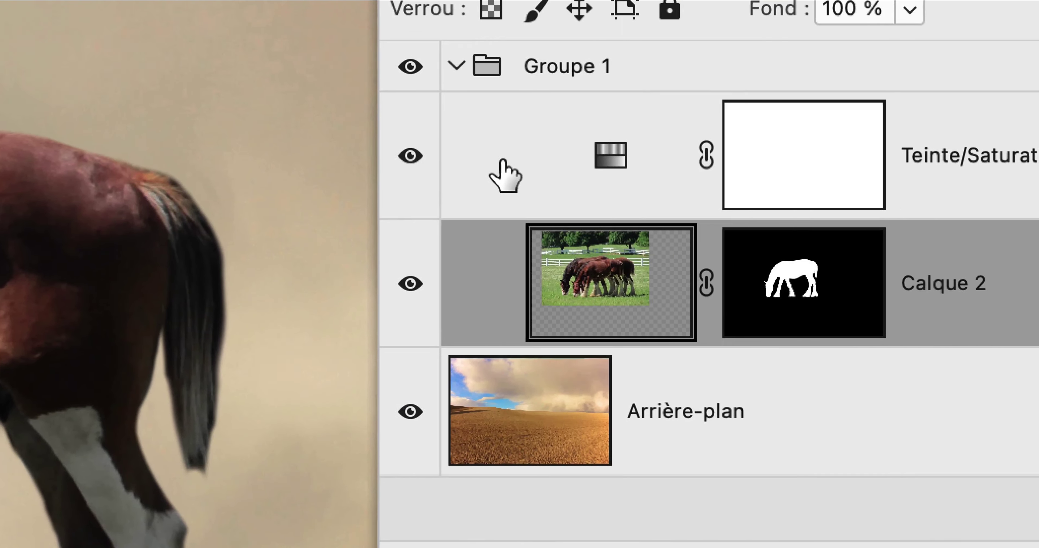
left_click(541, 72)
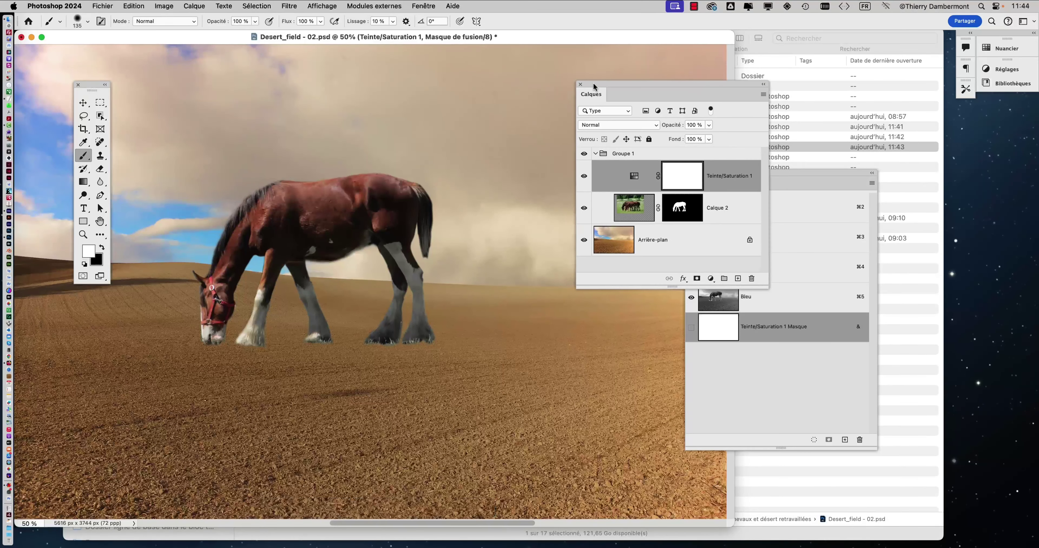
Compare the horse up close with the Teinte/Saturation 1 adjustment layer hidden and shown, leaving it visible.
left_click_drag(593, 86, 587, 88)
scroll(319, 195, "up", 3)
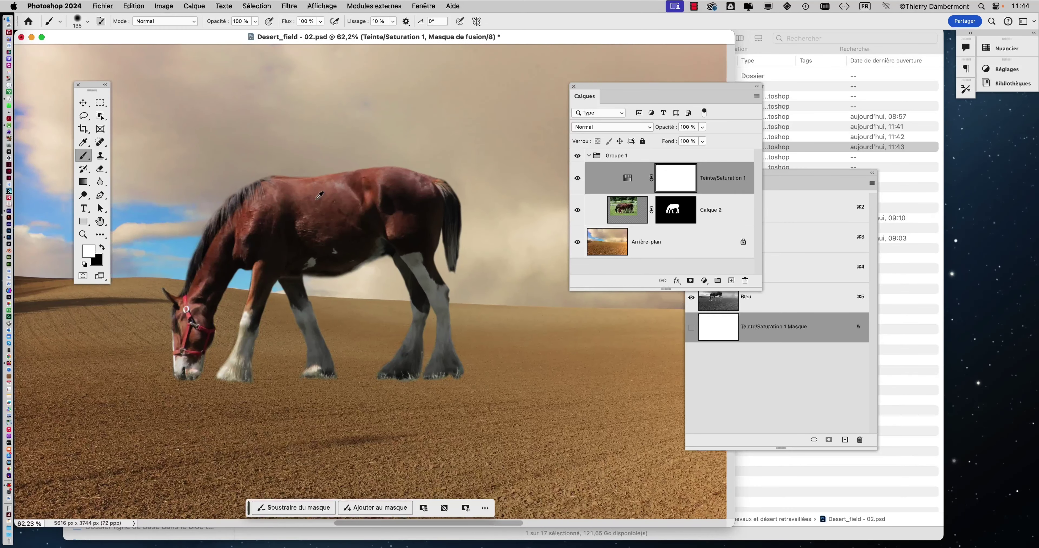
scroll(319, 195, "up", 3)
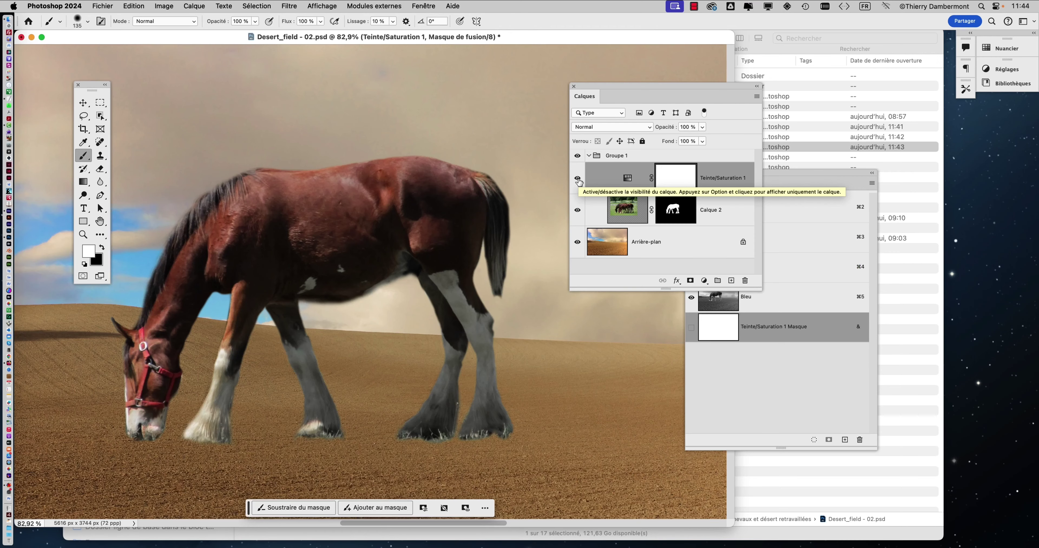
left_click(577, 178)
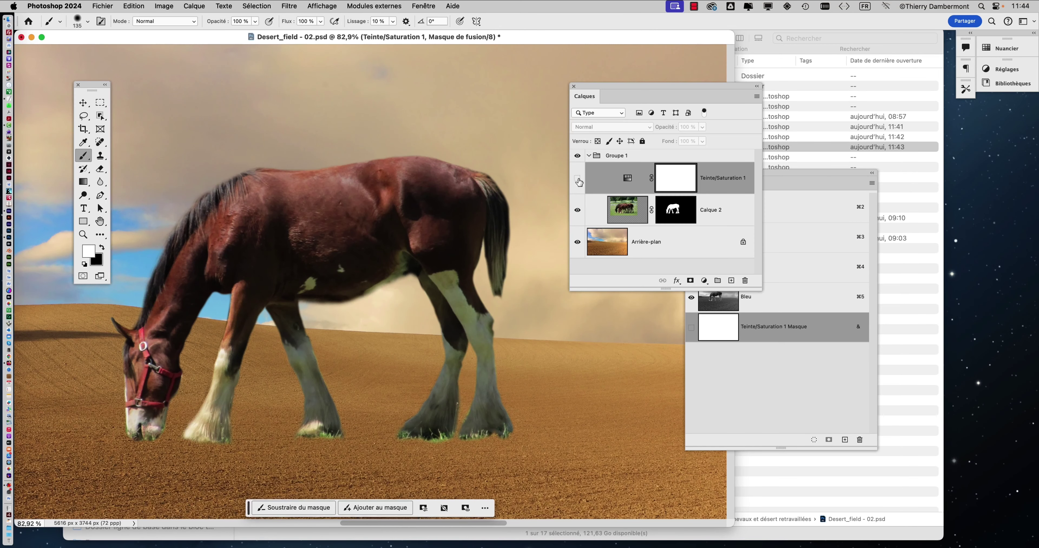
left_click(578, 179)
left_click(578, 178)
left_click(578, 180)
left_click(578, 180)
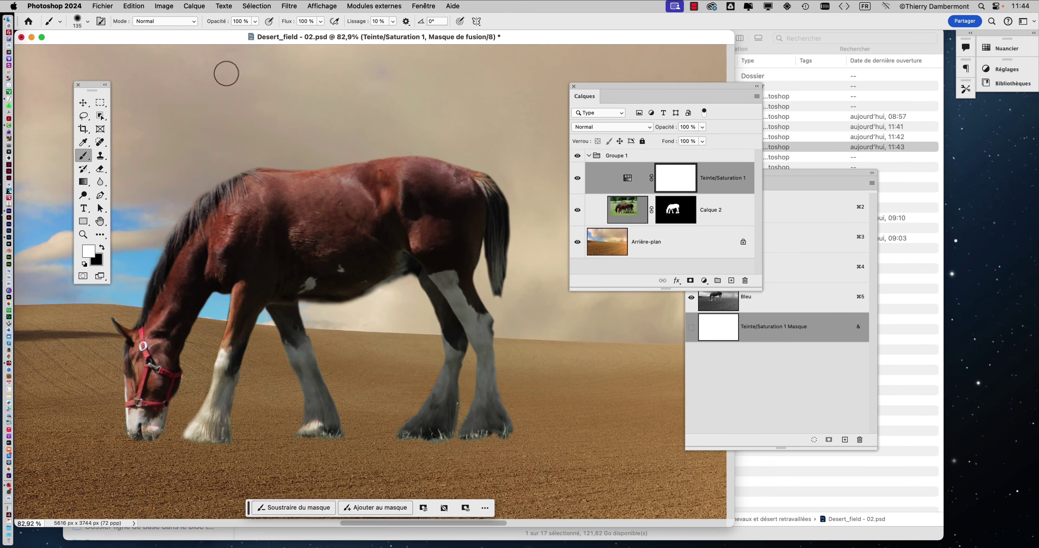
Close Desert_field - 02.psd without saving and open Desert_field - 04.psd in Photoshop 2024.
left_click(20, 37)
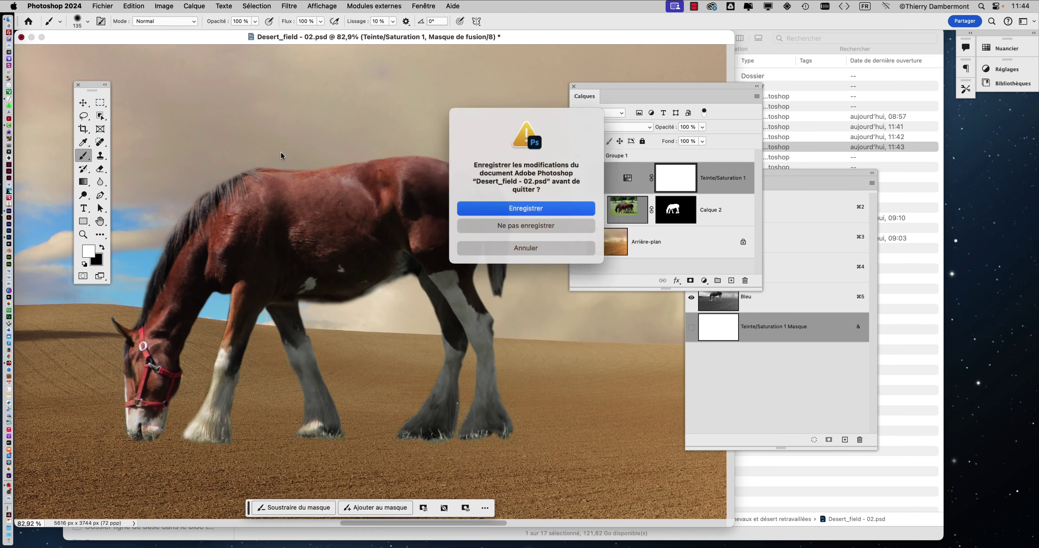
left_click(526, 228)
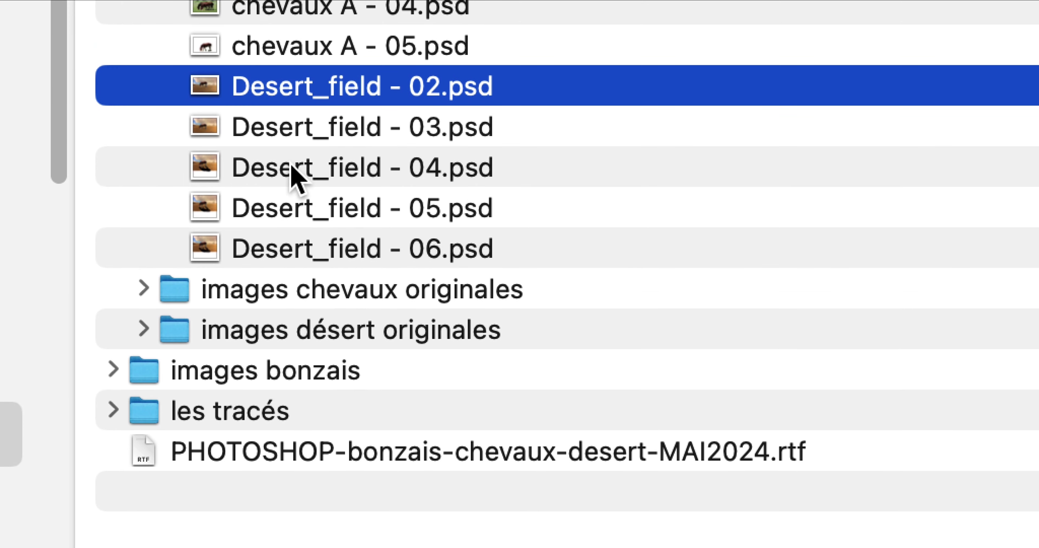
left_click(292, 127)
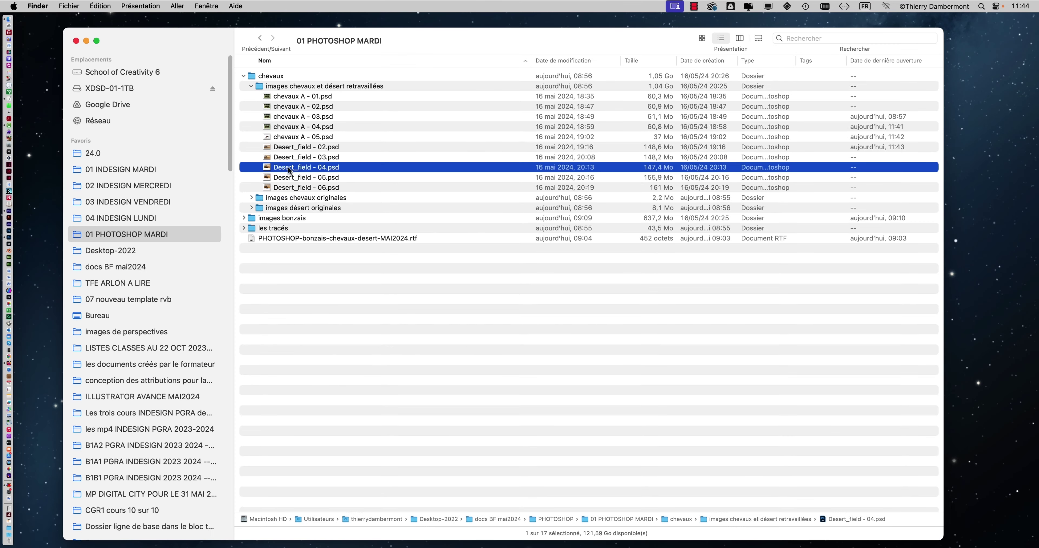
left_click_drag(310, 170, 12, 241)
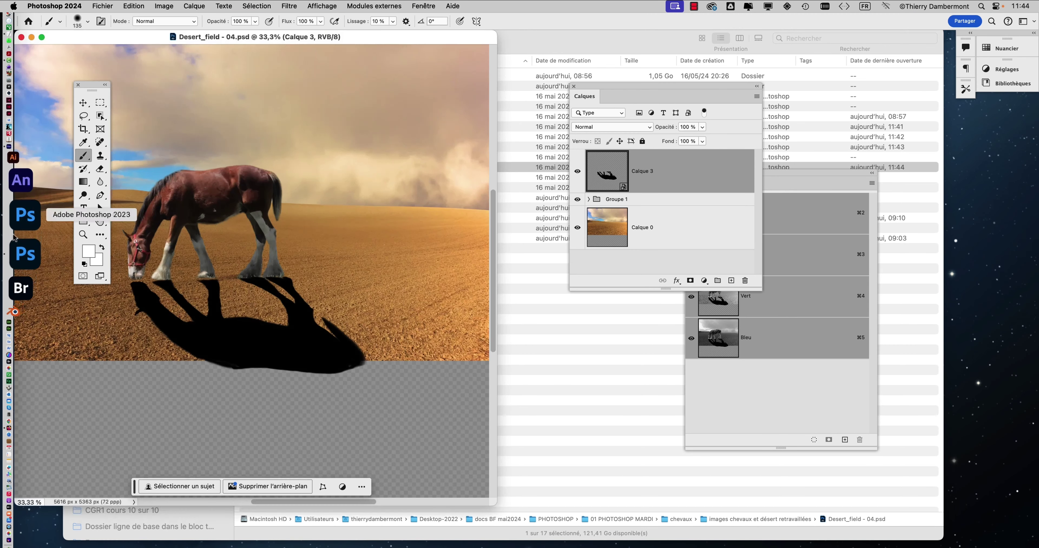
Separate the Desert_field - 04.psd window from the Layers panel and hide all other applications.
left_click_drag(344, 39, 463, 43)
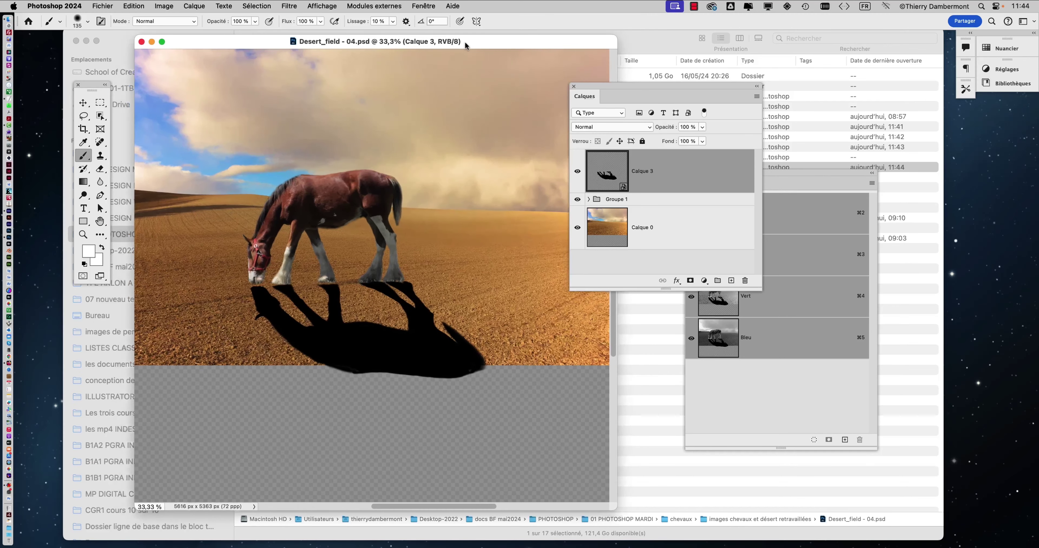
left_click_drag(596, 83, 702, 80)
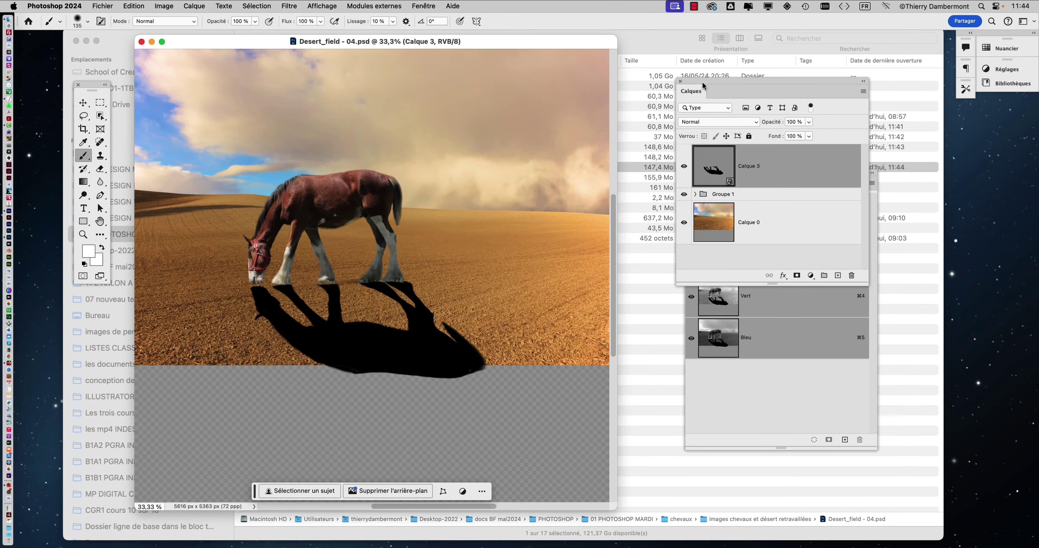
key("super+alt+h")
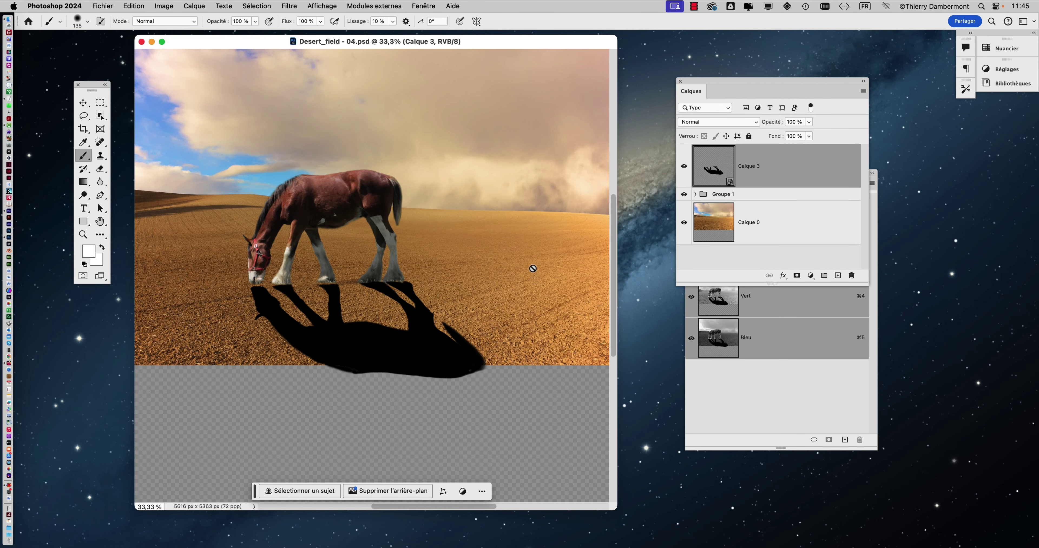
Close Desert_field - 04.psd, open Desert_field - 05.psd in Photoshop 2024 and view it in full-screen mode.
left_click(142, 42)
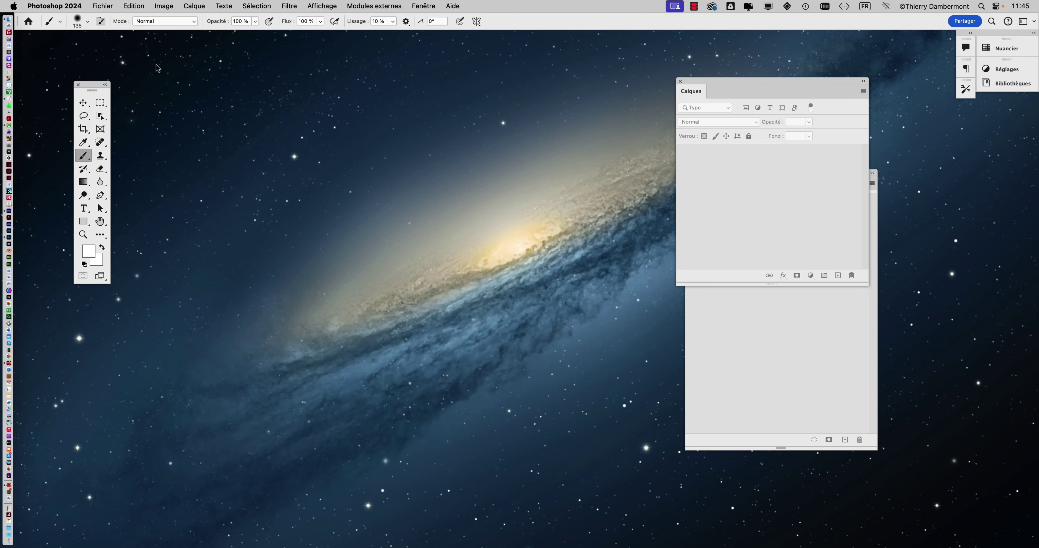
key("super+Tab")
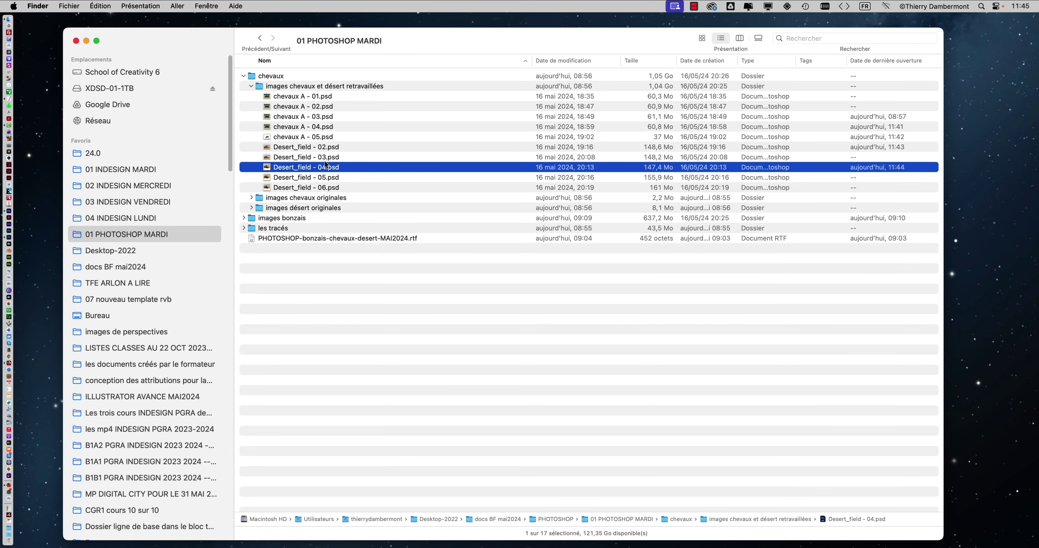
left_click(332, 181)
left_click_drag(332, 184, 17, 241)
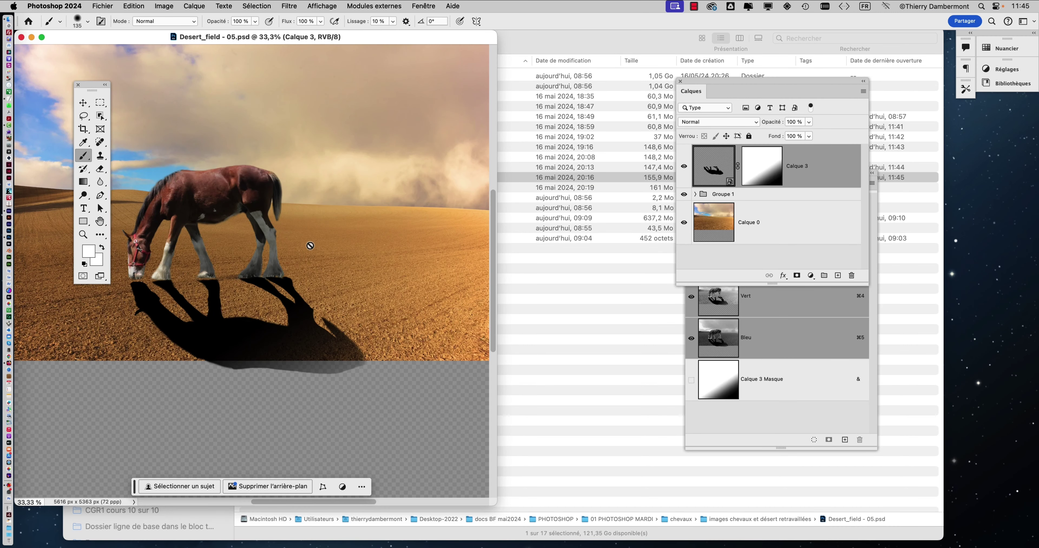
key("f")
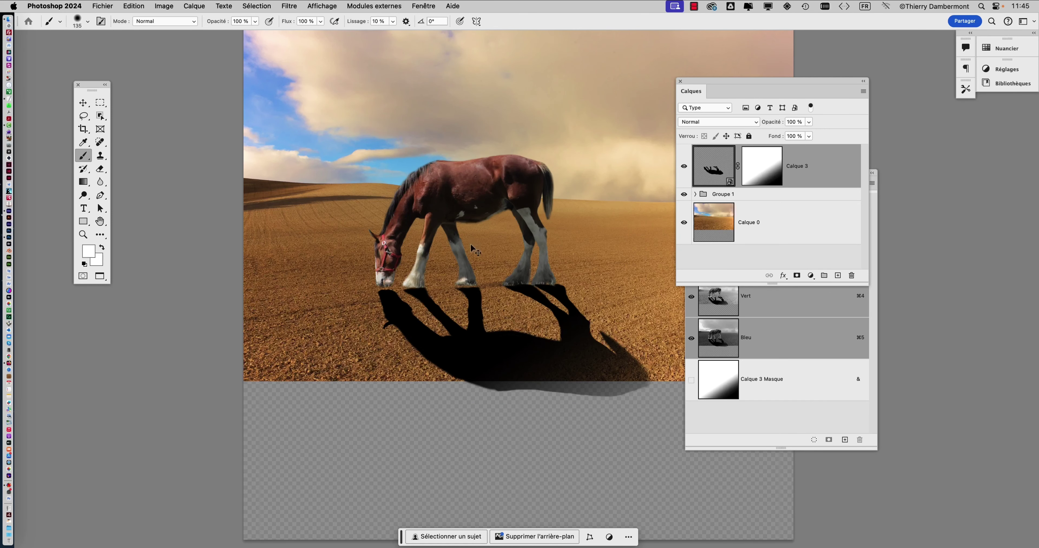
Close Desert_field - 05.psd and open Desert_field - 06.psd.
key("super+w")
double_click(305, 187)
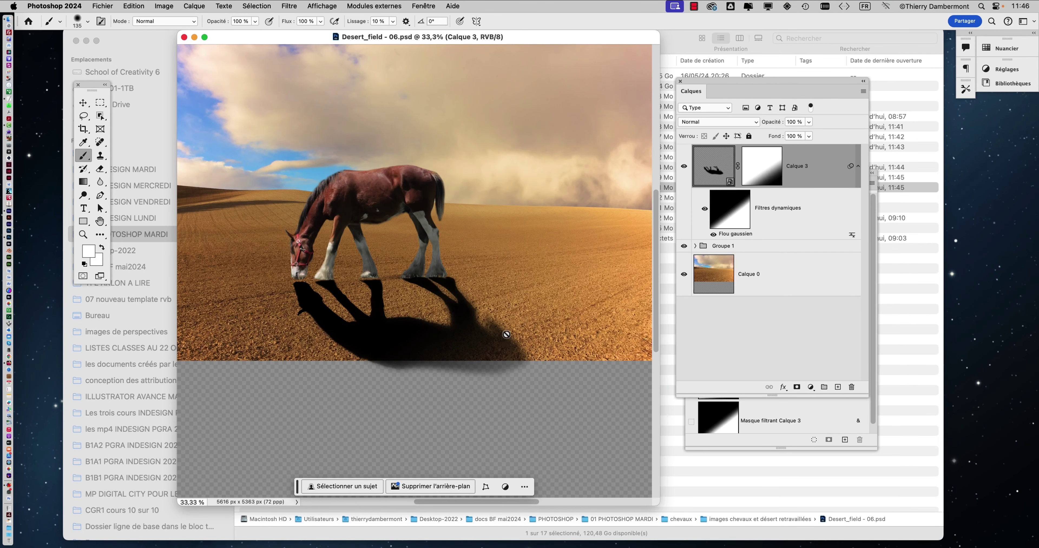
Close and reopen Desert_field - 06.psd in Photoshop 2024, placing its window between the tools and the Layers panel.
left_click(184, 37)
left_click(409, 298)
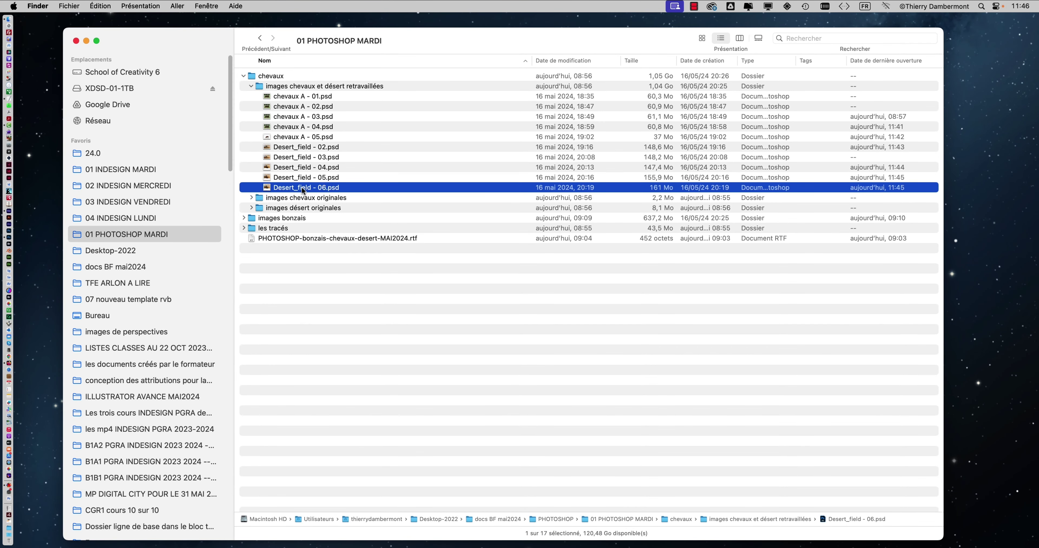
left_click_drag(303, 190, 268, 189)
left_click_drag(290, 192, 13, 241)
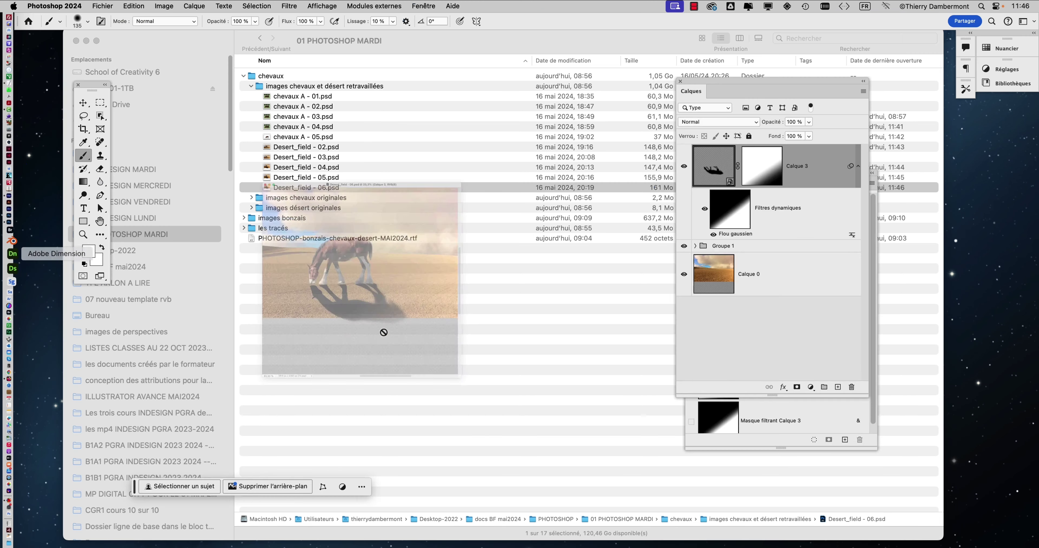
left_click_drag(361, 40, 553, 40)
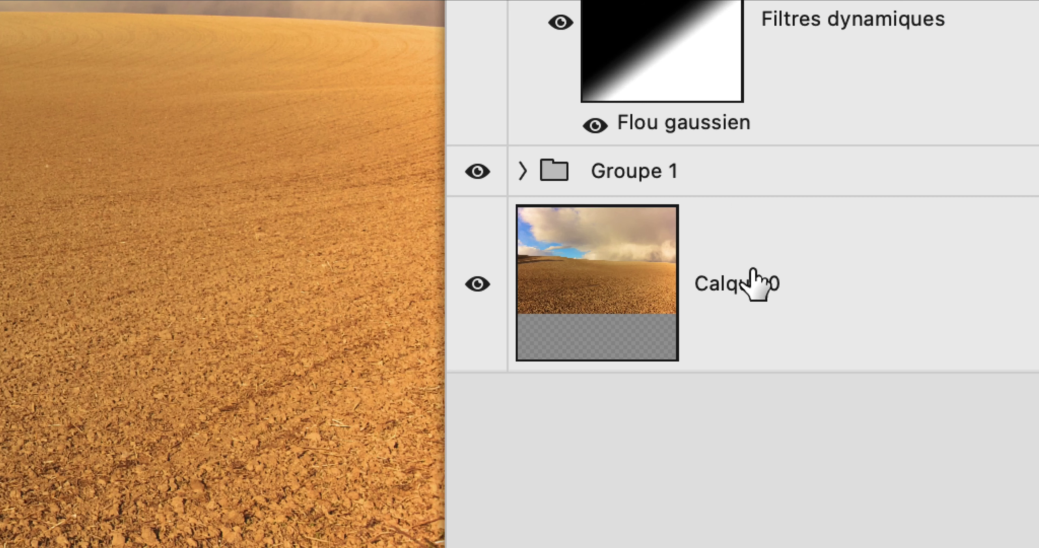
On Calque 0, make a rectangular selection of the empty lower canvas area, overlapping a thin strip of the desert ground.
left_click(752, 273)
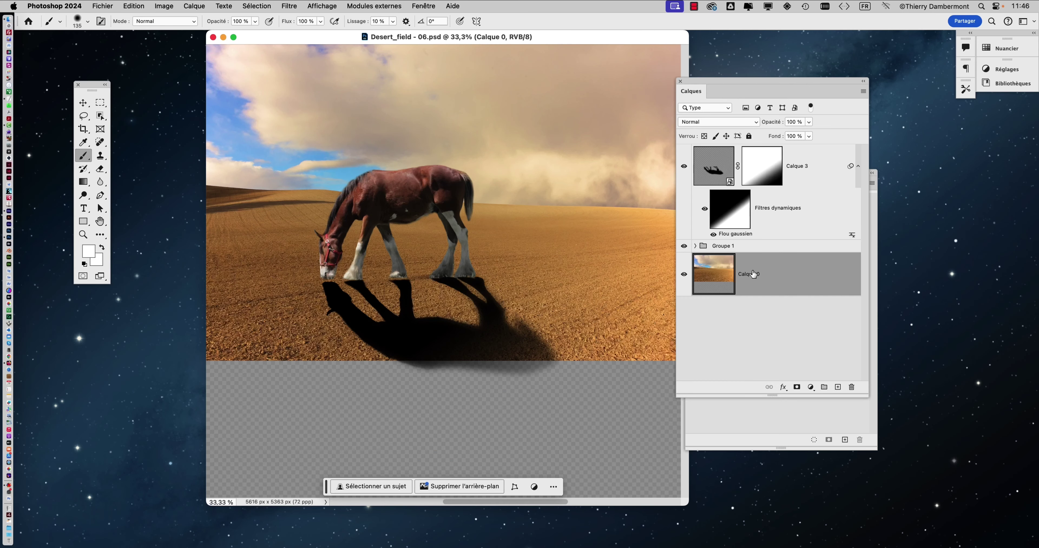
scroll(432, 312, "down", 3)
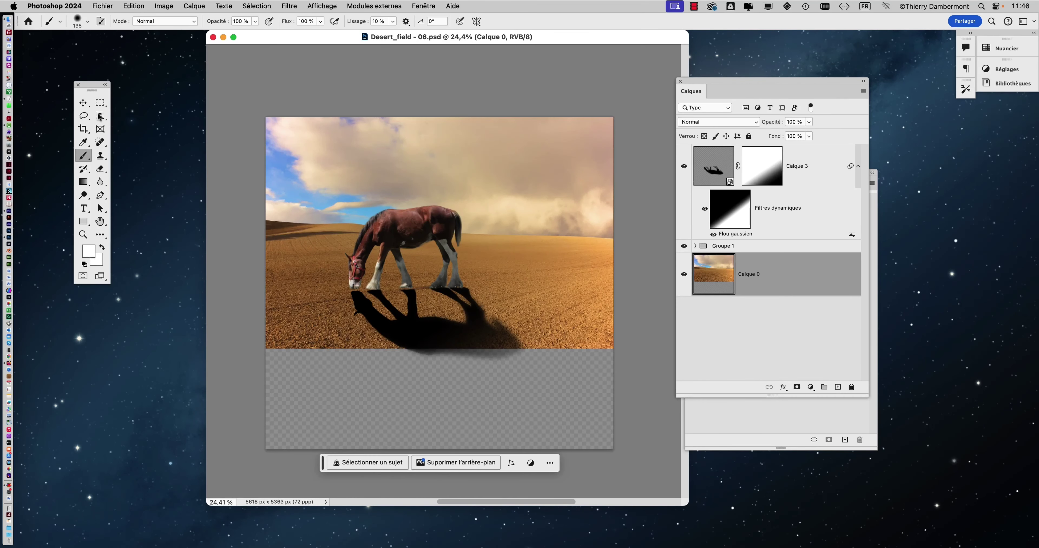
left_click(100, 102)
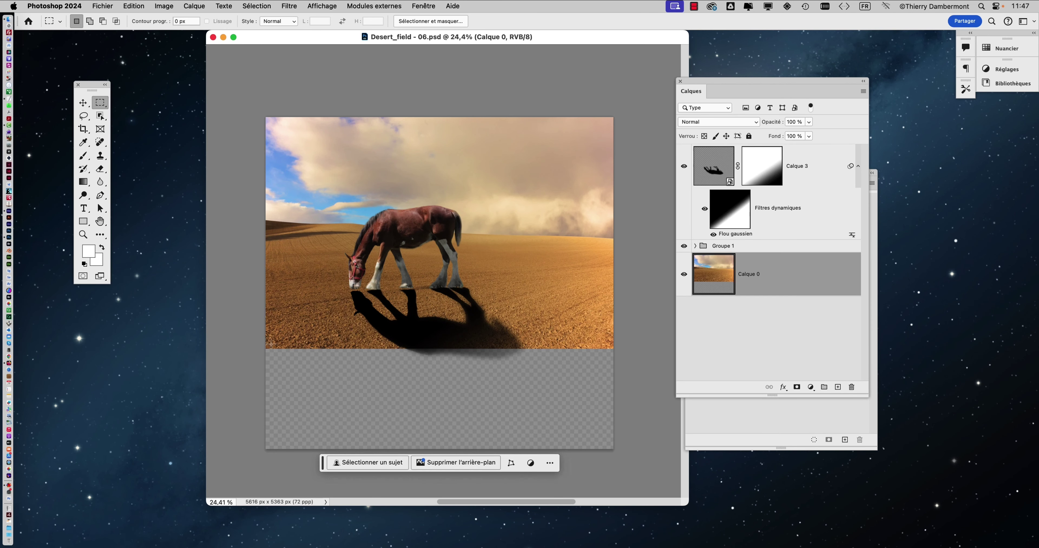
left_click_drag(271, 345, 696, 482)
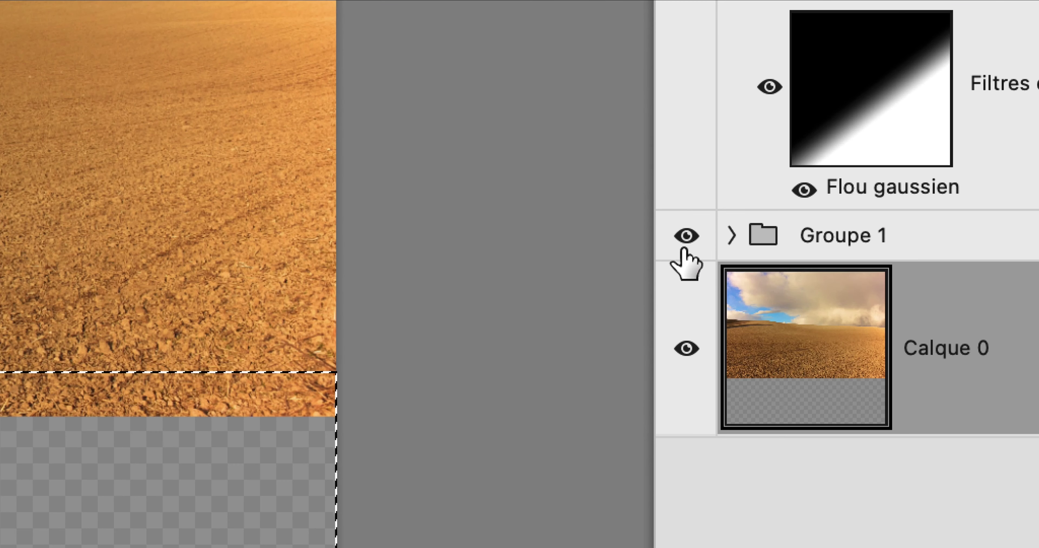
Hide Groupe 1 and Calque 3 and fill the selected area with Generative Fill using an empty prompt.
left_click(683, 247)
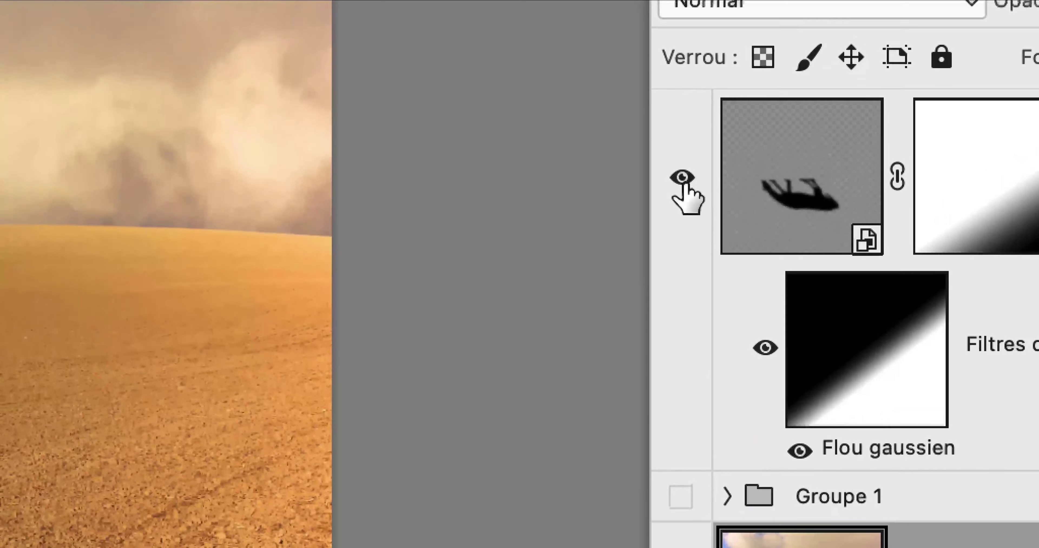
left_click(677, 179)
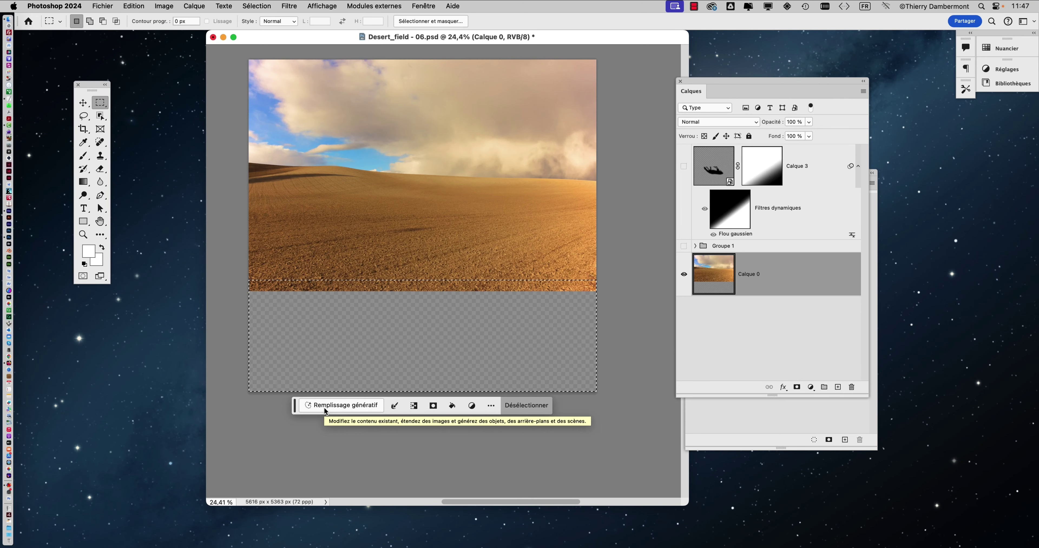
left_click(325, 409)
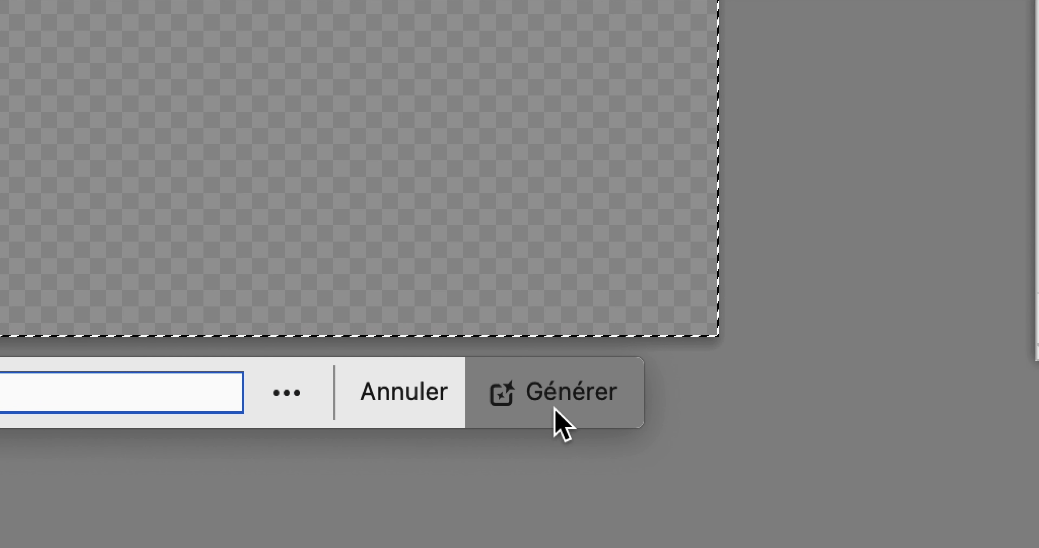
left_click(555, 408)
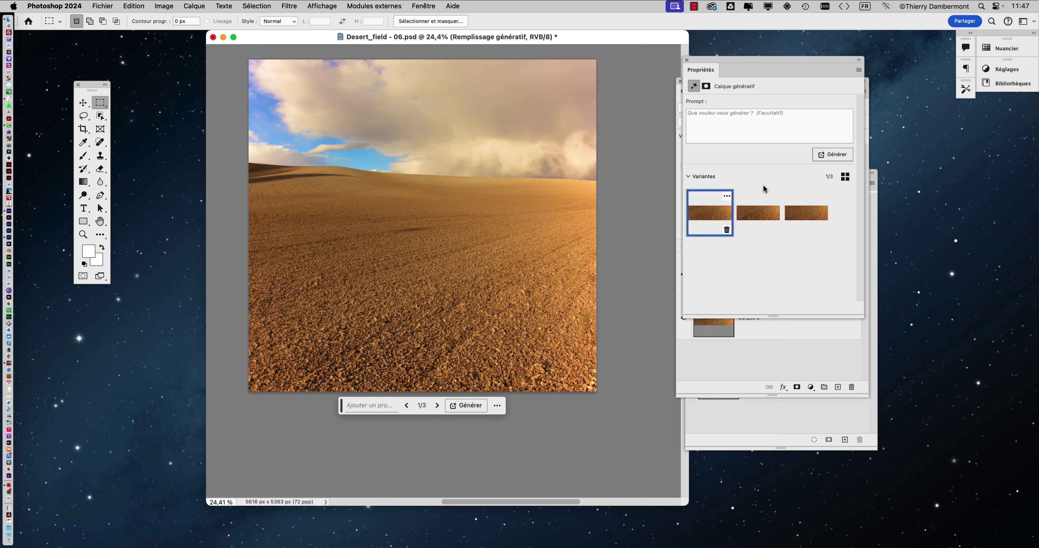
Compare the three generated ground variations, keep the first one and deselect all layers.
left_click(757, 212)
left_click(790, 217)
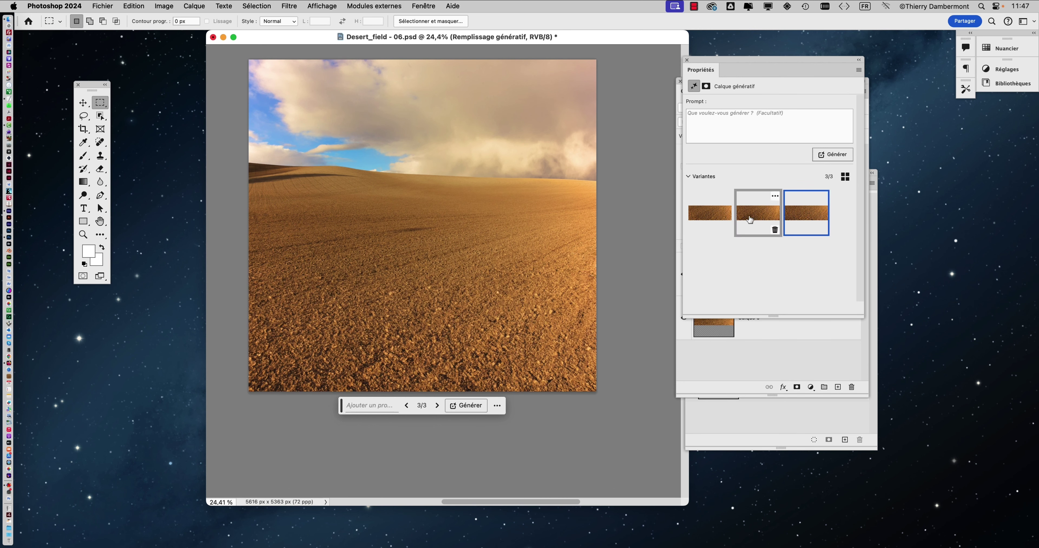
left_click(716, 217)
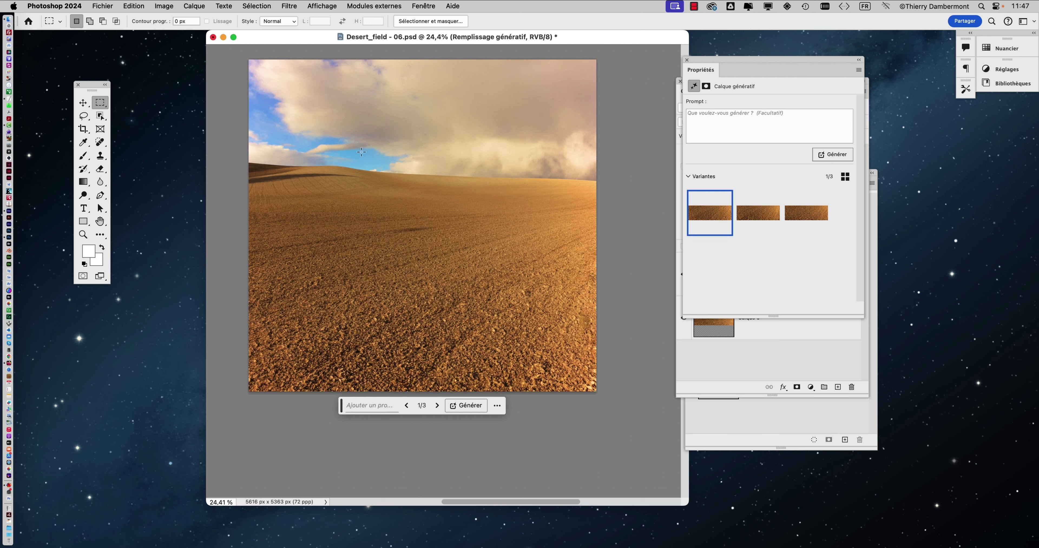
left_click(761, 341)
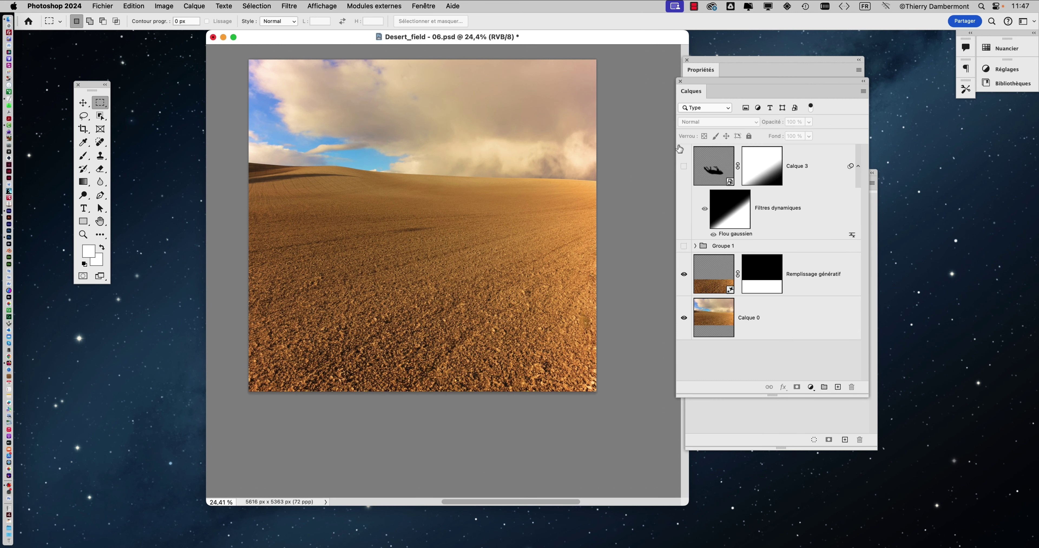
Show Calque 3 and Groupe 1 again above the generated ground.
left_click(683, 167)
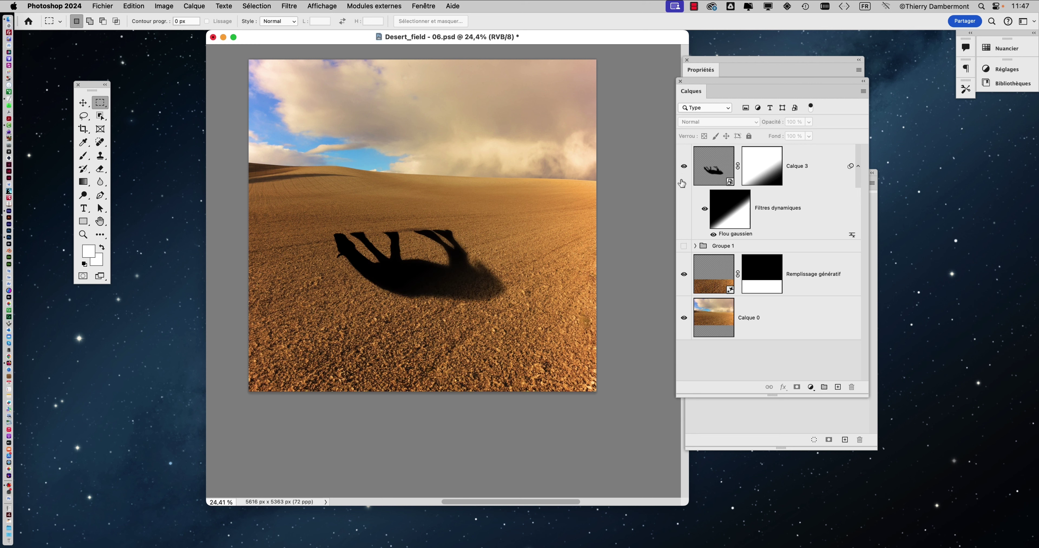
left_click(684, 247)
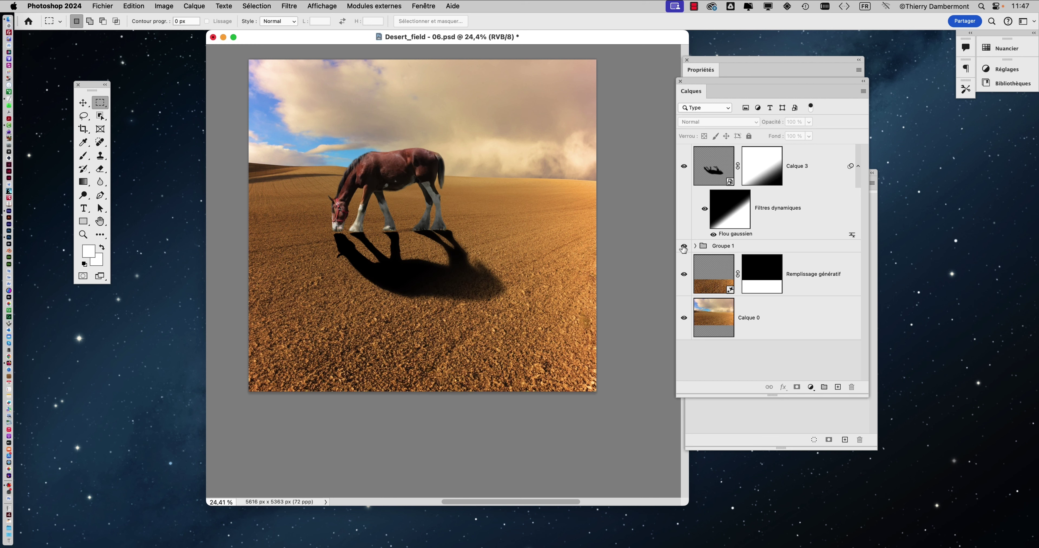
scroll(485, 224, "up", 5)
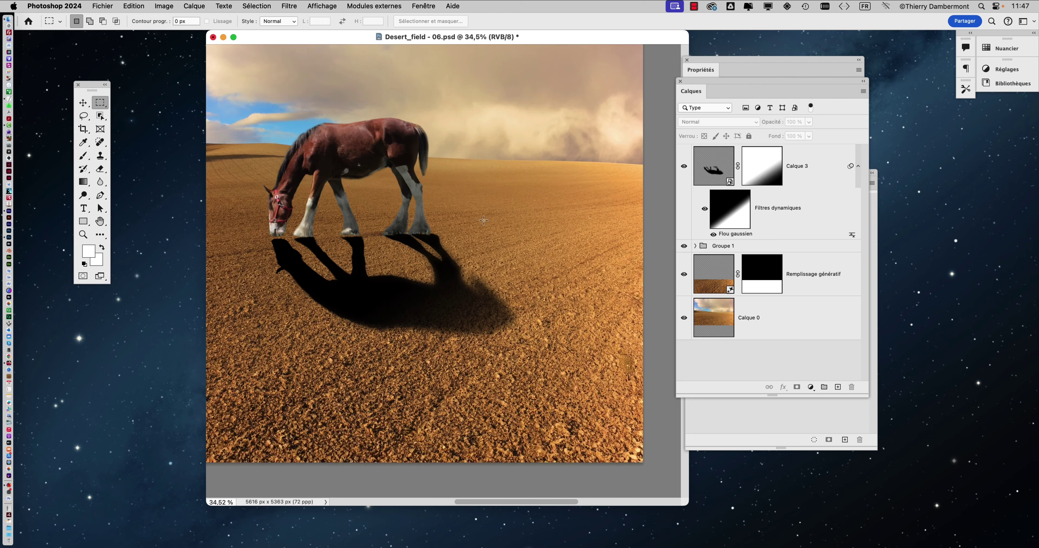
left_click_drag(484, 217, 535, 278)
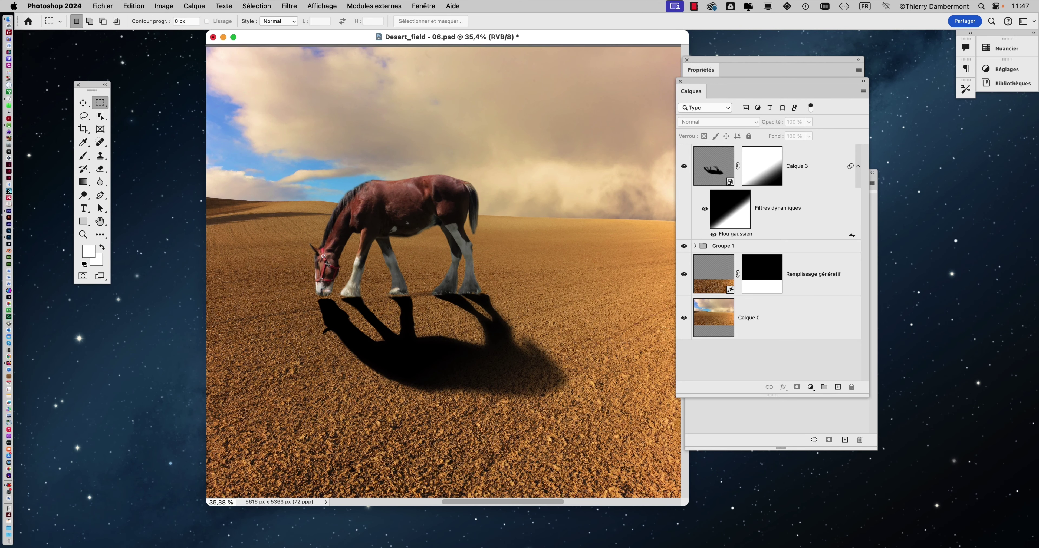
Reduce the opacity of the horse's shadow layer, Calque 3, to 68%.
left_click(724, 165)
left_click_drag(810, 124, 793, 135)
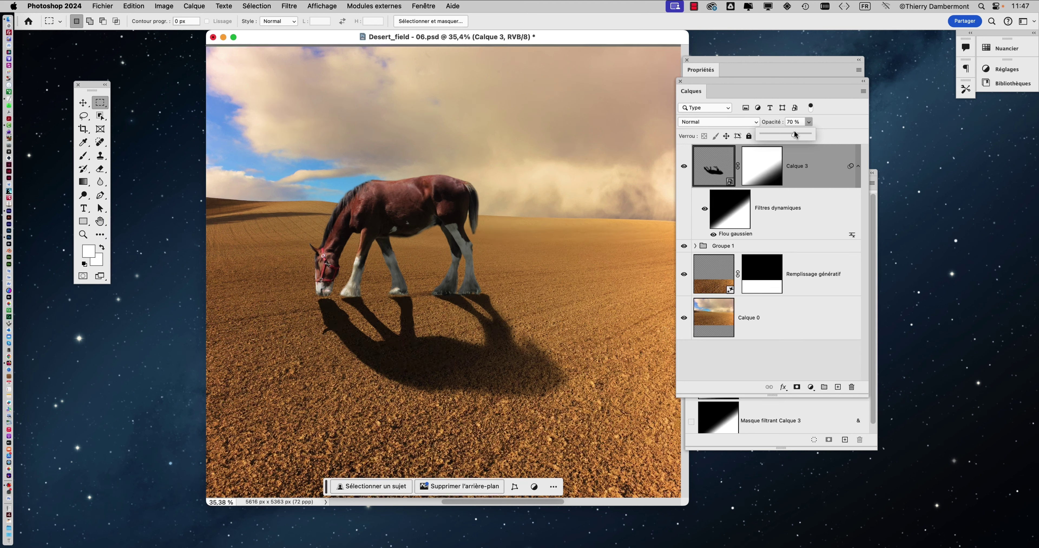
left_click_drag(794, 135, 793, 135)
Try the Produit blending mode on Calque 3, compare it closely with Normal and return to Normal.
left_click(718, 122)
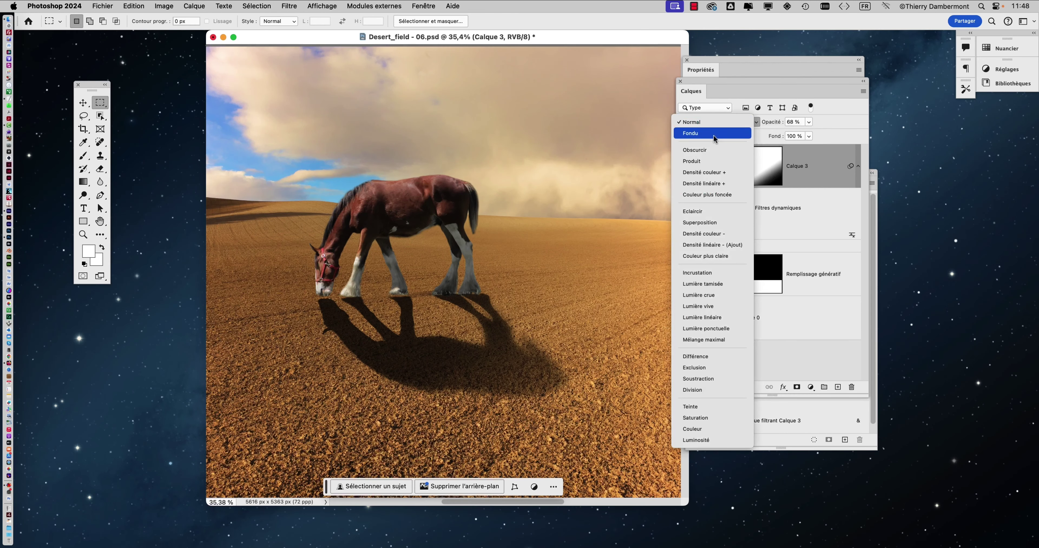
left_click(712, 162)
scroll(367, 353, "up", 3)
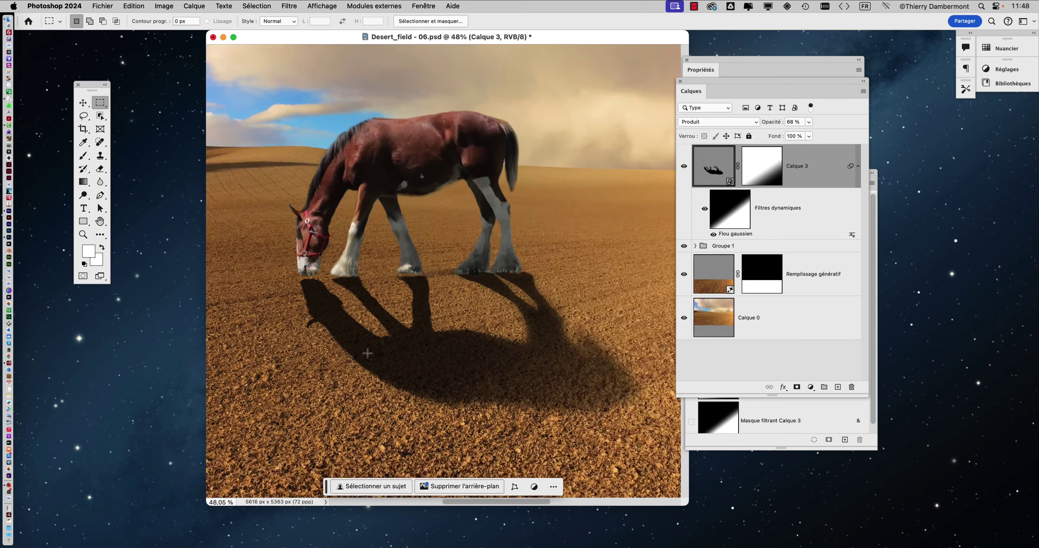
scroll(368, 354, "up", 5)
left_click(717, 122)
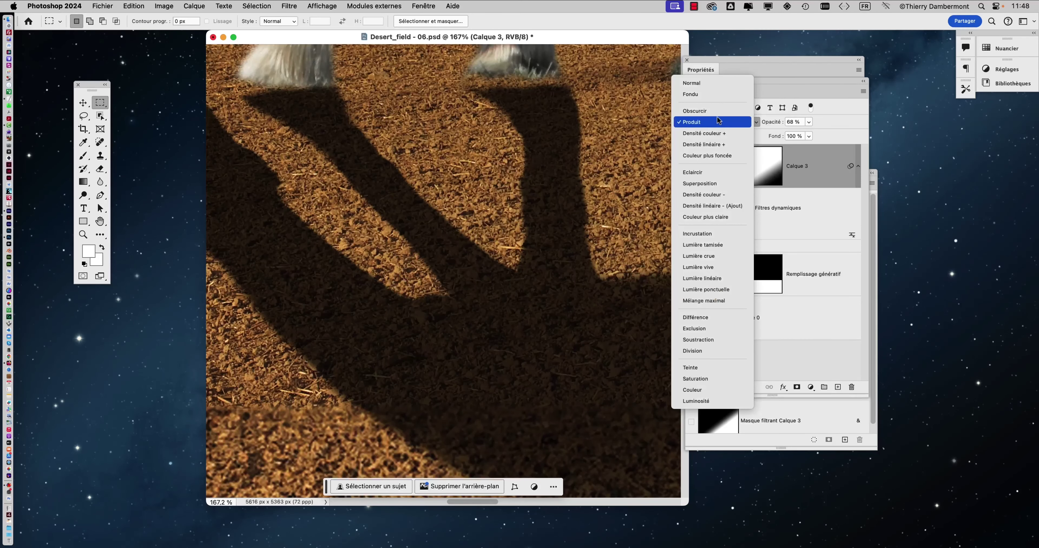
left_click(718, 85)
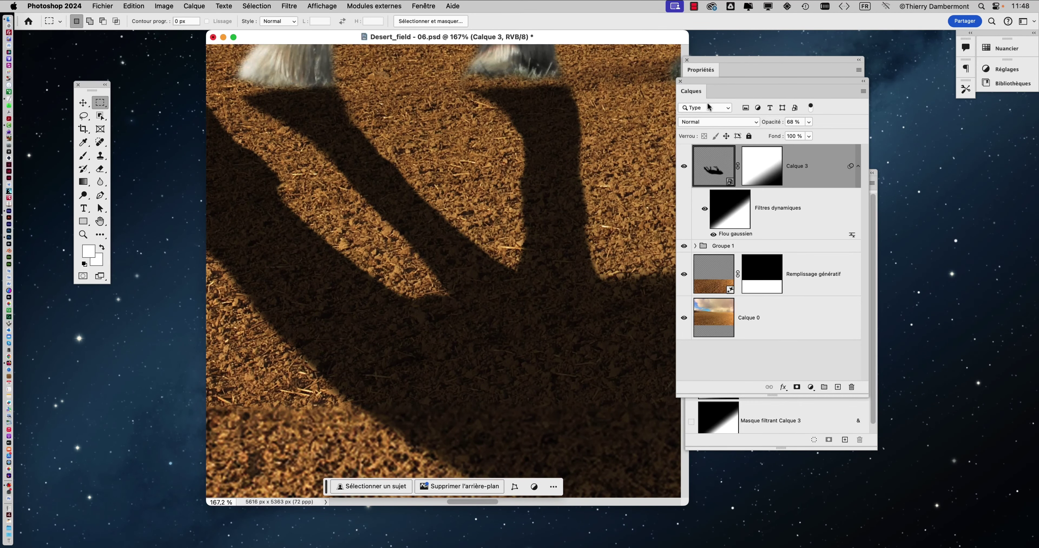
left_click(704, 122)
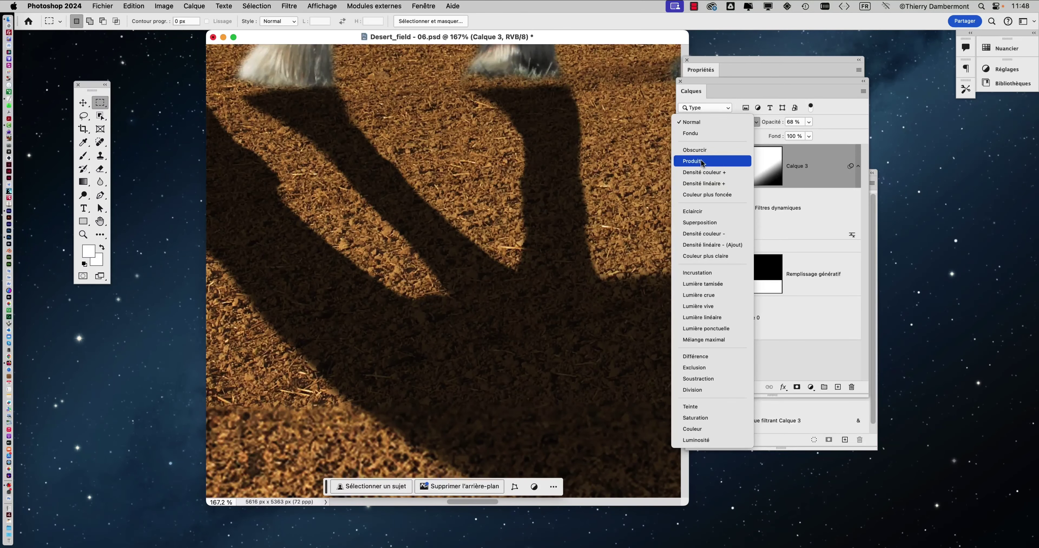
left_click(702, 161)
left_click(701, 123)
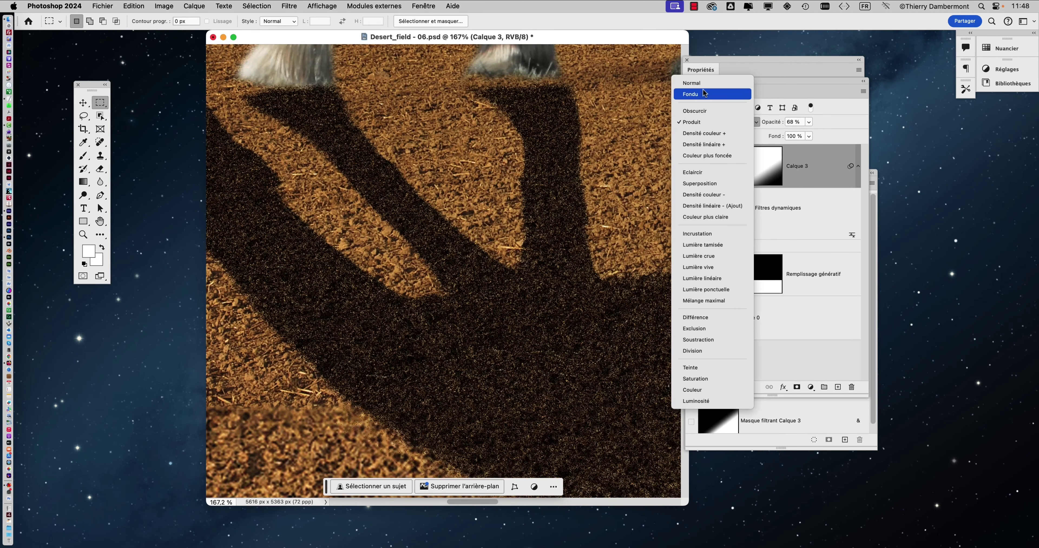
left_click(698, 83)
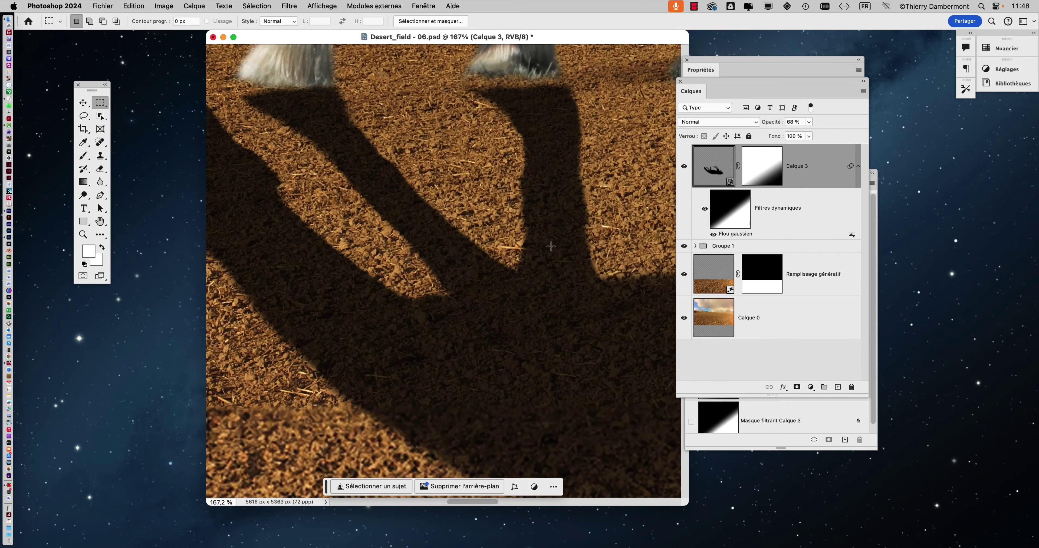
Display the document in full-screen mode with the menu bar and show the whole image.
key("f")
scroll(511, 287, "down", 5)
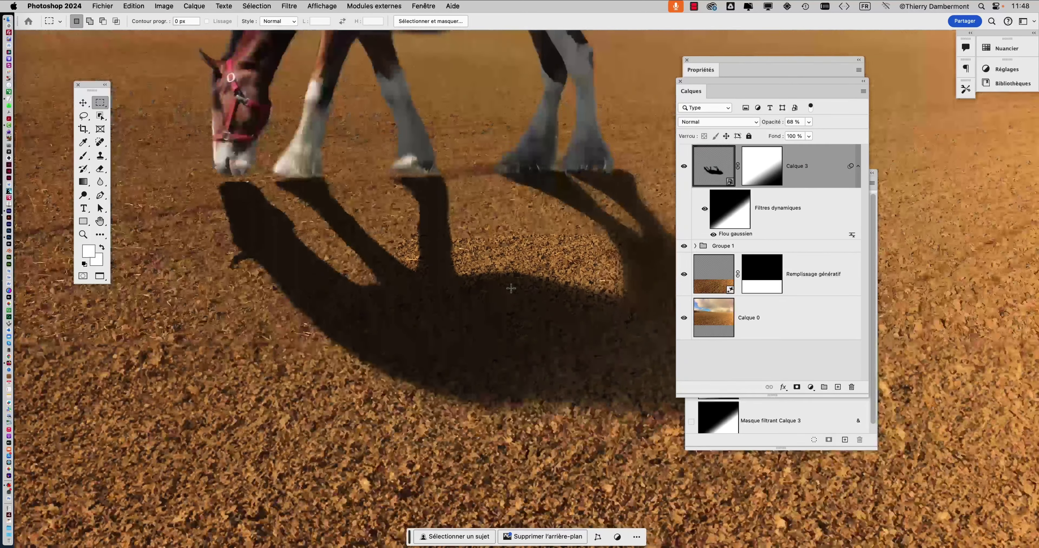
scroll(511, 287, "down", 5)
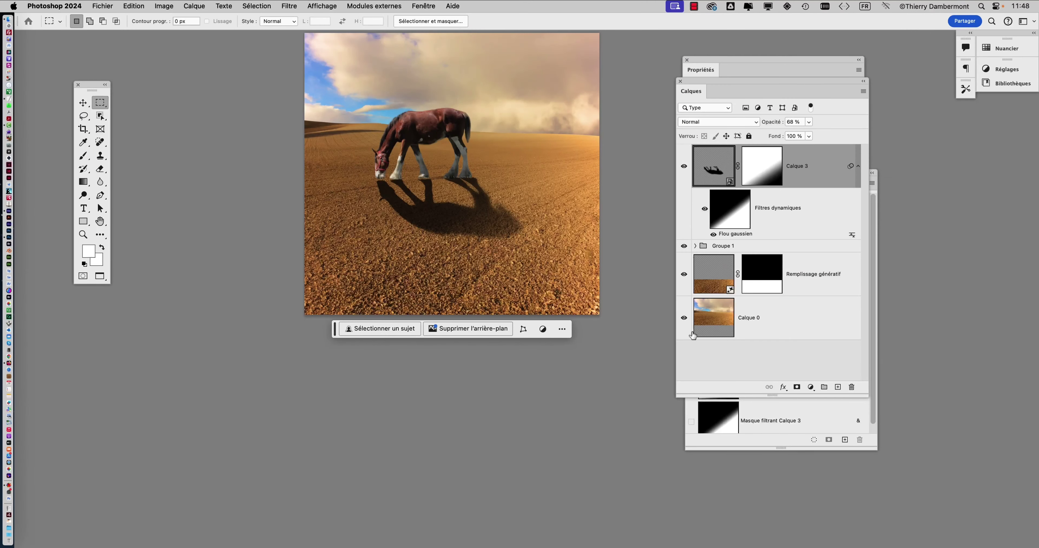
Select the Remplissage génératif layer and place its Properties panel between the tools and the image.
left_click(715, 328)
left_click(716, 284)
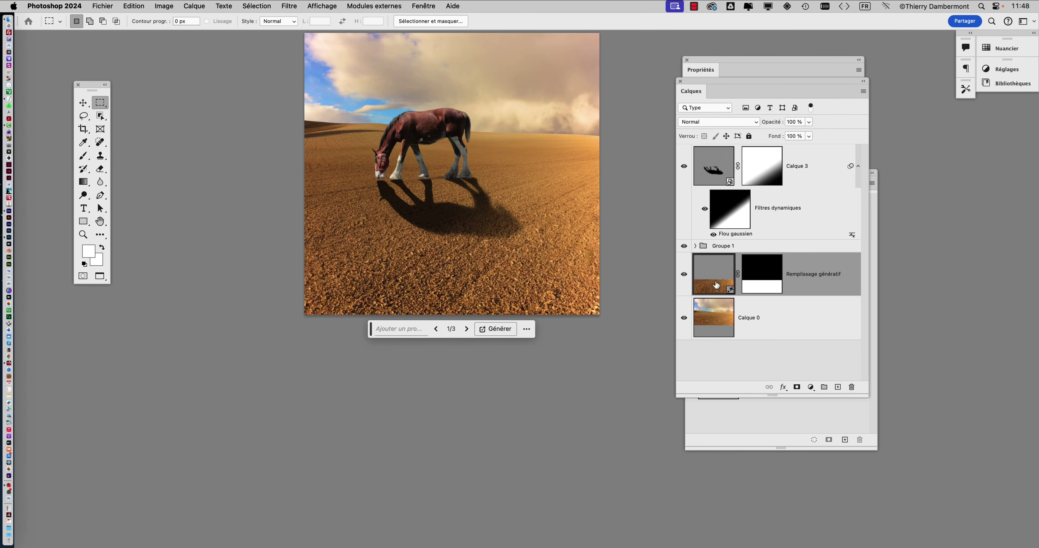
left_click(706, 55)
left_click_drag(707, 57, 55, 74)
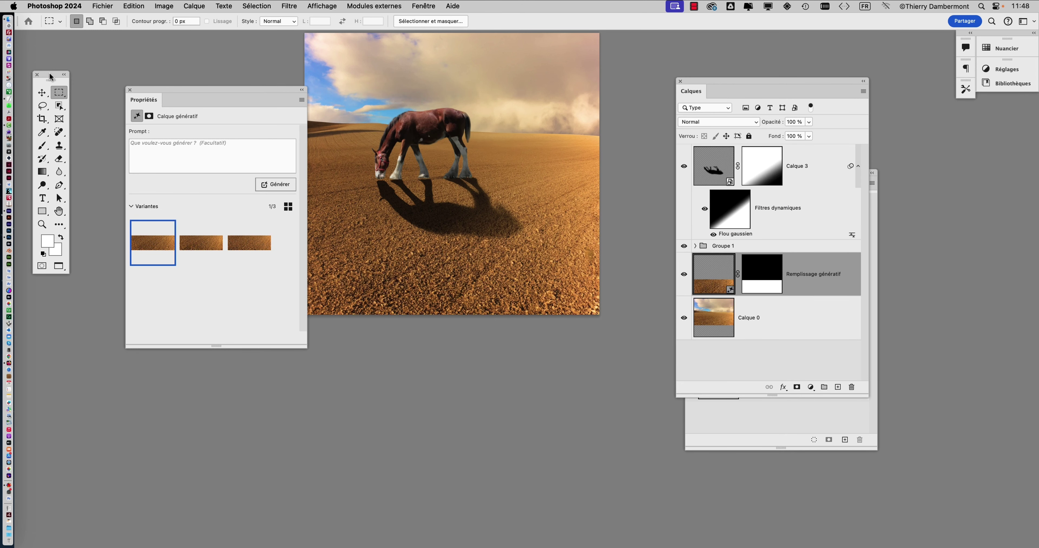
left_click_drag(150, 90, 125, 82)
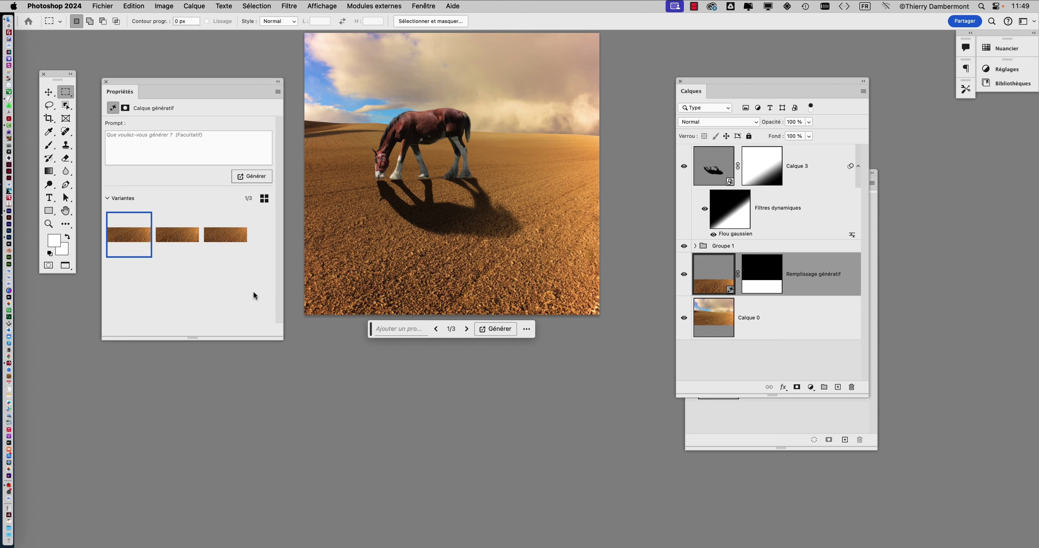
Delete the Remplissage génératif layer and select the empty lower canvas with a thin strip of ground, about 5616 × 1843 px.
left_click_drag(714, 274, 852, 387)
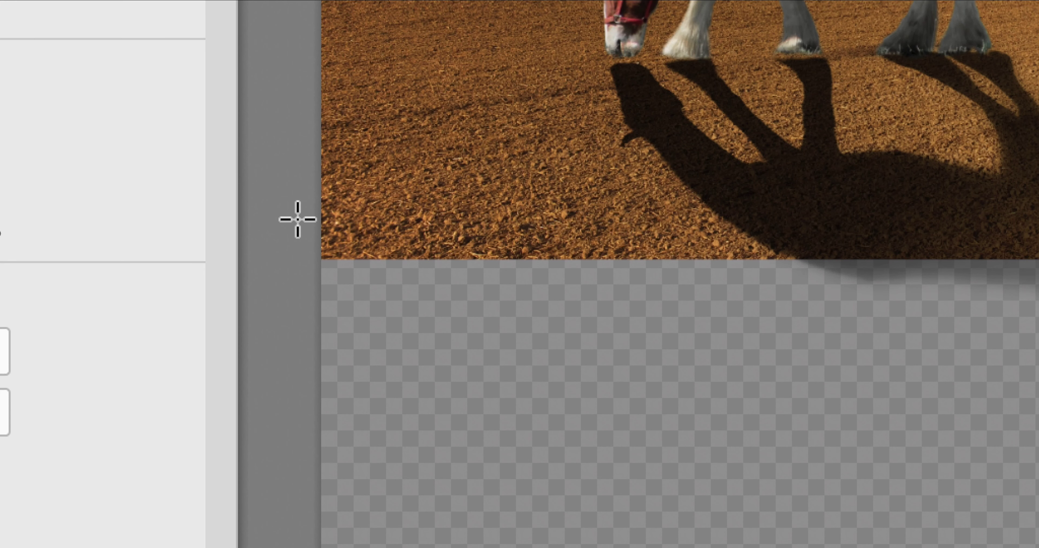
left_click_drag(298, 220, 1038, 547)
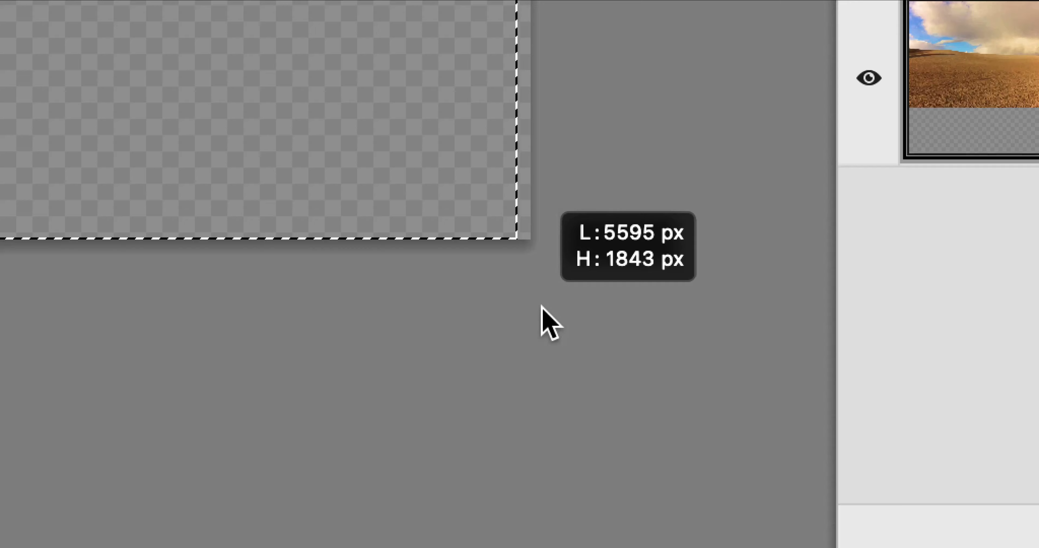
left_click_drag(541, 307, 552, 320)
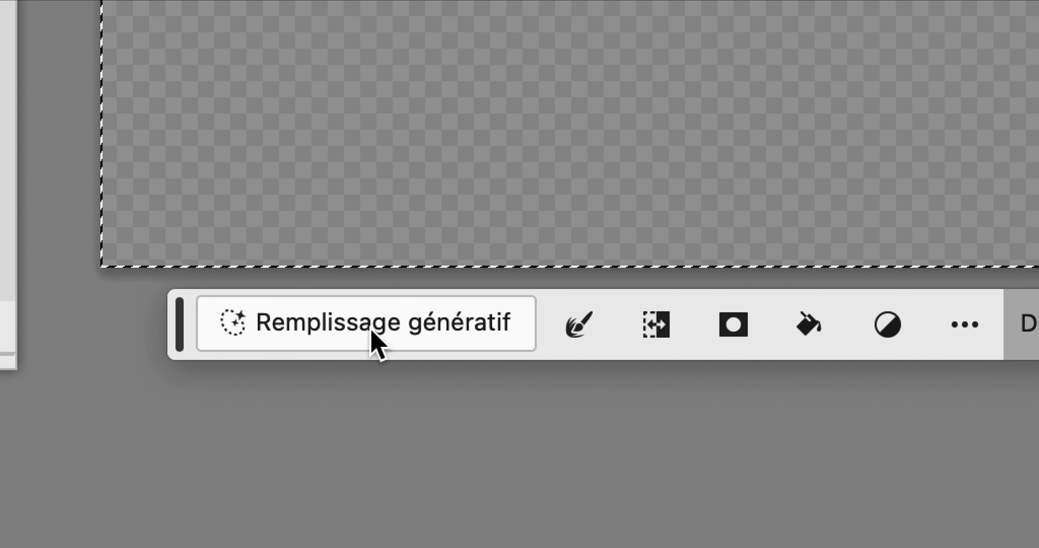
Fill the selected lower area with Generative Fill using the prompt "stones".
left_click(372, 342)
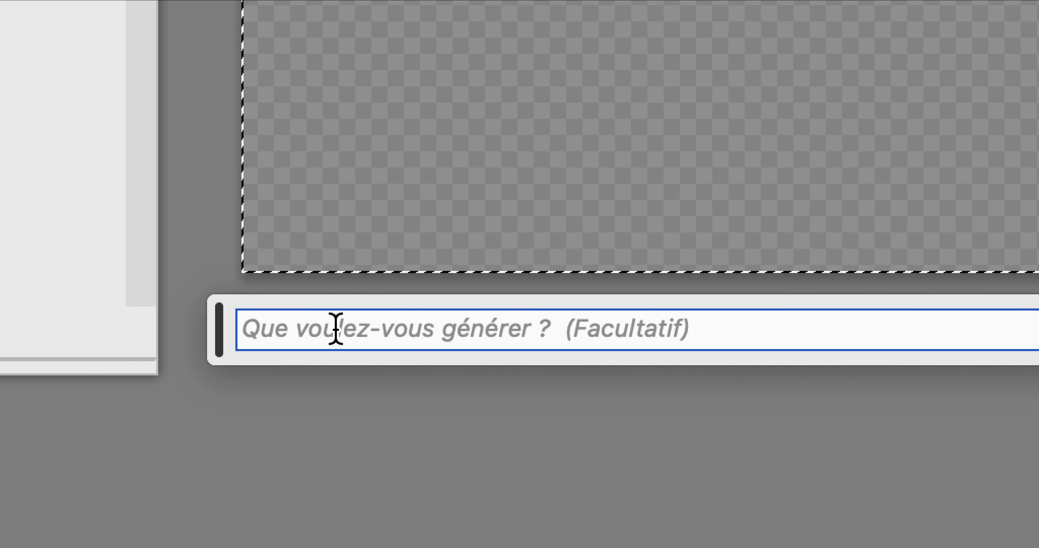
type("stones")
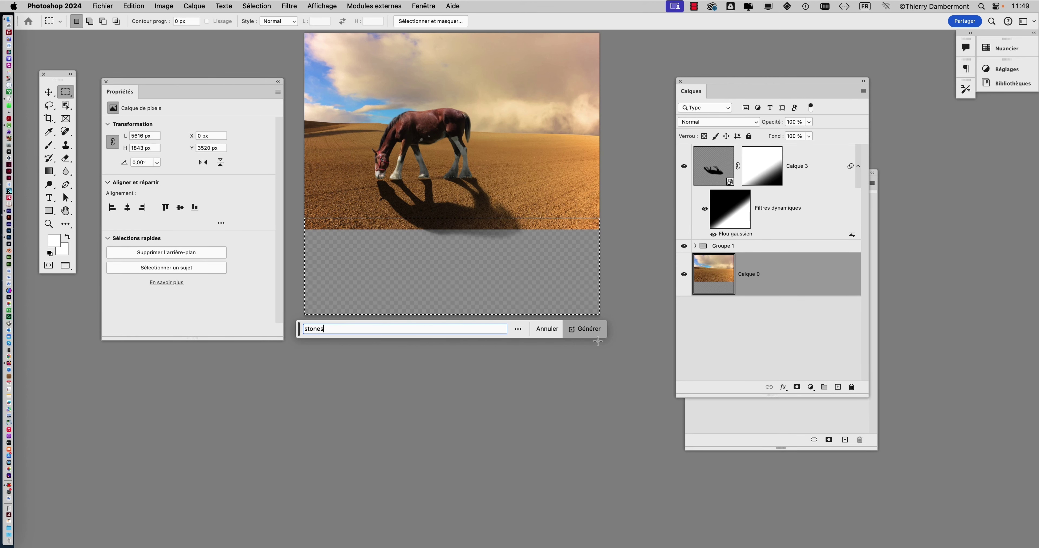
left_click(589, 329)
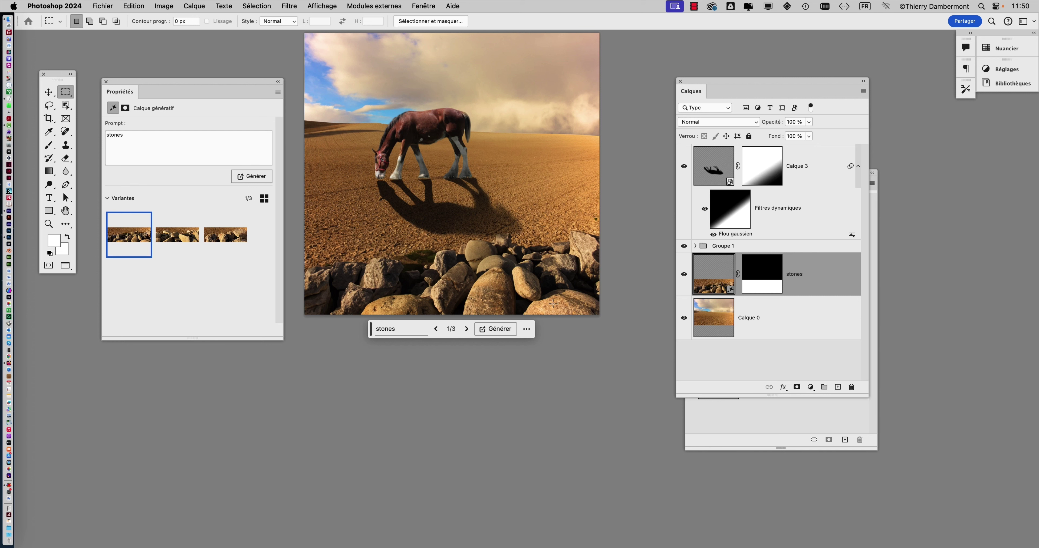
Compare the generated stones variations and delete the stones layer.
left_click(168, 237)
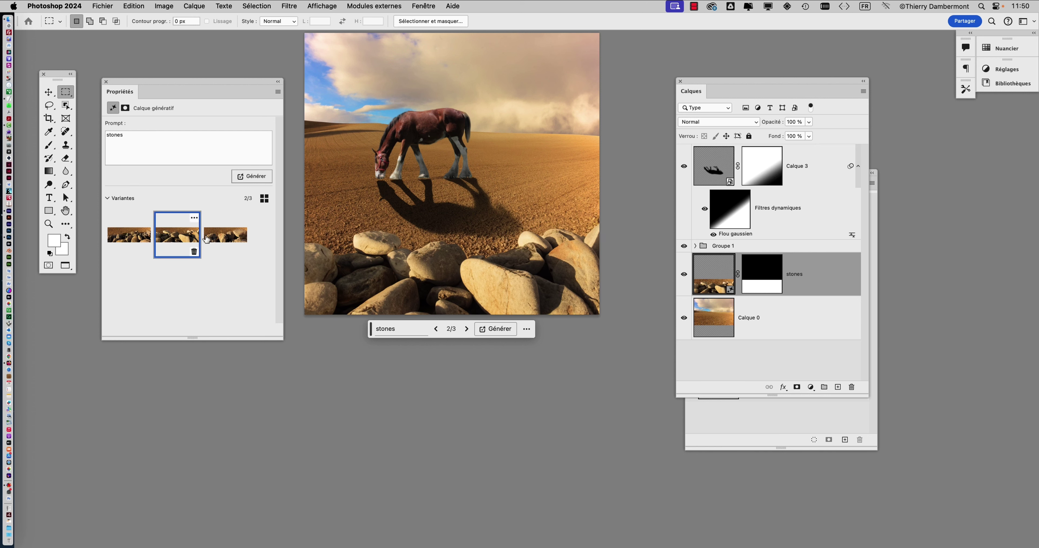
left_click(234, 238)
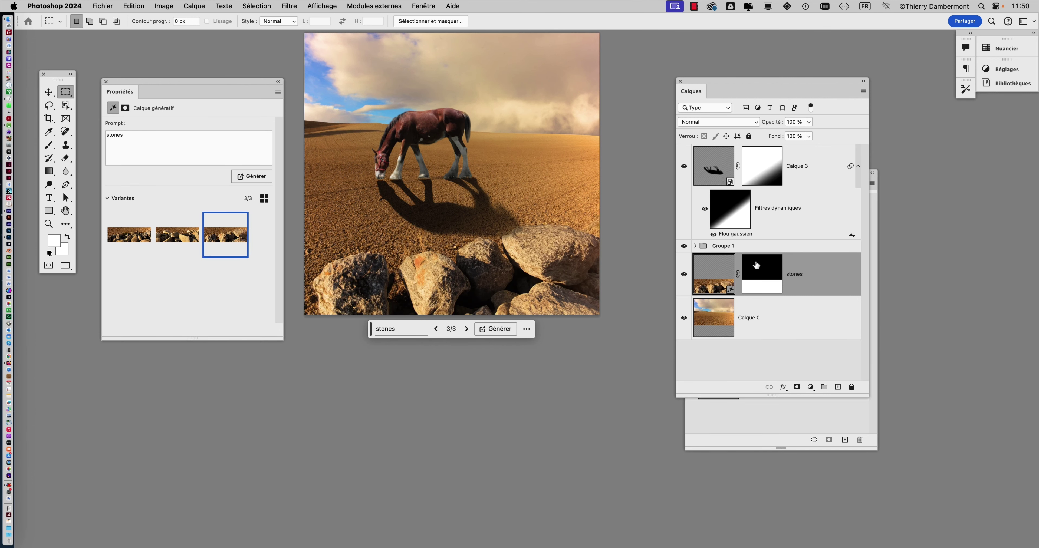
left_click_drag(714, 279, 852, 390)
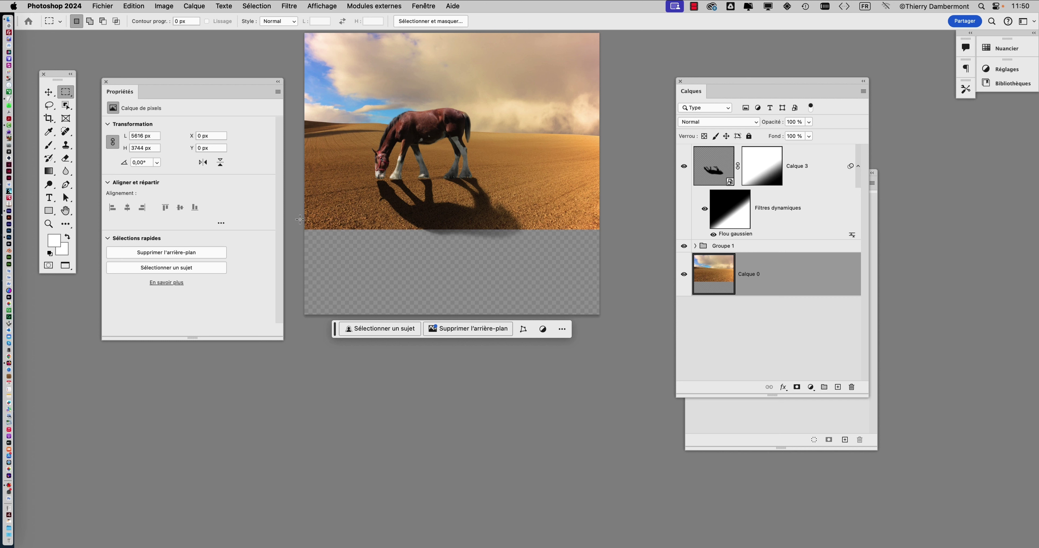
Select the empty lower canvas with a thin strip of ground, about 5616 × 1817 px, and fill it with Generative Fill using an empty prompt.
left_click_drag(300, 219, 667, 320)
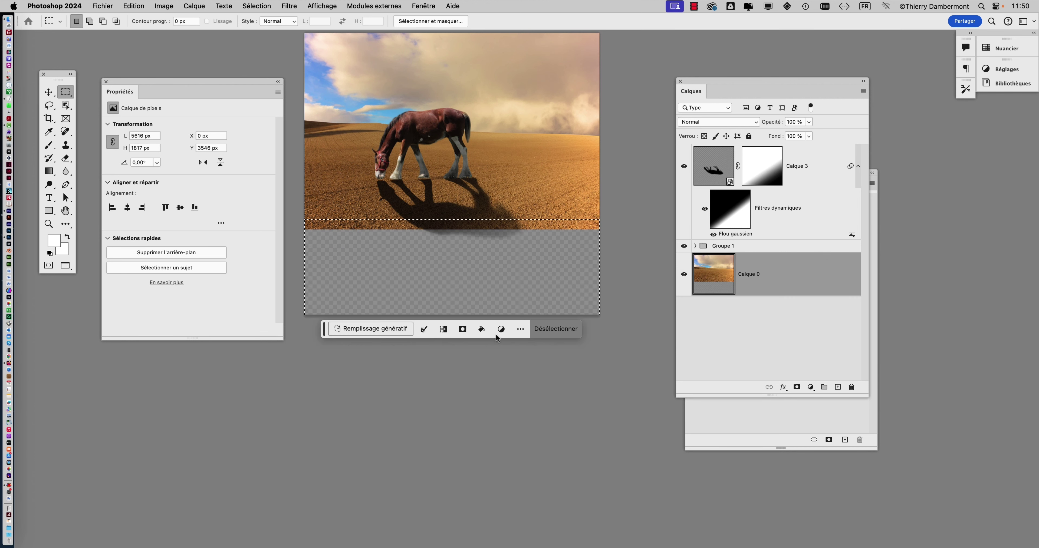
left_click(363, 329)
left_click(600, 337)
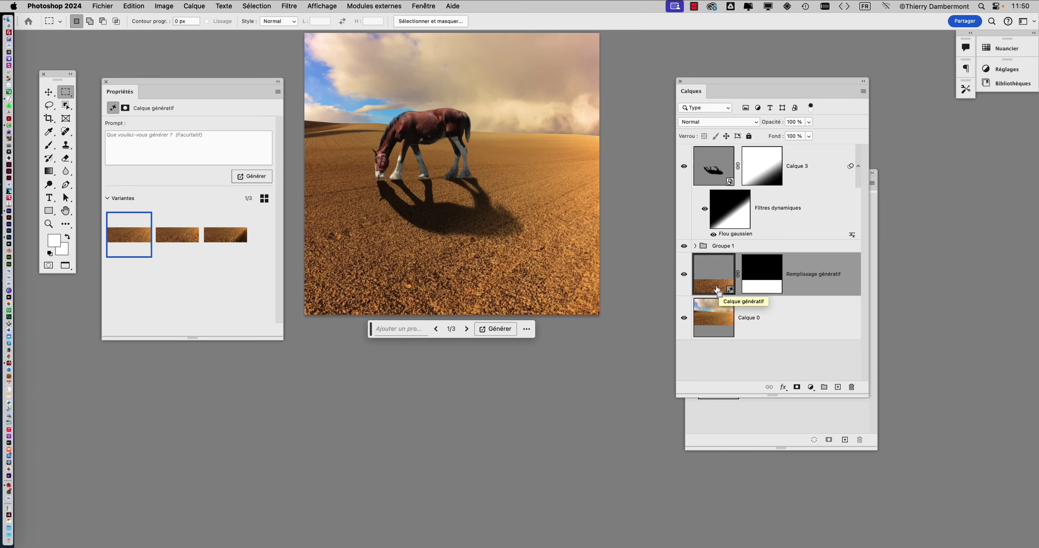
Select a small rectangle of ground below the horse's head and generate "stones" in it with Generative Fill.
left_click_drag(346, 241, 388, 274)
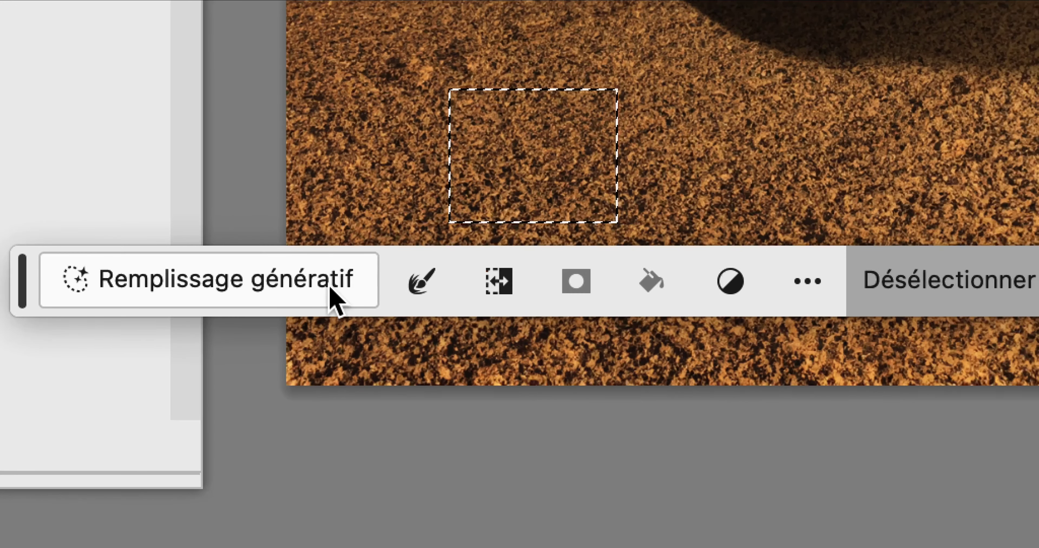
left_click(474, 283)
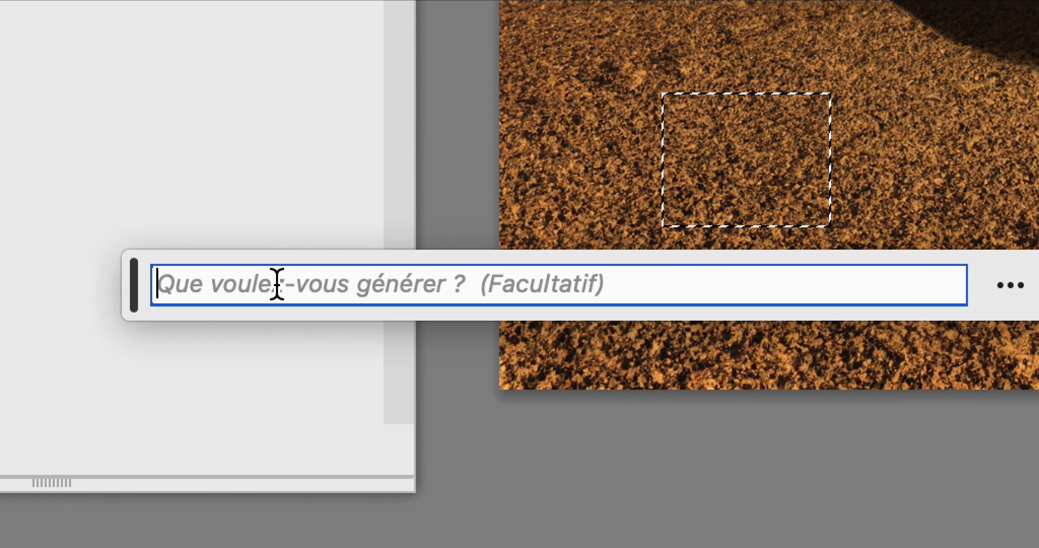
type("stones")
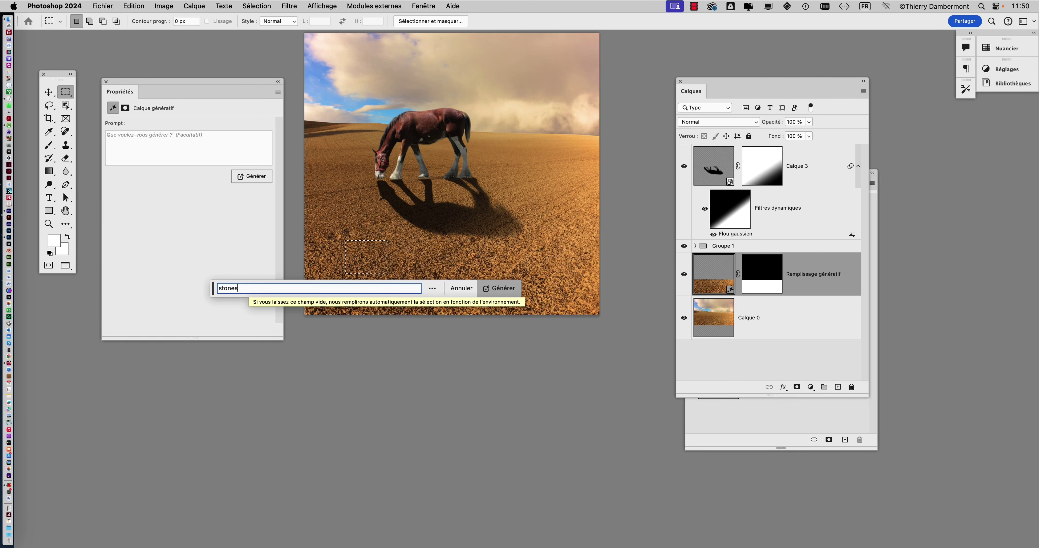
left_click(508, 289)
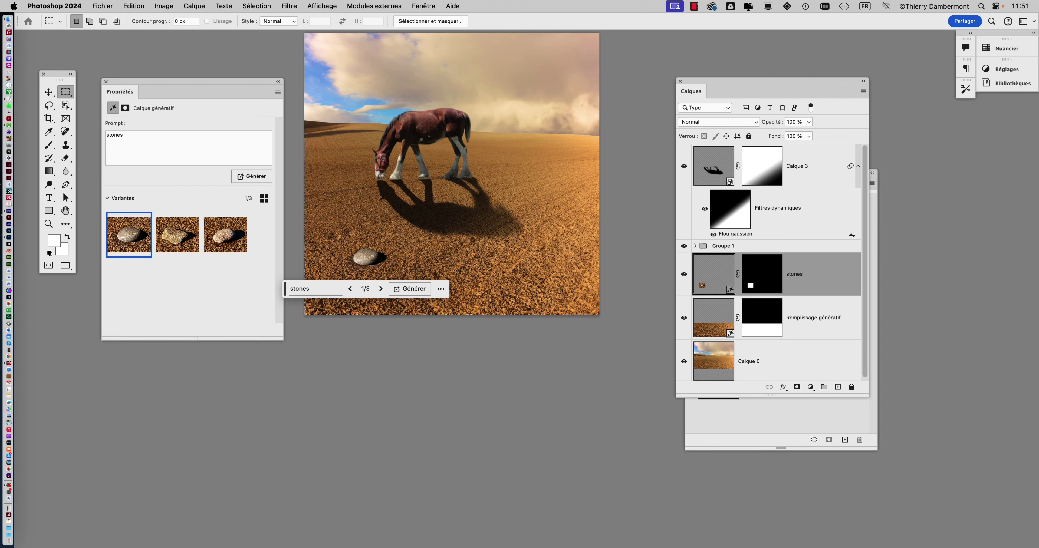
Compare the three stone variations, keep the second one and move the Layers panel farther from the horse.
scroll(350, 265, "up", 5)
left_click(177, 235)
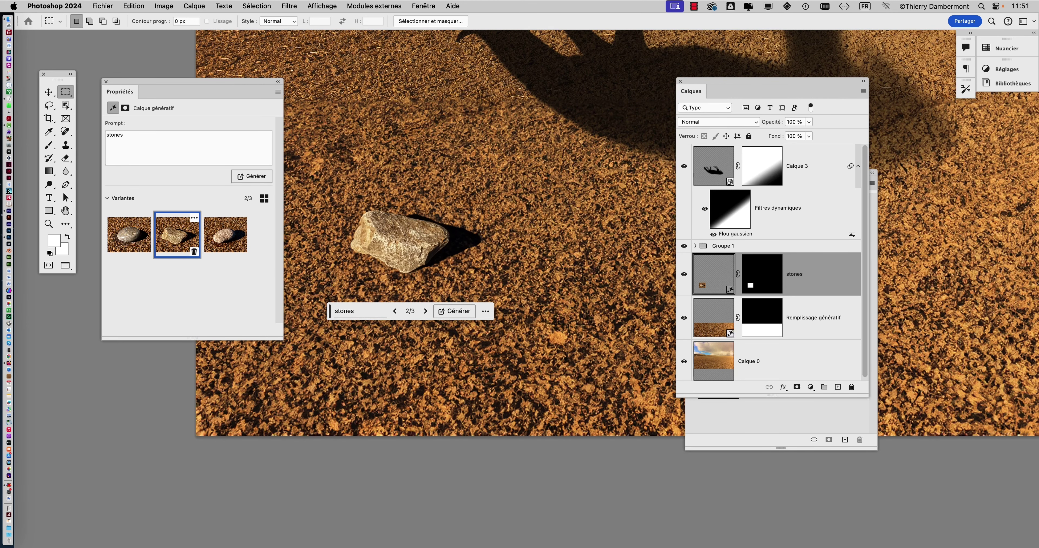
left_click(225, 235)
left_click(177, 234)
scroll(555, 308, "down", 3)
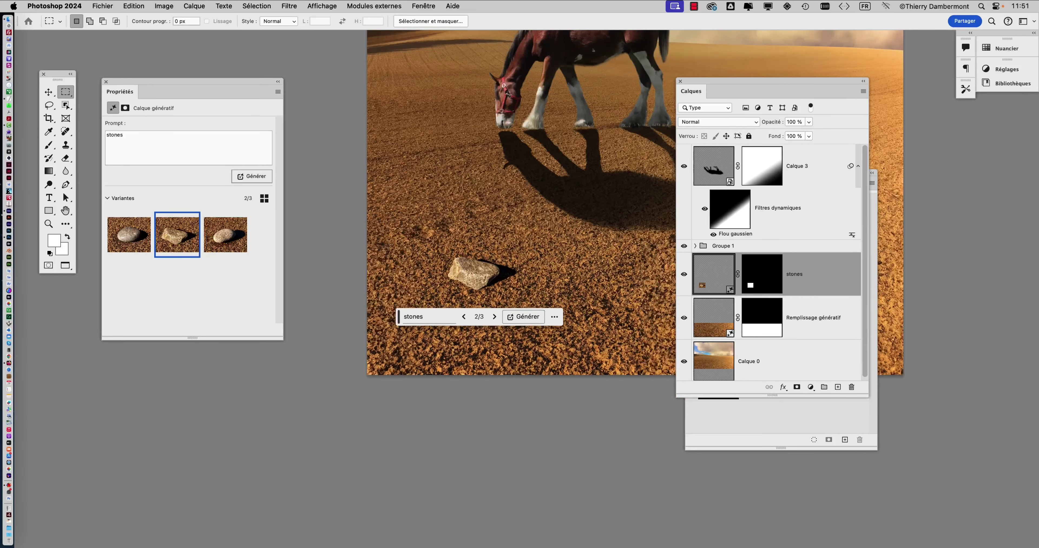
left_click_drag(766, 82, 886, 73)
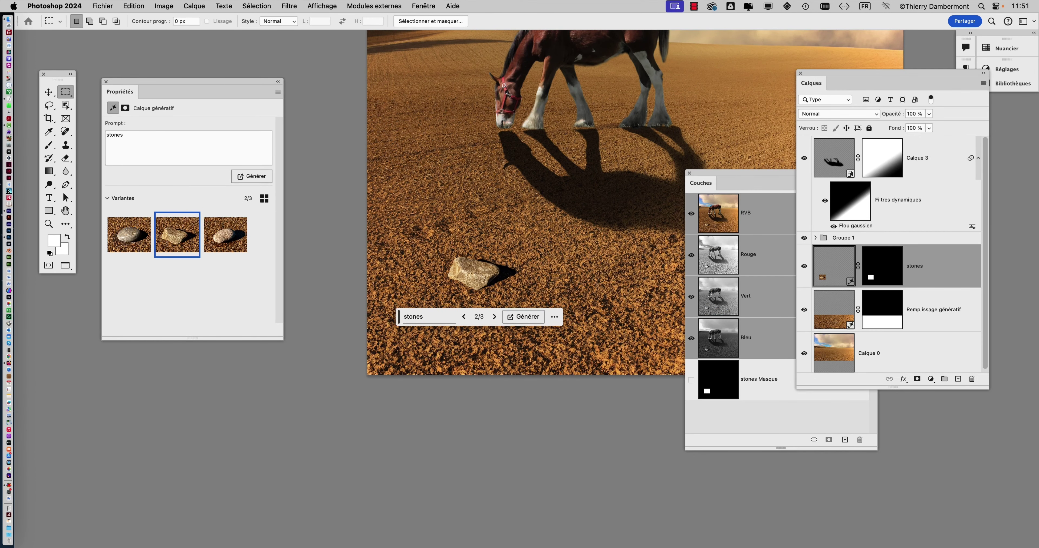
Select three separate rectangles of ground around the horse's shadow and generate "stones" in them with Generative Fill.
scroll(544, 241, "down", 2)
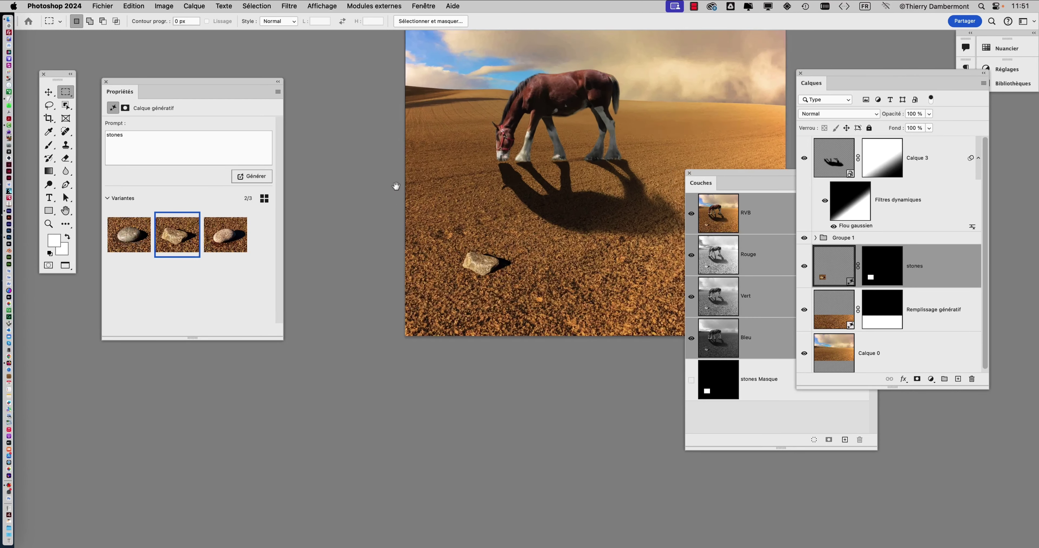
left_click_drag(396, 186, 432, 188)
left_click_drag(531, 191, 607, 230)
left_click_drag(626, 118, 668, 153)
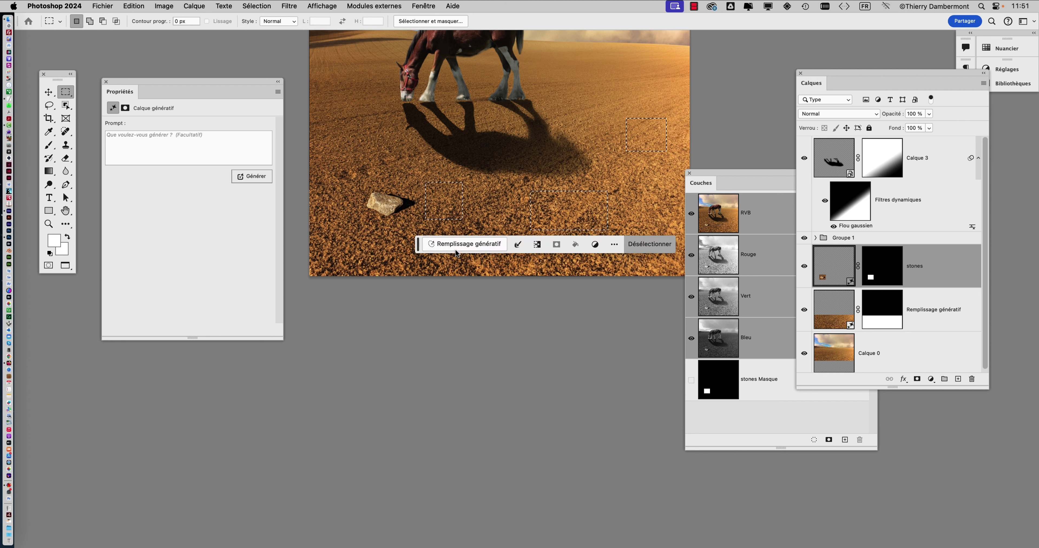
left_click(439, 247)
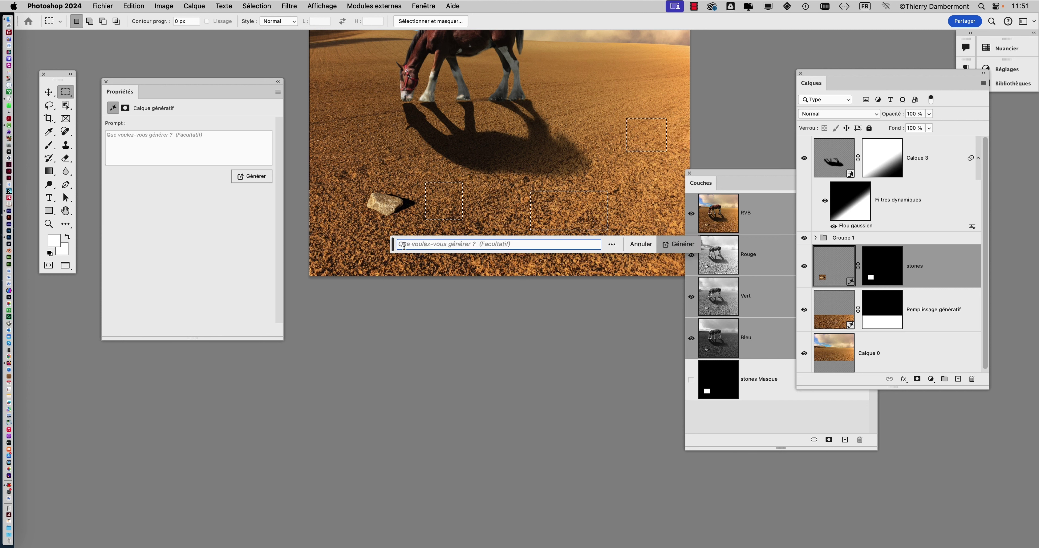
type("st")
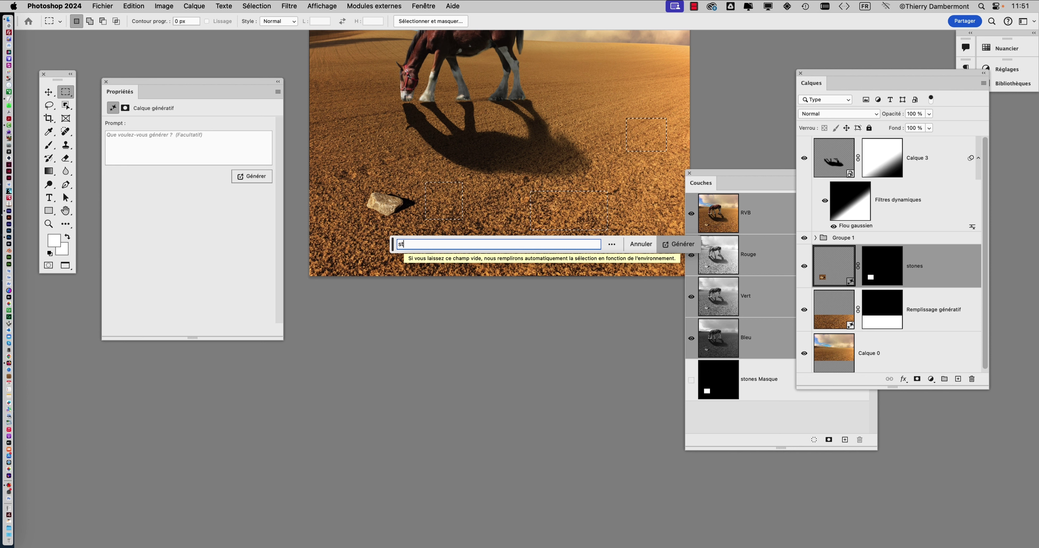
type("ones")
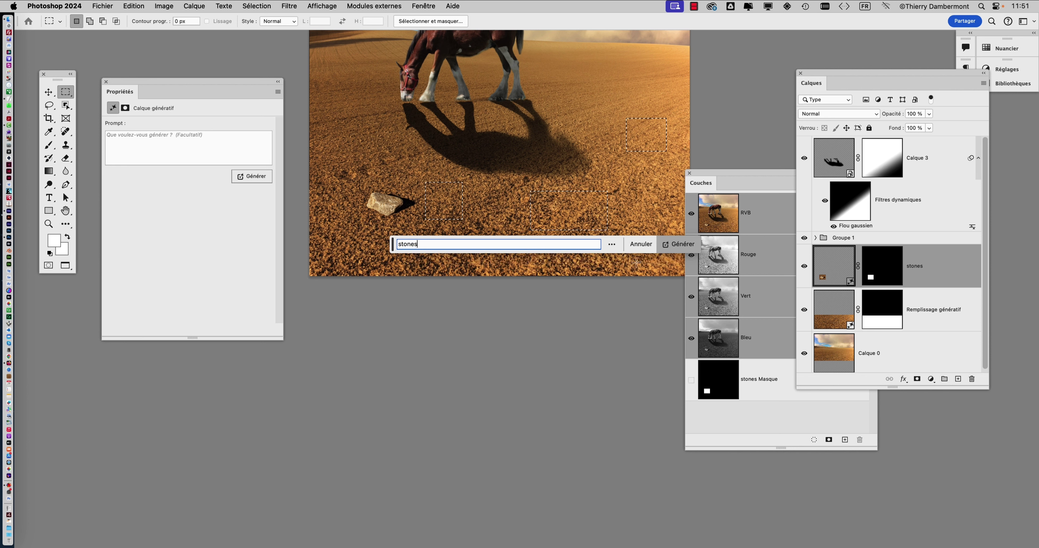
left_click(679, 245)
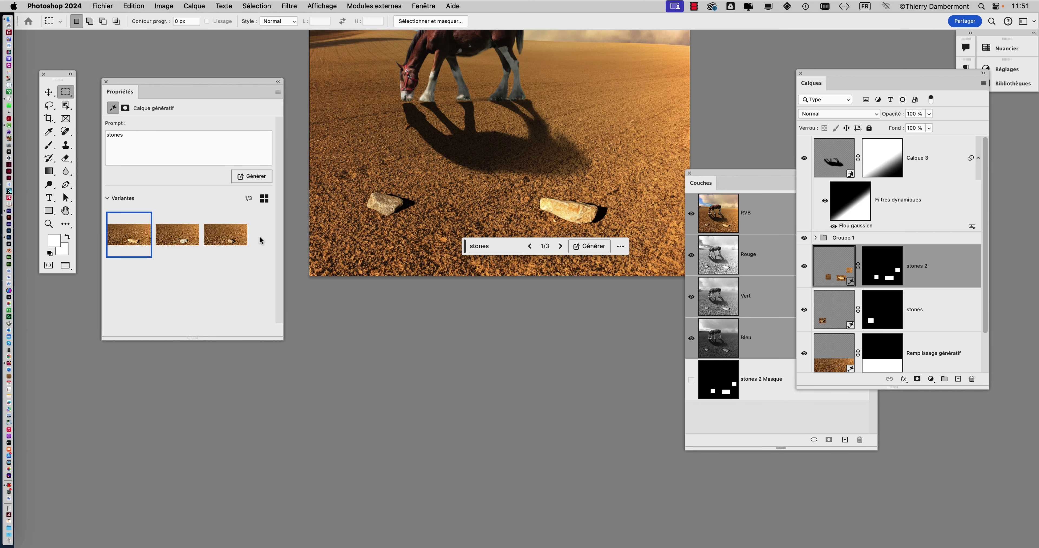
Compare the three variations of the new stones layer and keep the third one.
left_click(195, 242)
left_click(208, 243)
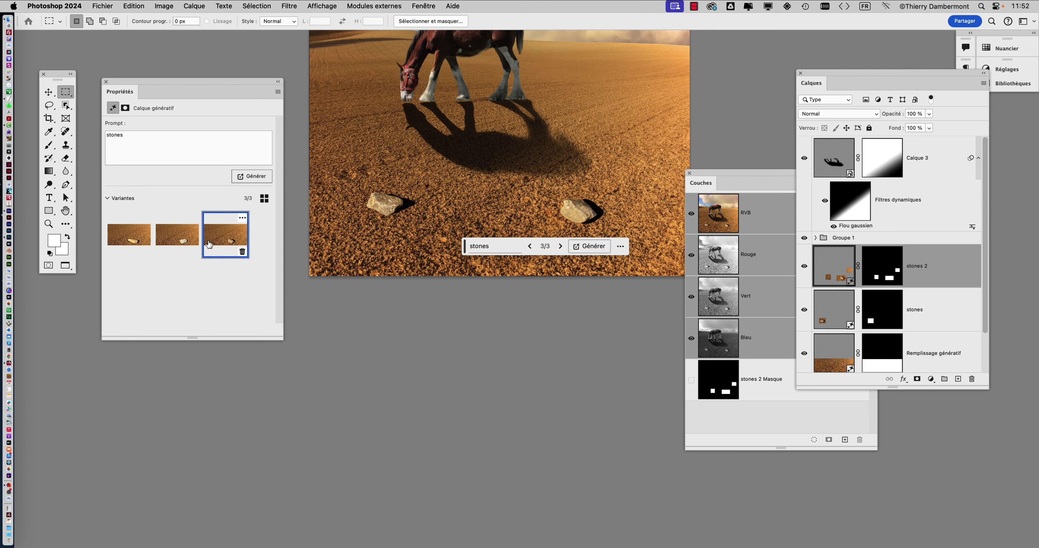
left_click(185, 240)
left_click(144, 240)
left_click(167, 237)
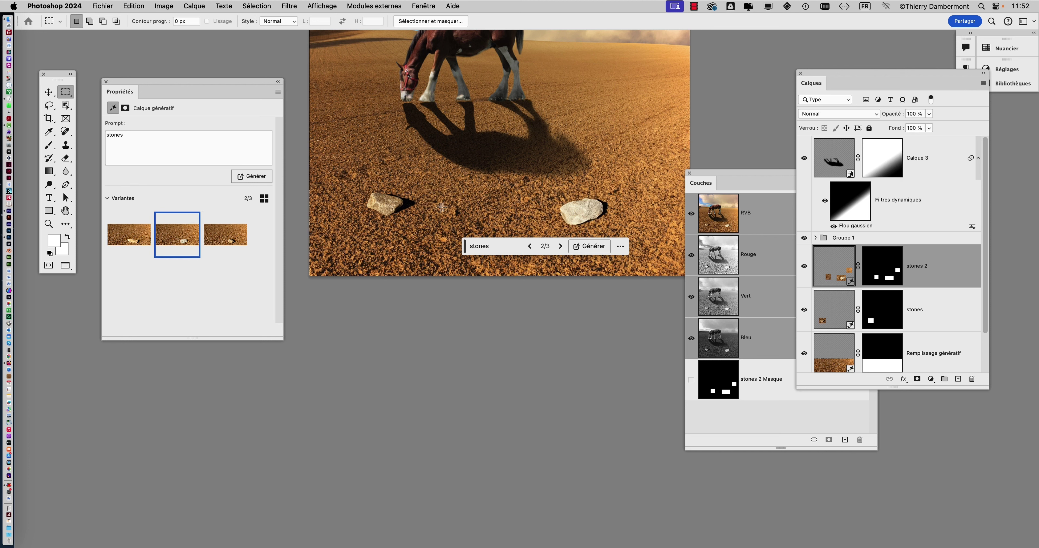
left_click(226, 235)
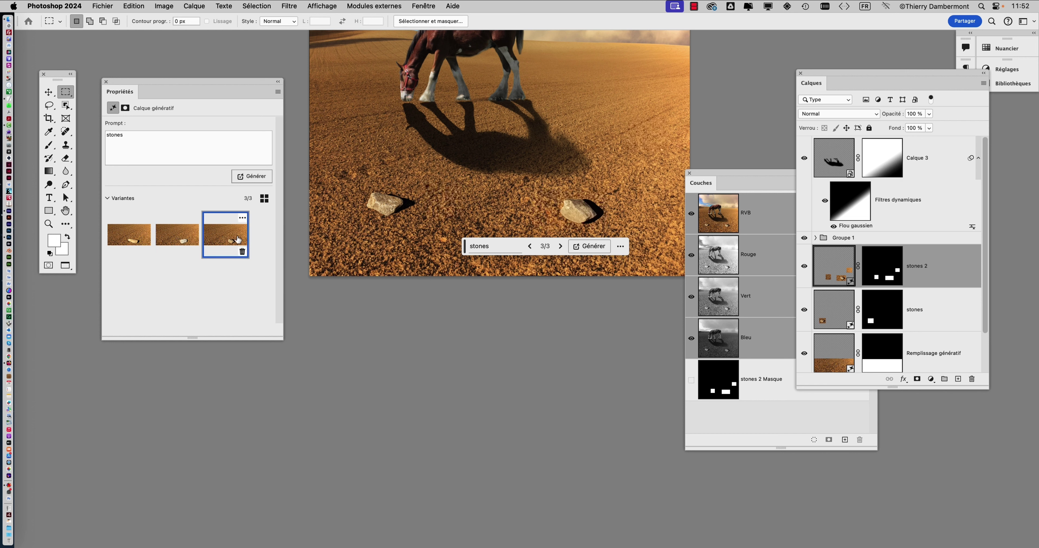
left_click(142, 235)
left_click(213, 242)
Select a small upright rectangle of ground beside the far end of the shadow and generate "smurf" in it with Generative Fill.
left_click_drag(594, 107, 638, 180)
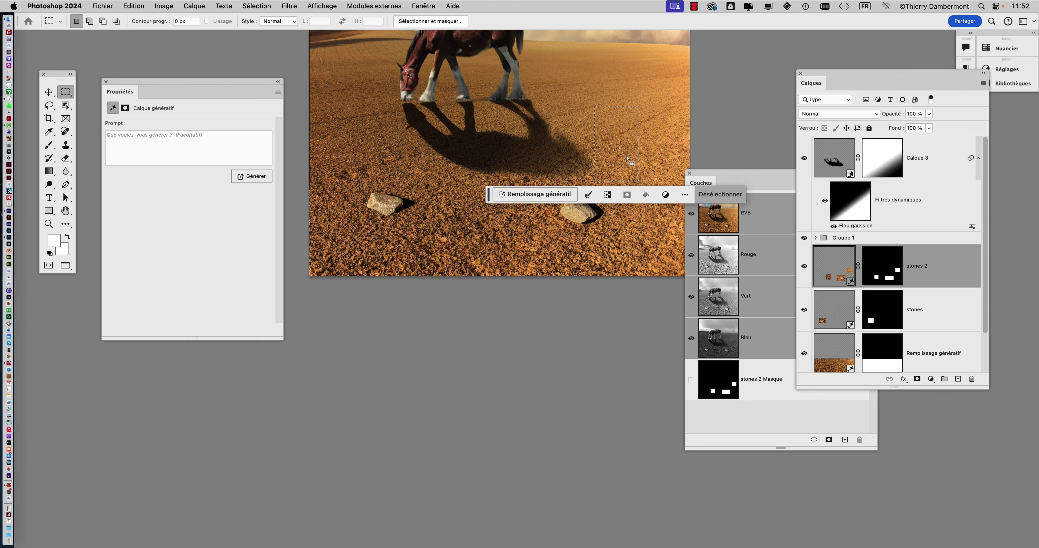
left_click(514, 195)
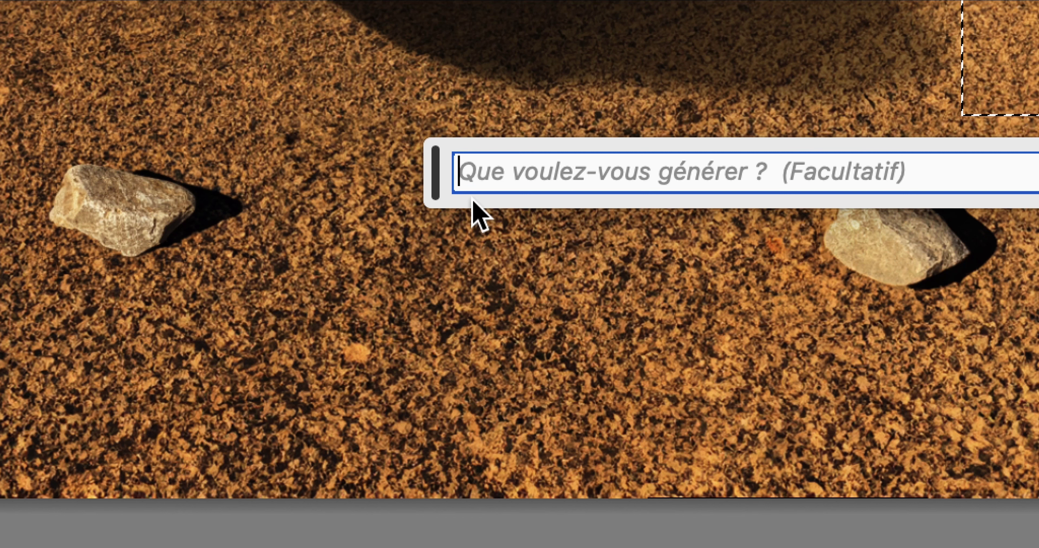
type("sm")
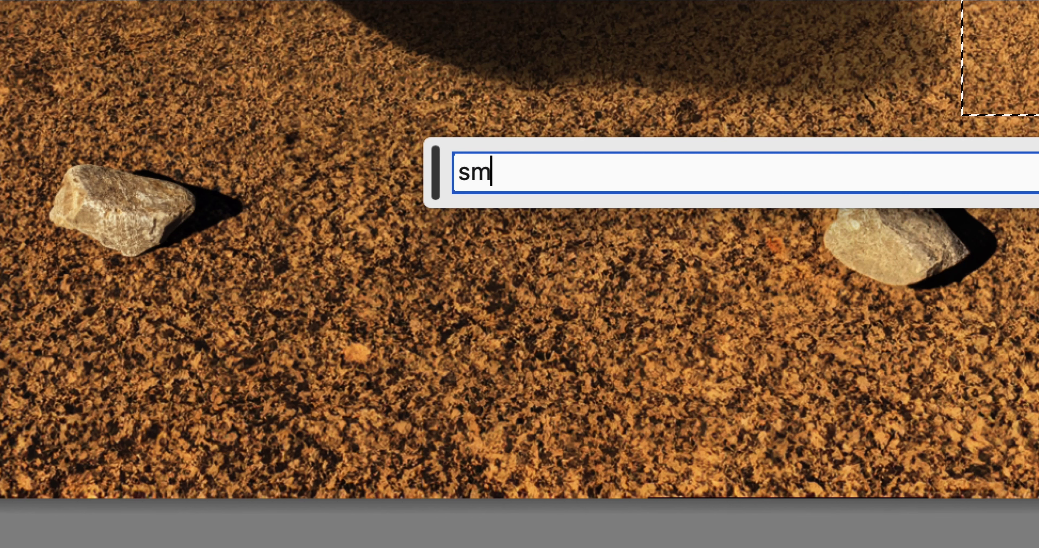
type("urf")
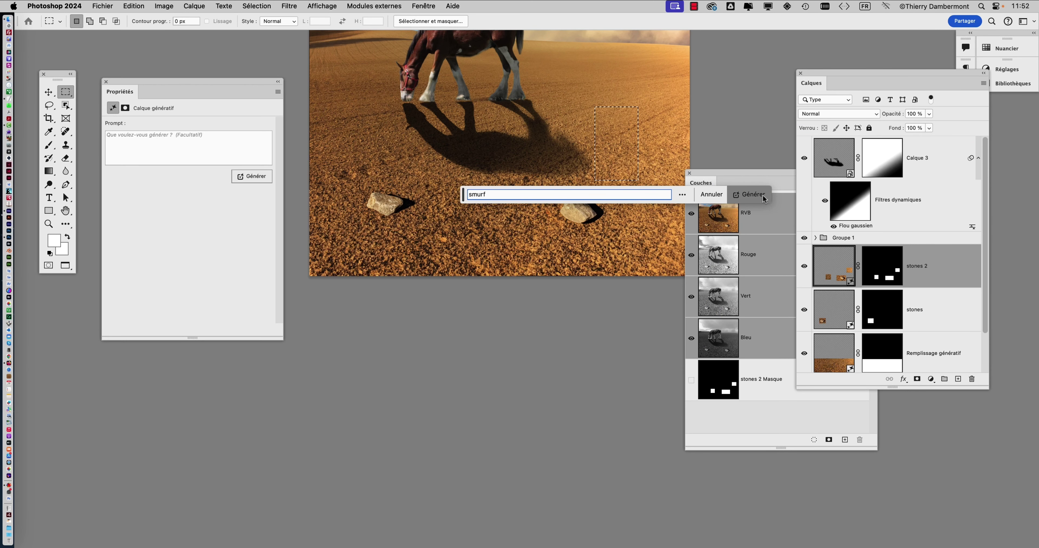
left_click(763, 198)
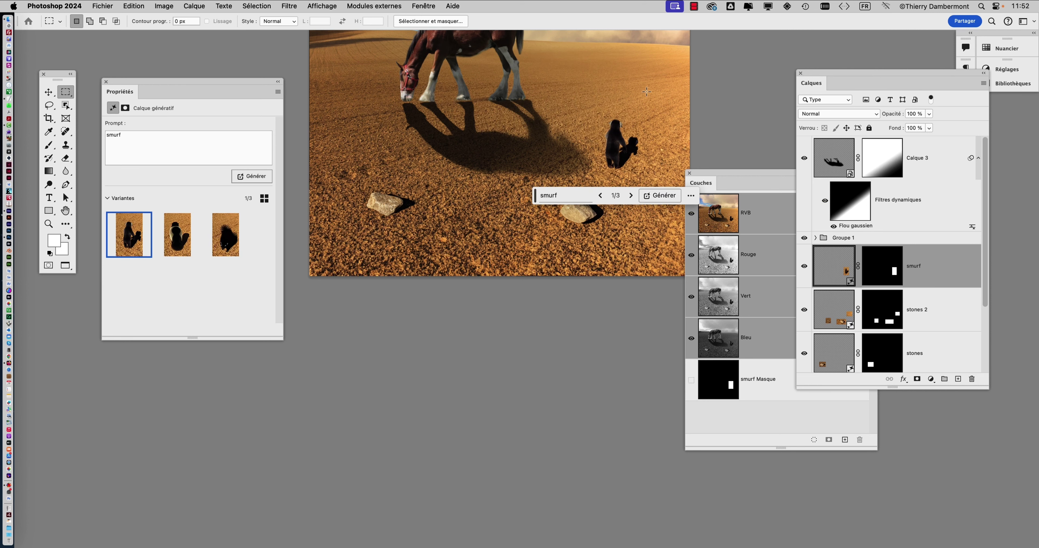
Compare the three smurf variations up close and keep the third one.
scroll(622, 145, "up", 3)
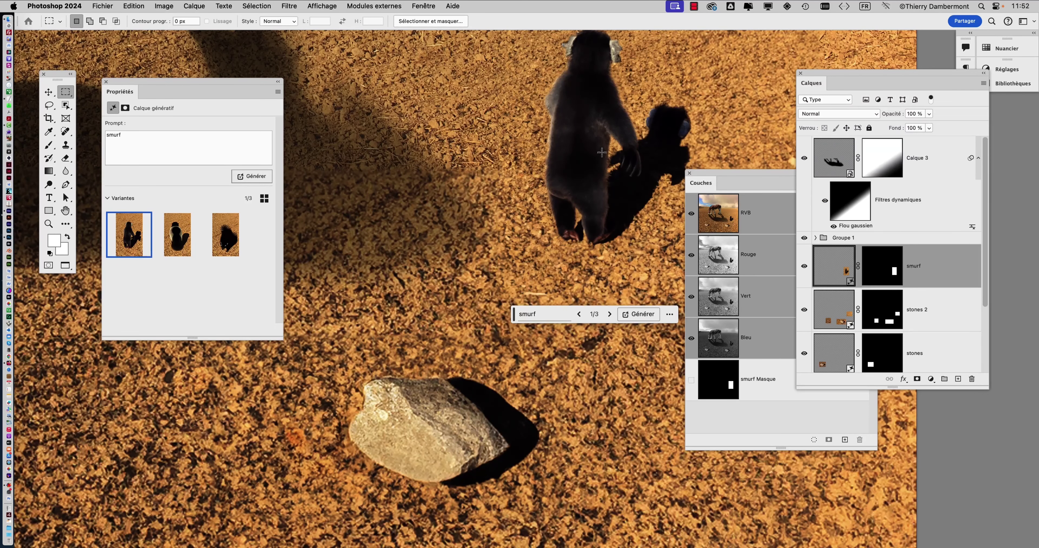
left_click(194, 248)
left_click(225, 242)
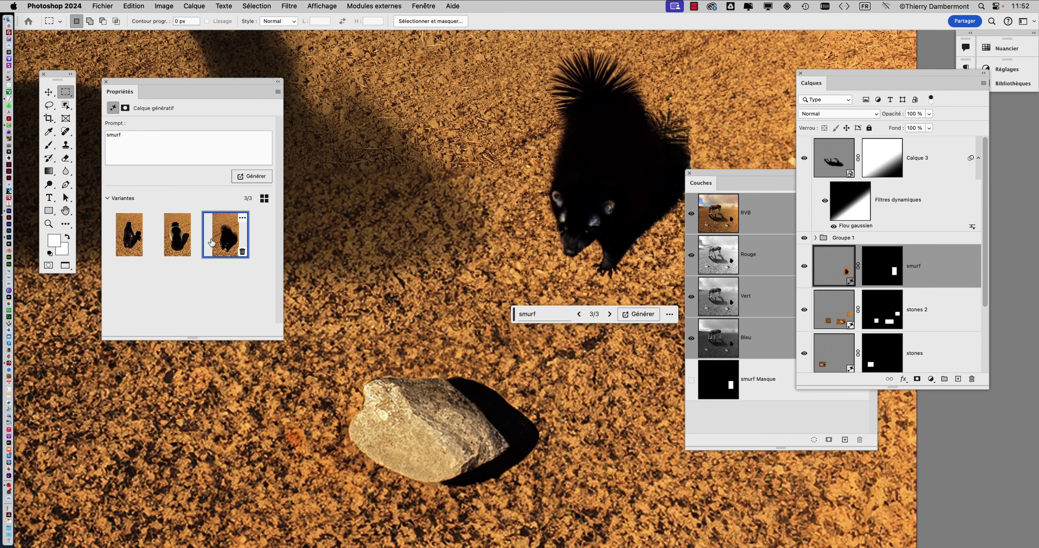
scroll(460, 262, "right", 5)
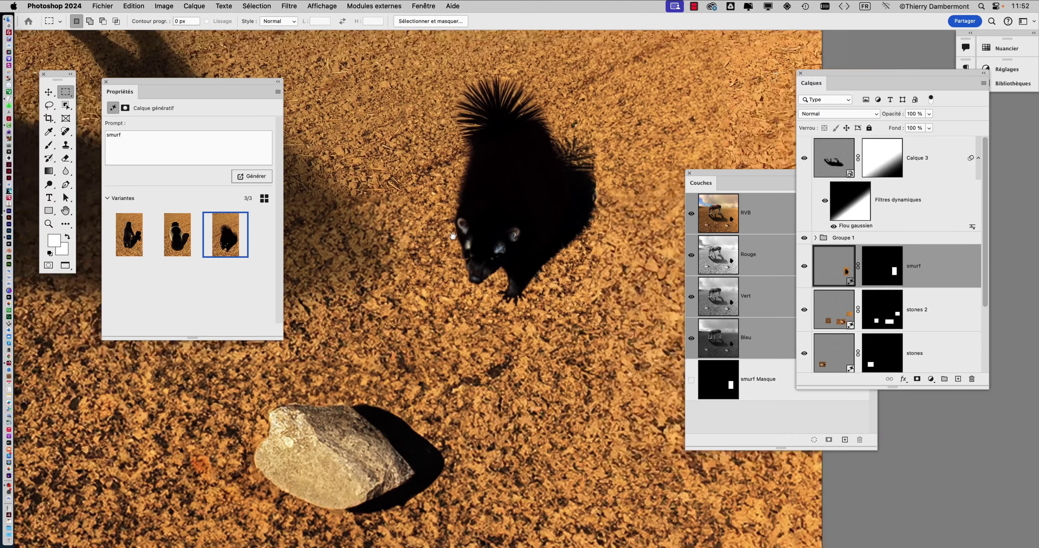
scroll(462, 292, "down", 5)
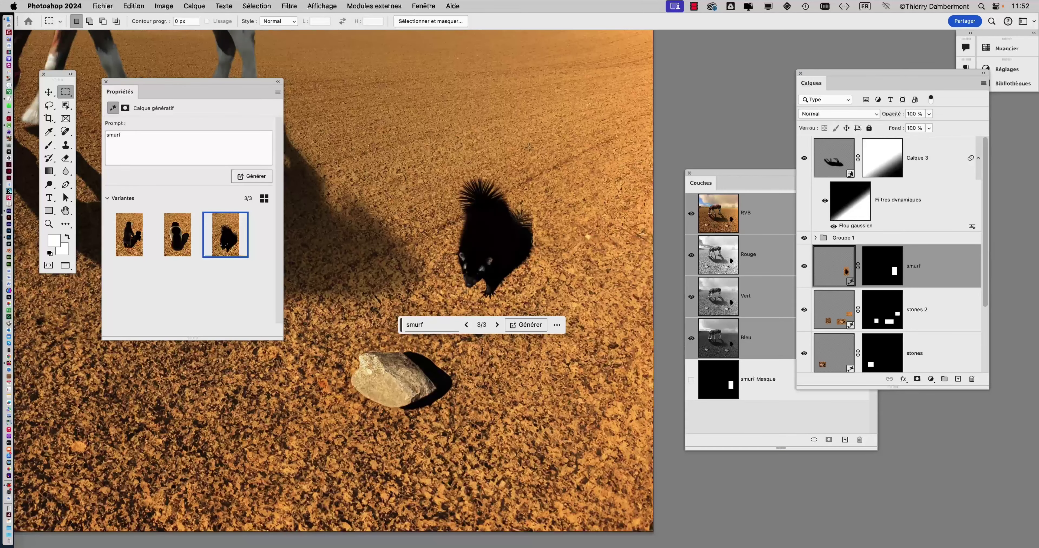
Select an upright rectangle of ground behind the horse's hind legs and generate "schtroumph" in it with Generative Fill.
scroll(366, 171, "up", 3)
left_click_drag(480, 87, 539, 183)
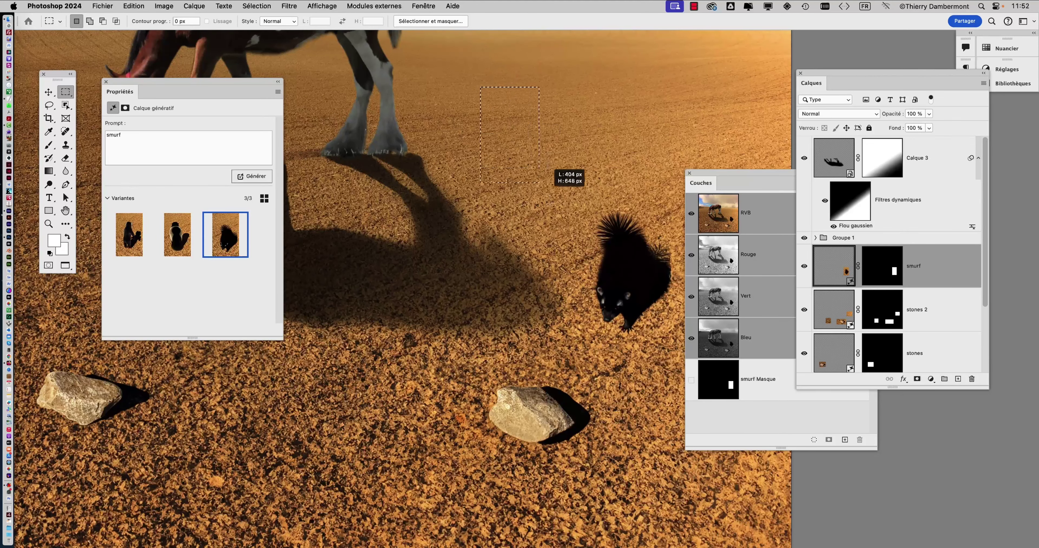
left_click_drag(560, 220, 560, 220)
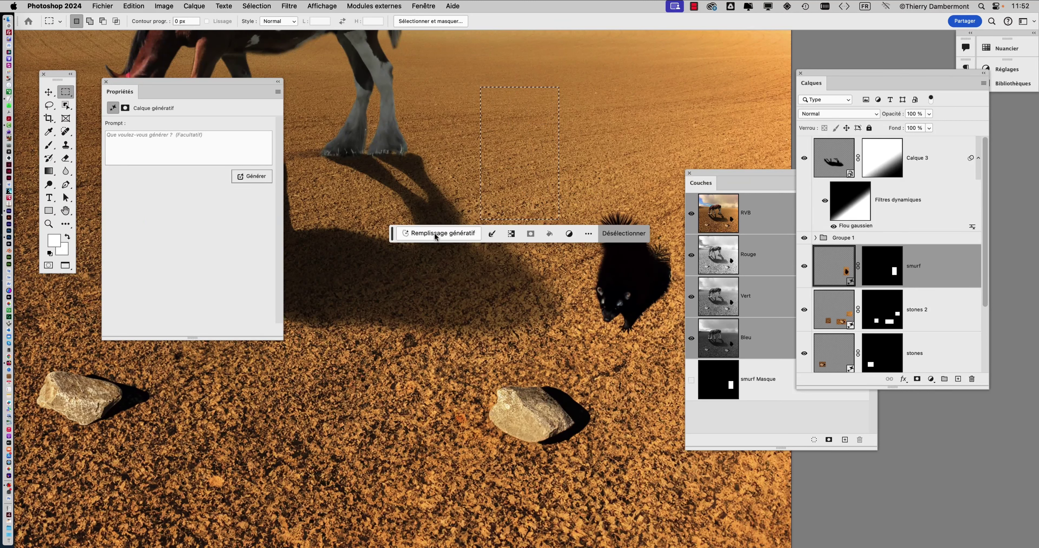
left_click(426, 234)
type("scht")
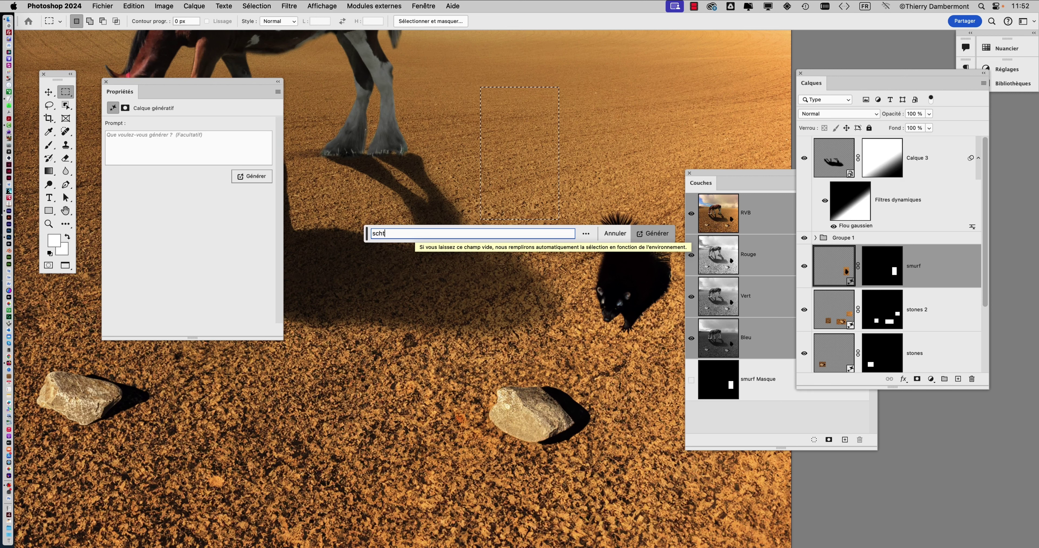
type("roump")
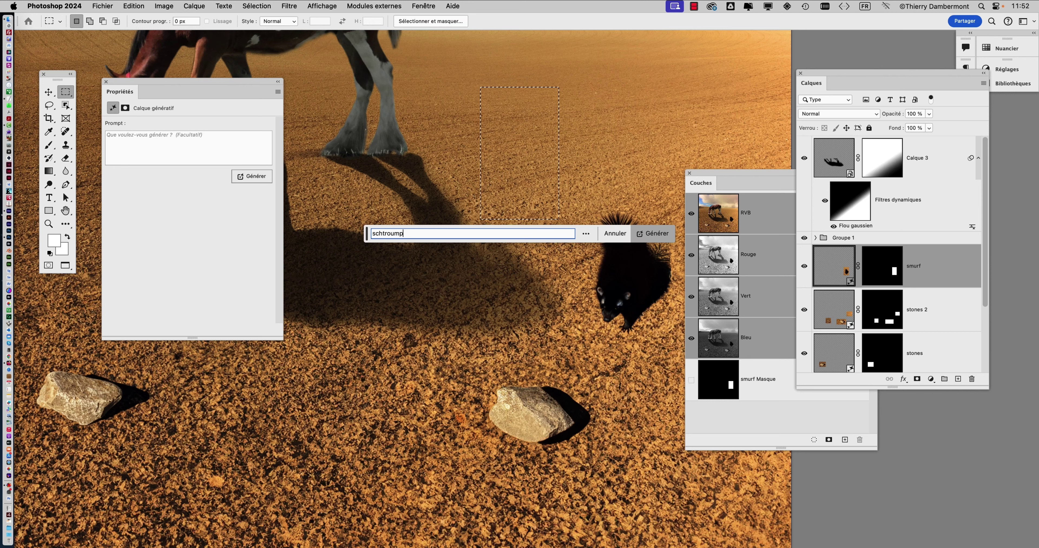
type("h")
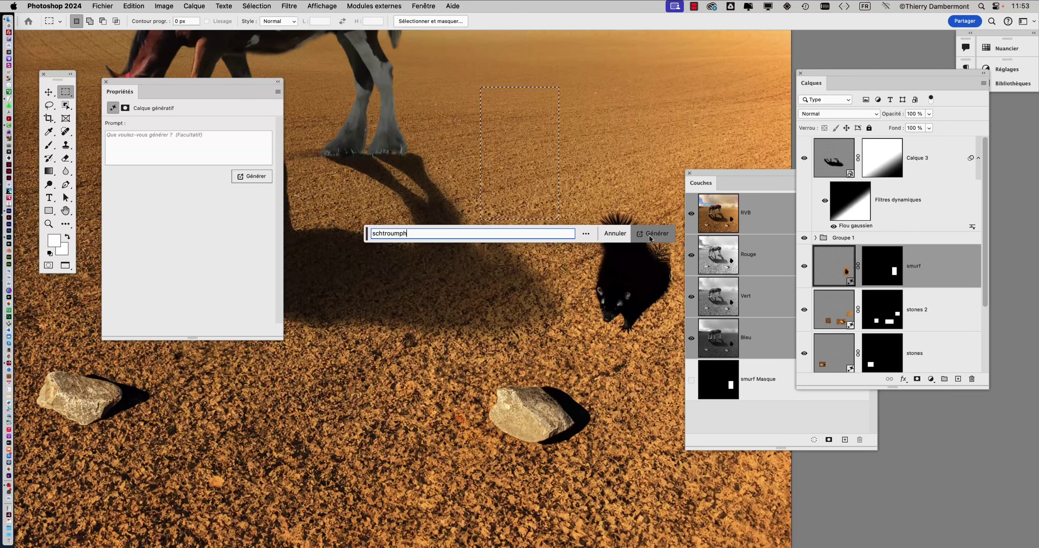
left_click(652, 234)
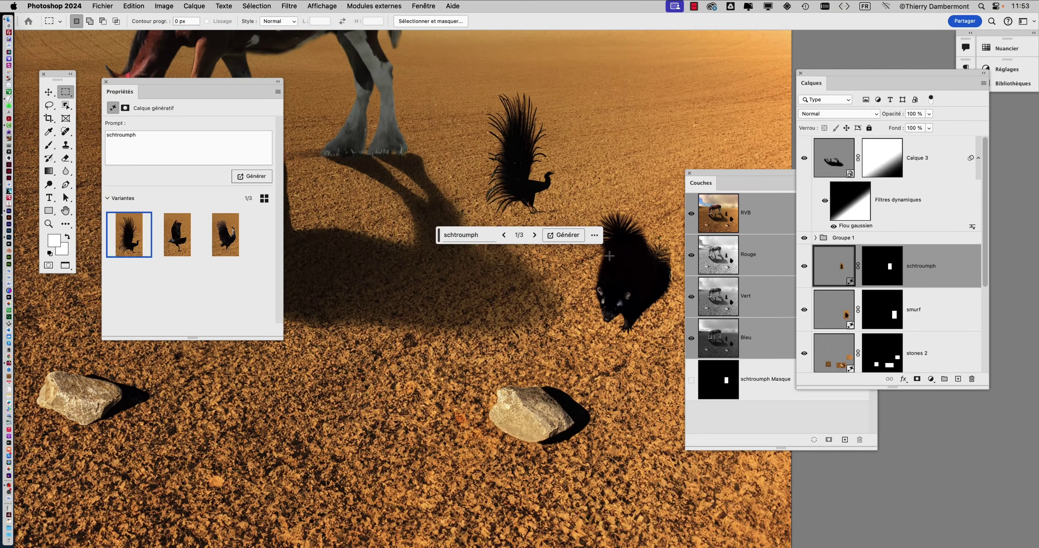
Compare the three schtroumph variations and keep the first one.
left_click(175, 246)
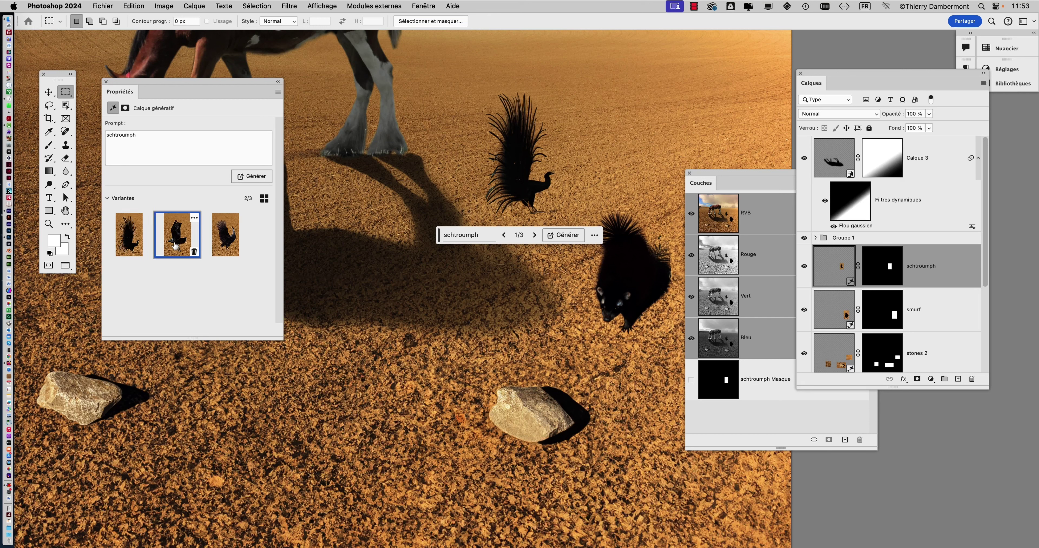
left_click(221, 246)
left_click(181, 241)
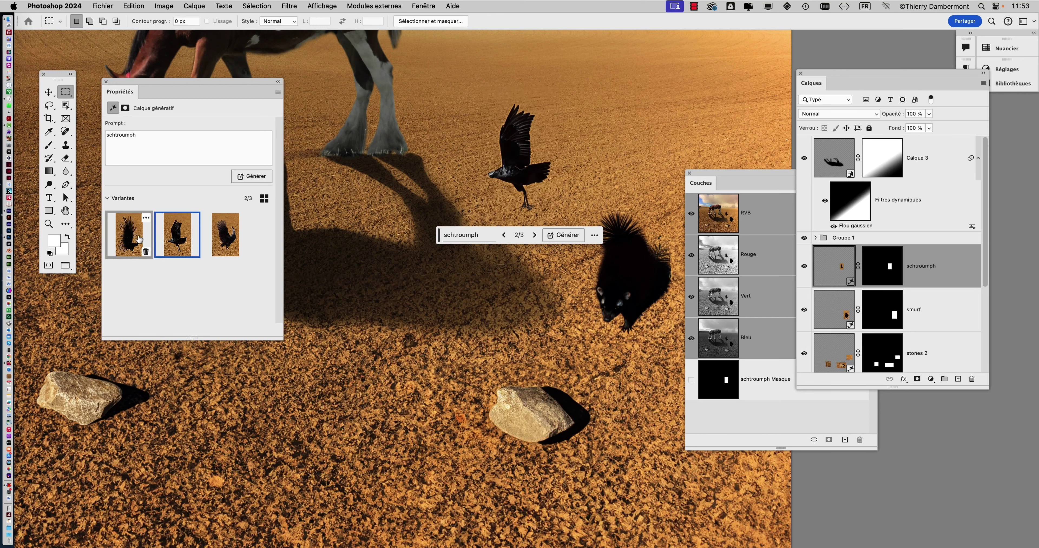
left_click(138, 241)
left_click(183, 239)
left_click(220, 239)
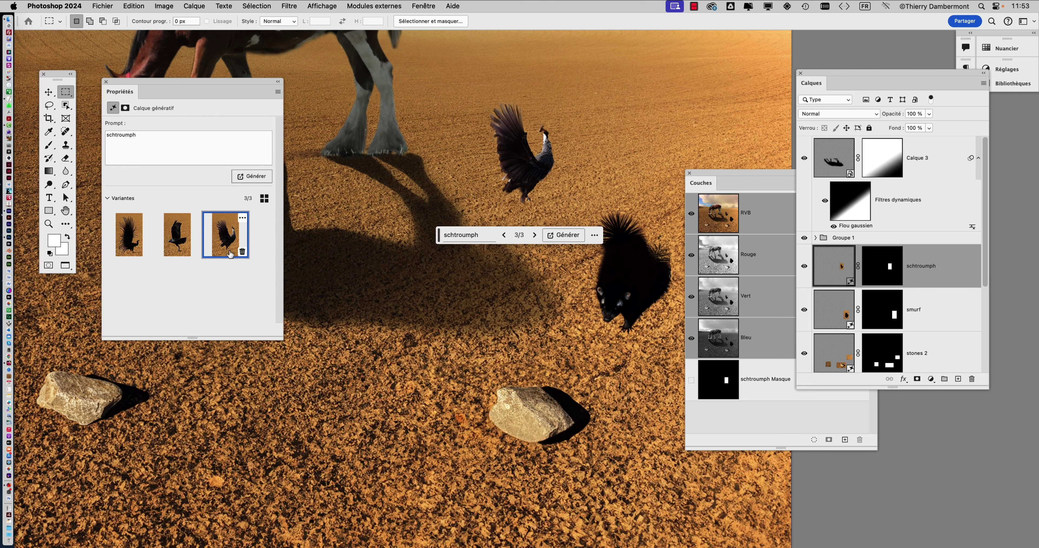
left_click(177, 240)
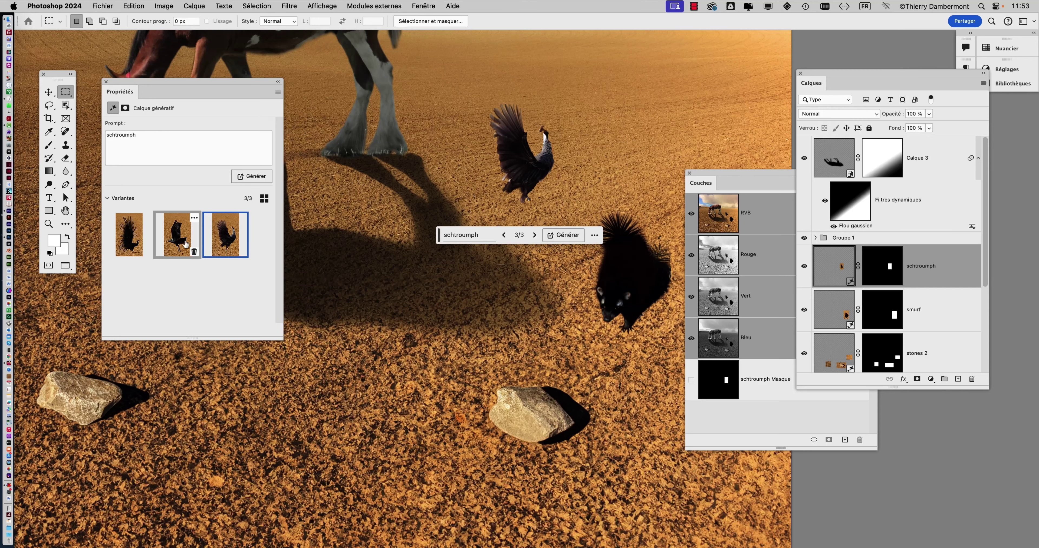
left_click(127, 238)
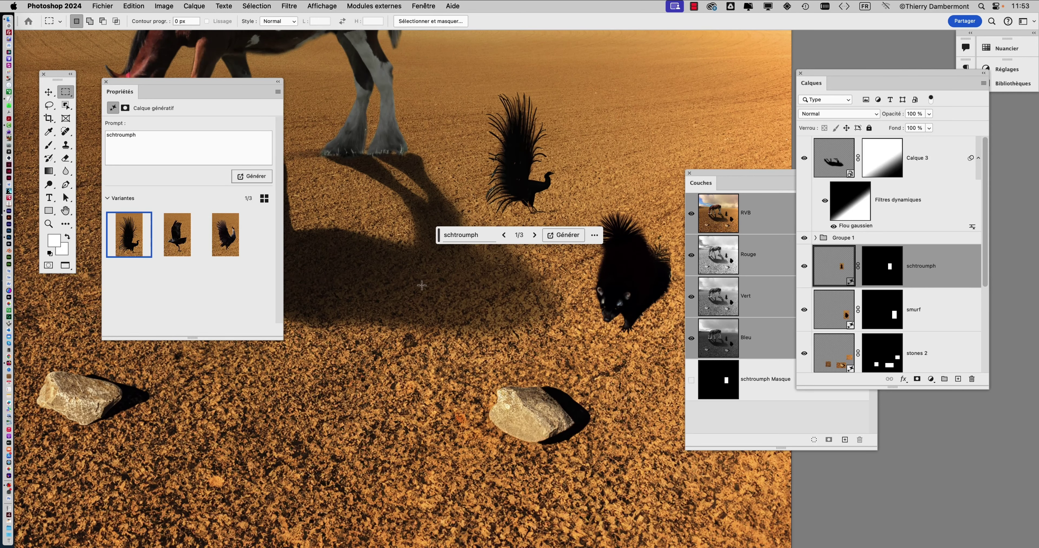
Enlarge the Layers panel and hide the schtroumph, smurf, stones 2, stones and Calque 3 shadow layers.
scroll(406, 259, "up", 3)
scroll(388, 251, "up", 2)
left_click_drag(388, 252, 519, 251)
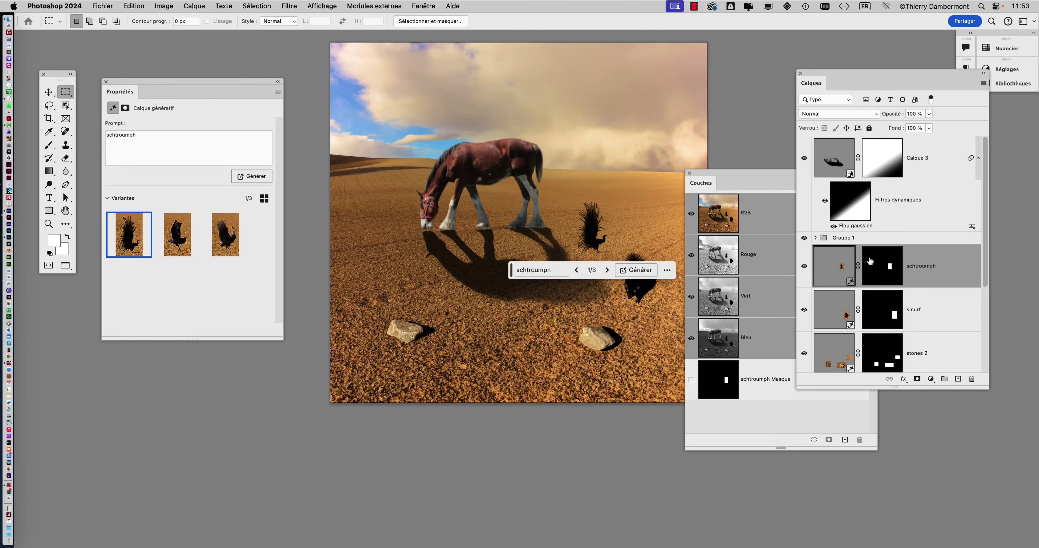
left_click_drag(987, 389, 991, 498)
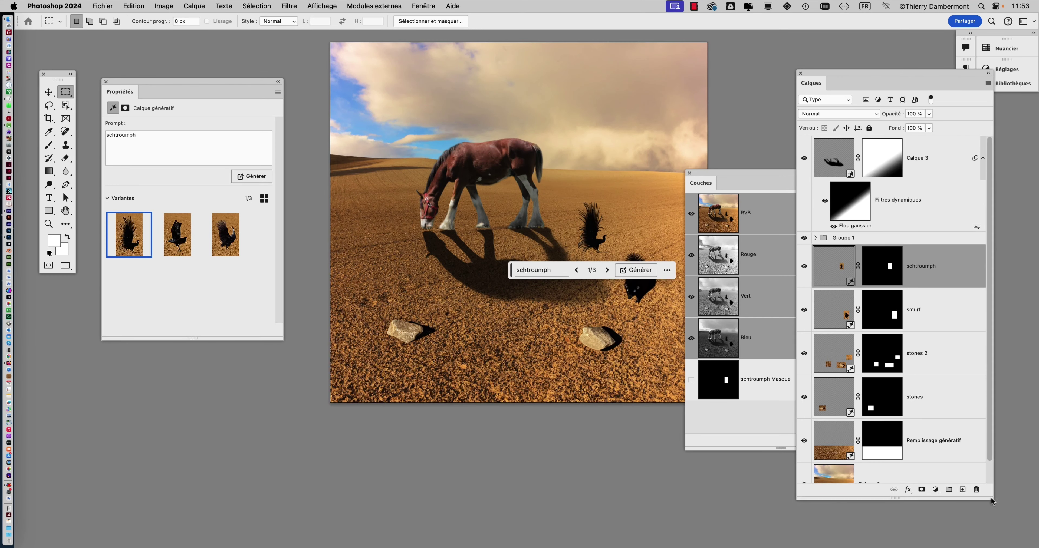
left_click_drag(804, 267, 805, 398)
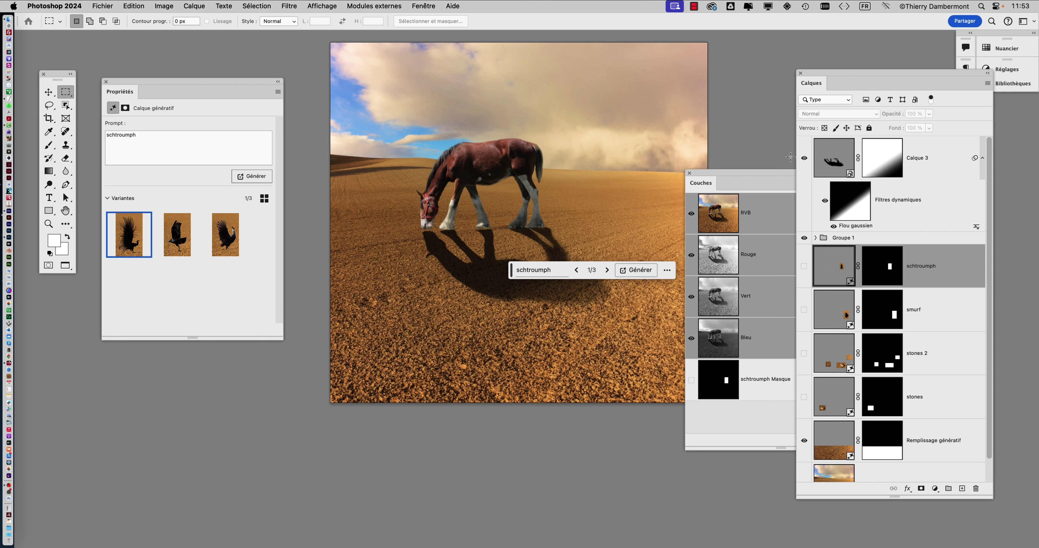
left_click(803, 157)
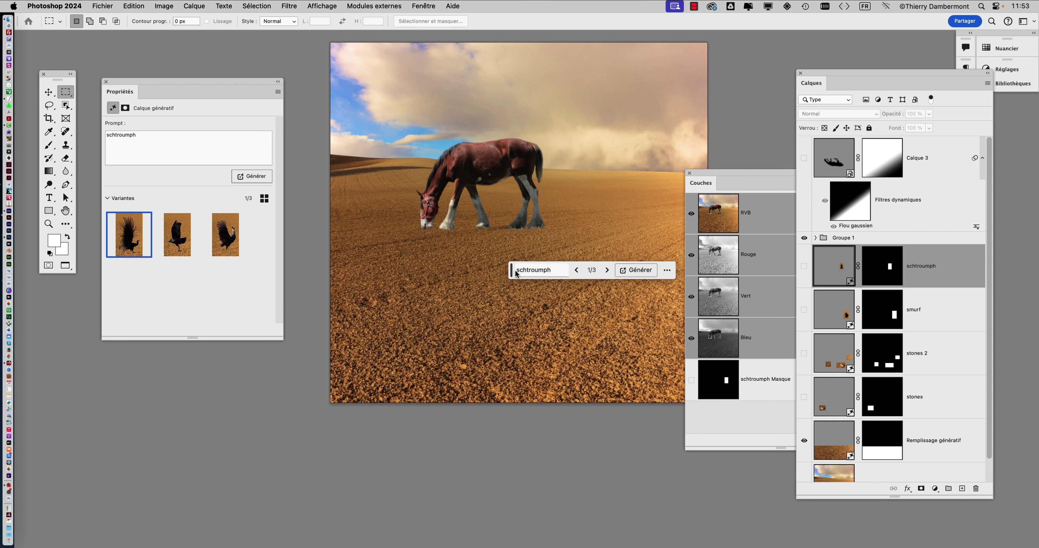
Select a large rectangle around the horse and the ground below it and generate "cast shadow" with Generative Fill.
left_click_drag(389, 120, 615, 316)
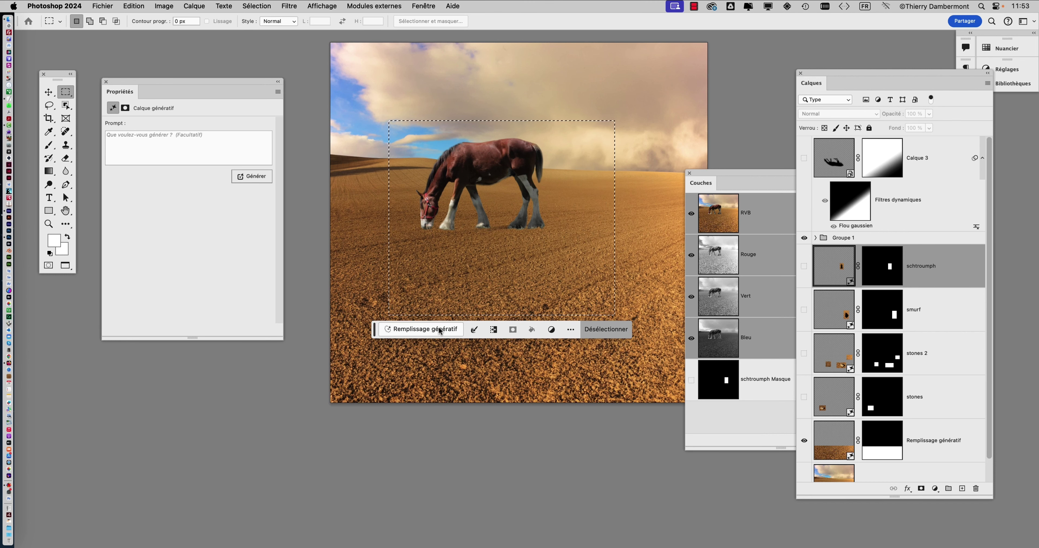
left_click(428, 329)
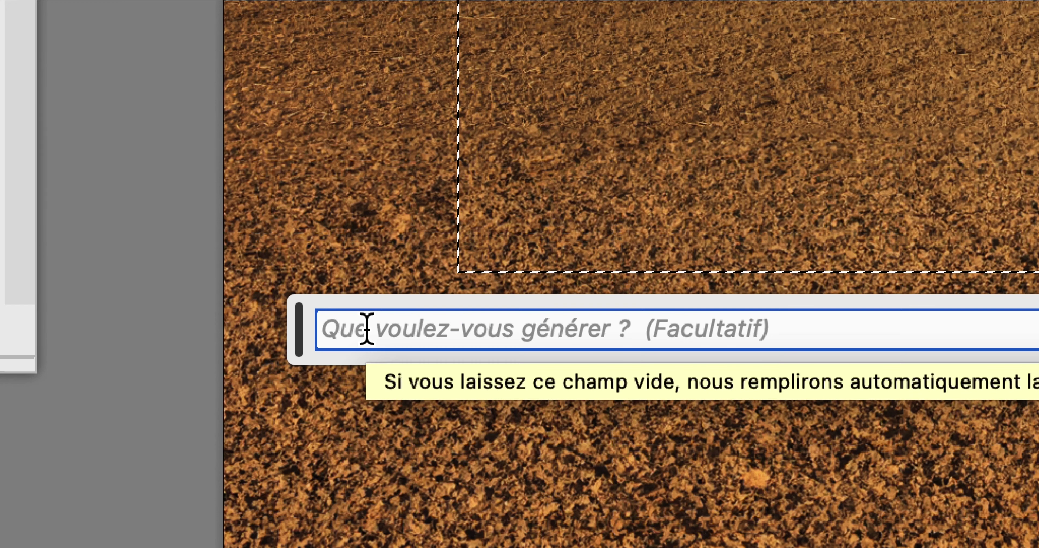
type("cast shadow")
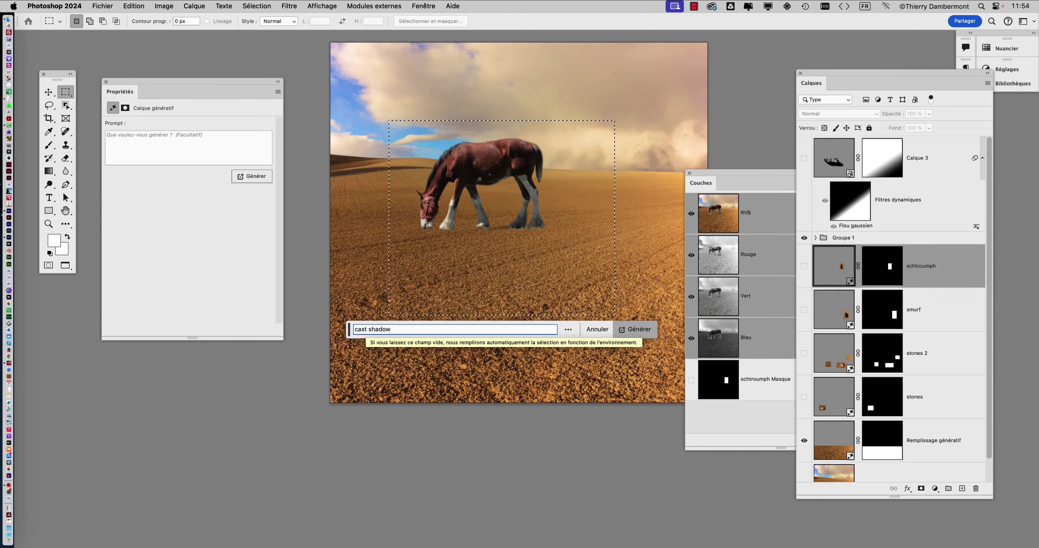
left_click(639, 330)
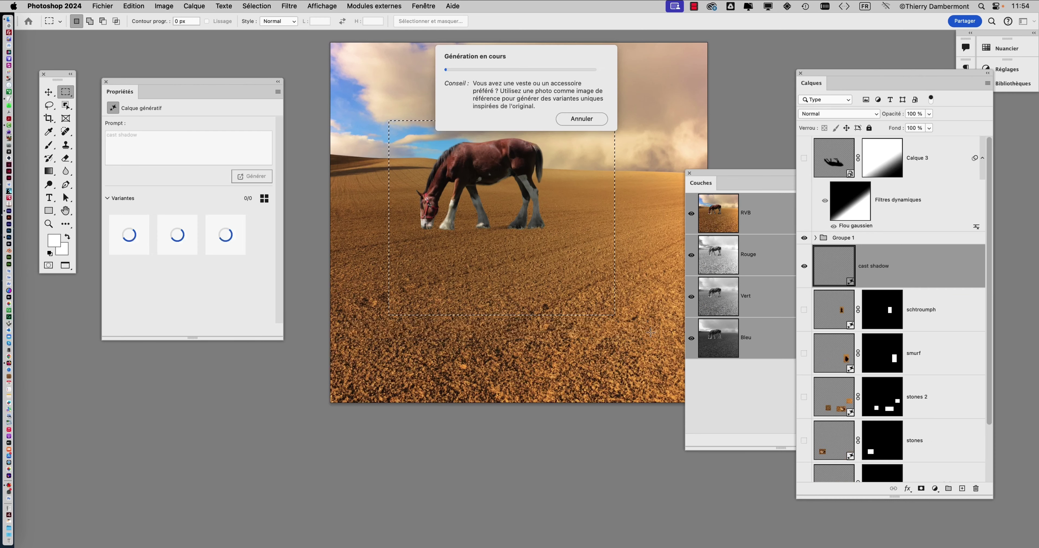
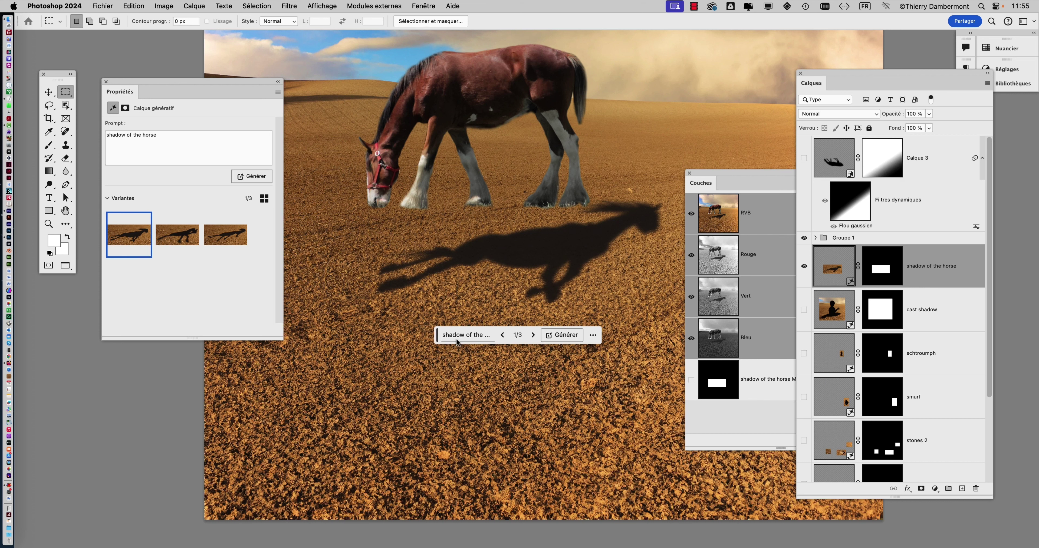
Hide the "shadow of the horse" generative layer, show the Calque 3 shadow layer and close the layer properties.
left_click(465, 335)
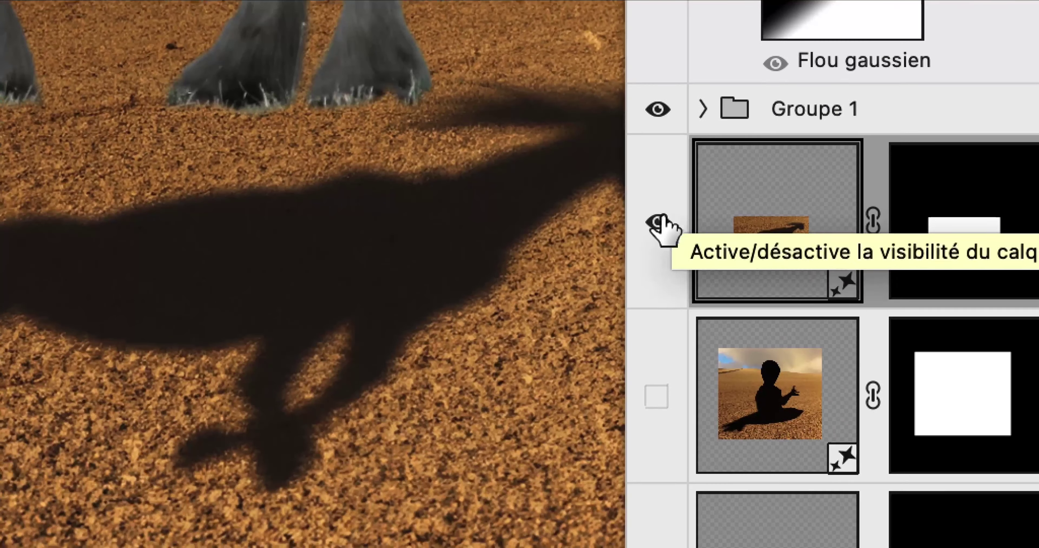
left_click(661, 224)
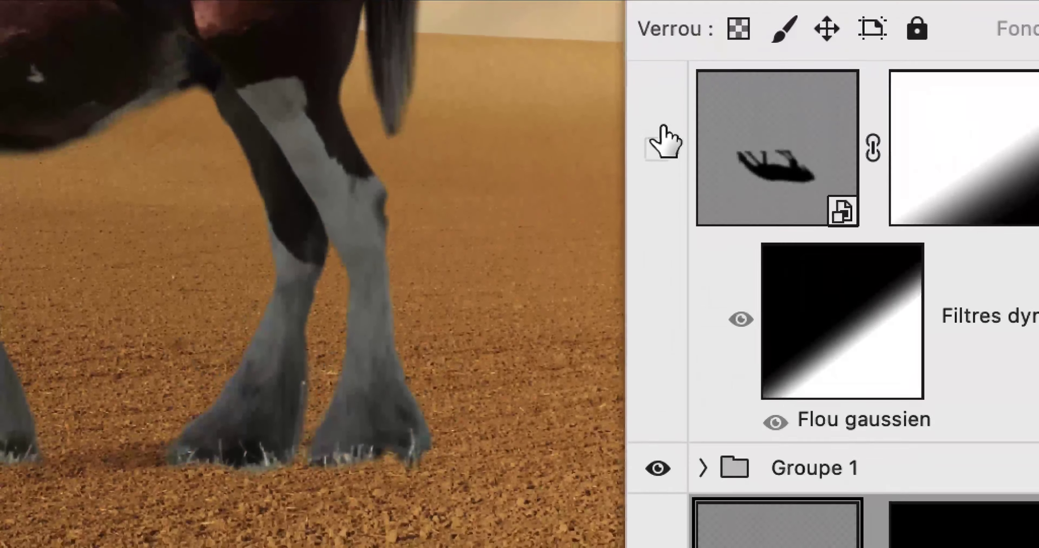
left_click(662, 135)
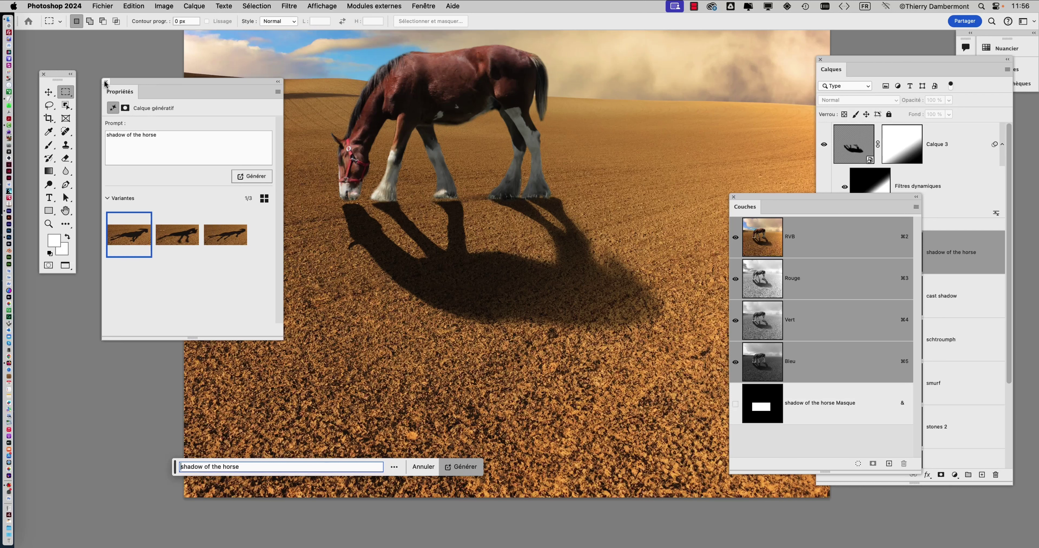
left_click(106, 82)
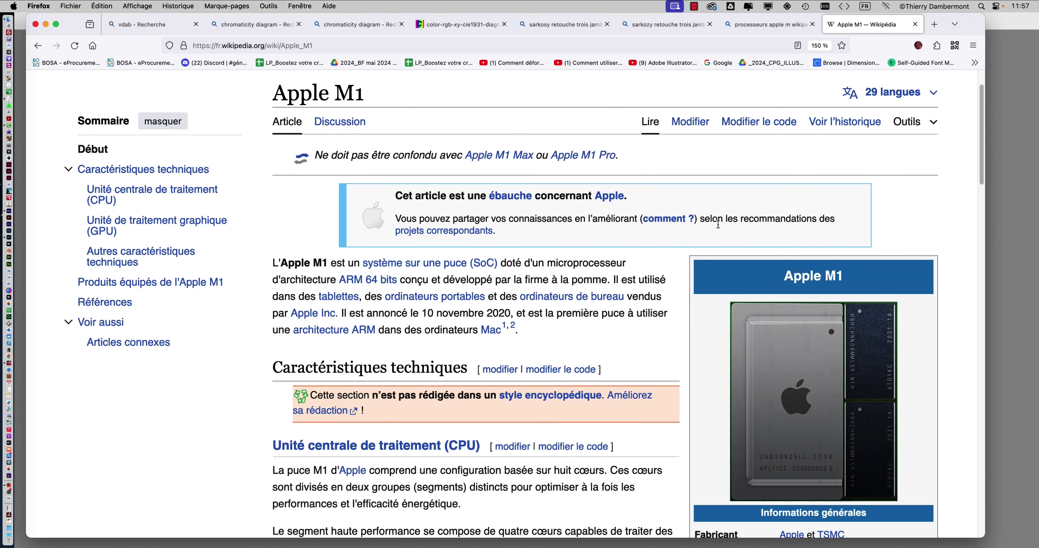
In the Apple M1 Wikipedia article in Firefox, highlight "une architecture ARM", open the Architecture ARM article and highlight "RISC" in its introduction.
left_click_drag(375, 330, 273, 330)
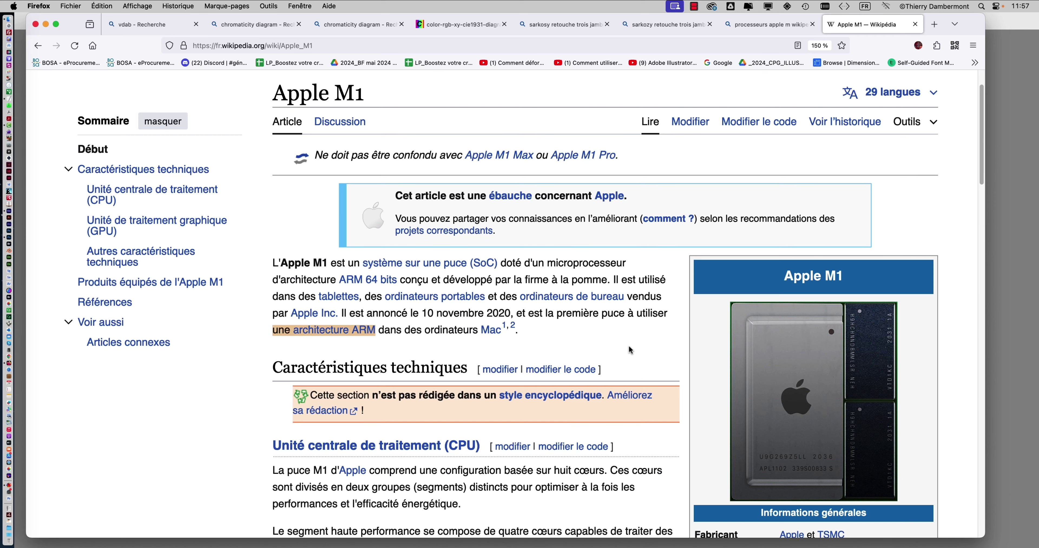
left_click(364, 332)
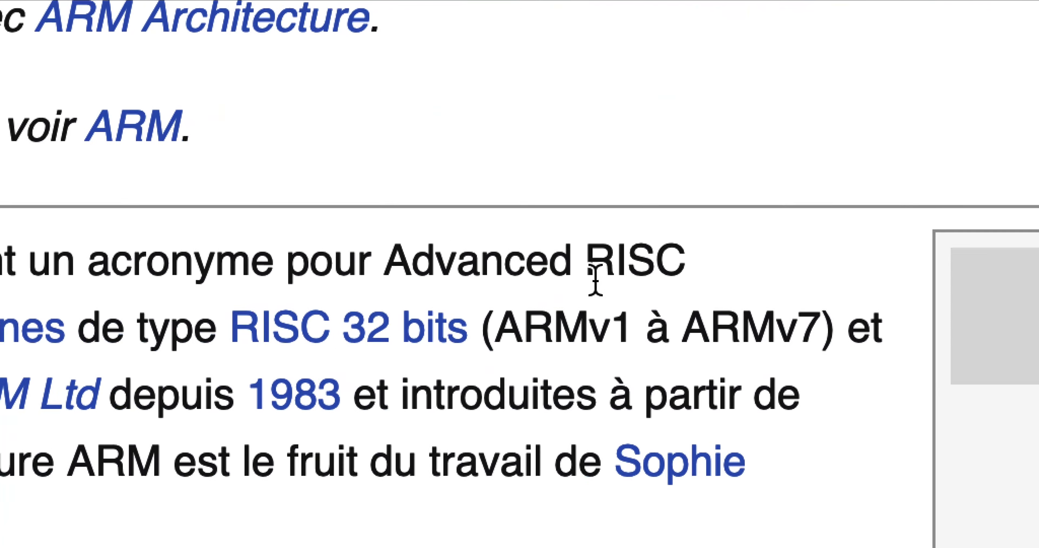
left_click_drag(593, 274, 547, 275)
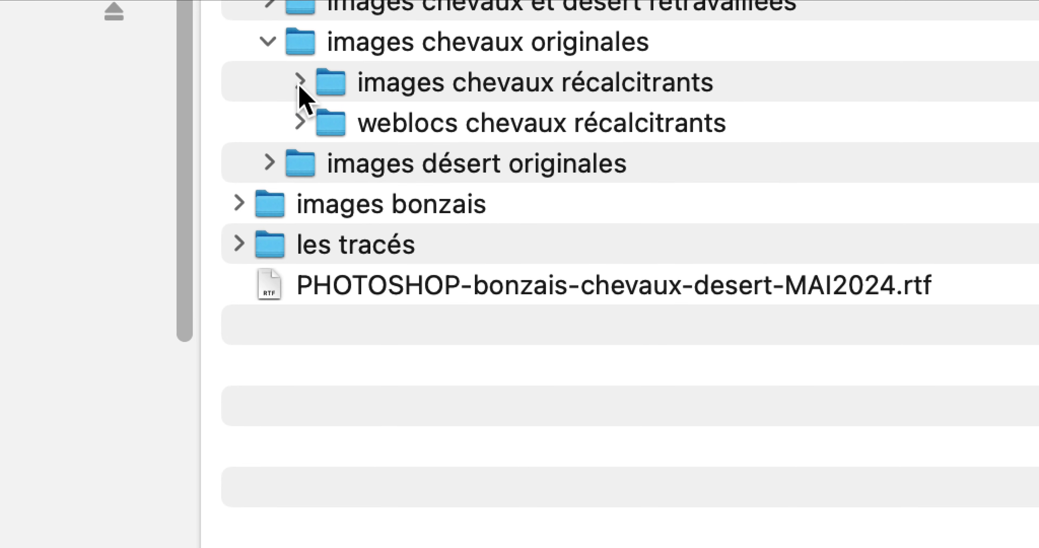
In Finder, expand the "images chevaux récalcitrants" folder and open clydesdale-horses.jpg in Photoshop.
left_click(299, 84)
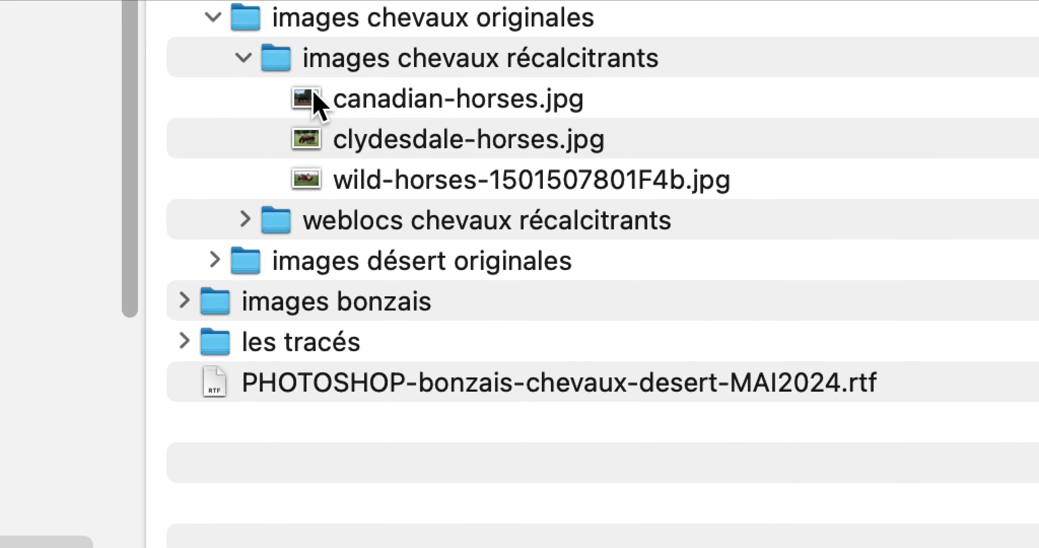
left_click(313, 101)
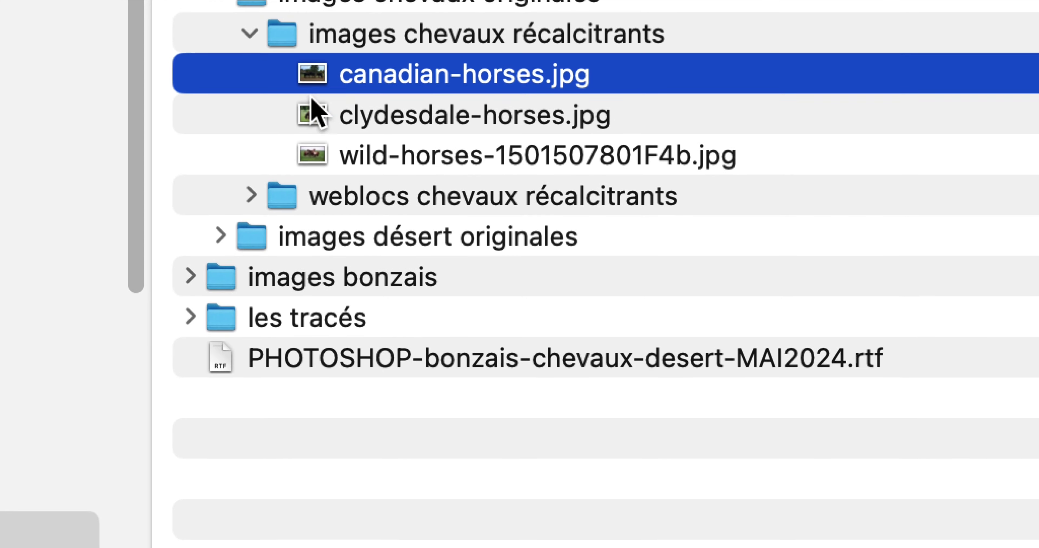
left_click(313, 105)
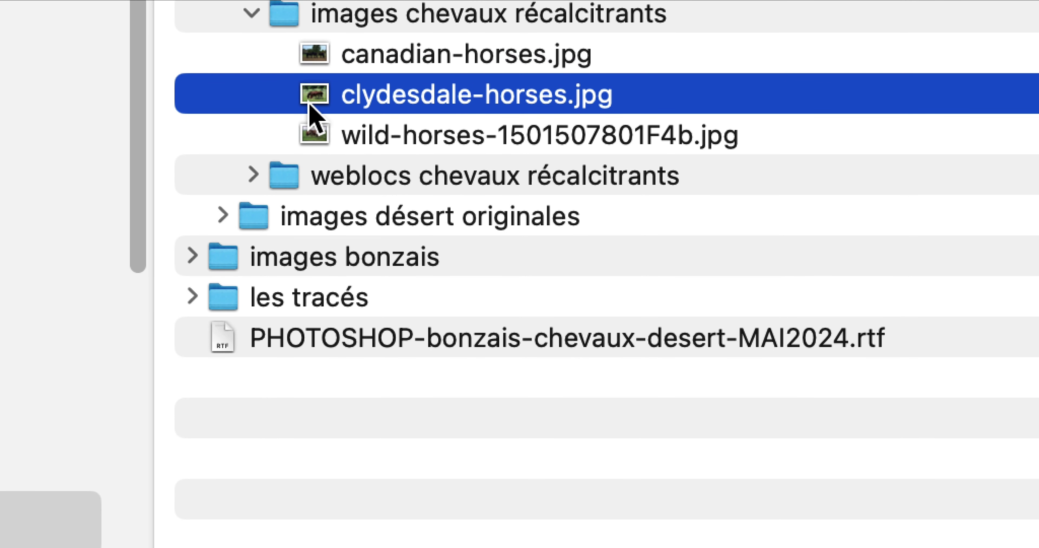
double_click(311, 103)
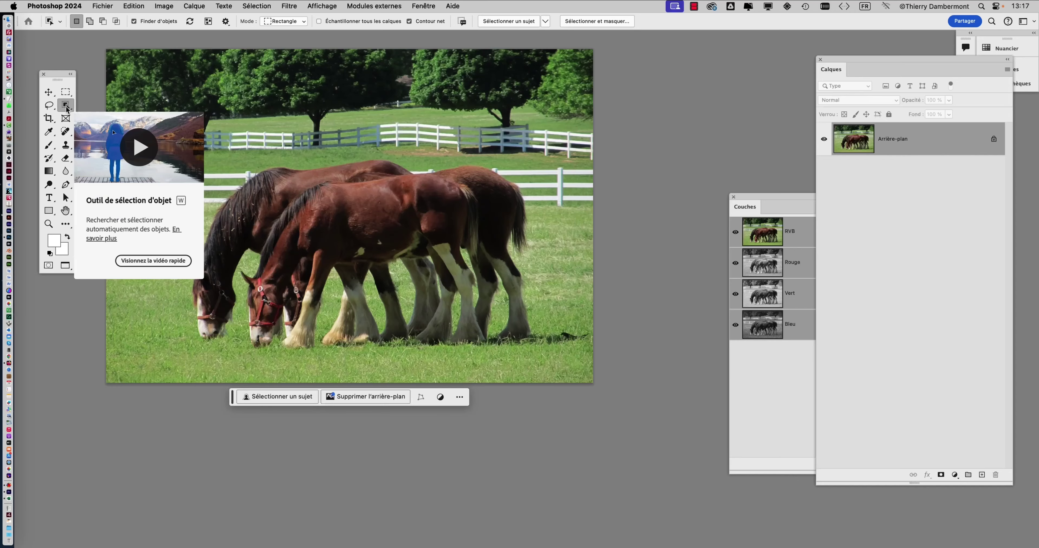
Try to select the horses with the Object Selection tool's Select Subject command, using Cloud (Résultats détaillés) processing.
left_click(66, 106)
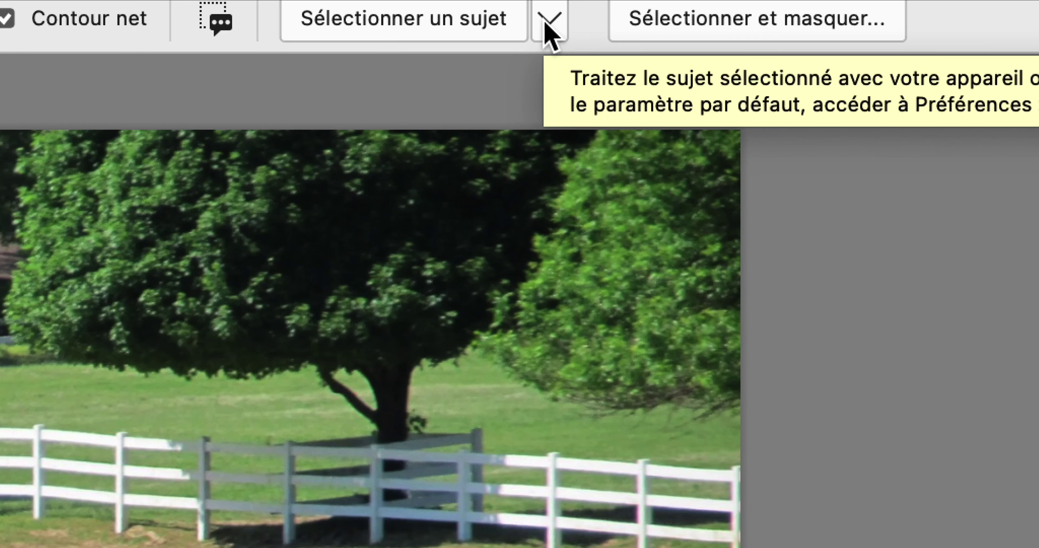
left_click(544, 23)
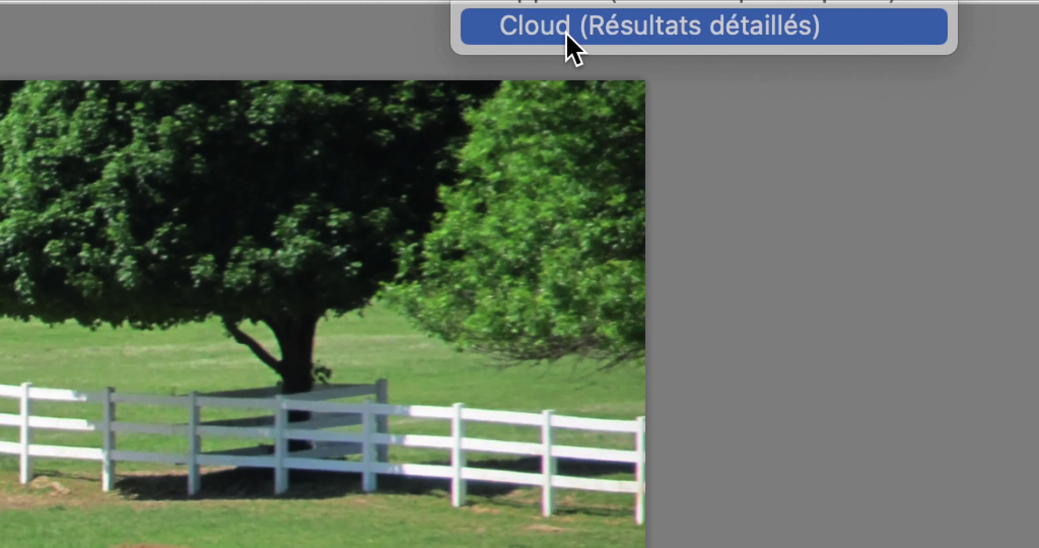
left_click(625, 76)
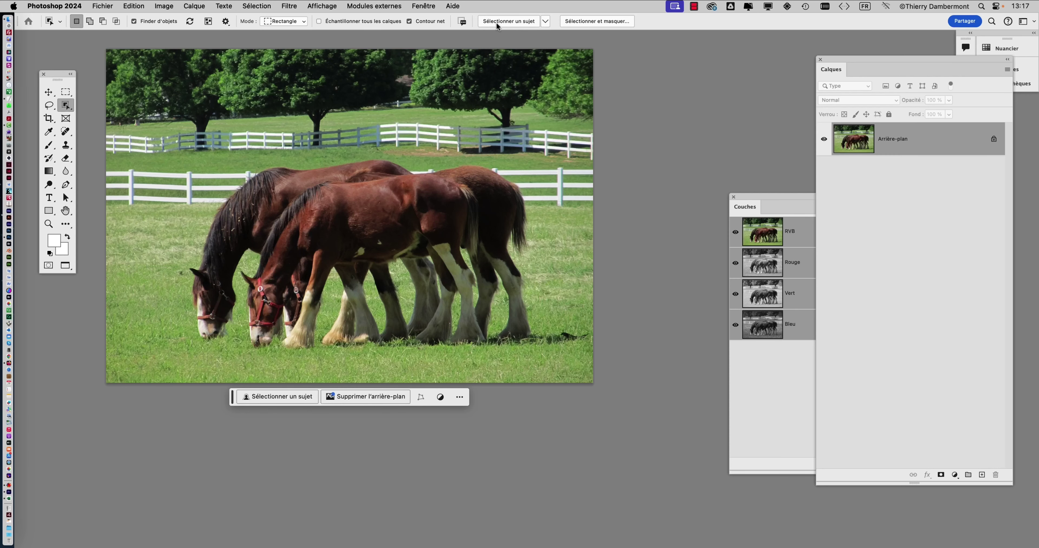
left_click(508, 25)
Hide the contextual task bar and switch to the Move tool, with the clydesdale horses enlarged in view.
left_click(424, 6)
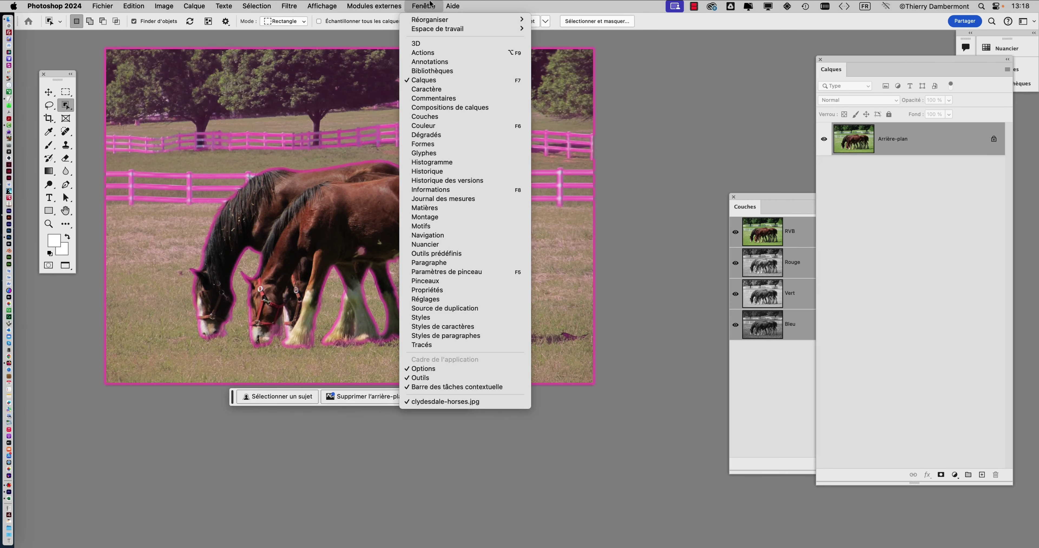
left_click(457, 387)
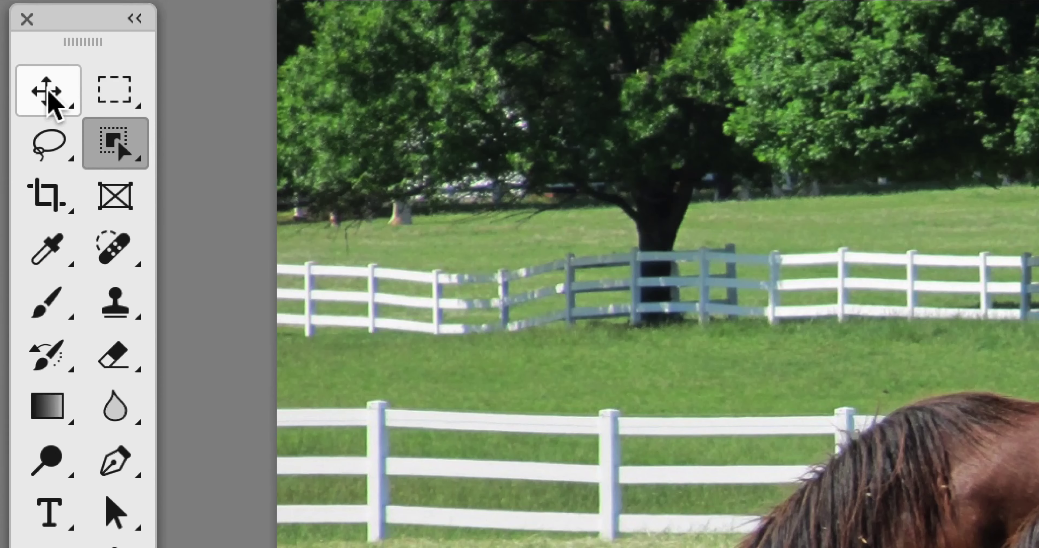
left_click(49, 92)
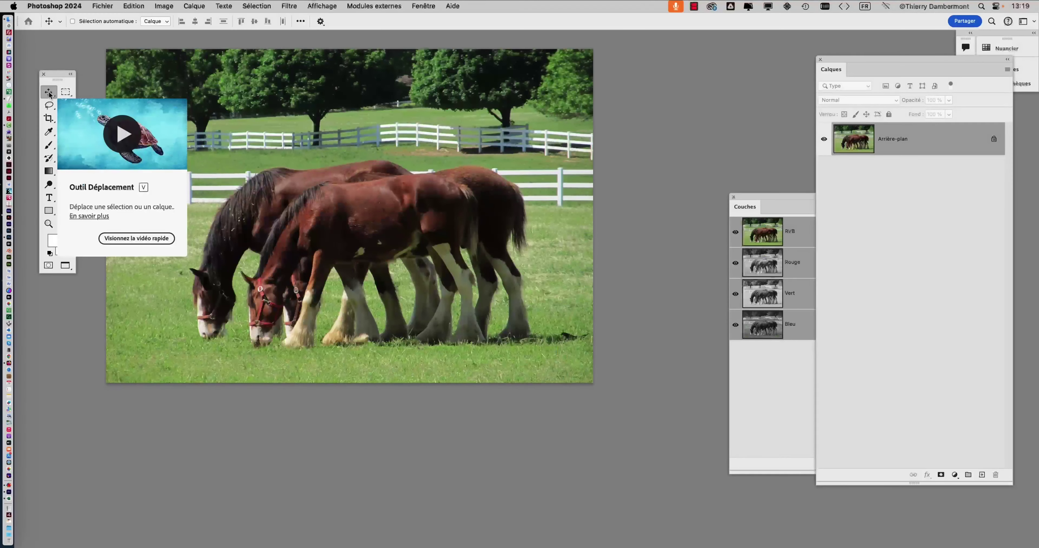
left_click_drag(557, 203, 592, 255)
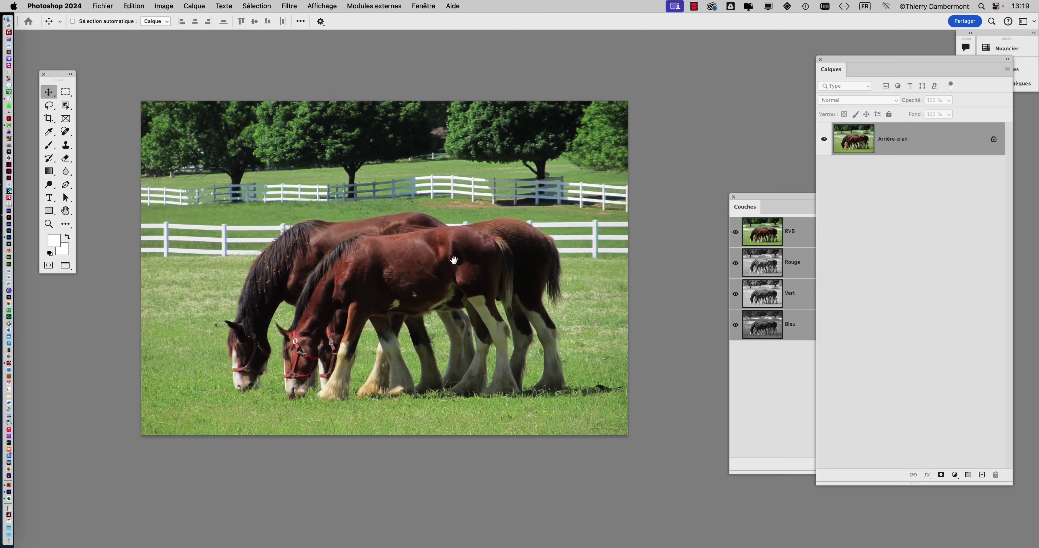
scroll(407, 252, "up", 3)
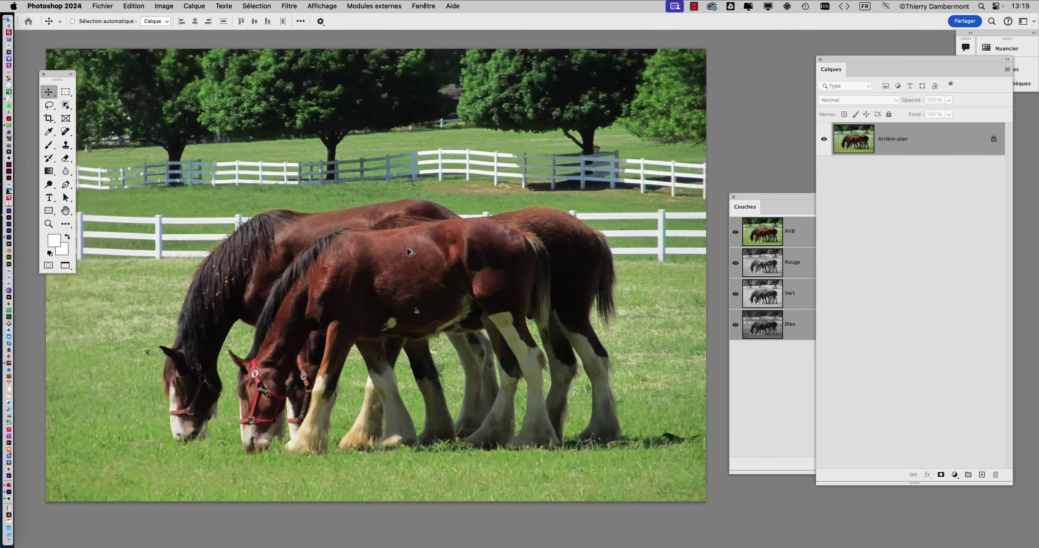
left_click_drag(369, 248, 353, 201)
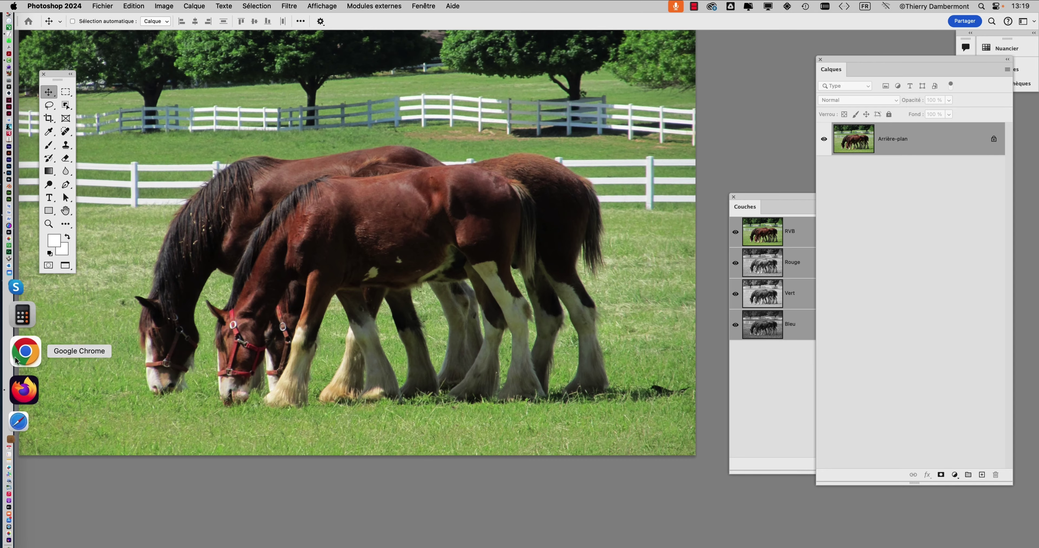
Switch to Firefox, search the web for "mechanical truk" in a new tab and open the Amazon Mechanical Turk site.
left_click(23, 365)
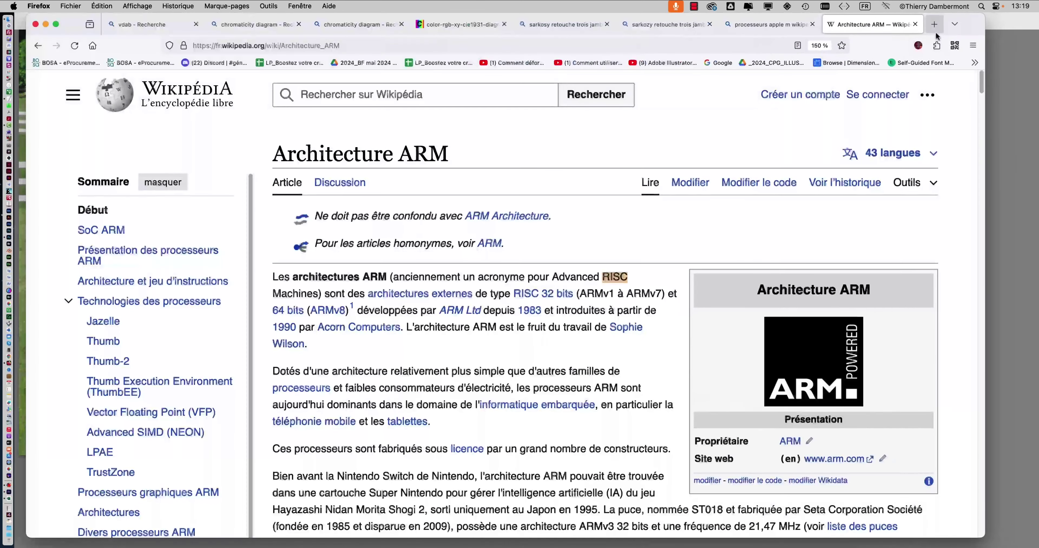
left_click(934, 25)
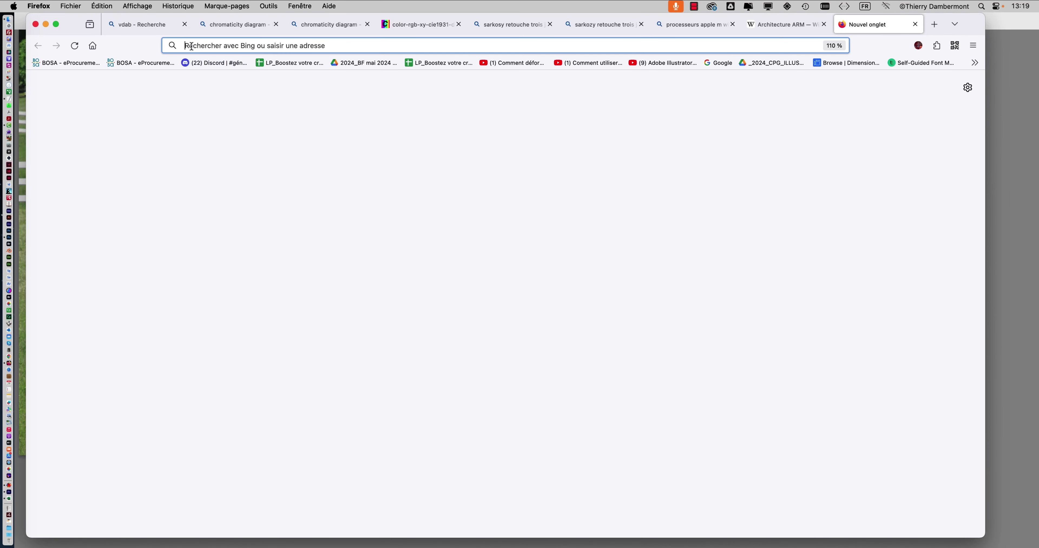
type("mechanical")
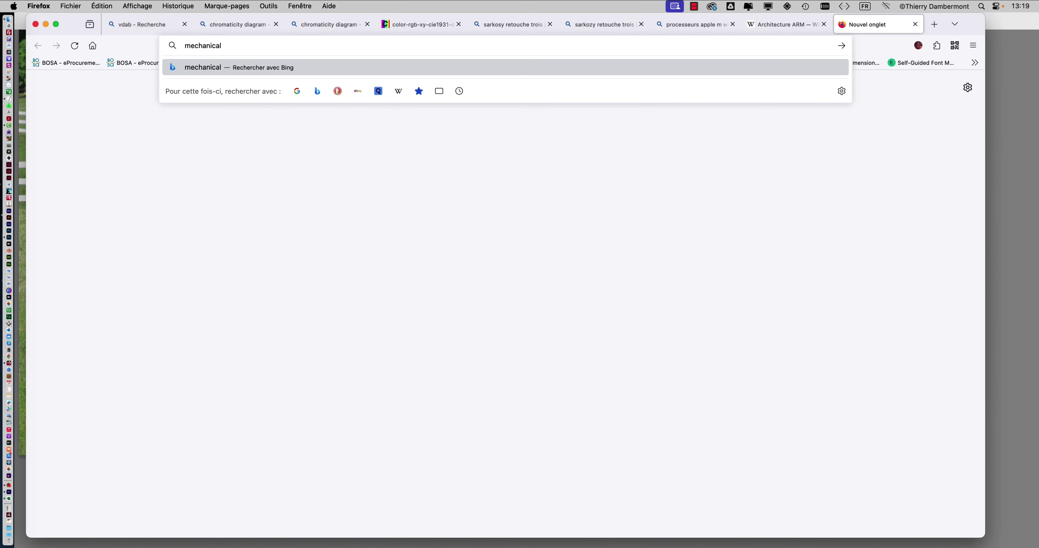
type(" truk")
key("Return")
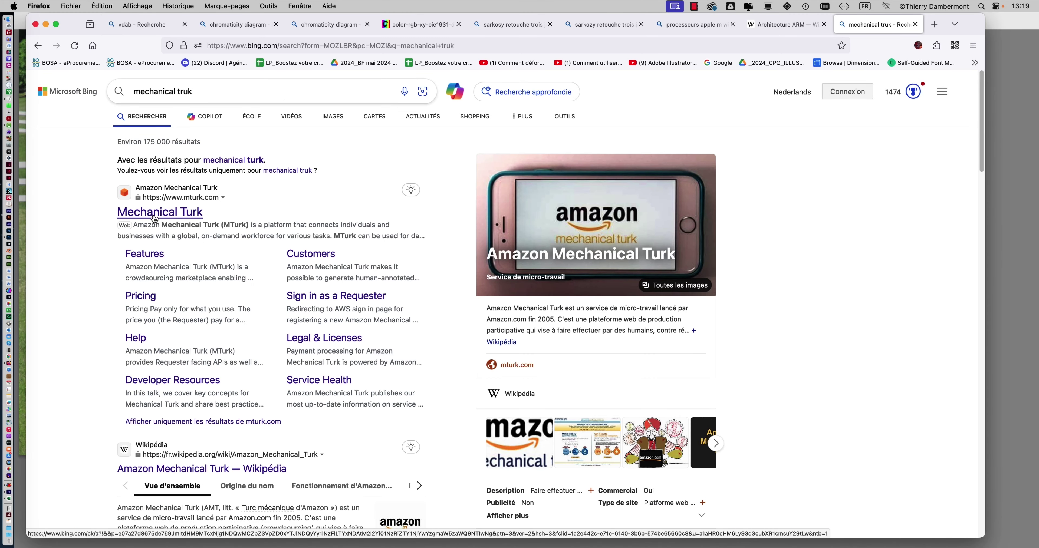
left_click(154, 218)
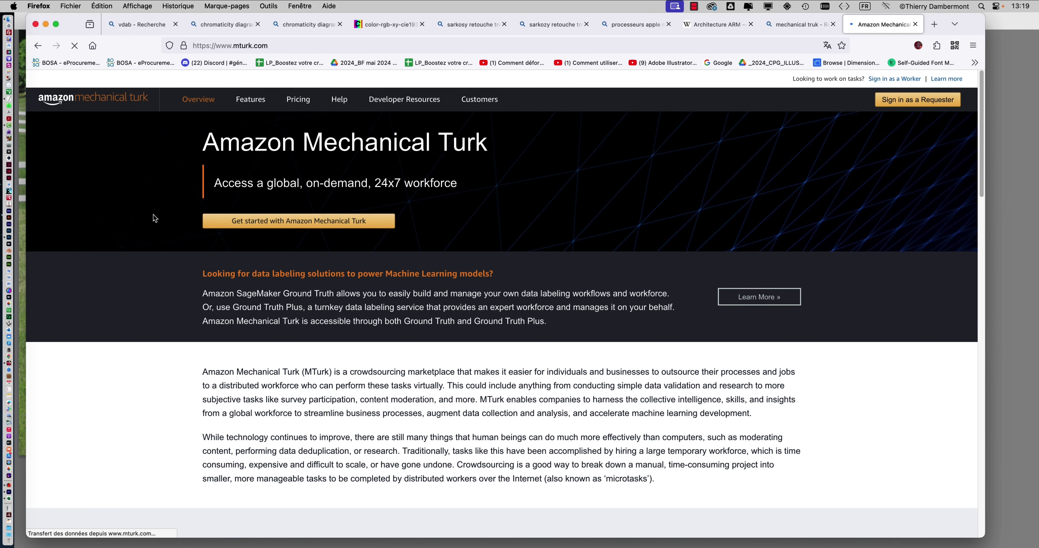
Return to the Bing results, correct the query to "mechanical turk" and search for "mechanical turk wikipedia".
key("ctrl+shift+Tab")
scroll(317, 245, "down", 1)
scroll(316, 244, "up", 1)
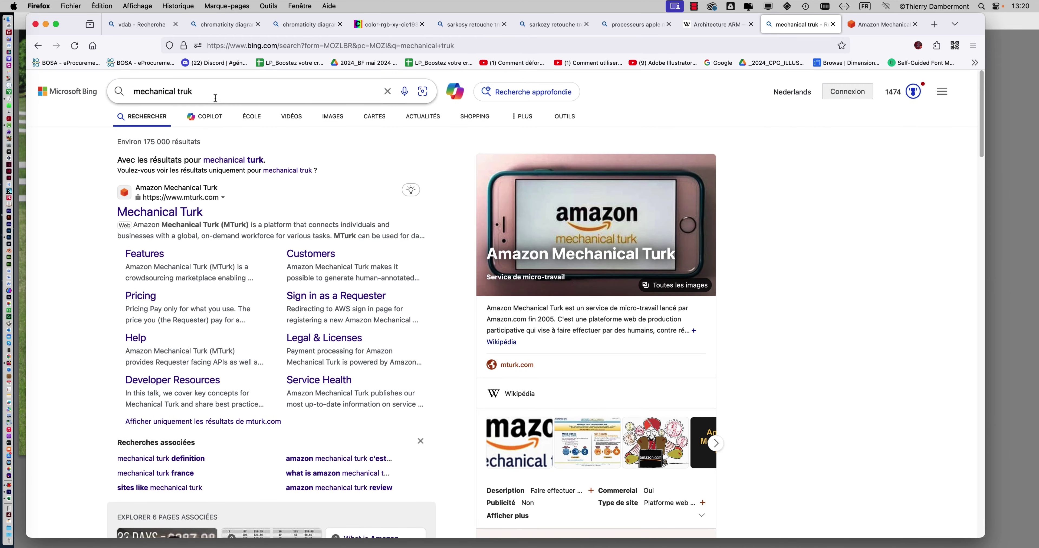
left_click(209, 92)
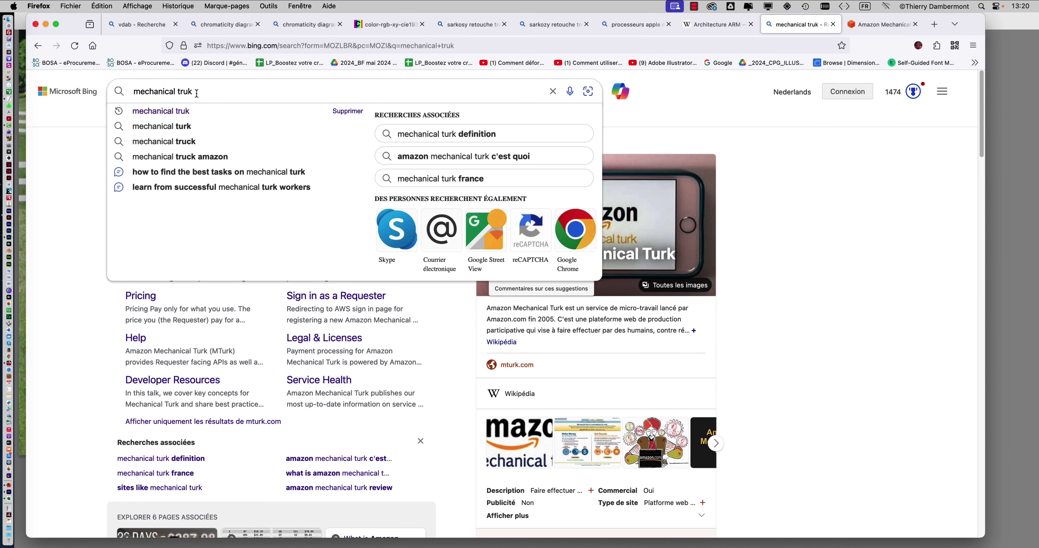
left_click(181, 123)
left_click(199, 89)
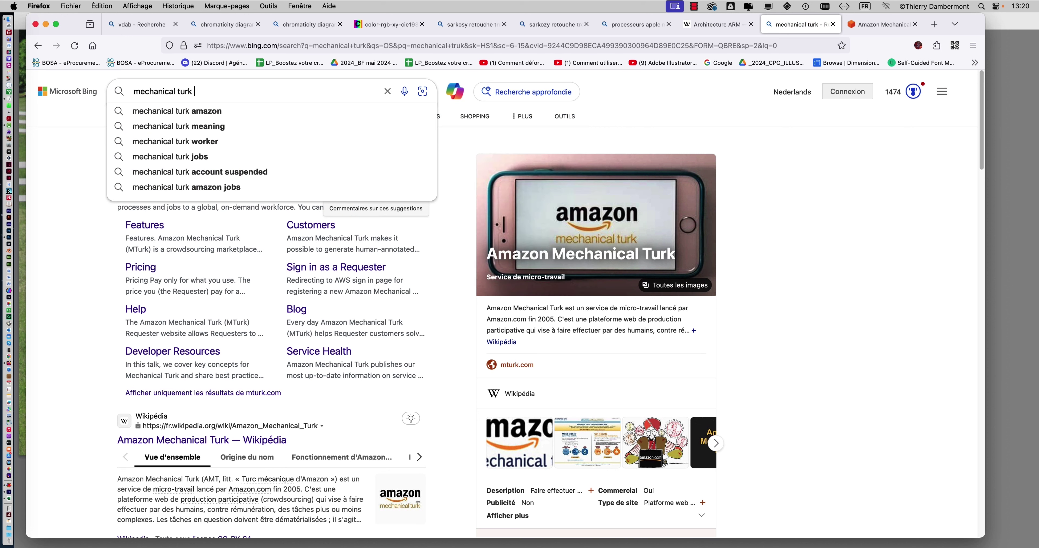
type("wik")
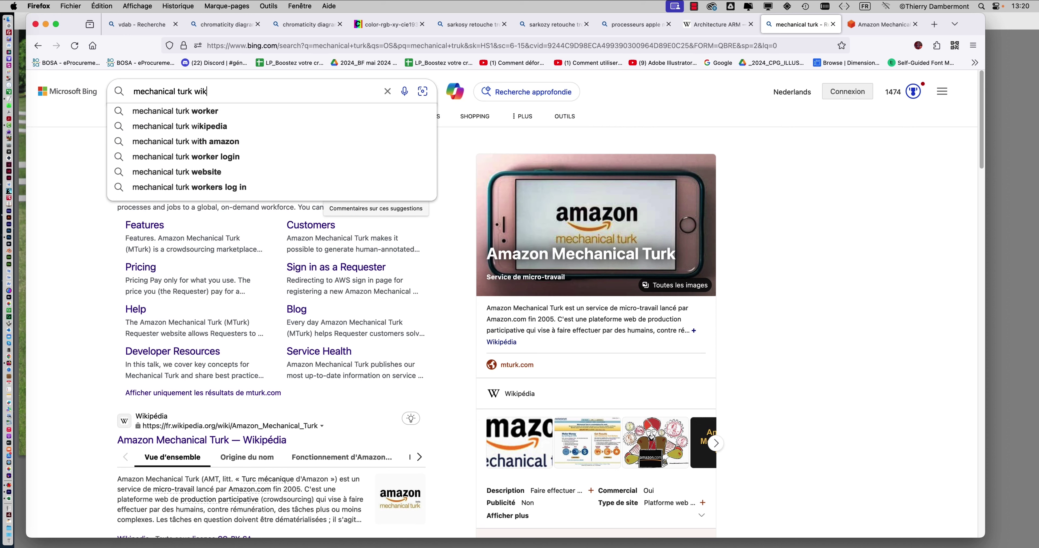
type("ipedia")
key("Return")
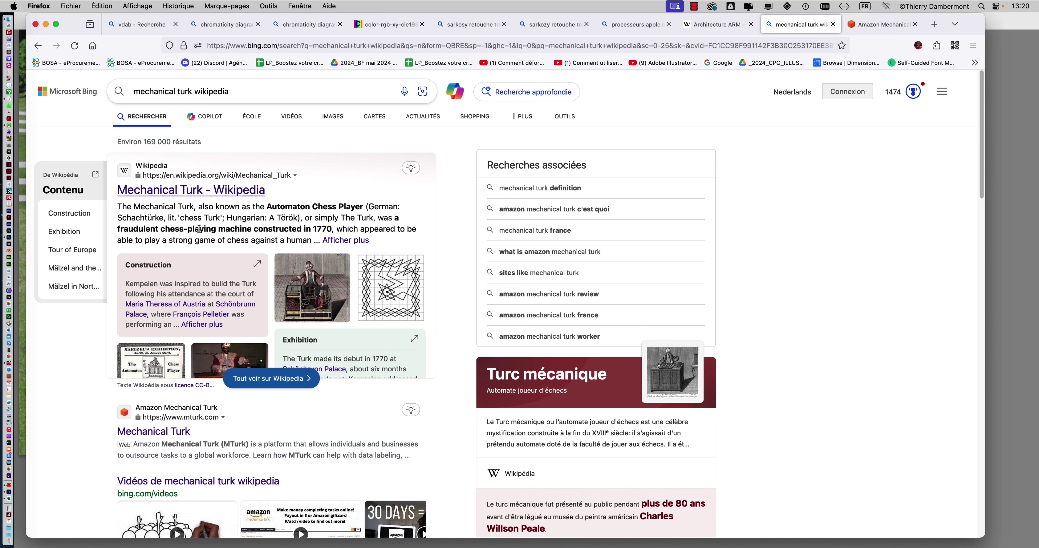
Open the English Wikipedia article on the Mechanical Turk and return to Photoshop.
left_click(325, 298)
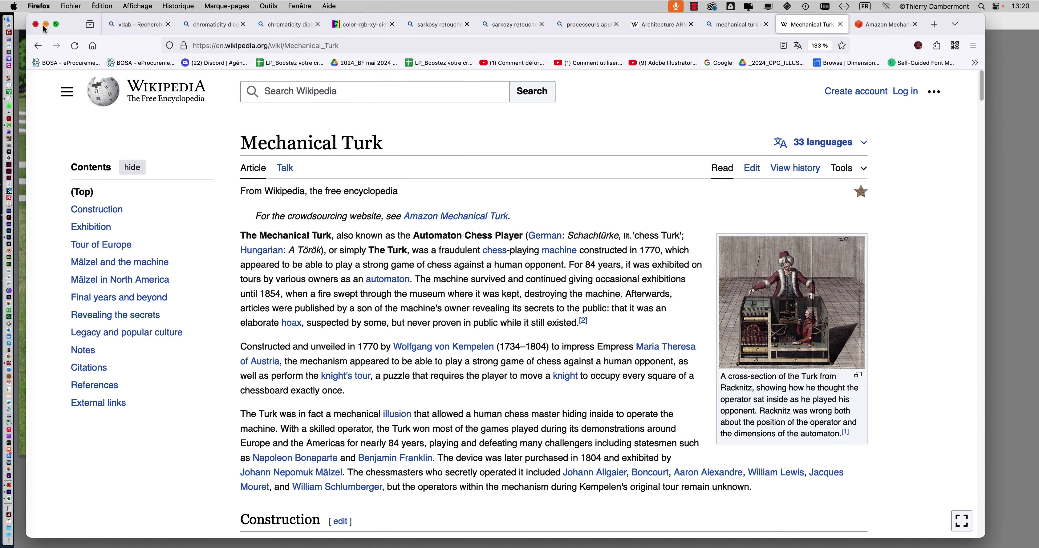
left_click(45, 25)
left_click(492, 458)
Move the Calques and Couches panels apart so that the complete channel list is uncovered beside the horses image.
left_click_drag(403, 260, 467, 247)
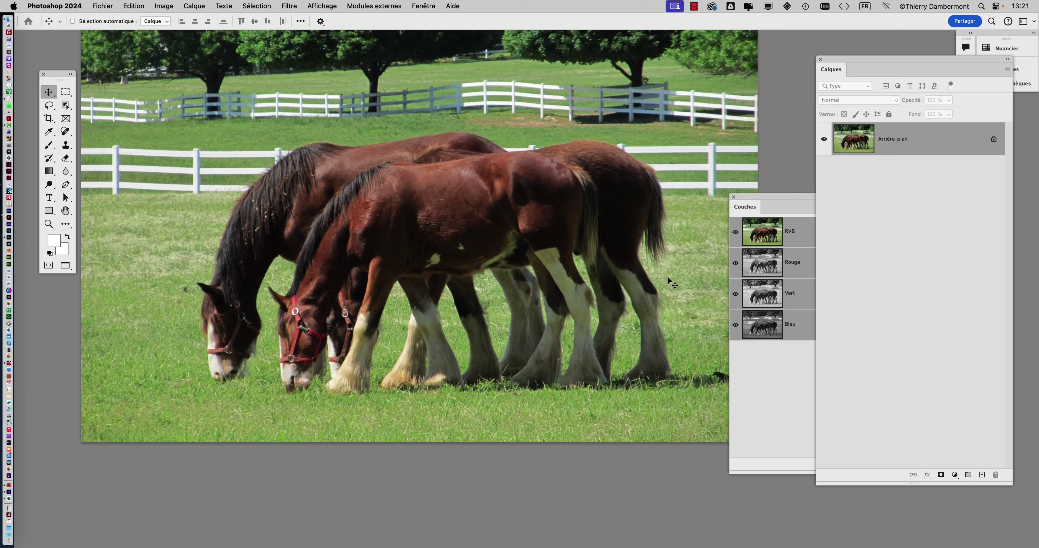
left_click_drag(498, 214, 457, 197)
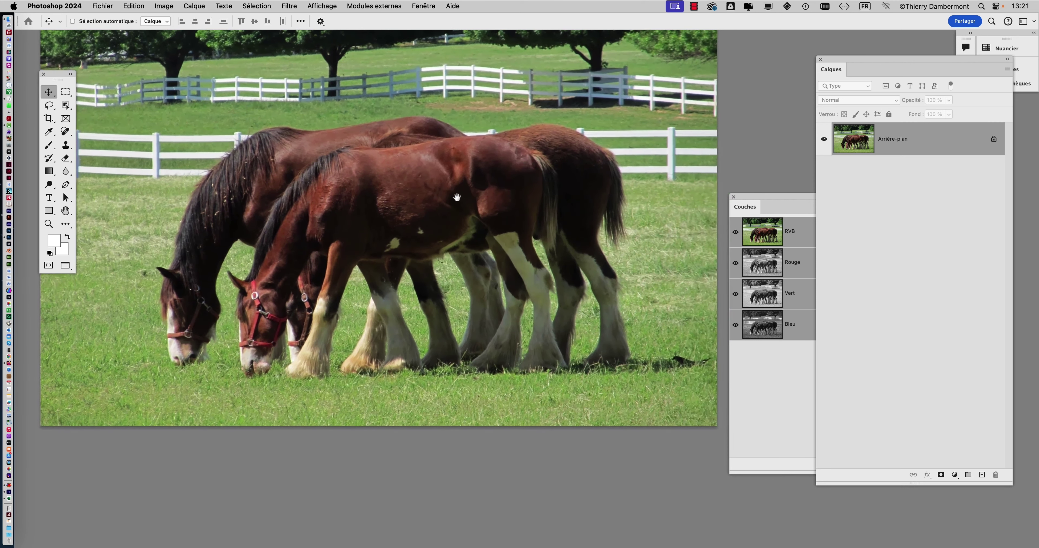
left_click_drag(838, 58, 937, 173)
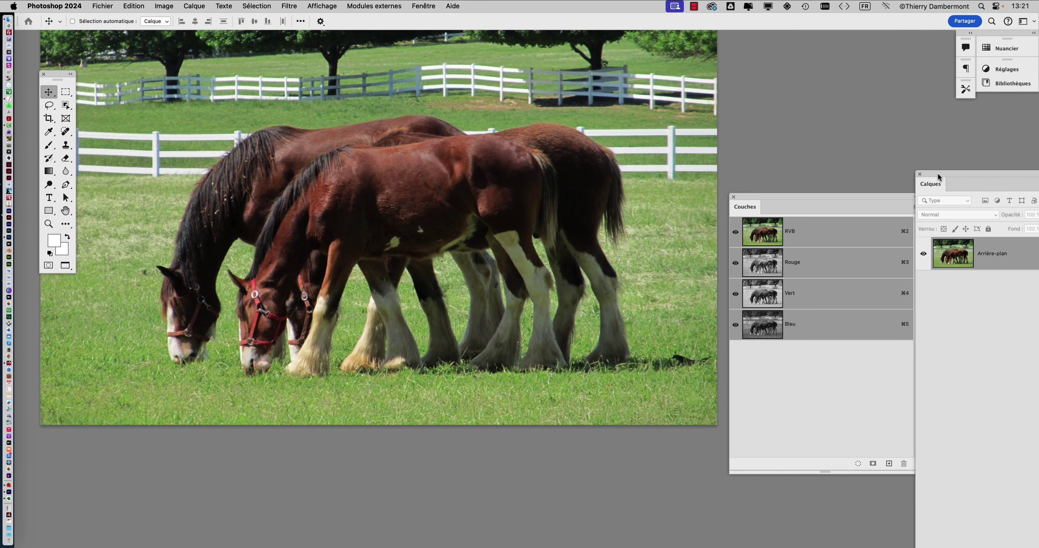
left_click_drag(832, 193, 743, 78)
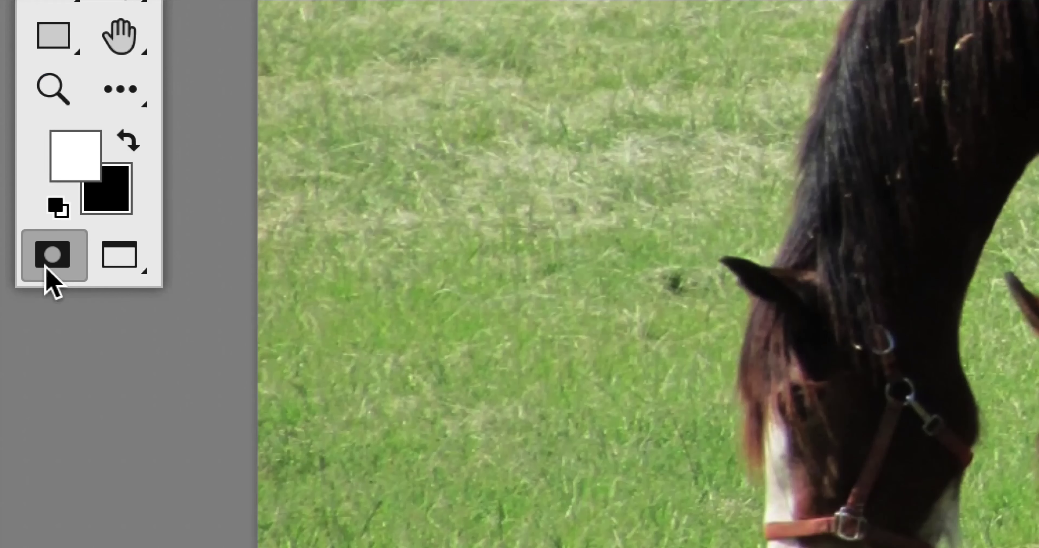
Toggle Quick Mask mode on and off several times to examine the temporary Masque channel.
left_click(52, 258)
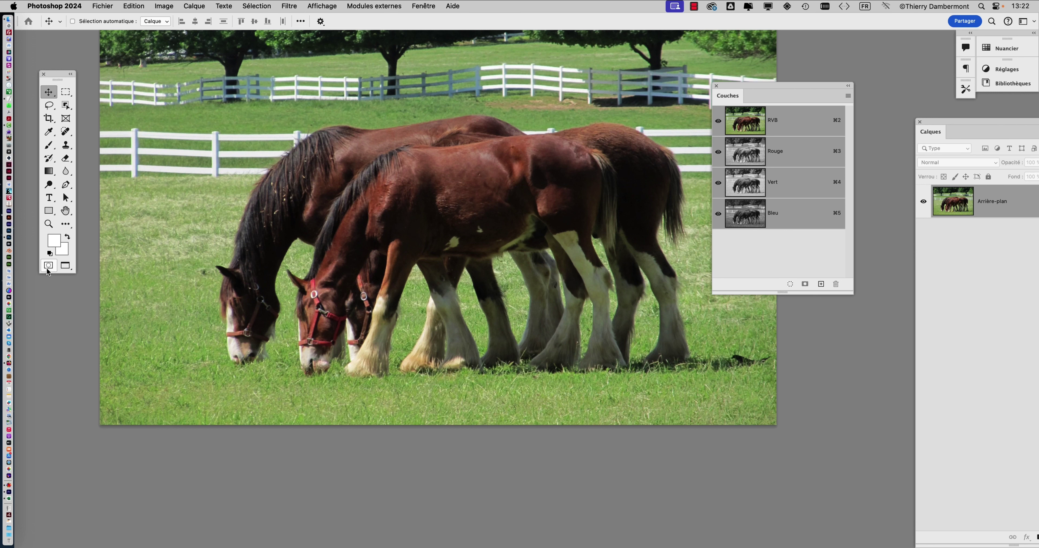
left_click(48, 266)
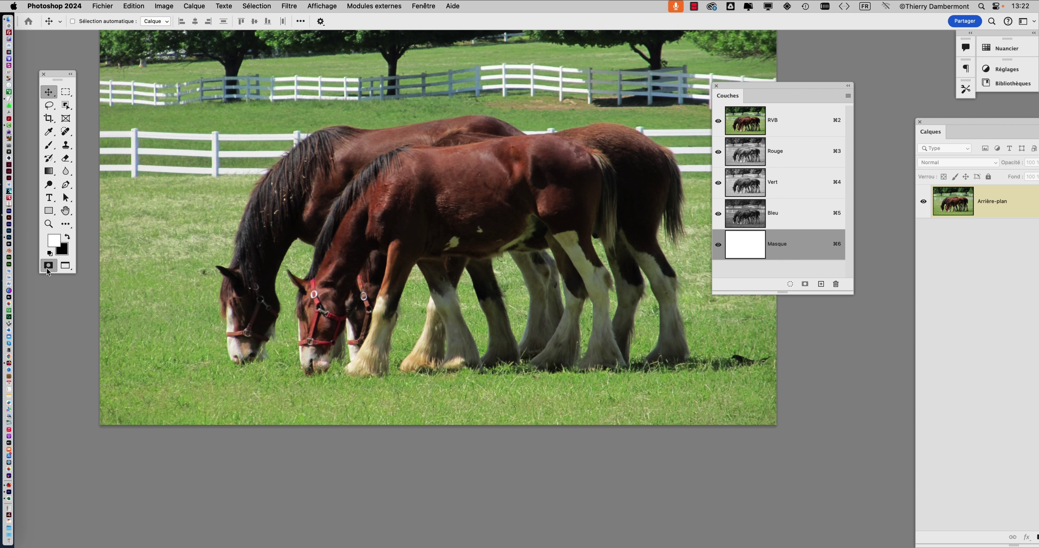
left_click(48, 270)
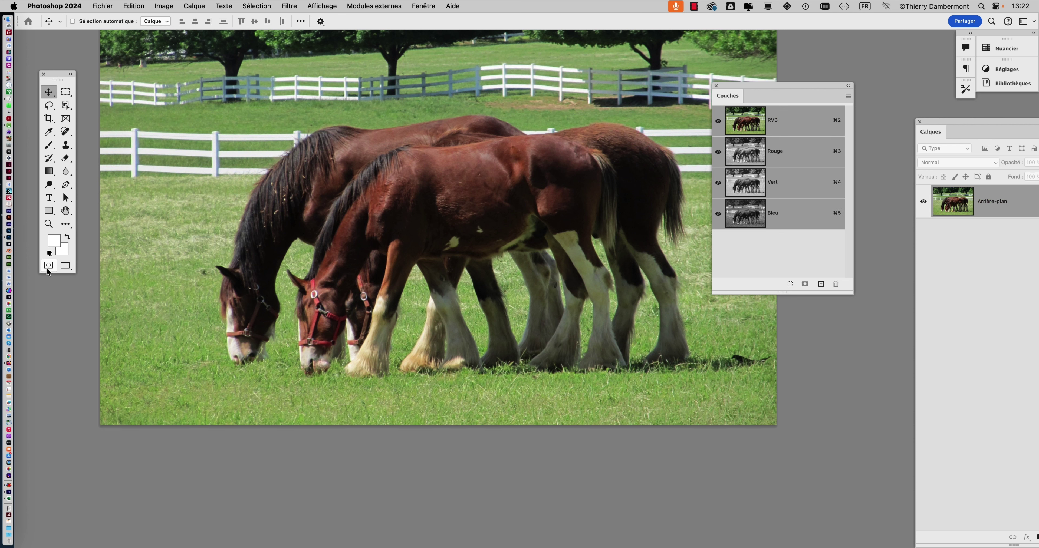
left_click(47, 265)
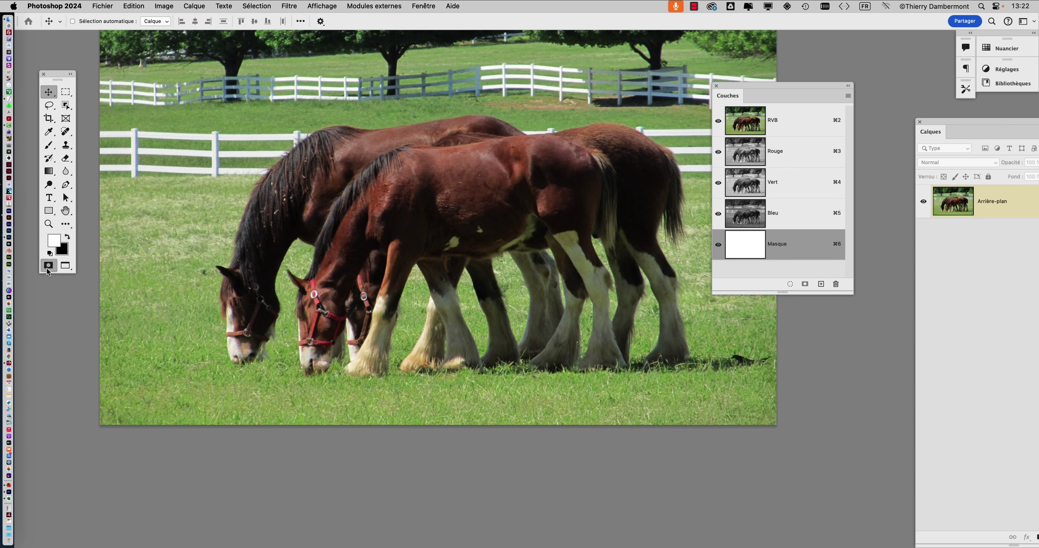
left_click(48, 267)
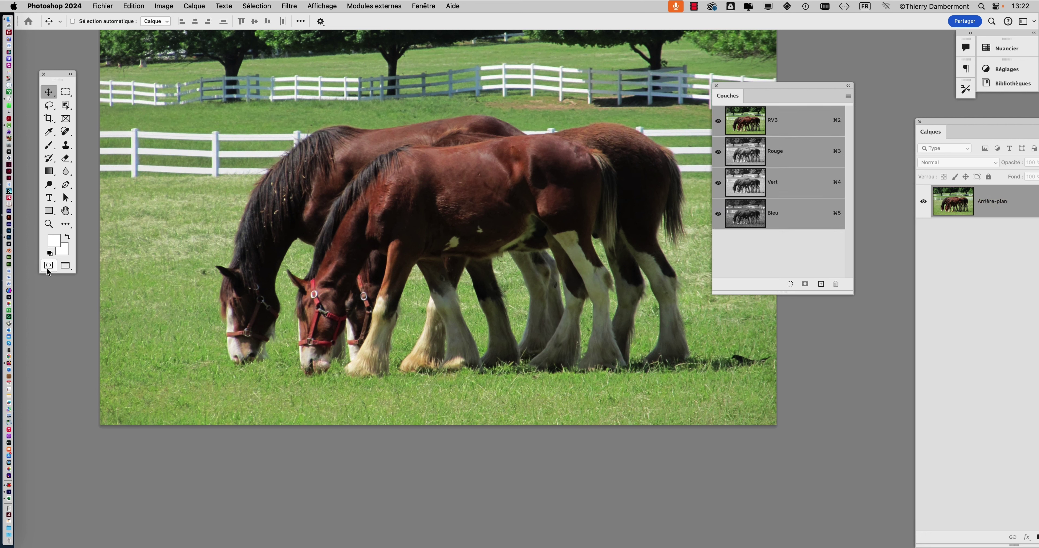
In Quick Mask mode, paint a wavy black stroke with the 135 px brush diagonally across the horses.
left_click(48, 267)
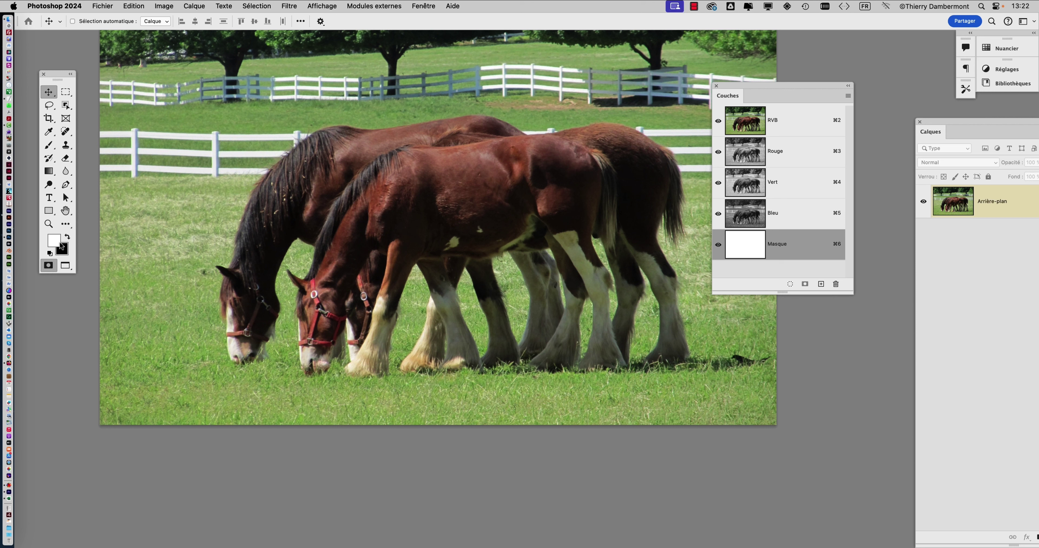
left_click(67, 236)
left_click(53, 146)
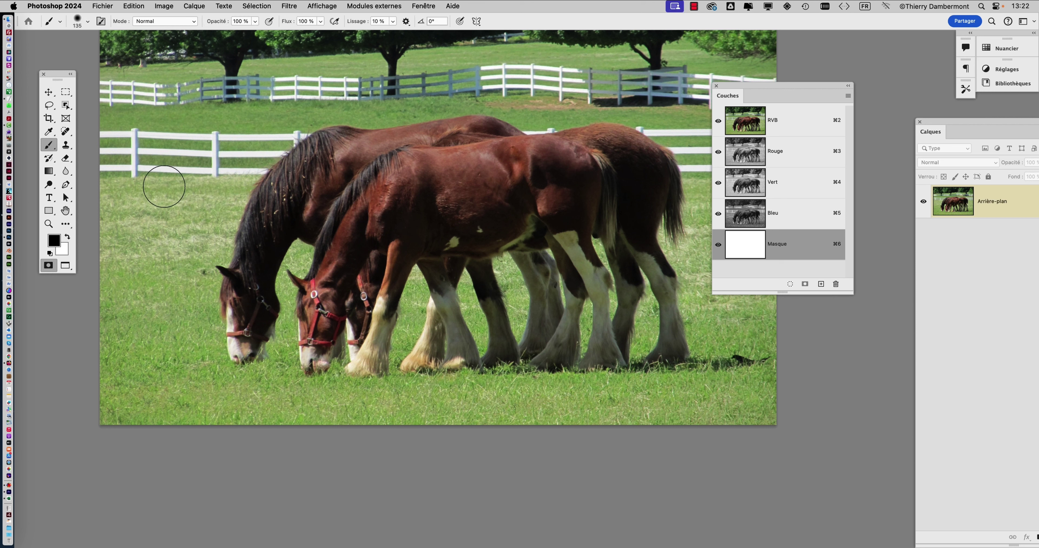
mouse_move(188, 189)
left_mouse_down()
mouse_move(277, 187)
mouse_move(455, 238)
mouse_move(587, 337)
left_mouse_up()
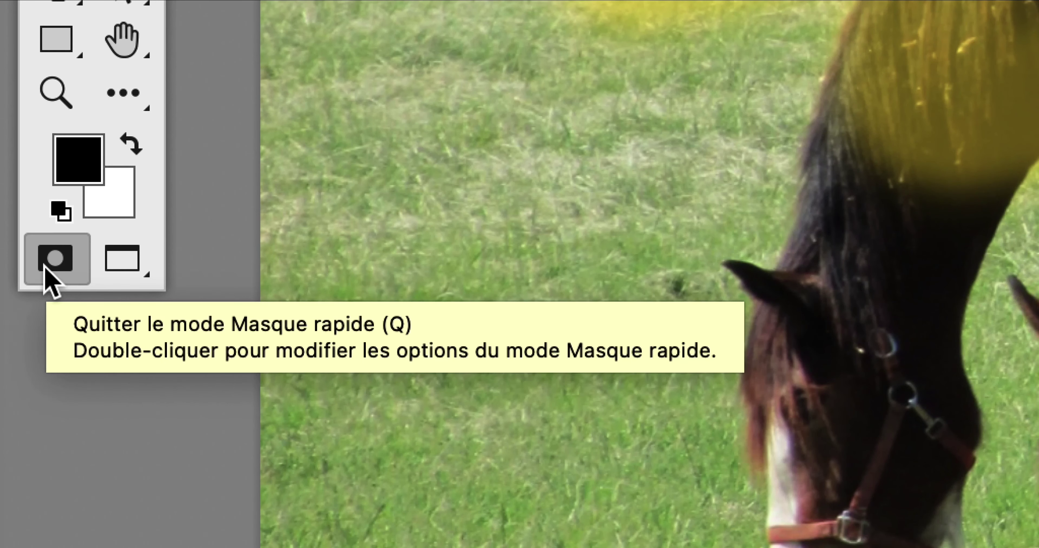
Leave Quick Mask mode to convert the painted mask into a selection, and deselect it.
left_click(45, 267)
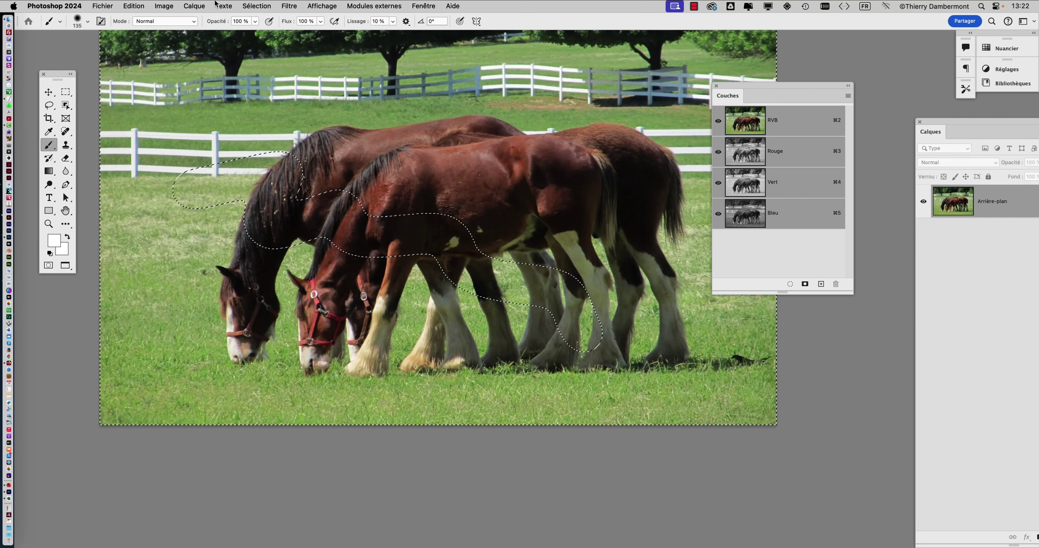
left_click(255, 5)
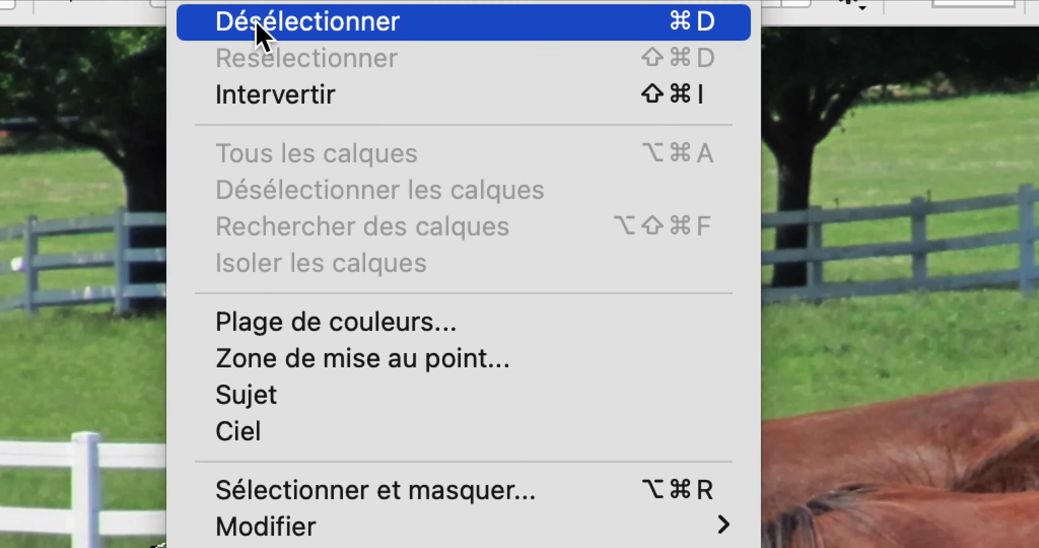
left_click(259, 23)
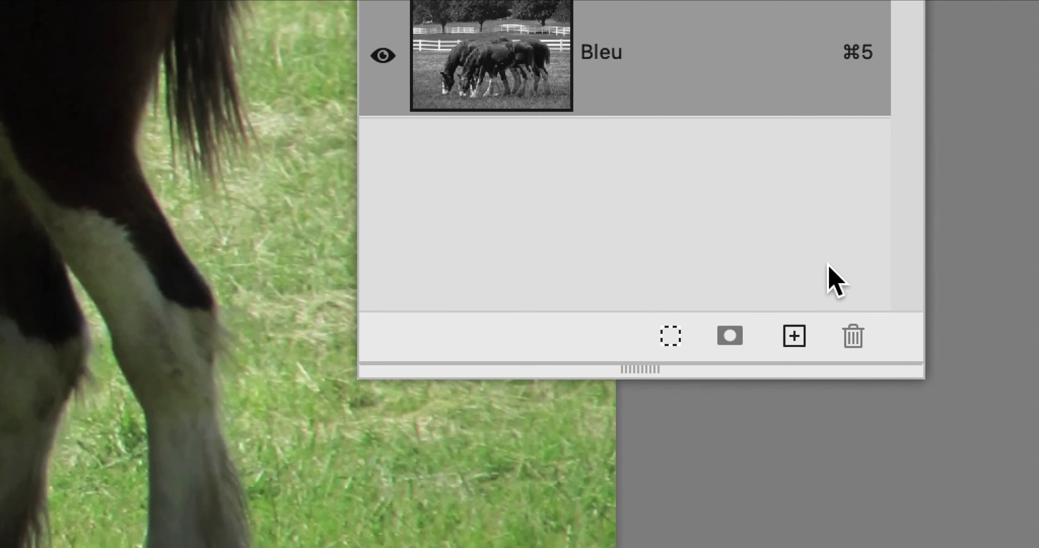
Create a new empty alpha channel for the horses image.
left_click(794, 336)
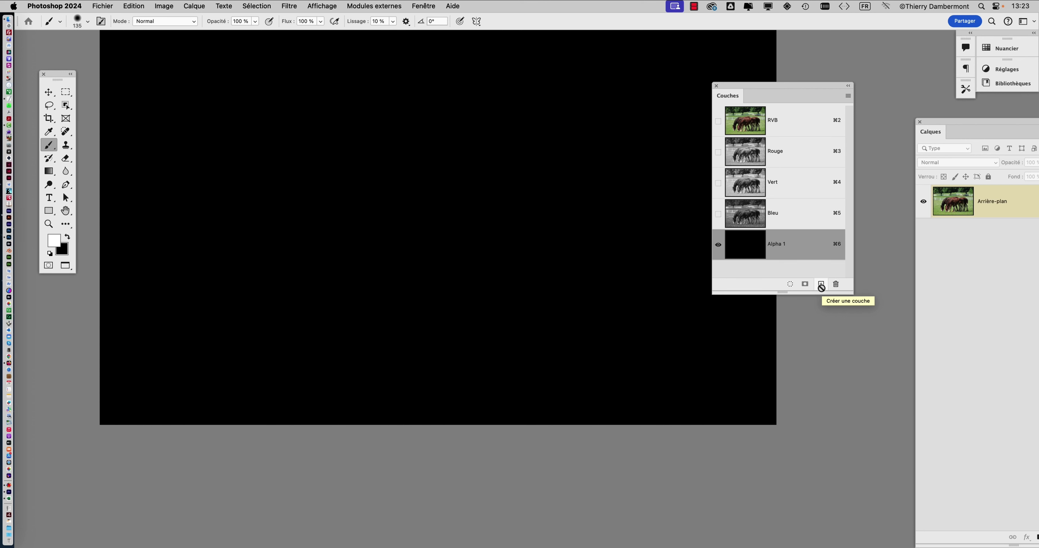
key("super+minus")
left_click_drag(604, 259, 519, 301)
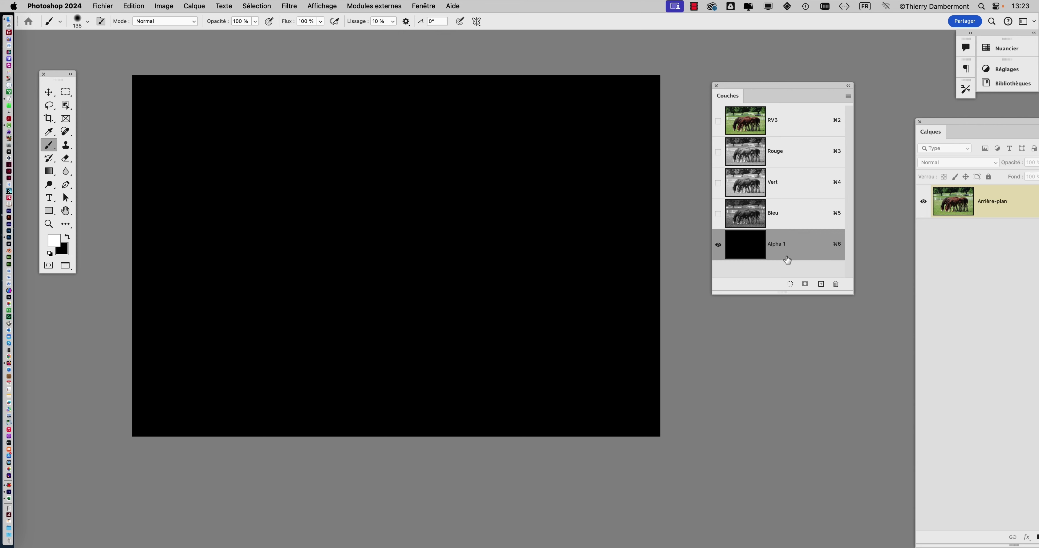
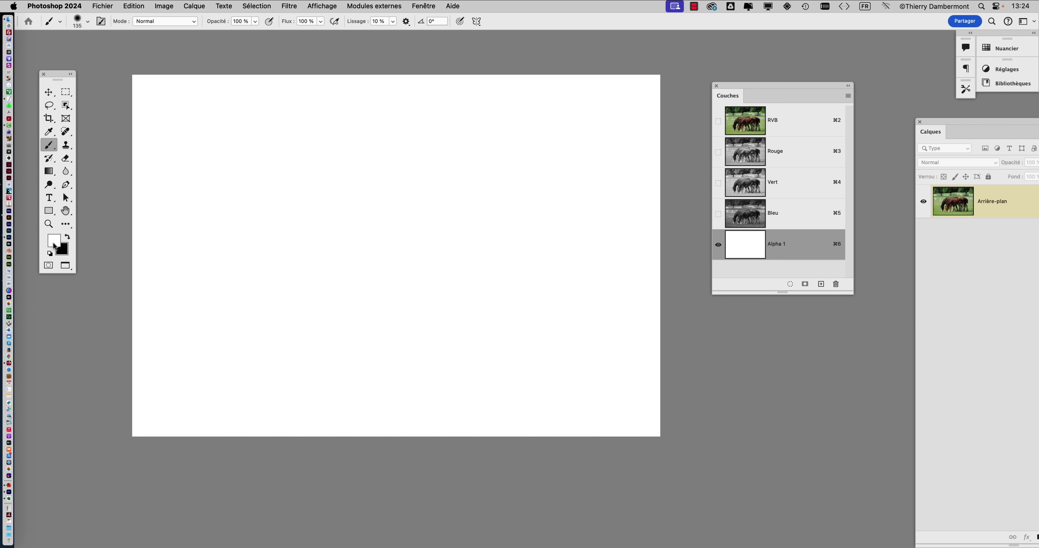
Examine the Fill command's content choices, including Noir, 50% gris and Blanc, and cancel without filling.
key("shift+F5")
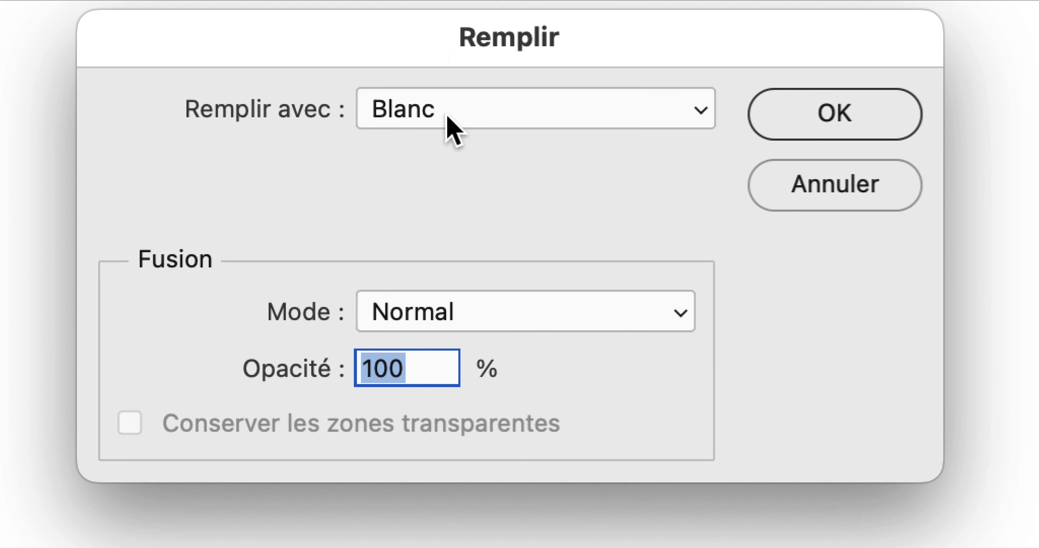
left_click(449, 118)
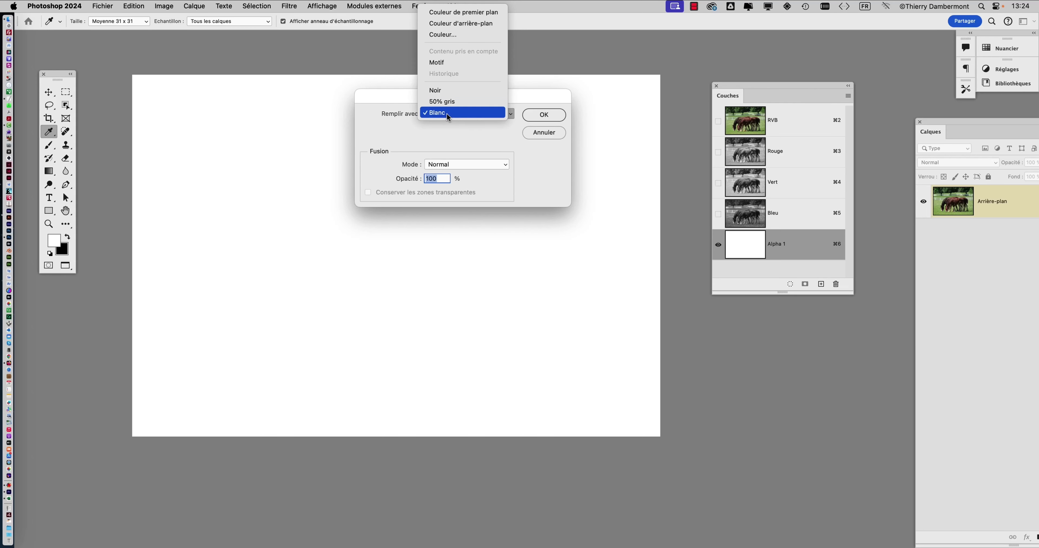
left_click(543, 136)
left_click(545, 136)
key("b")
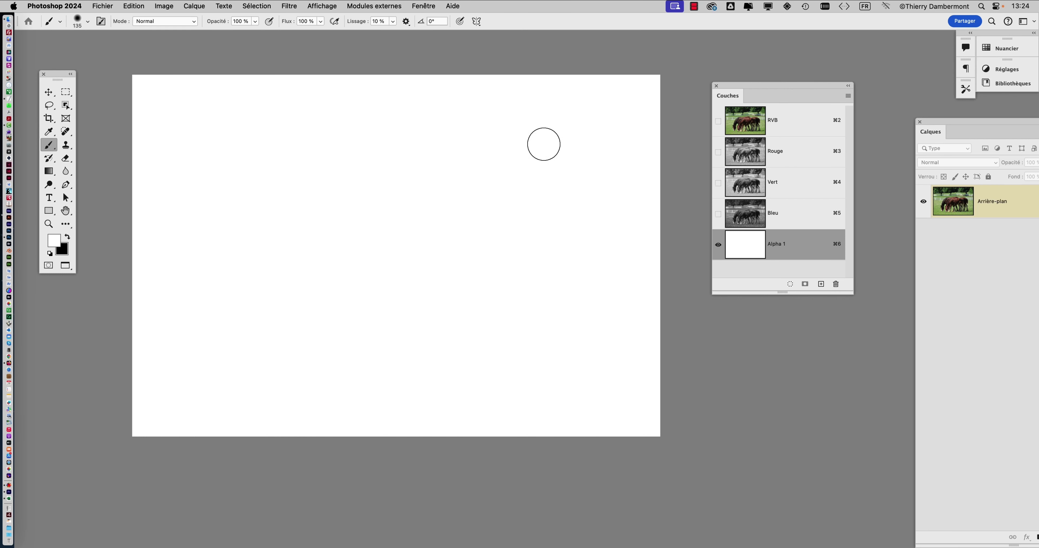
Undo the white fill of the Alpha 1 channel and refill it with the white foreground colour.
key("super+z")
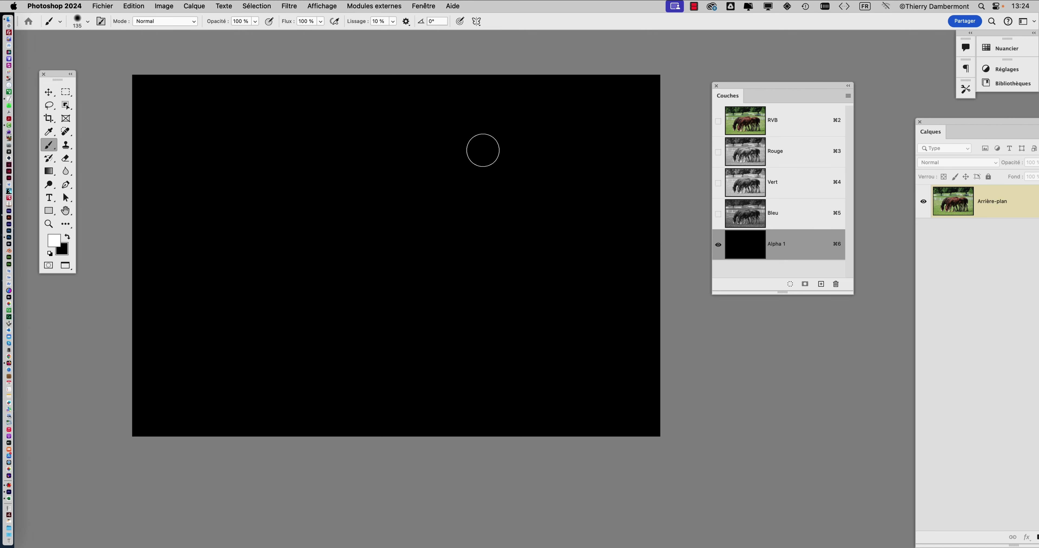
key("alt+BackSpace")
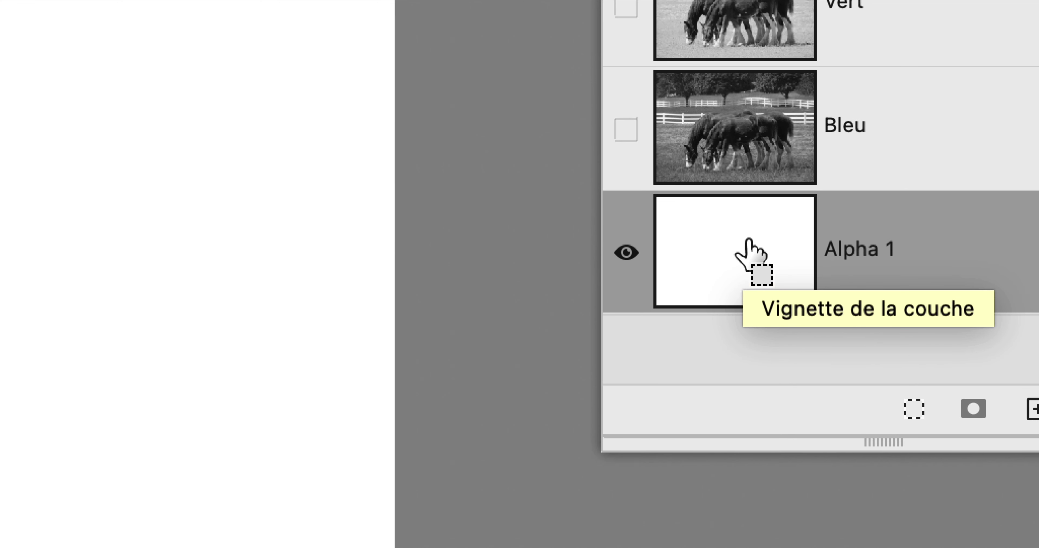
Load the Alpha 1 channel as a selection and deselect it.
left_click(749, 242, "super")
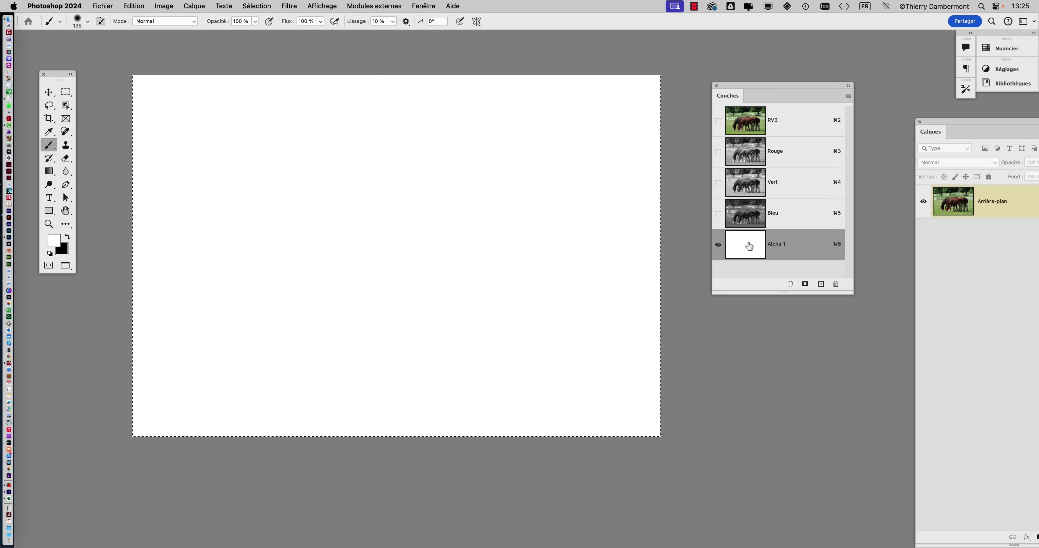
left_click(254, 6)
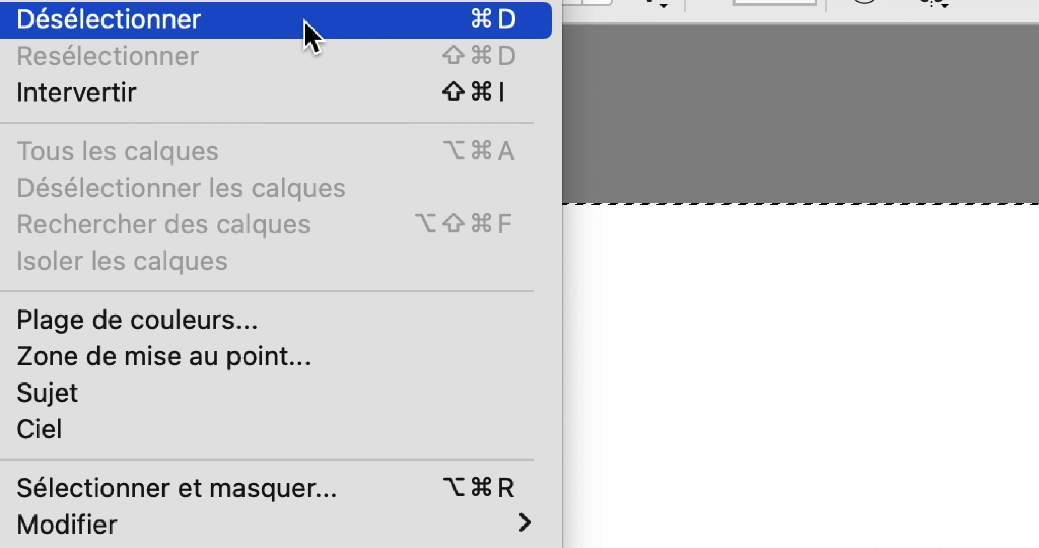
left_click(306, 22)
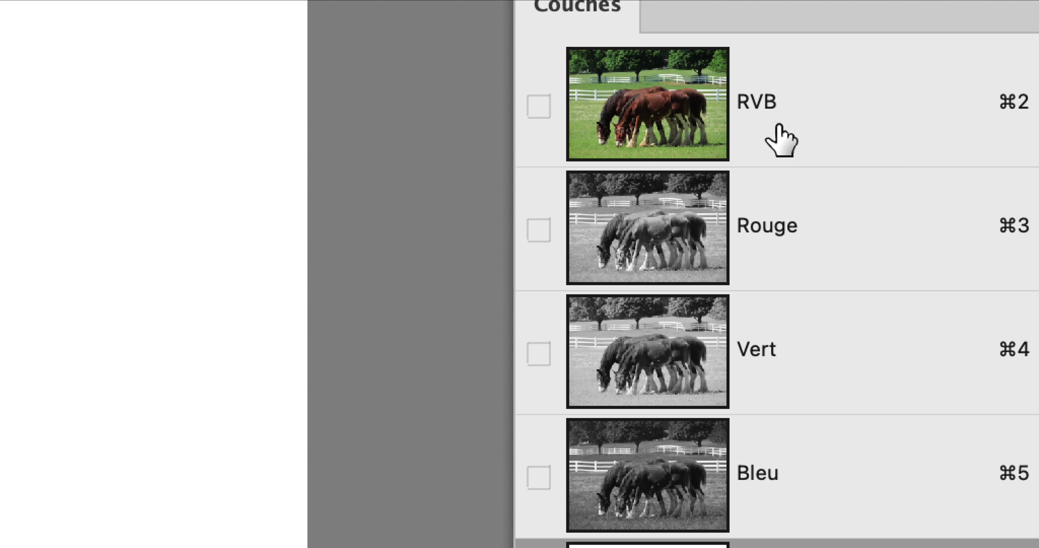
Make Alpha 1 the active channel and show the RVB composite together with it.
left_click(779, 126)
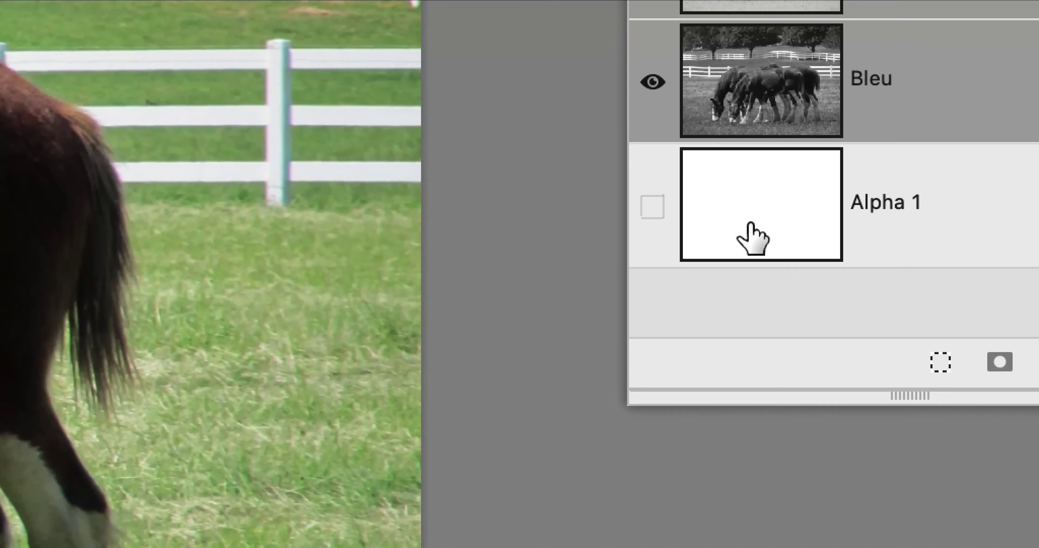
left_click(686, 399)
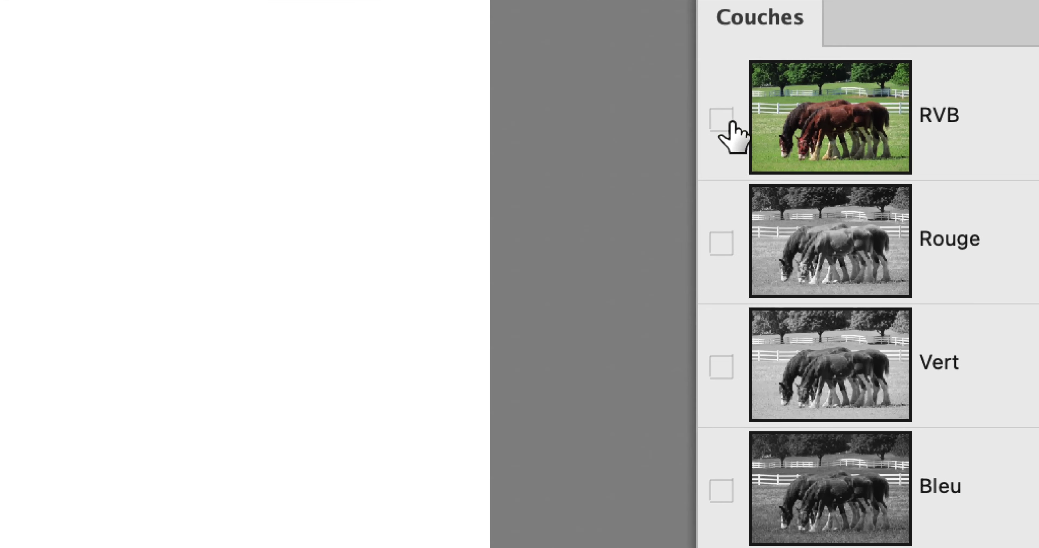
left_click(725, 125)
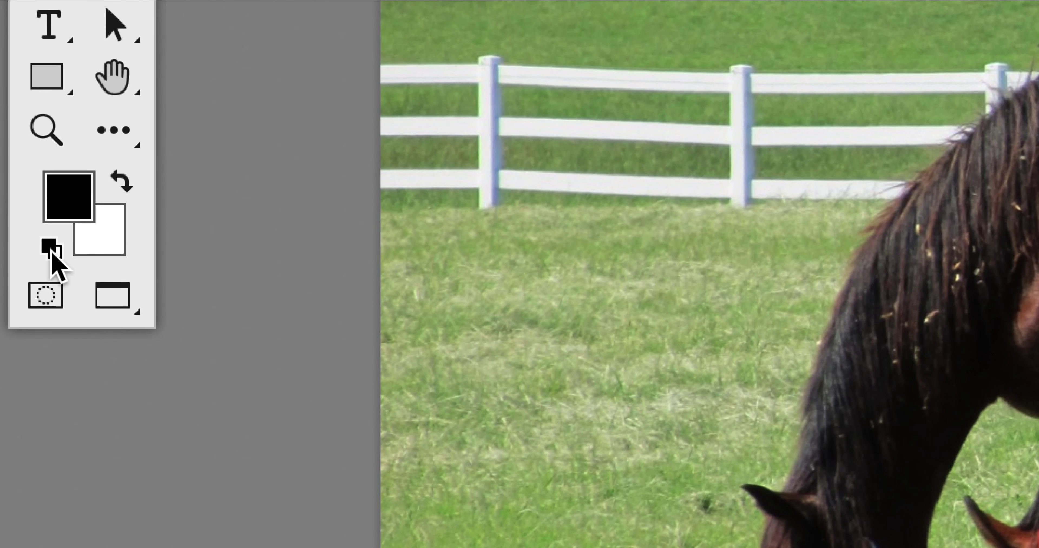
Explore shades in the foreground colour picker and confirm pure black, 000000.
left_click(68, 196)
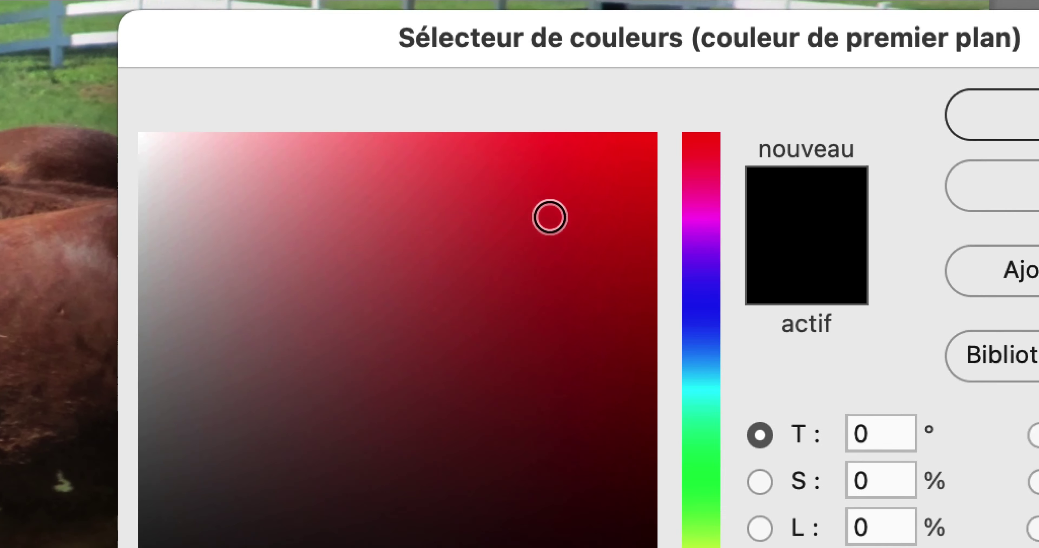
left_click(553, 218)
left_click_drag(552, 218, 473, 301)
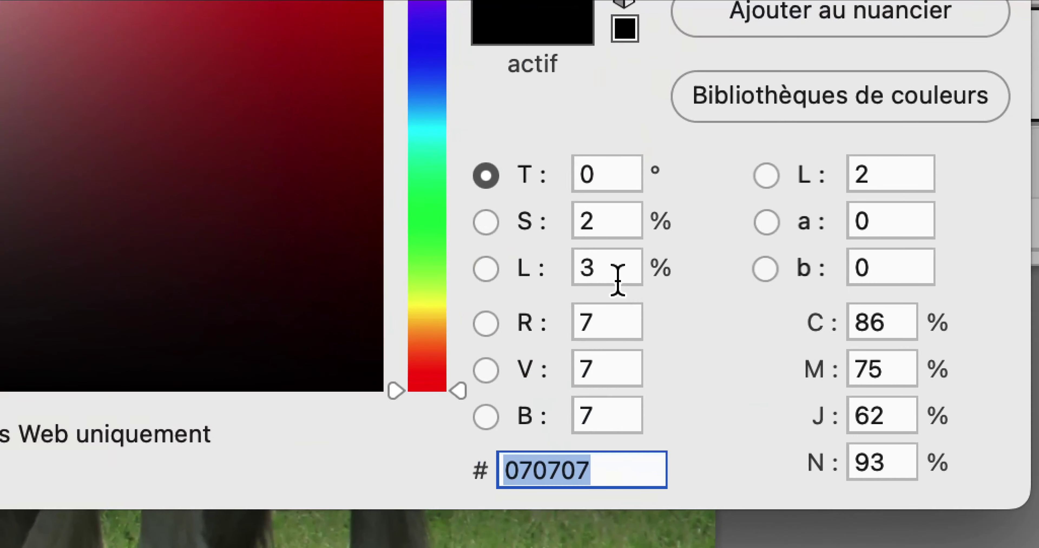
left_click_drag(447, 279, 435, 294)
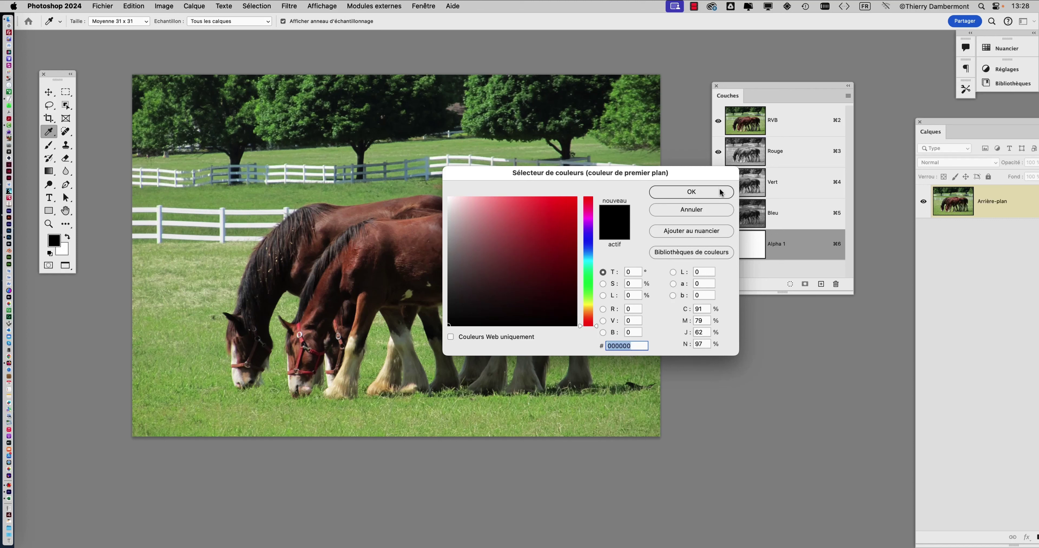
left_click(721, 193)
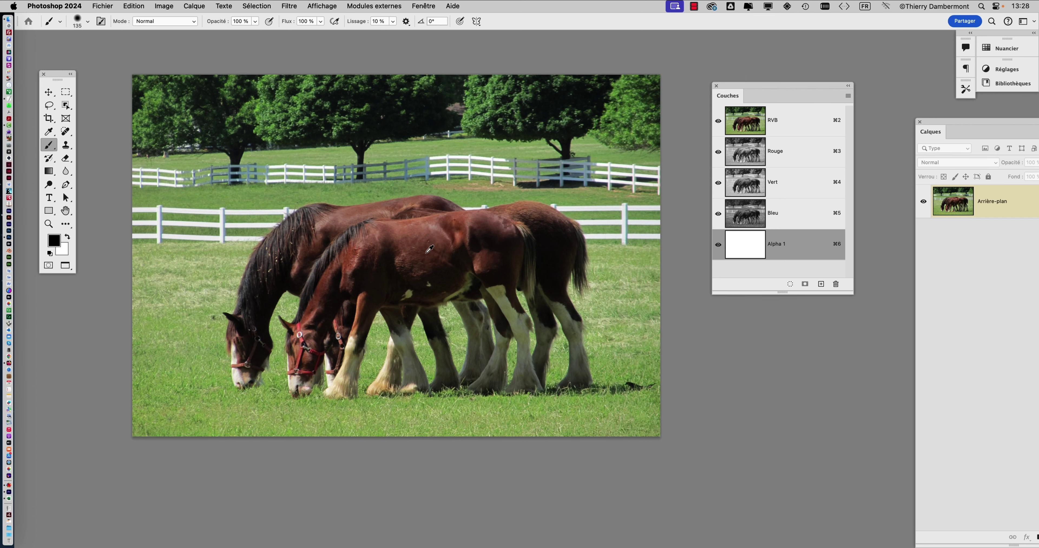
Enlarge the view on the manes and necks of the two front horses with Alpha 1 active.
scroll(429, 249, "up", 5)
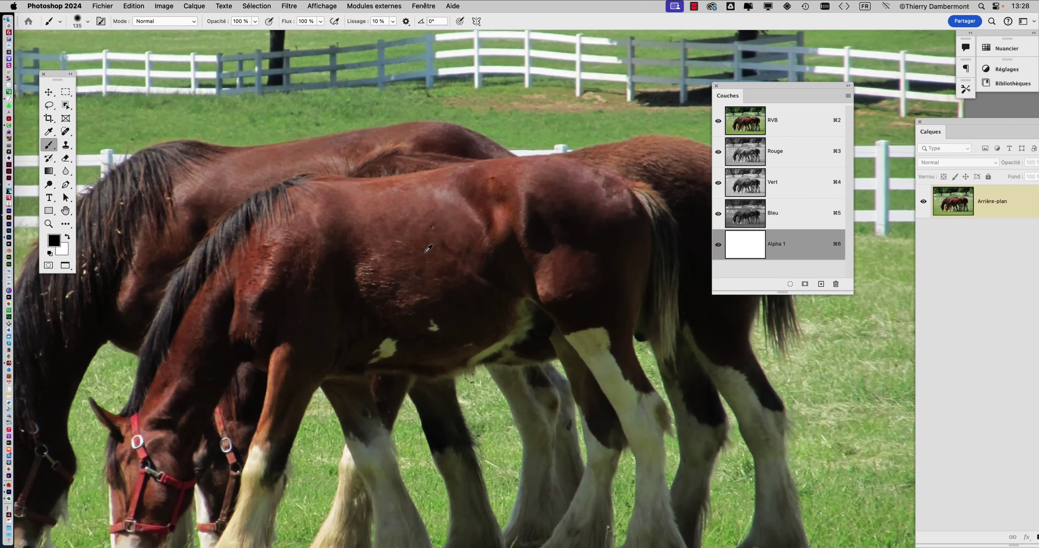
scroll(484, 205, "down", 5)
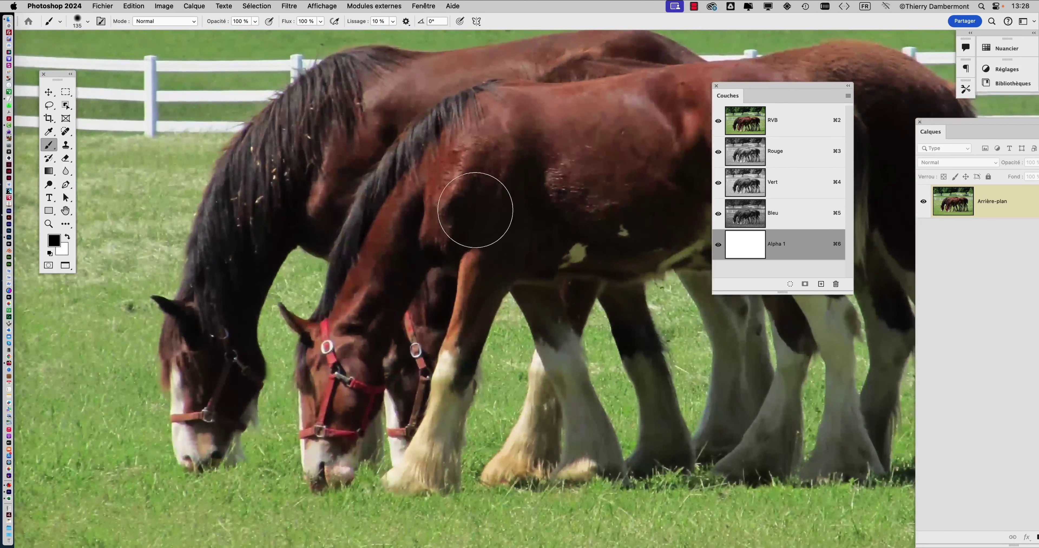
scroll(475, 210, "up", 4)
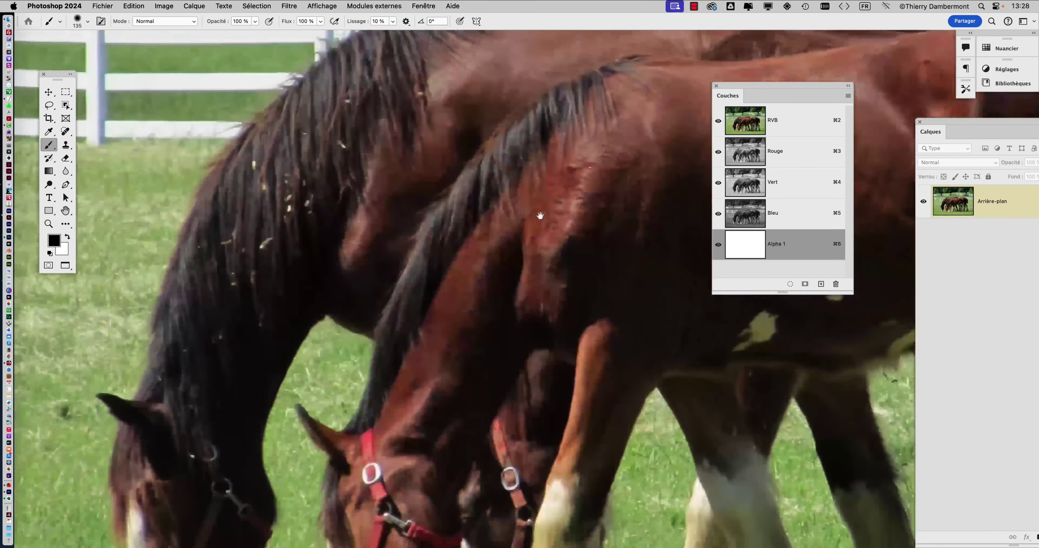
Move the Couches panel aside to uncover more of the foreground horse's body.
scroll(540, 215, "down", 3)
scroll(360, 352, "up", 3)
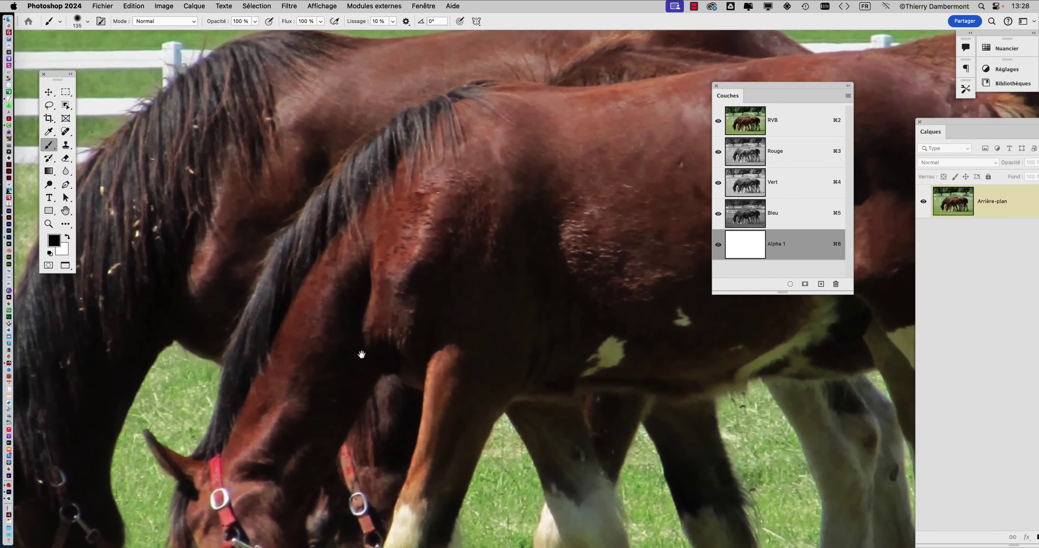
scroll(361, 354, "down", 1)
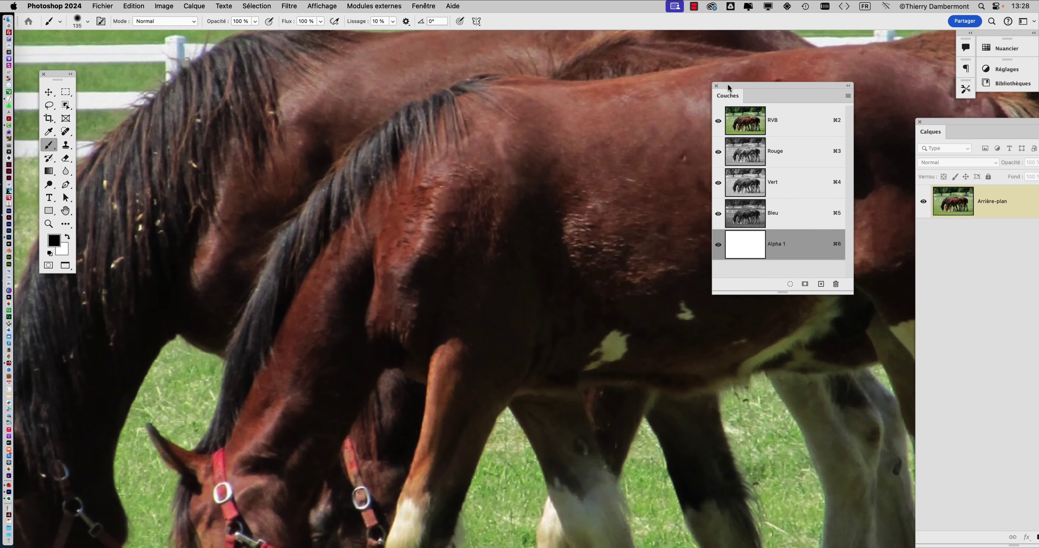
left_click_drag(728, 87, 798, 89)
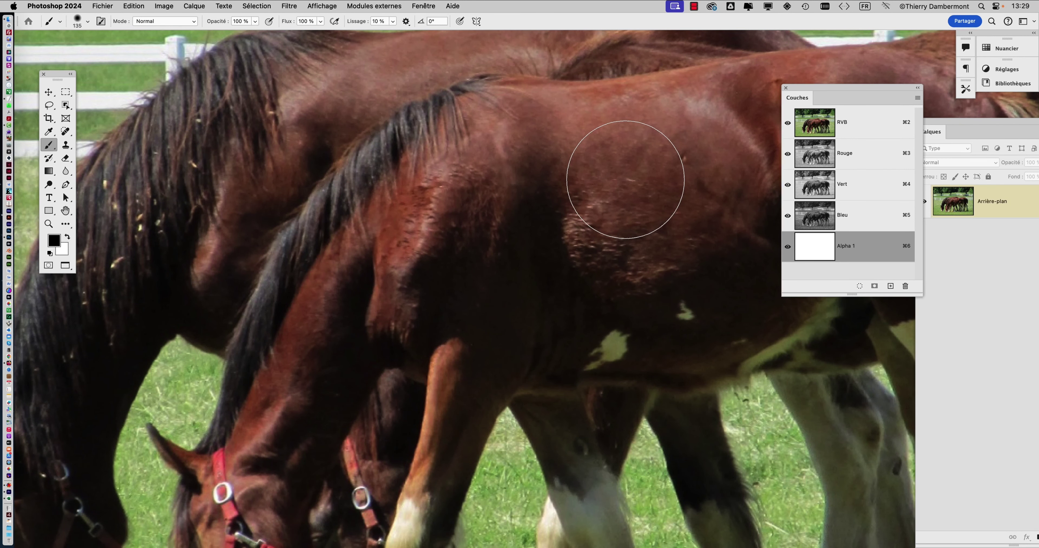
scroll(392, 225, "down", 3)
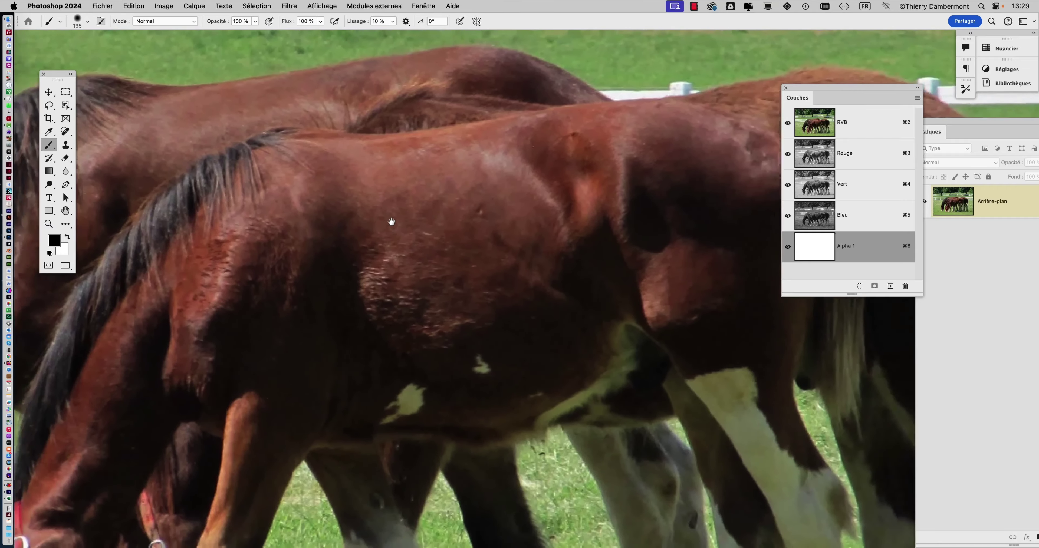
scroll(392, 222, "up", 4)
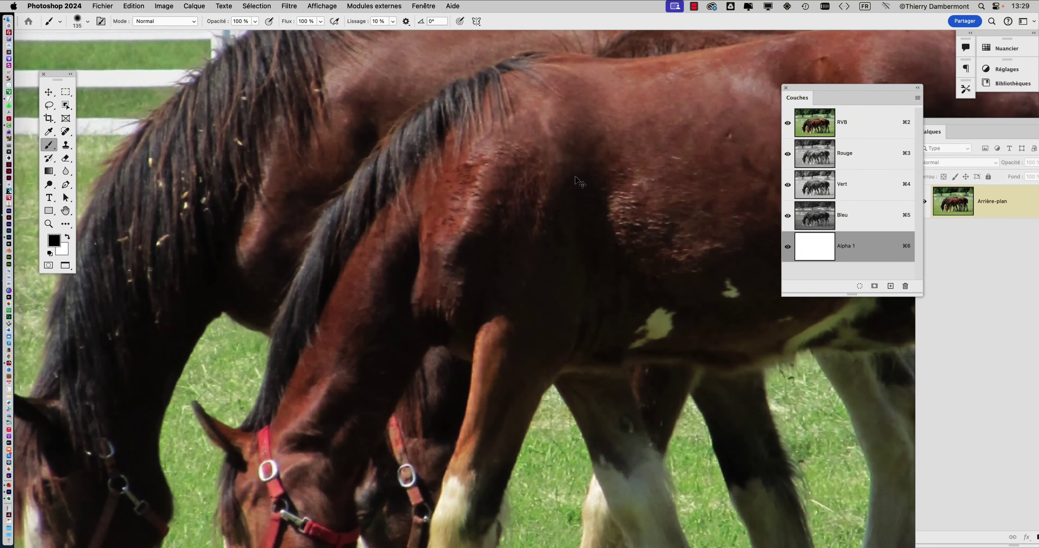
left_click_drag(598, 150, 734, 40)
left_click_drag(552, 396, 345, 403)
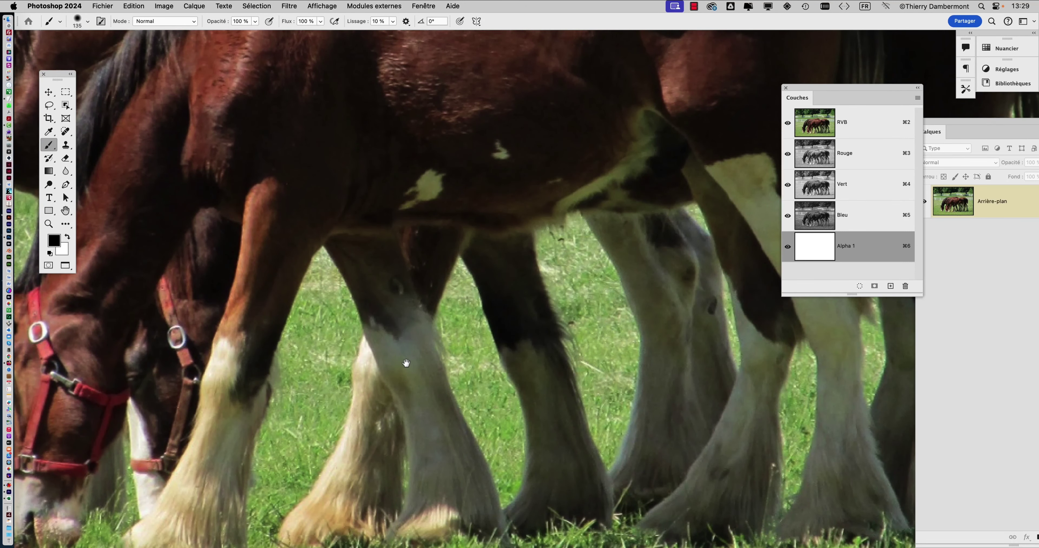
mouse_move(406, 363)
left_mouse_down()
mouse_move(531, 348)
mouse_move(618, 492)
left_mouse_up()
Paint a short black test patch on the Alpha 1 channel over the foreground horse's shoulder with a 51-pixel soft brush.
left_click_drag(454, 126, 412, 137)
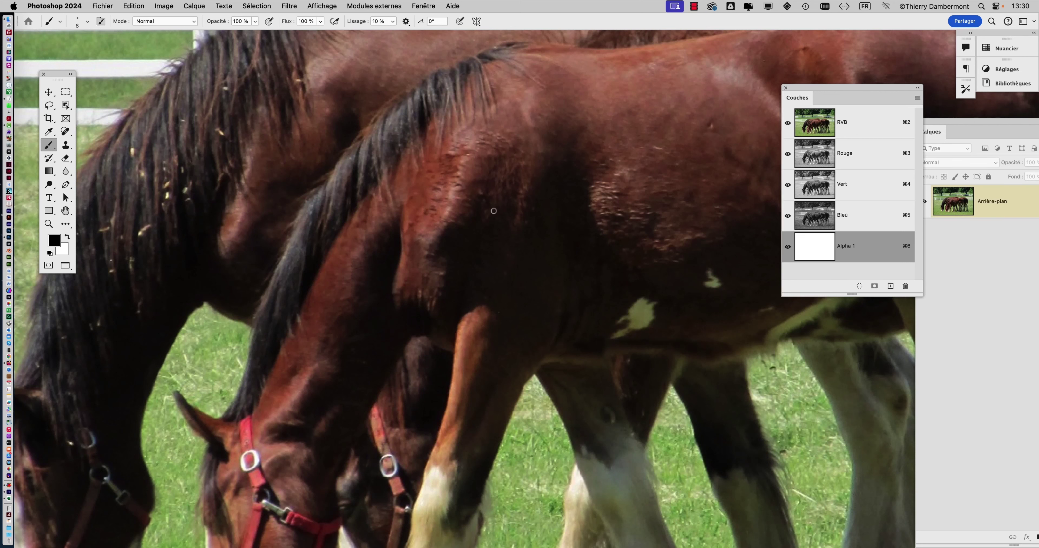
left_click_drag(493, 210, 532, 209)
left_click_drag(518, 119, 454, 154)
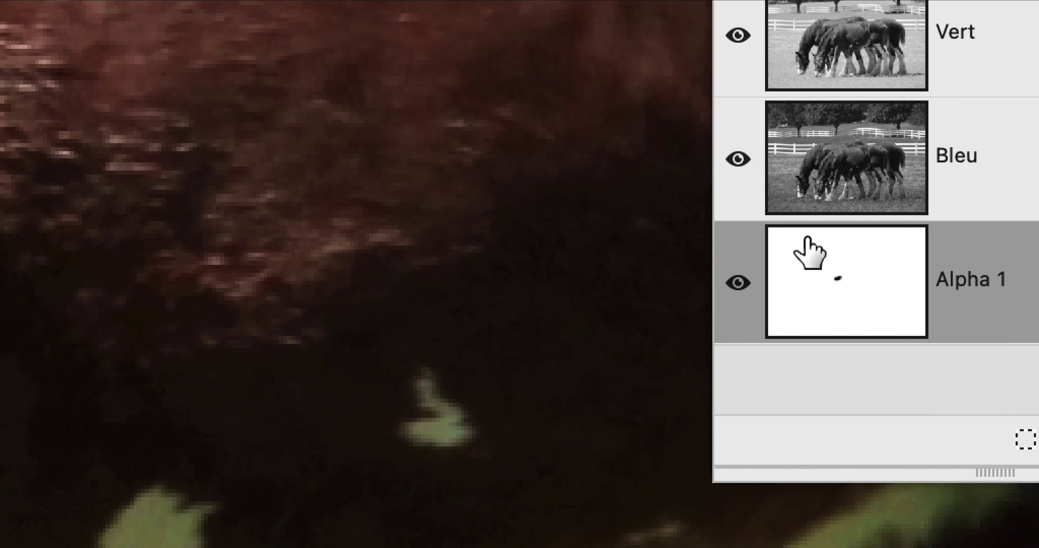
Change the Alpha 1 channel's overlay colour to magenta fd03d7, keeping the masked-areas option.
double_click(806, 239)
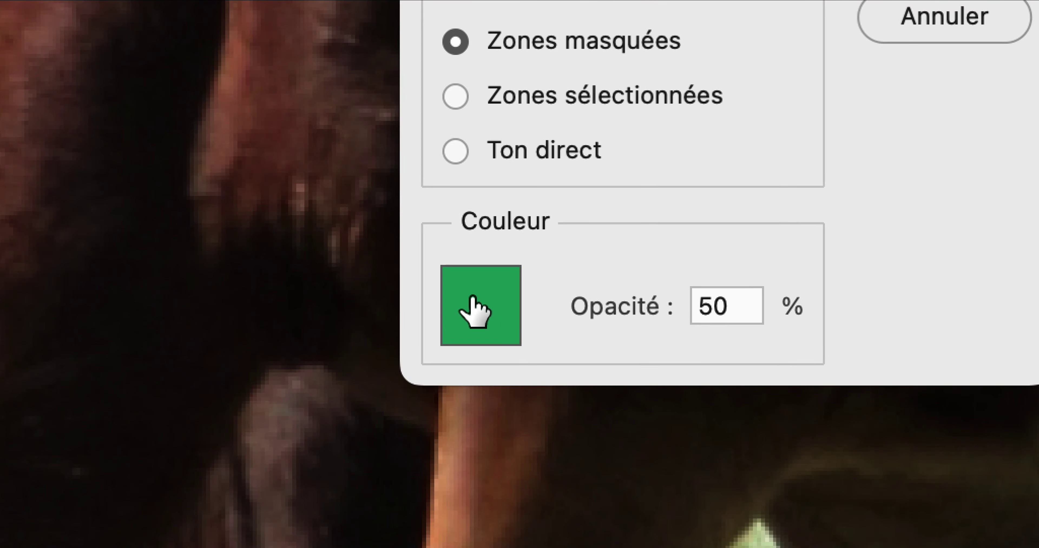
left_click(480, 310)
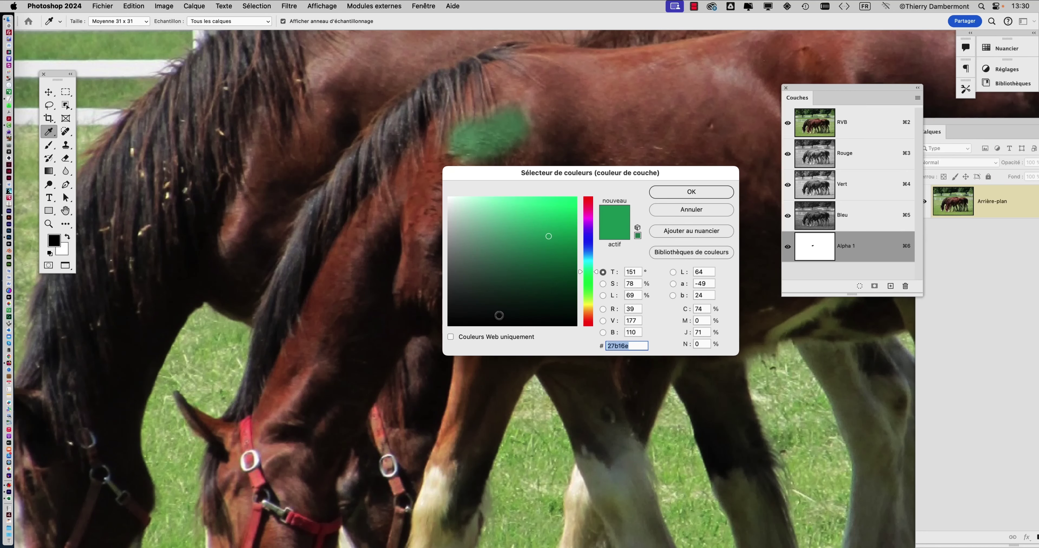
left_click(591, 215)
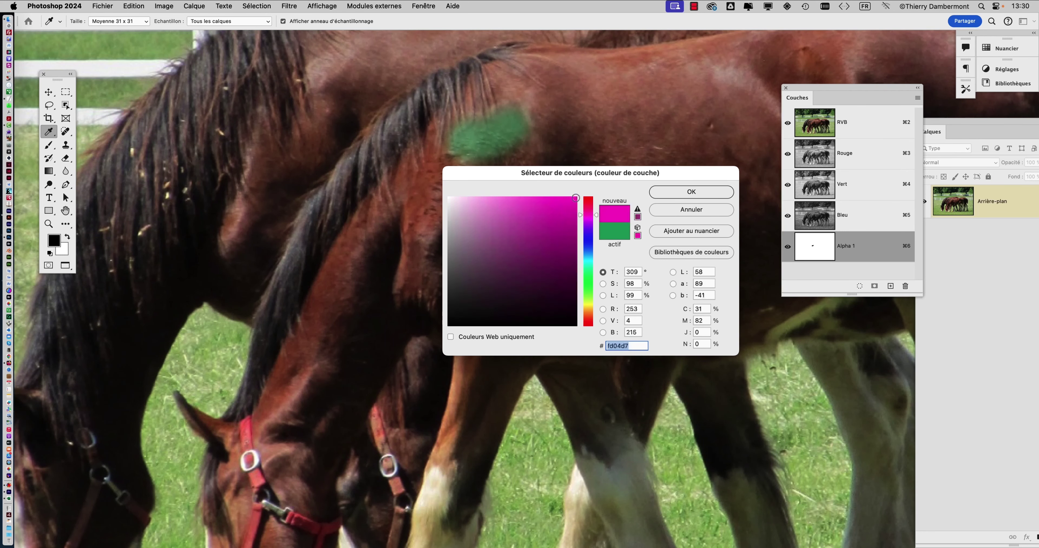
left_click(573, 202)
left_click(679, 193)
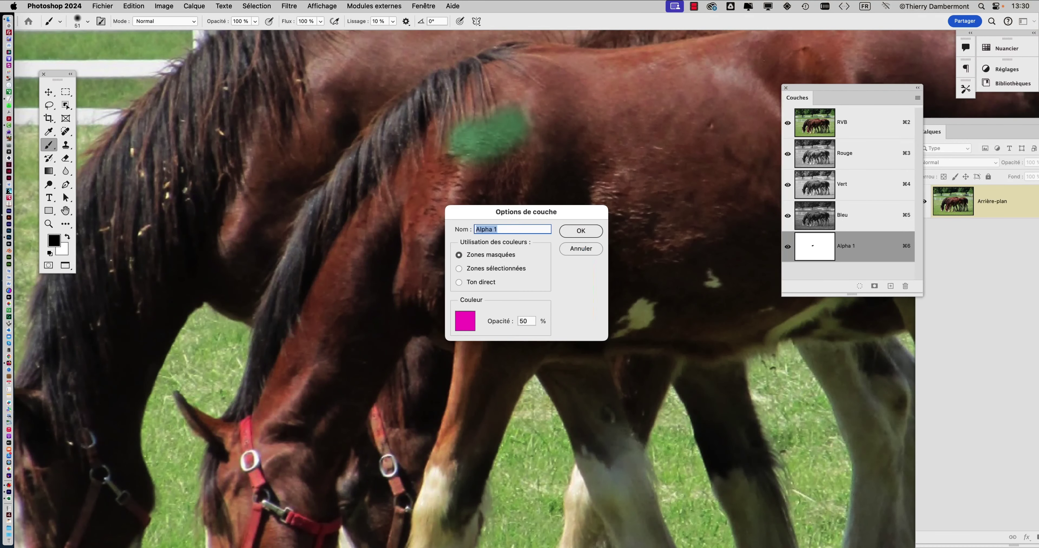
left_click(585, 232)
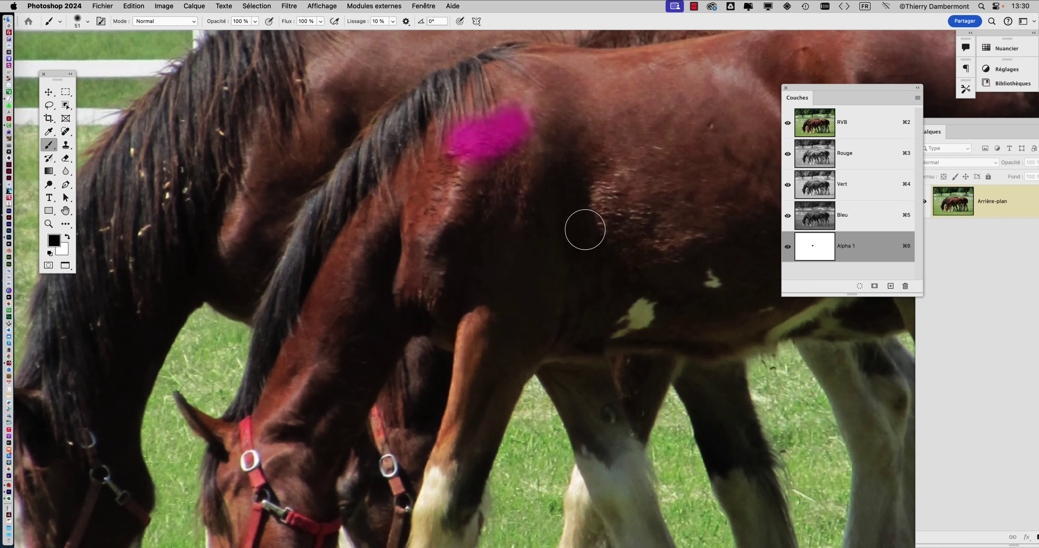
Set the Alpha 1 channel's overlay colour to blue 0384fd.
double_click(810, 248)
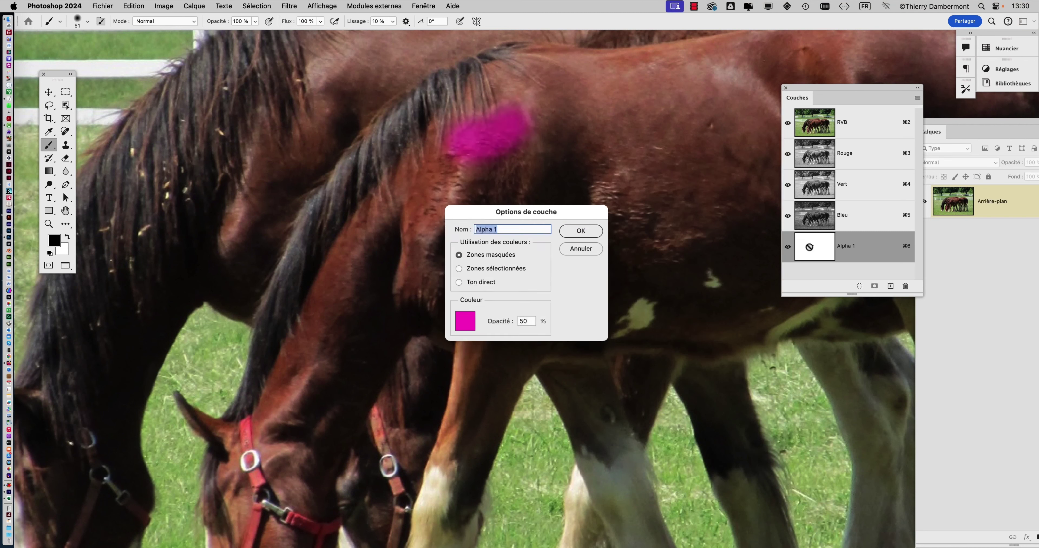
left_click(462, 322)
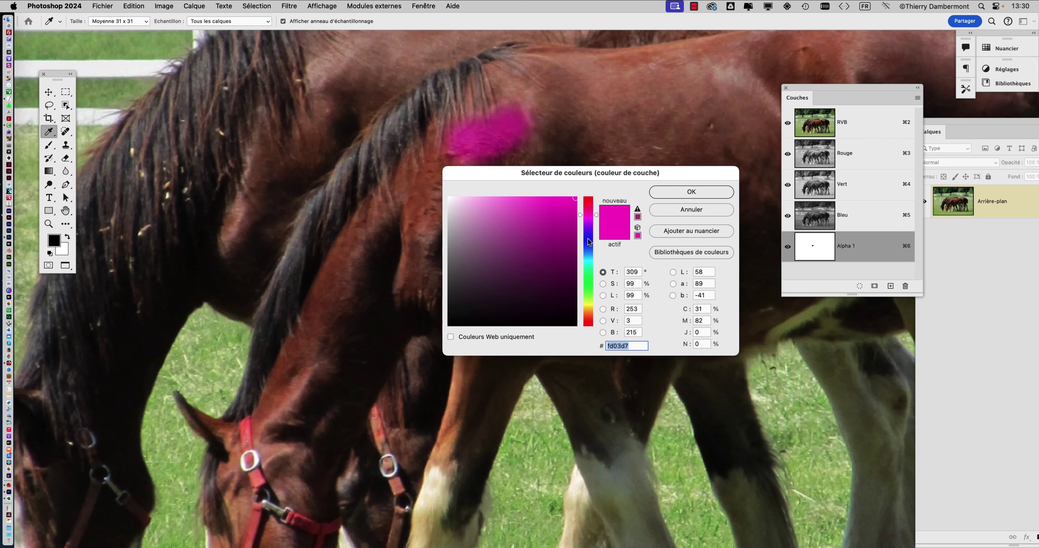
left_click(589, 248)
left_click(667, 196)
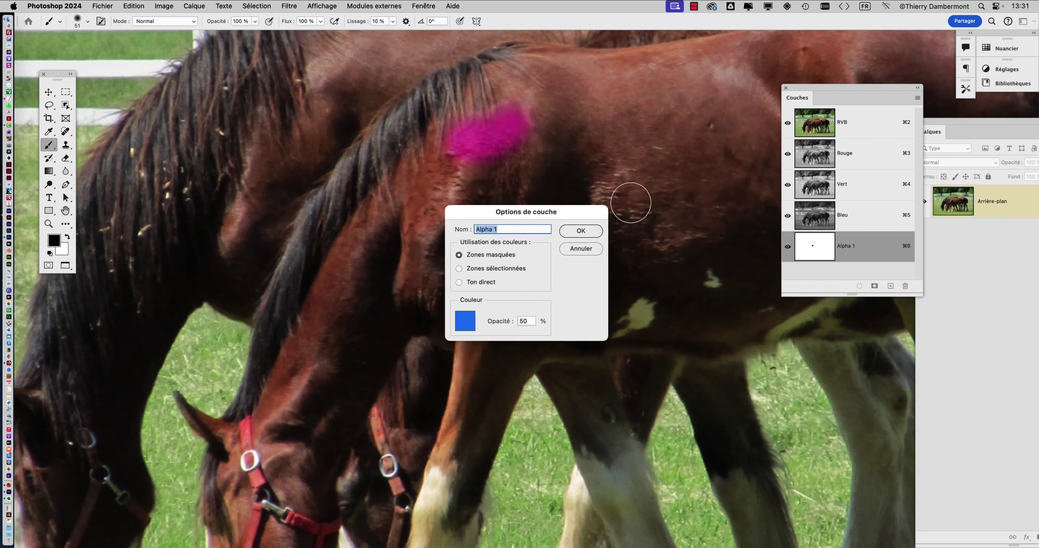
left_click(589, 231)
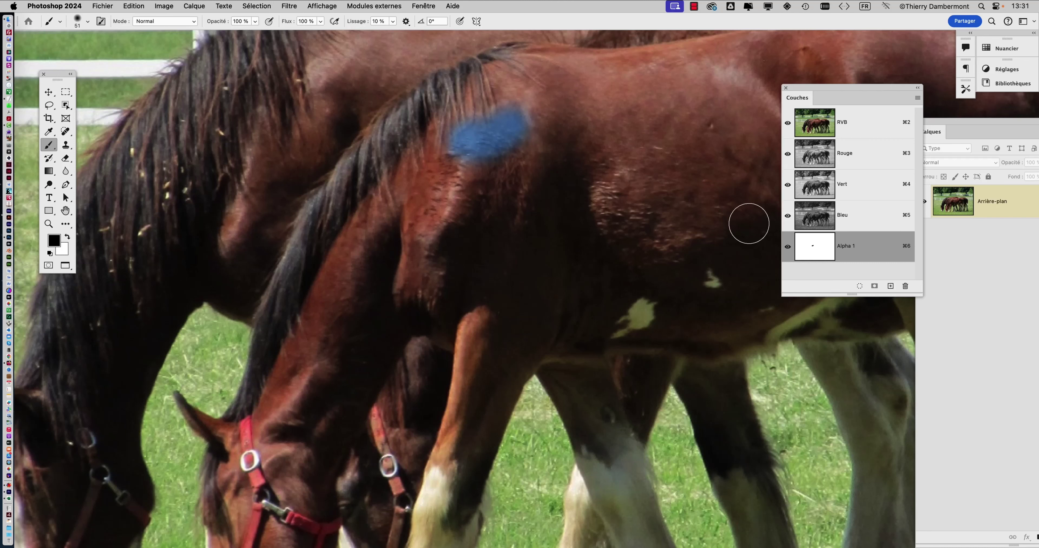
Switch the Alpha 1 channel's overlay colour to cyan 03eefd.
double_click(815, 249)
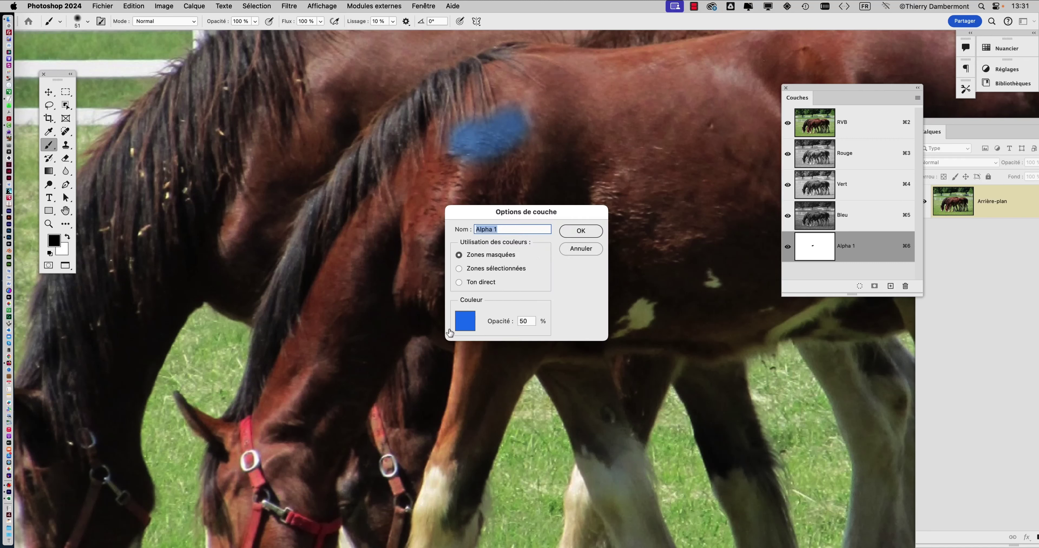
left_click(460, 325)
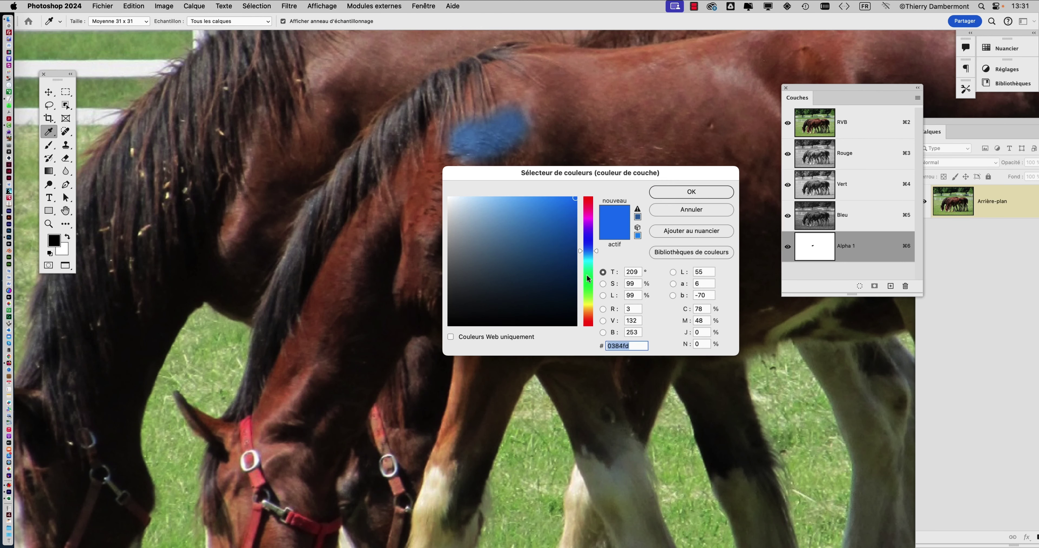
left_click_drag(589, 250, 590, 260)
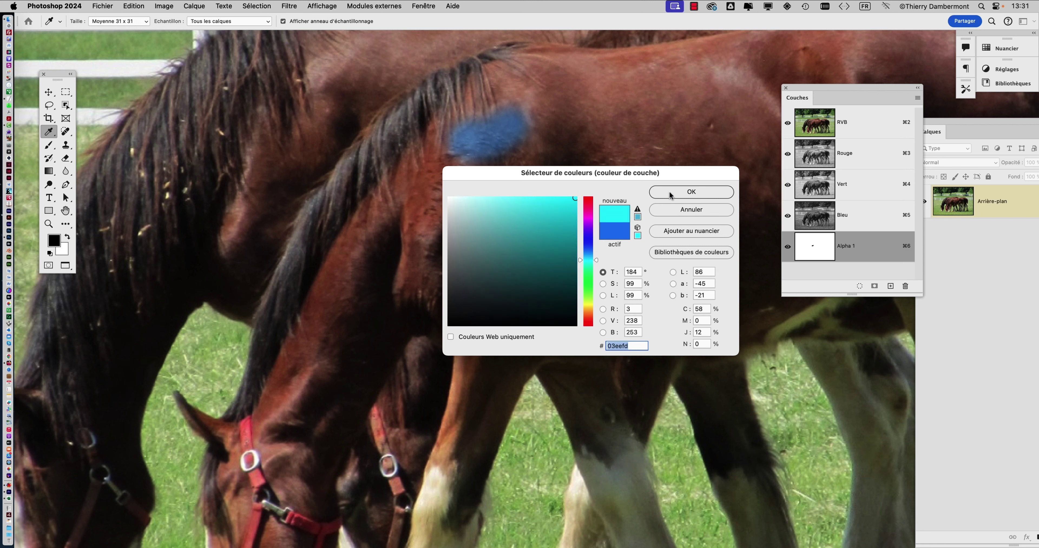
left_click(669, 190)
left_click(593, 234)
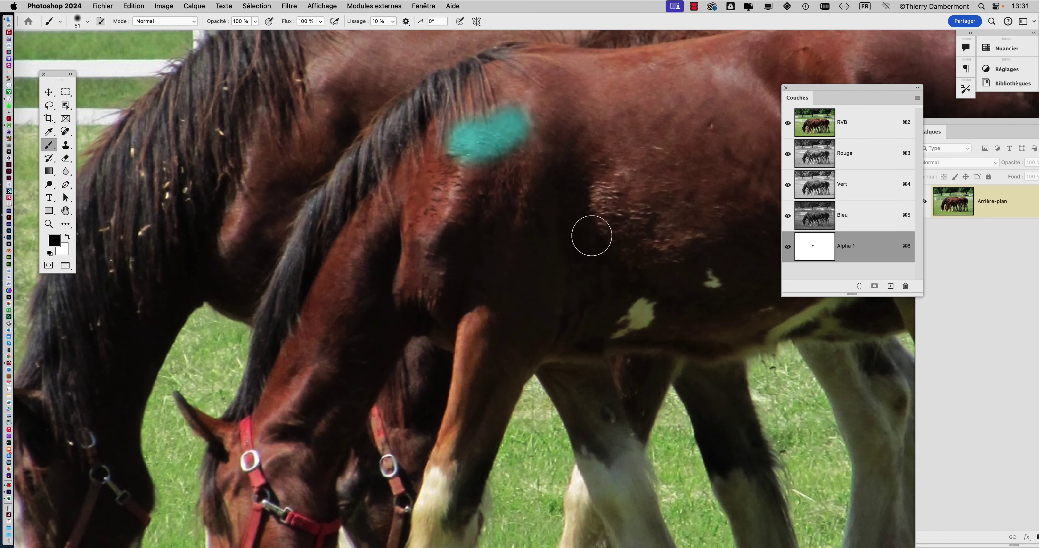
Set the Alpha 1 channel's overlay colour to blue 0373fd.
double_click(812, 250)
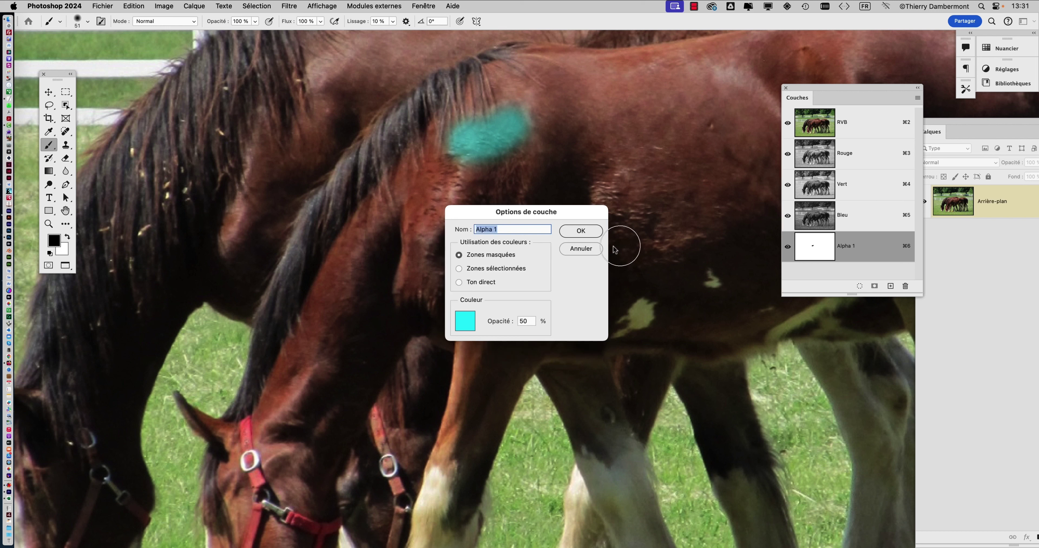
left_click(469, 323)
left_click(588, 250)
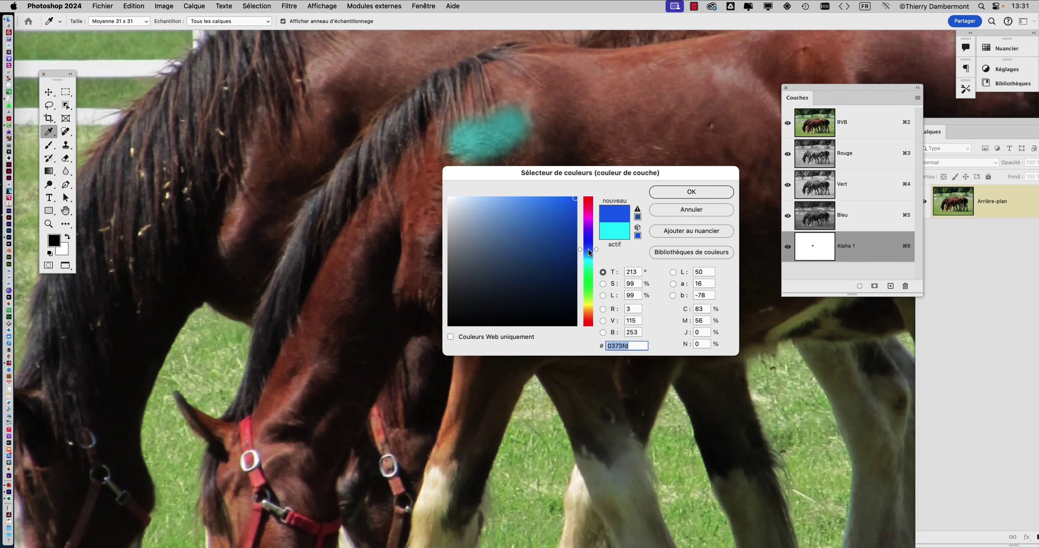
left_click(691, 192)
left_click(584, 232)
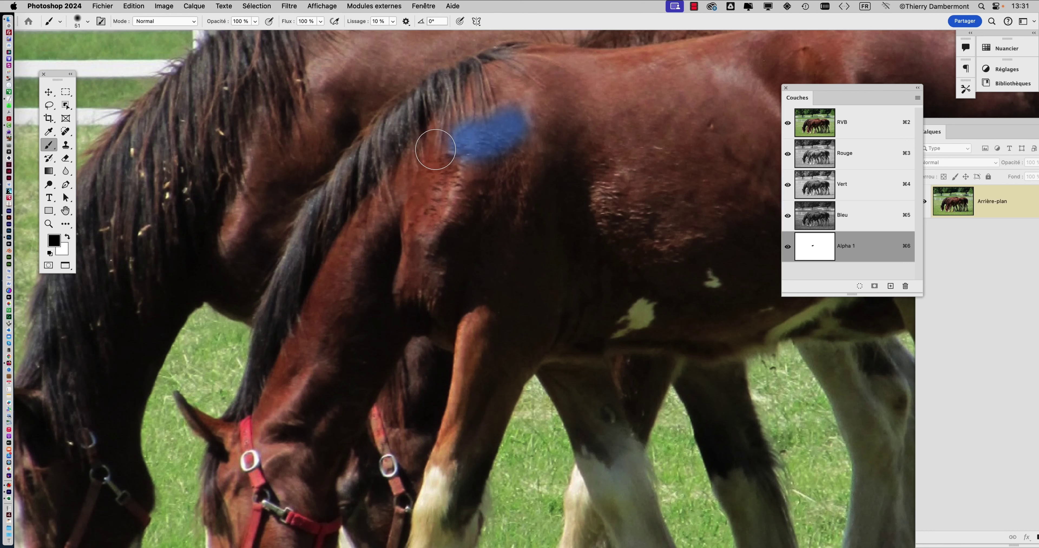
Paint the foreground horse's whole mane in black on the Alpha 1 channel with a 36-pixel brush, from the withers down to the halter.
key("space")
left_click_drag(410, 187, 457, 199)
left_click_drag(387, 270, 382, 273, "ctrl+alt")
scroll(533, 98, "up", 1)
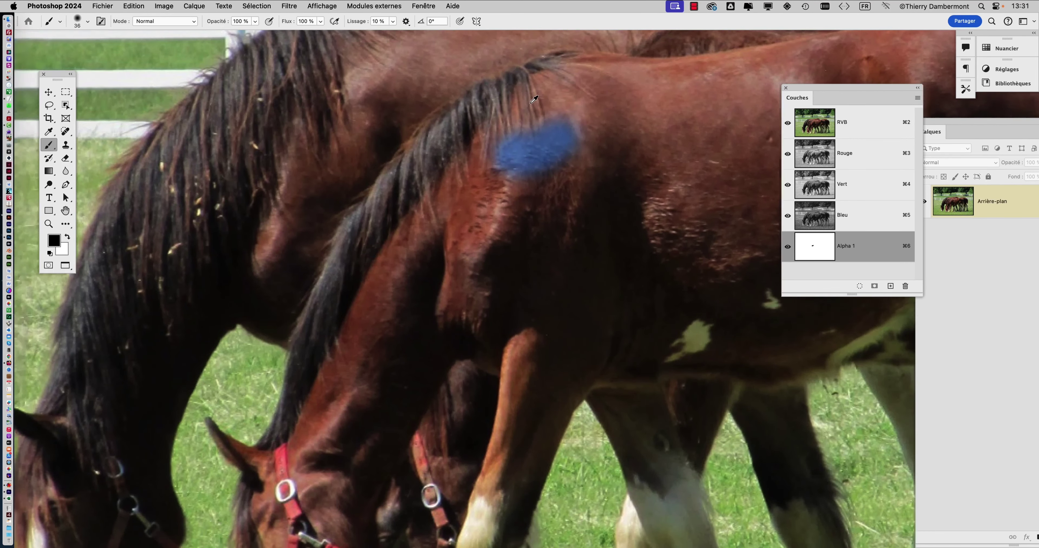
scroll(534, 99, "up", 1)
mouse_move(601, 68)
left_mouse_down()
mouse_move(478, 101)
mouse_move(424, 147)
mouse_move(367, 203)
mouse_move(342, 263)
mouse_move(325, 254)
mouse_move(281, 350)
left_mouse_up()
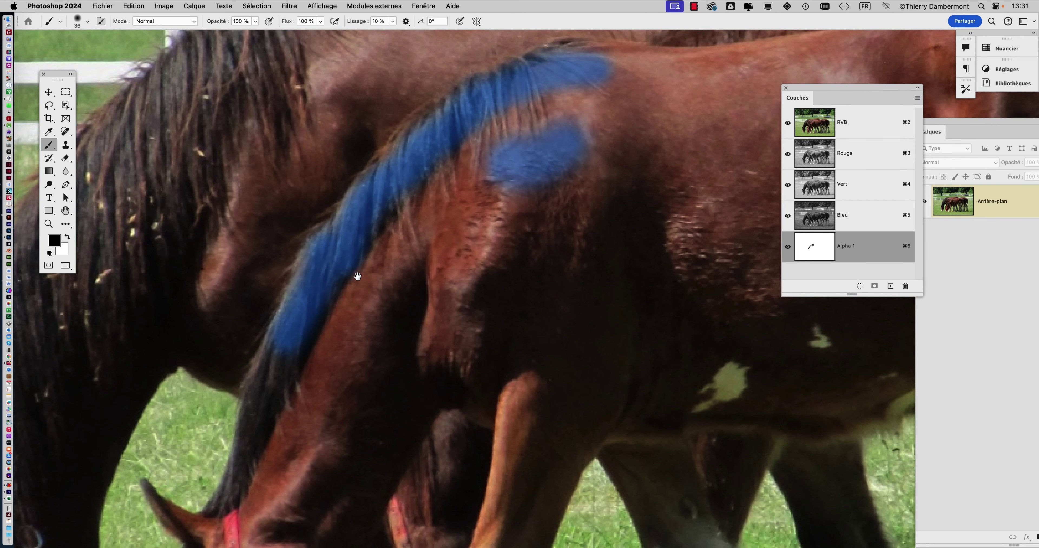
left_click_drag(357, 276, 460, 102)
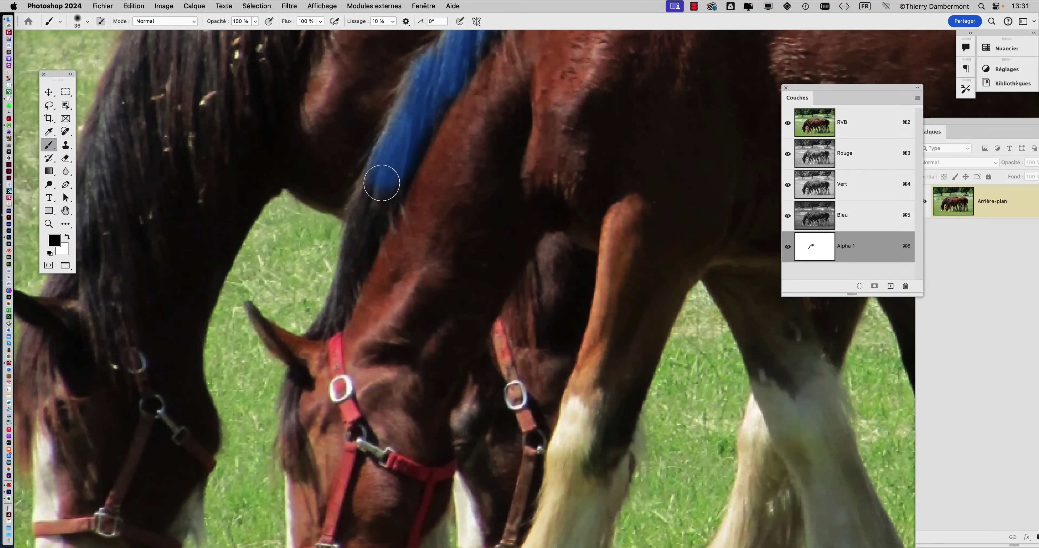
mouse_move(381, 182)
left_mouse_down()
mouse_move(352, 297)
mouse_move(316, 361)
mouse_move(362, 191)
mouse_move(392, 158)
left_mouse_up()
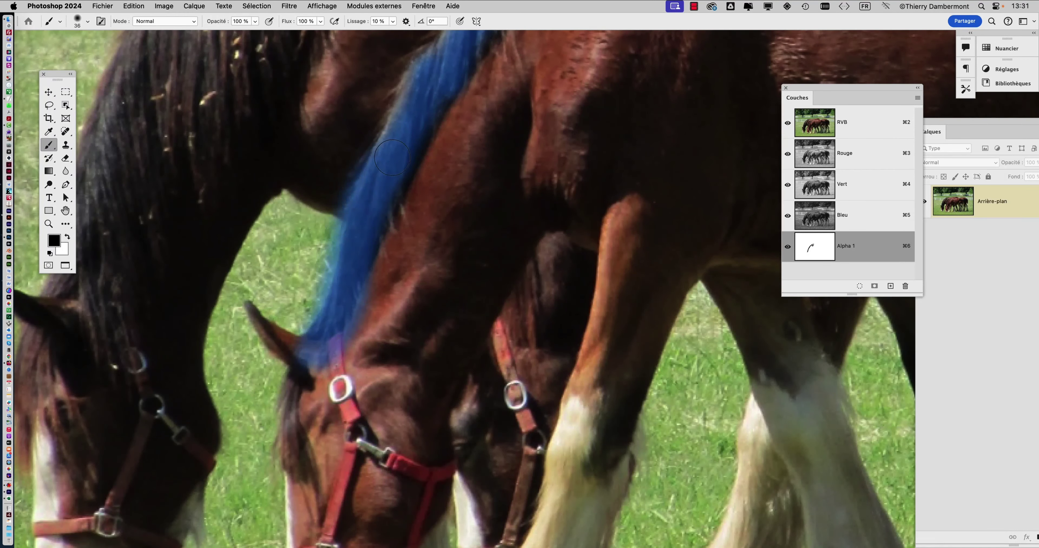
Paint in white along the outer edge of the lower mane to remove the mask overflow on the grass and ear.
scroll(339, 253, "up", 2)
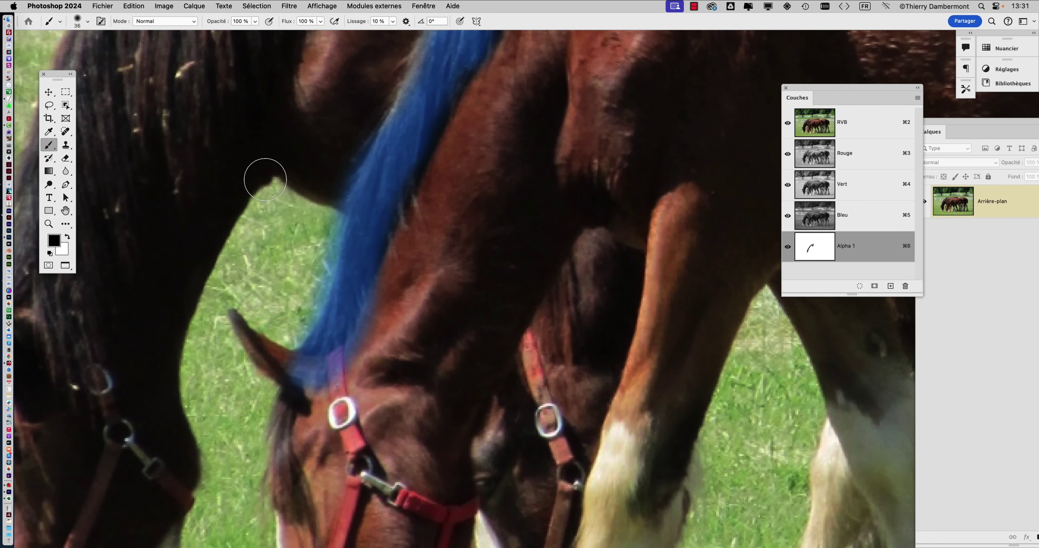
key("x")
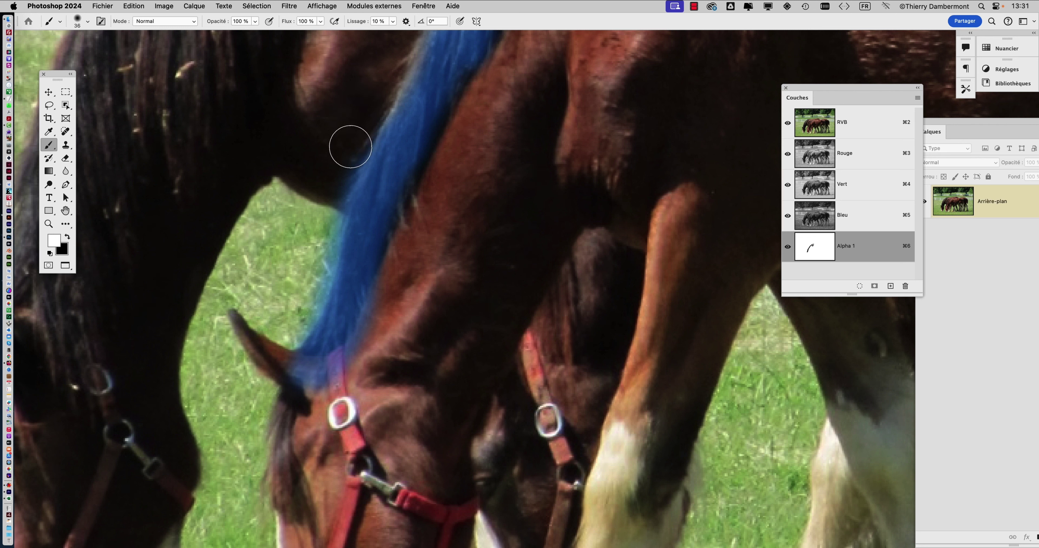
mouse_move(332, 213)
left_mouse_down()
mouse_move(305, 326)
mouse_move(267, 354)
left_mouse_up()
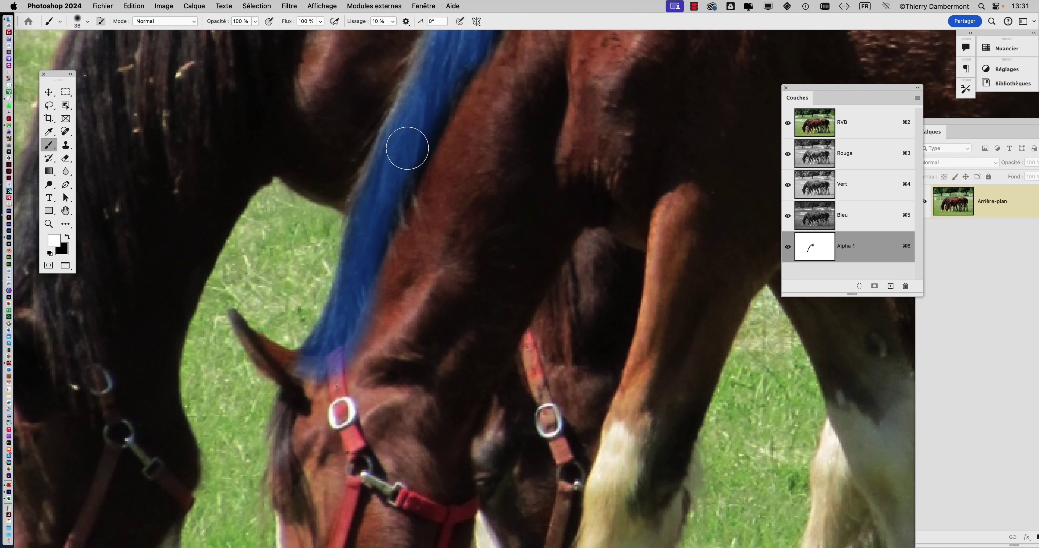
Paint the foreground horse's whole tail in black on the Alpha 1 channel with the 36-pixel brush, from its base to the tip.
scroll(433, 170, "down", 1)
scroll(433, 170, "down", 1)
scroll(617, 160, "down", 2)
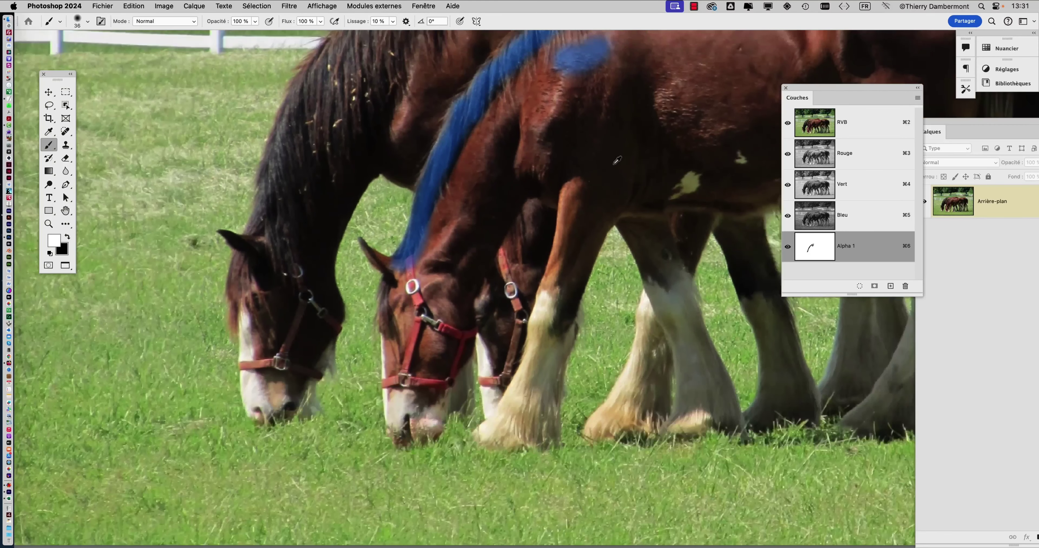
scroll(617, 160, "down", 1)
left_click_drag(538, 184, 417, 253)
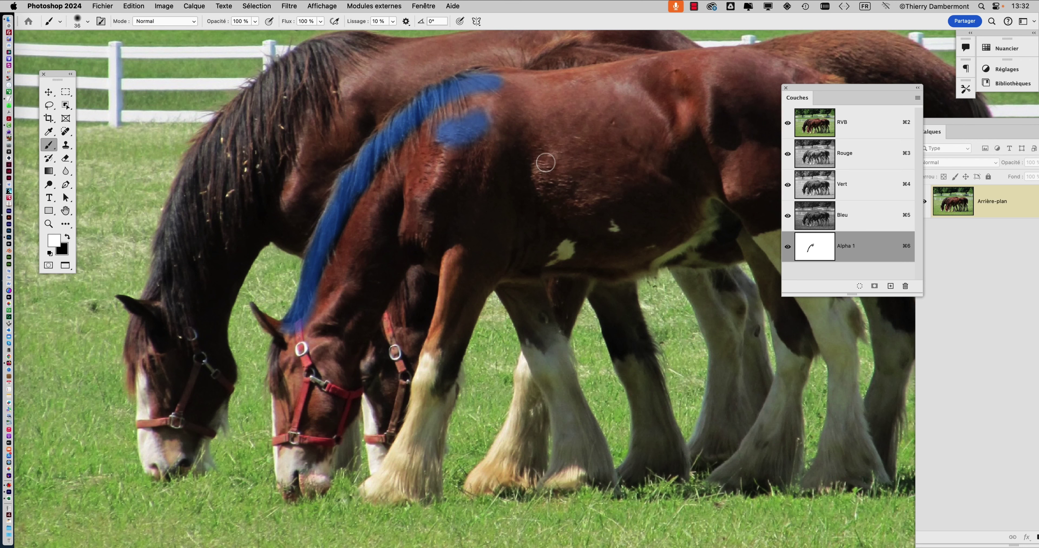
left_click_drag(633, 150, 337, 169)
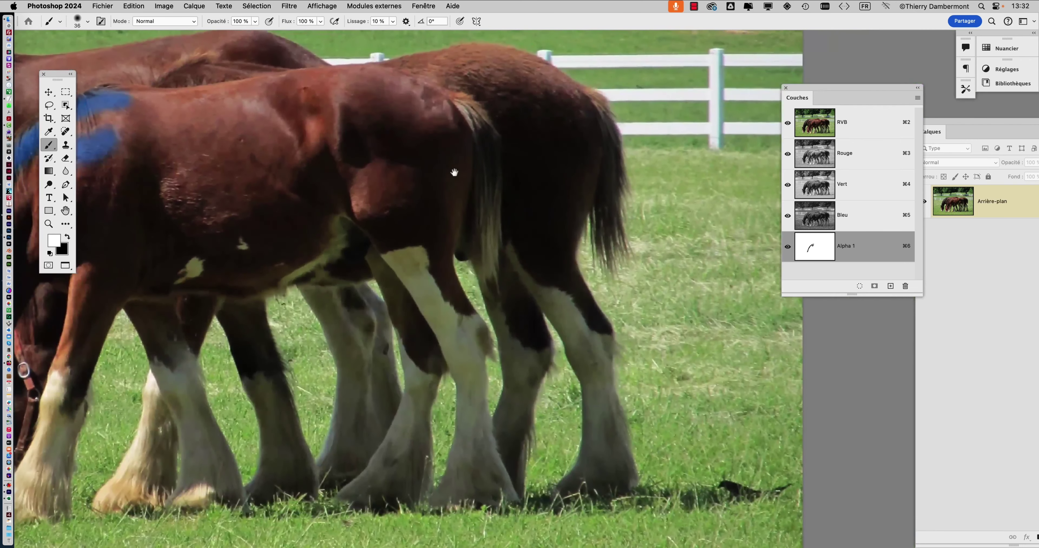
scroll(454, 172, "up", 2)
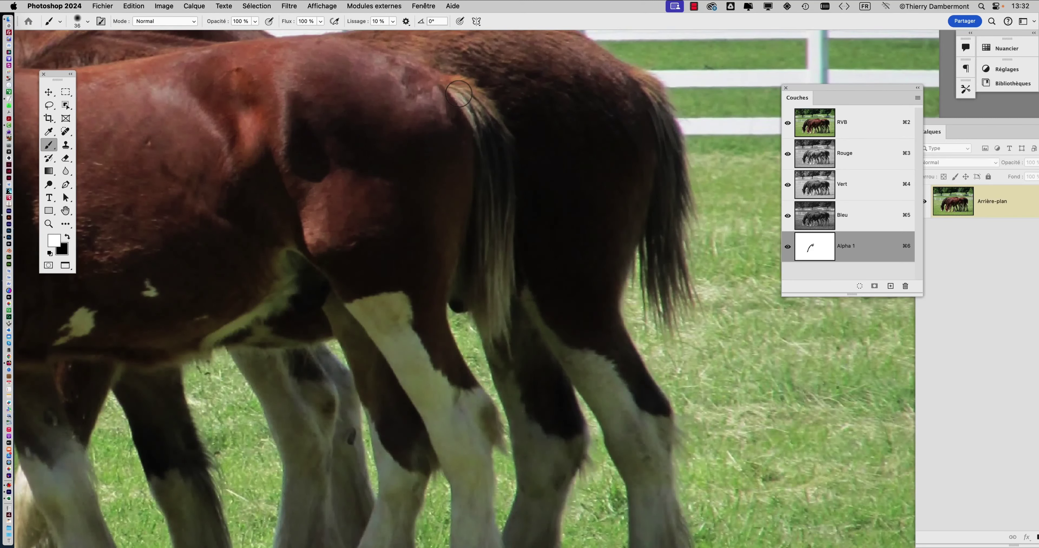
key("x")
mouse_move(435, 88)
left_mouse_down()
mouse_move(479, 113)
mouse_move(494, 170)
mouse_move(495, 157)
mouse_move(507, 406)
mouse_move(473, 274)
mouse_move(496, 172)
mouse_move(476, 233)
mouse_move(473, 150)
mouse_move(439, 78)
mouse_move(496, 107)
mouse_move(514, 202)
mouse_move(518, 389)
mouse_move(519, 366)
left_mouse_up()
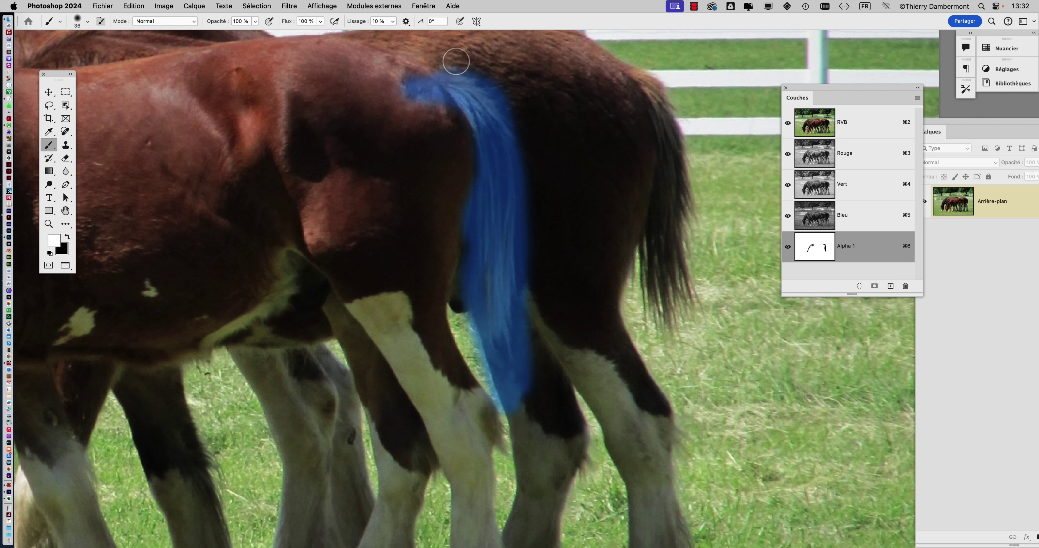
Paint in white along both edges and around the tip of the tail to remove the mask overflow.
mouse_move(459, 58)
left_mouse_down()
mouse_move(501, 88)
mouse_move(528, 171)
mouse_move(502, 421)
left_mouse_up()
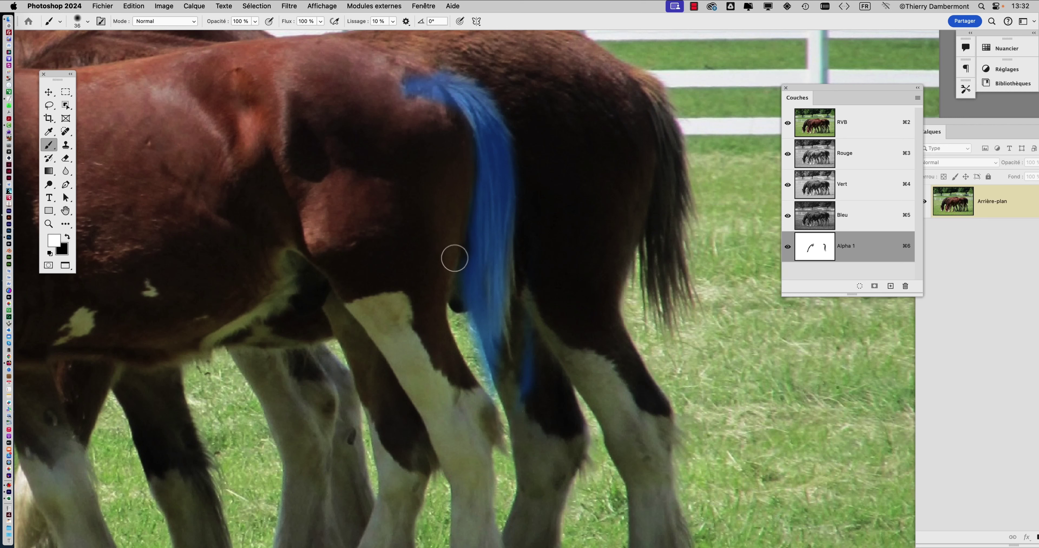
mouse_move(457, 289)
left_mouse_down()
mouse_move(509, 391)
mouse_move(540, 340)
left_mouse_up()
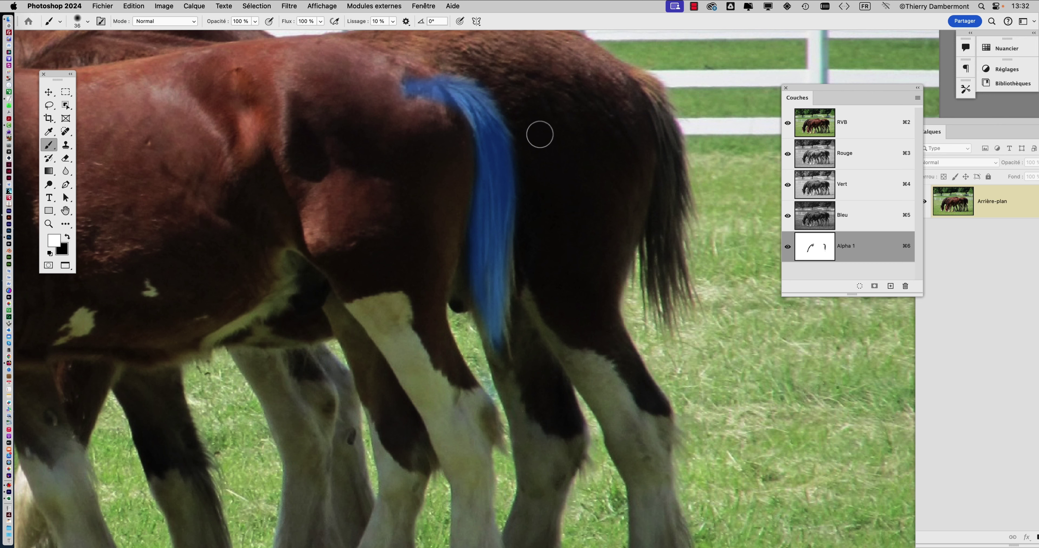
Hide the RGB composite to examine the mane and tail mask on its own, and show the image again.
scroll(523, 244, "down", 2)
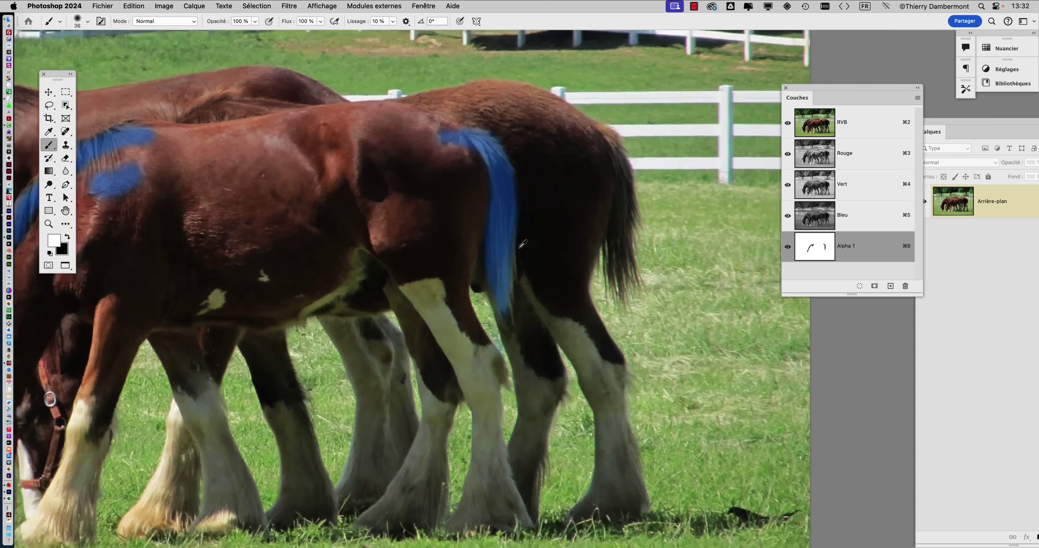
scroll(523, 243, "down", 2)
scroll(374, 247, "up", 5)
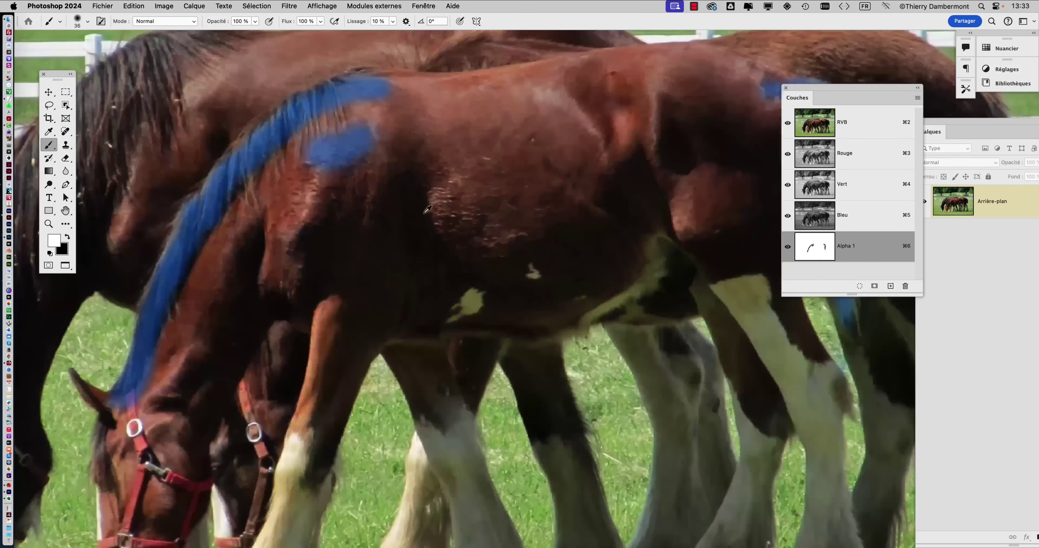
scroll(430, 224, "down", 1)
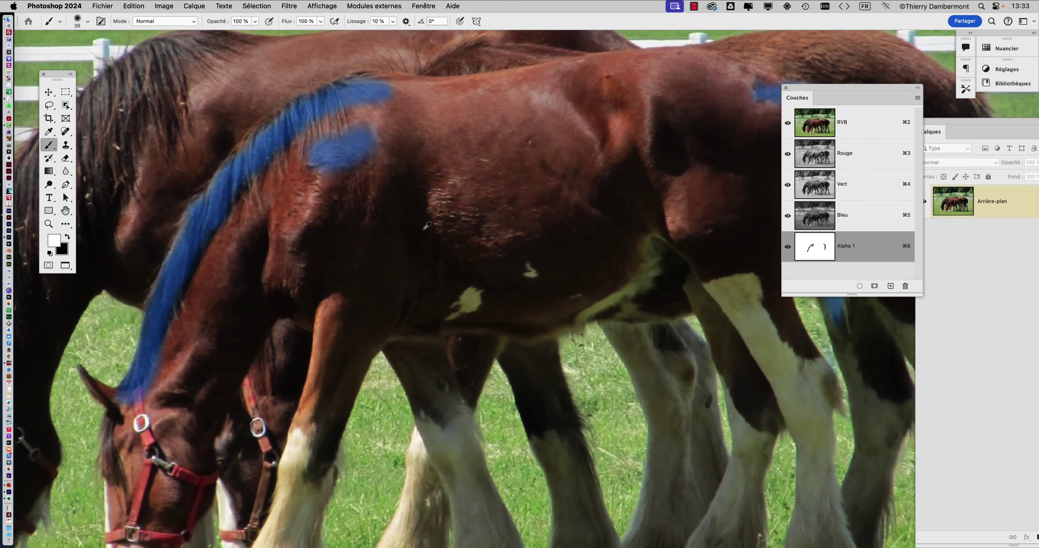
scroll(363, 185, "down", 1)
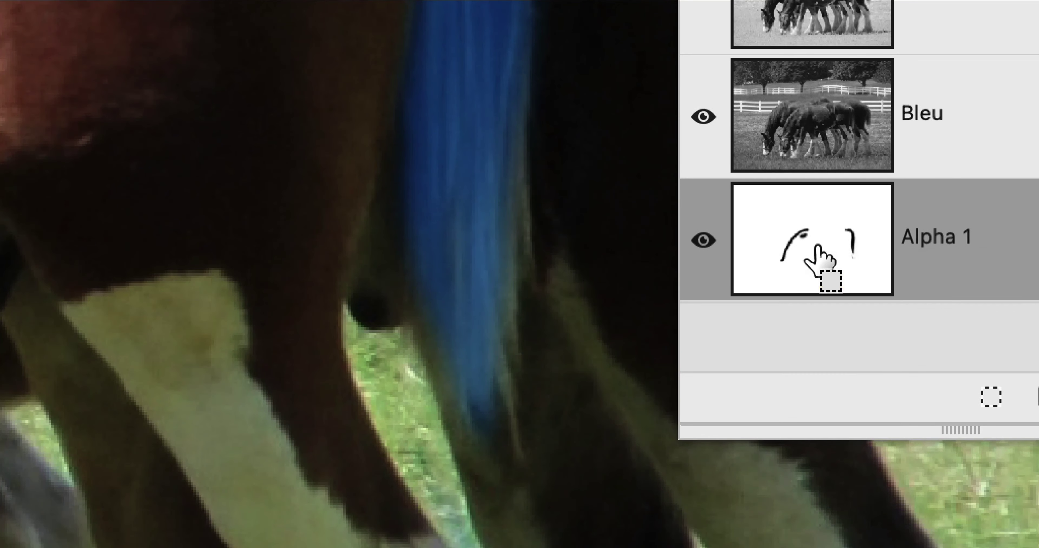
left_click(816, 256, "super")
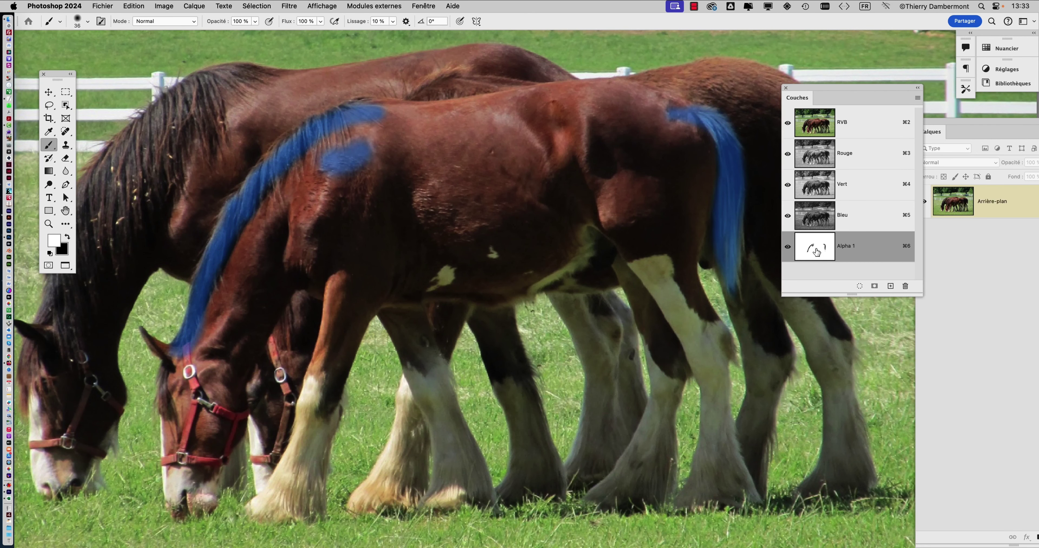
left_click(788, 124)
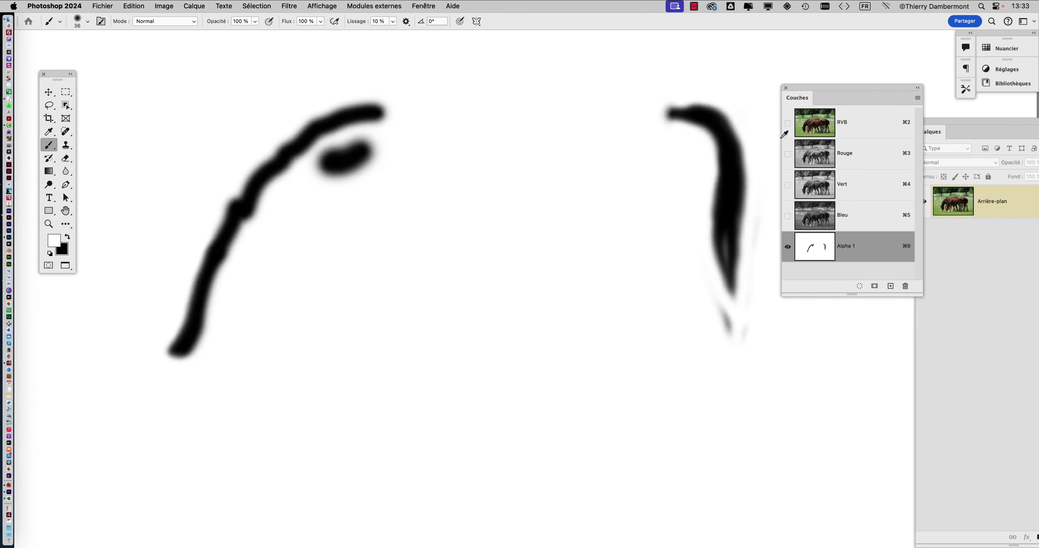
scroll(688, 202, "down", 3)
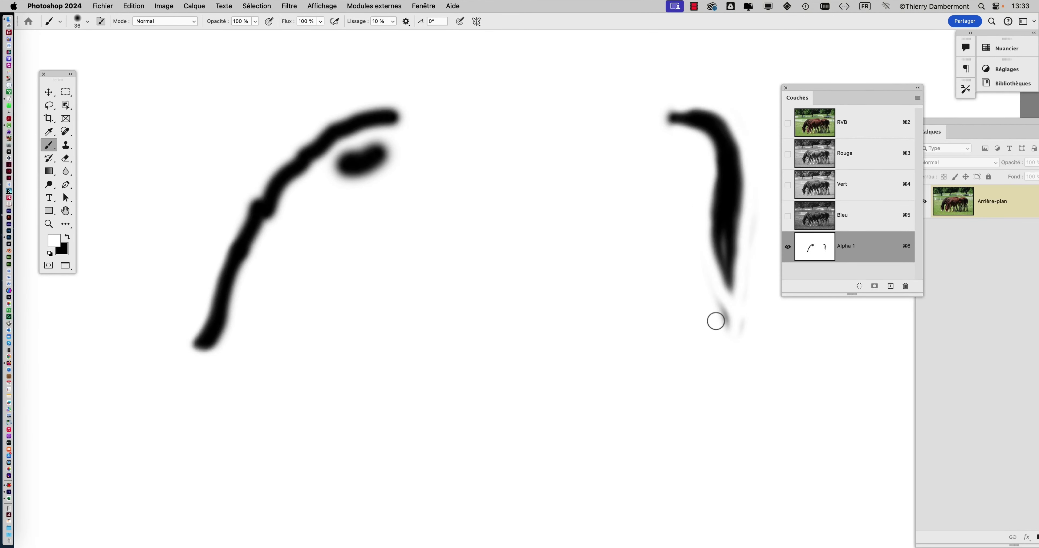
left_click_drag(693, 288, 567, 291)
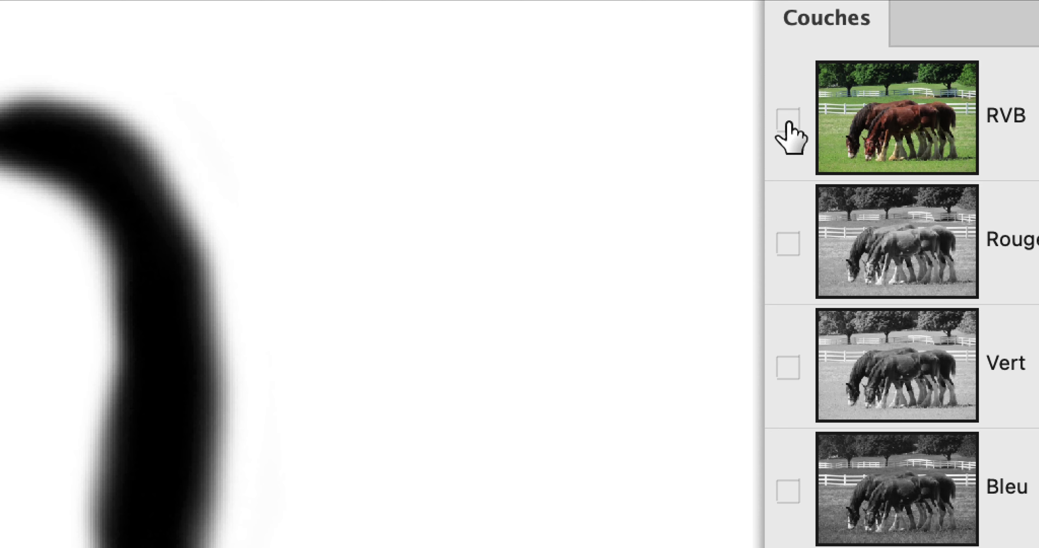
left_click(788, 123)
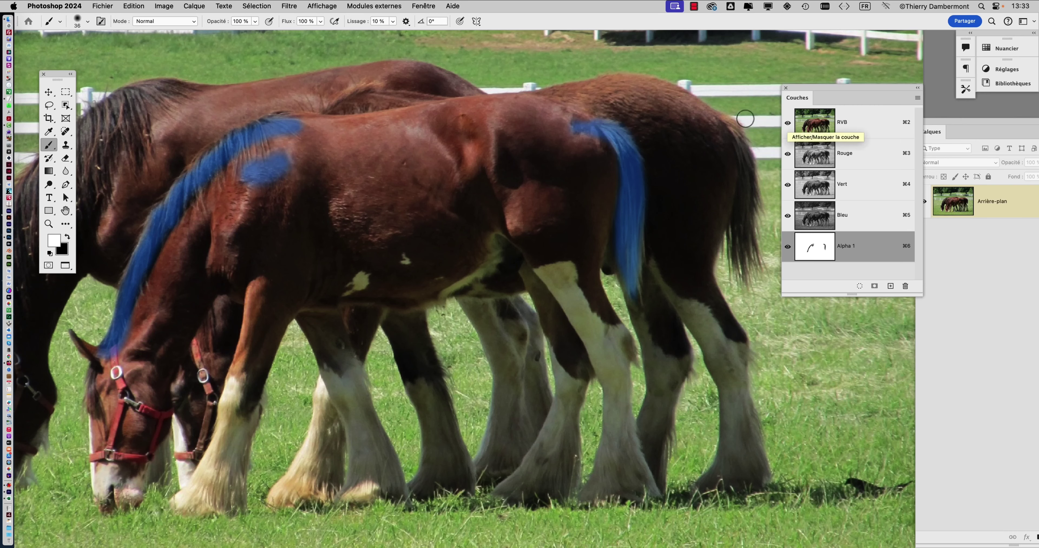
Reduce the brush to 28 pixels and paint a black band inside the horse's back contour, from the withers towards the croup.
left_click_drag(583, 205, 716, 162)
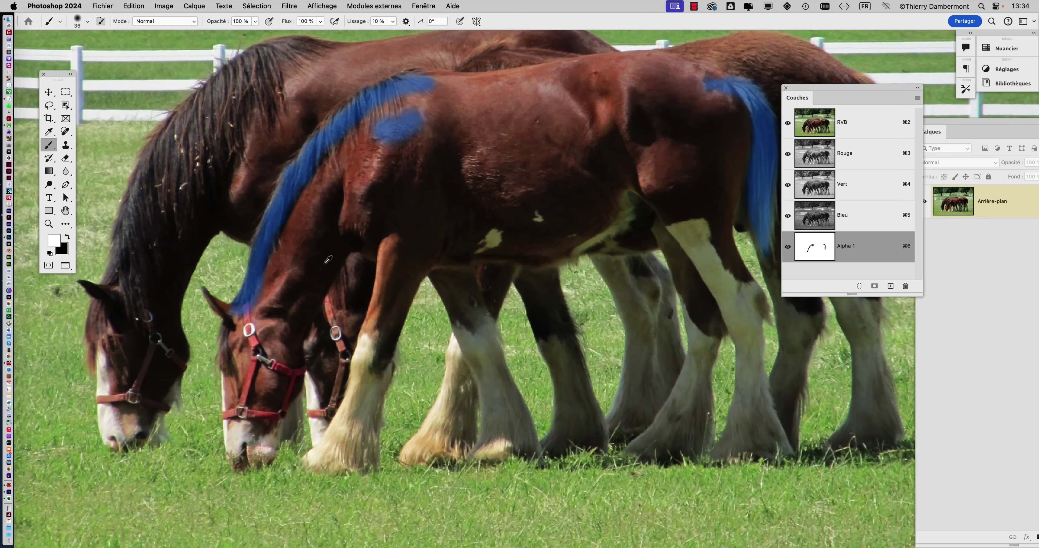
scroll(436, 297, "down", 2)
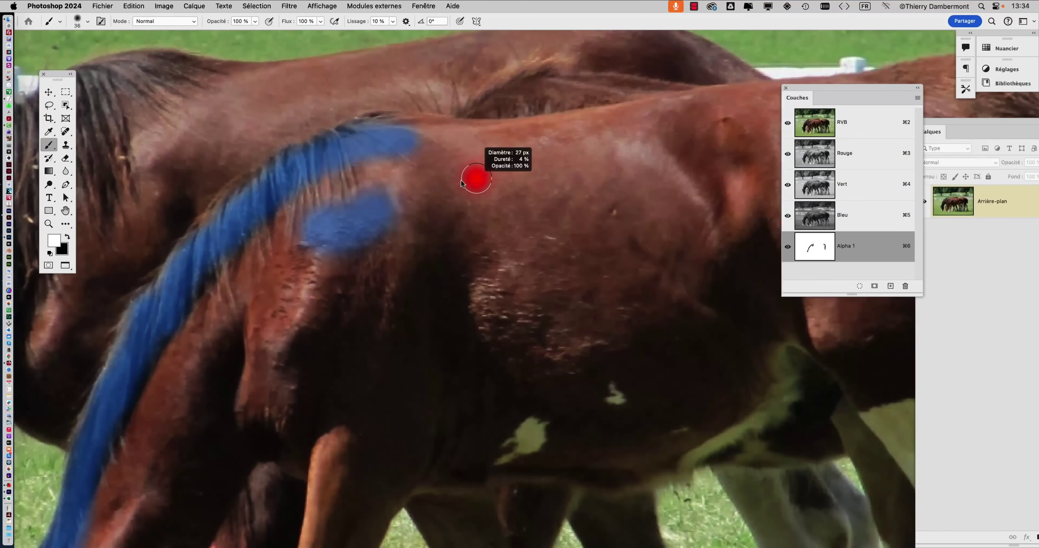
left_click_drag(461, 179, 452, 178)
mouse_move(461, 218)
left_mouse_down()
mouse_move(485, 231)
mouse_move(568, 174)
mouse_move(576, 185)
mouse_move(565, 196)
mouse_move(578, 186)
mouse_move(574, 233)
mouse_move(553, 228)
mouse_move(554, 201)
mouse_move(531, 202)
left_mouse_up()
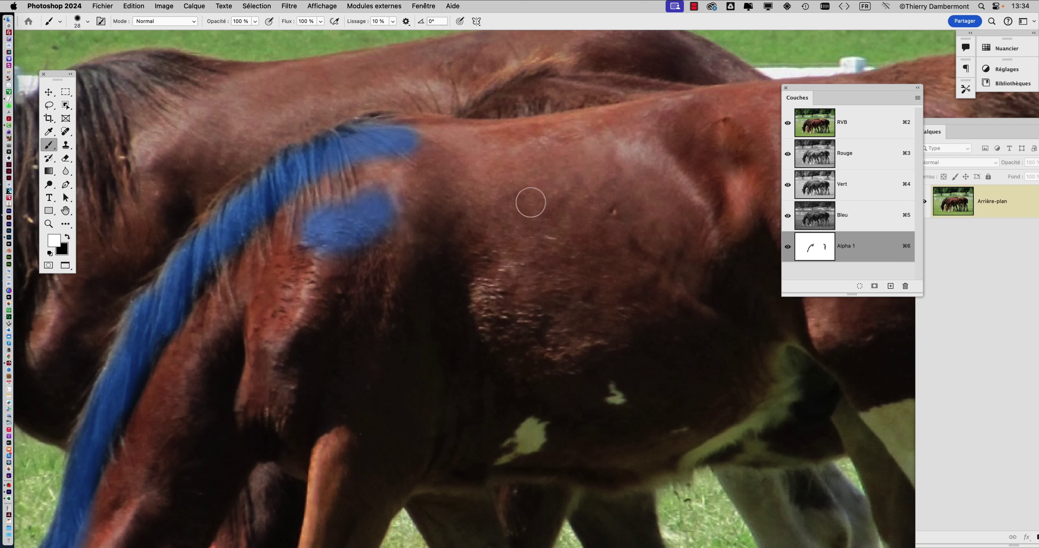
key("x")
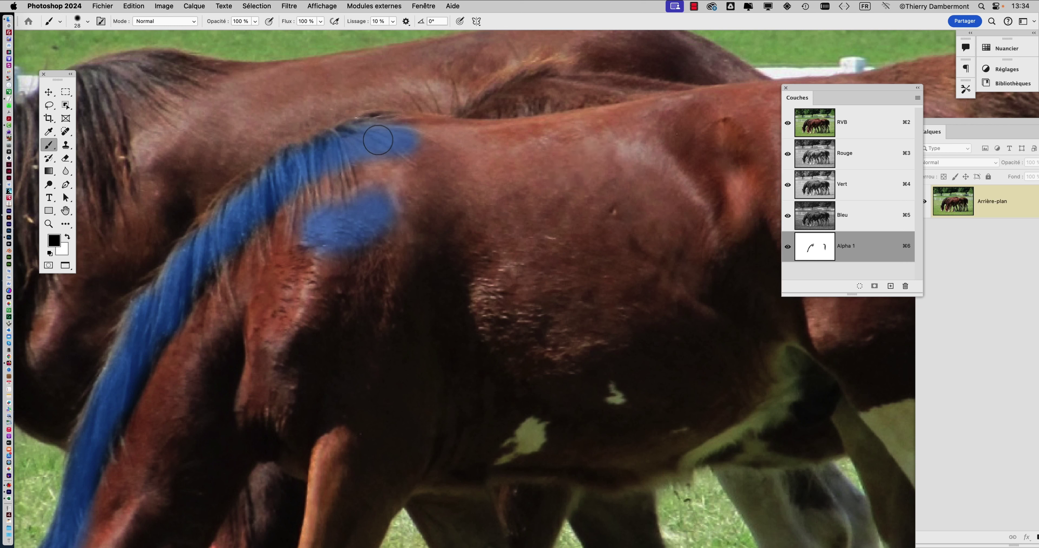
left_click_drag(377, 136, 622, 134)
left_click_drag(566, 173, 355, 245)
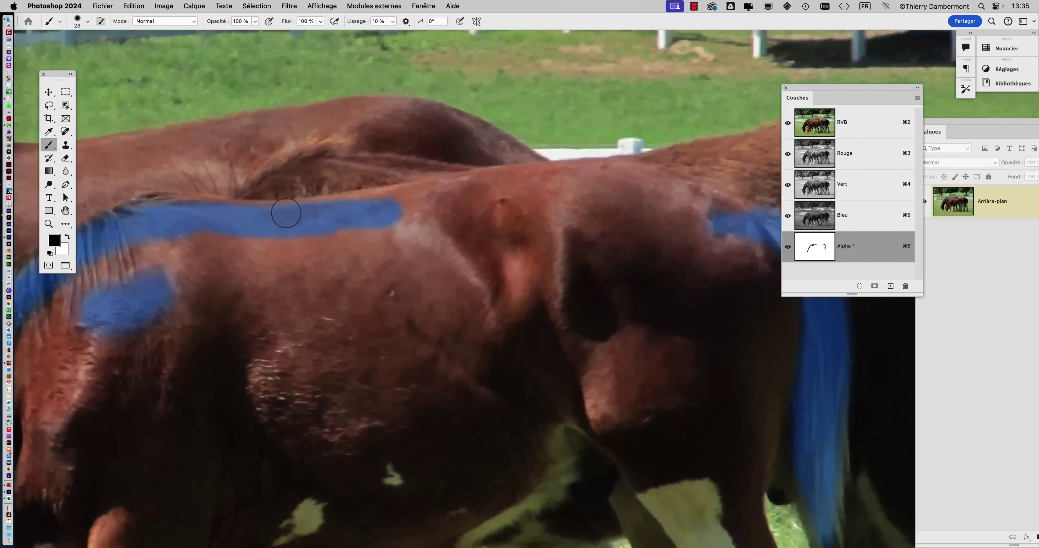
mouse_move(353, 211)
left_mouse_down()
mouse_move(497, 186)
mouse_move(309, 220)
left_mouse_up()
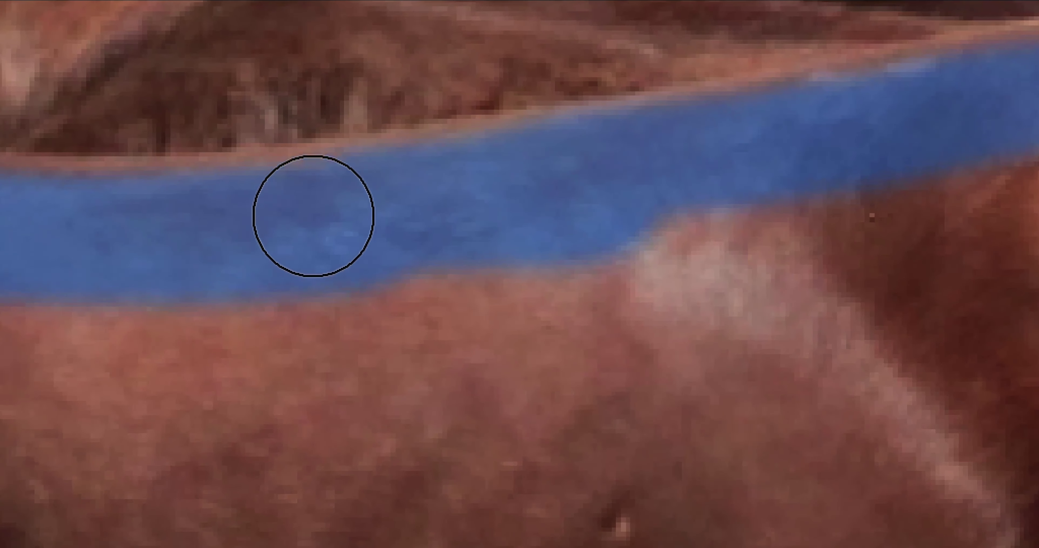
key("v")
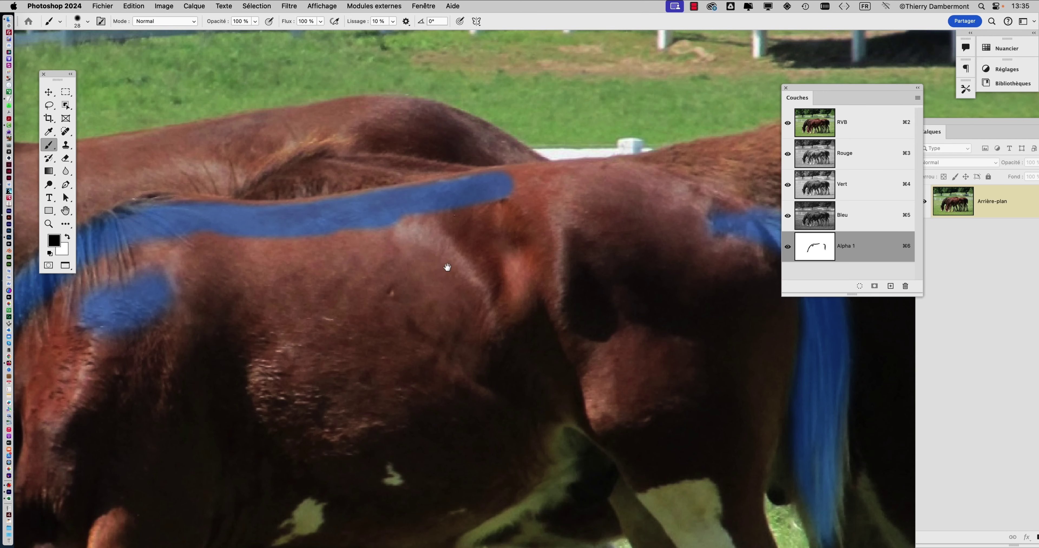
left_click_drag(447, 267, 382, 282)
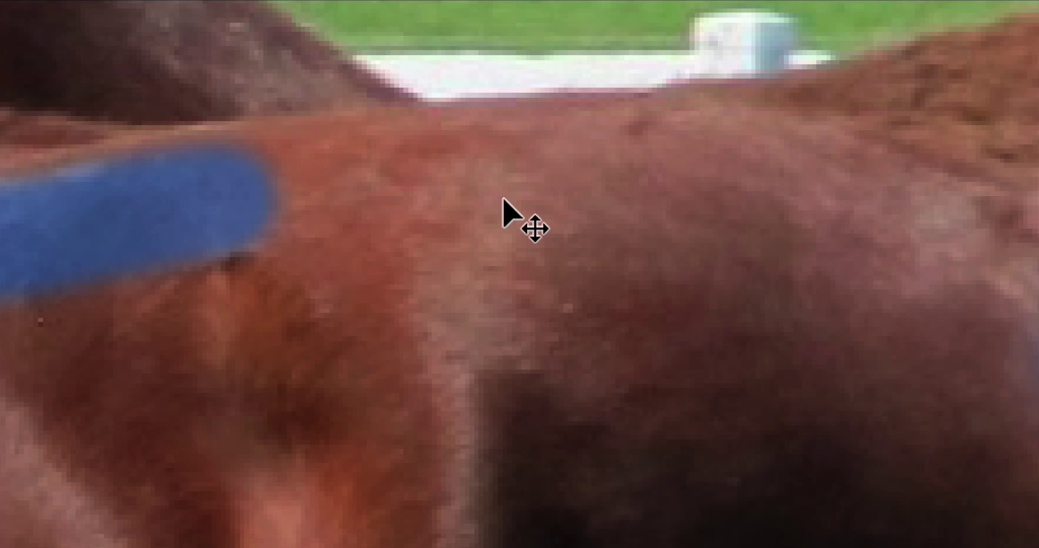
Extend the black band over the croup to the base of the tail with a 25-pixel brush.
key("b")
left_click_drag(225, 197, 482, 174)
mouse_move(476, 190)
left_mouse_down()
mouse_move(472, 262)
mouse_move(484, 305)
left_mouse_up()
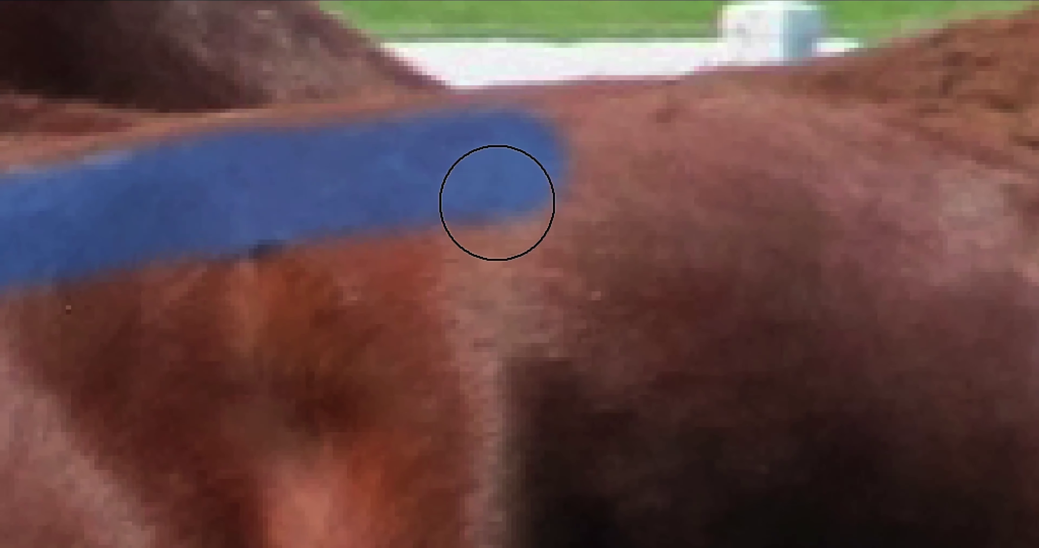
left_click_drag(360, 187, 628, 151)
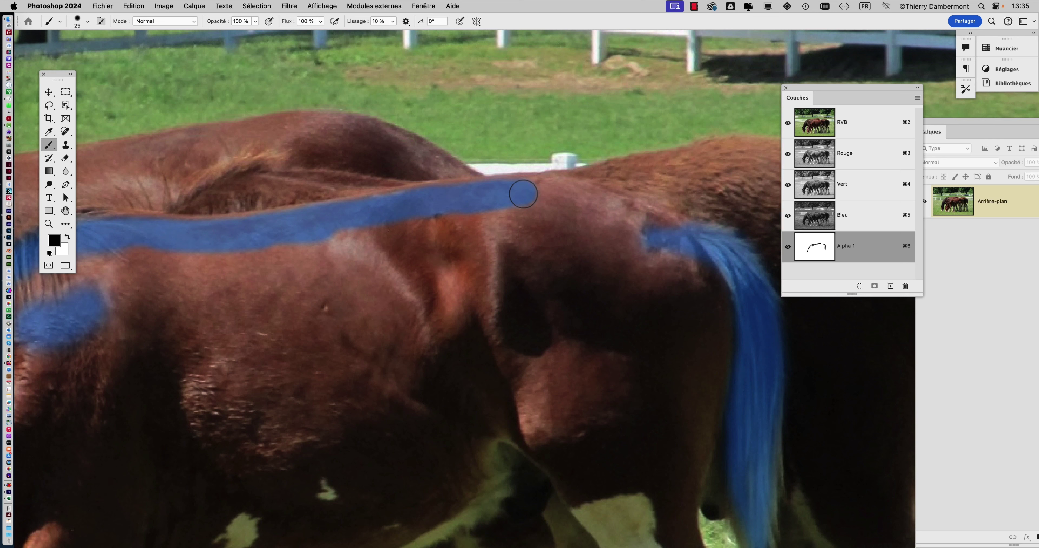
mouse_move(523, 194)
left_mouse_down()
mouse_move(574, 192)
mouse_move(681, 238)
mouse_move(546, 169)
left_mouse_up()
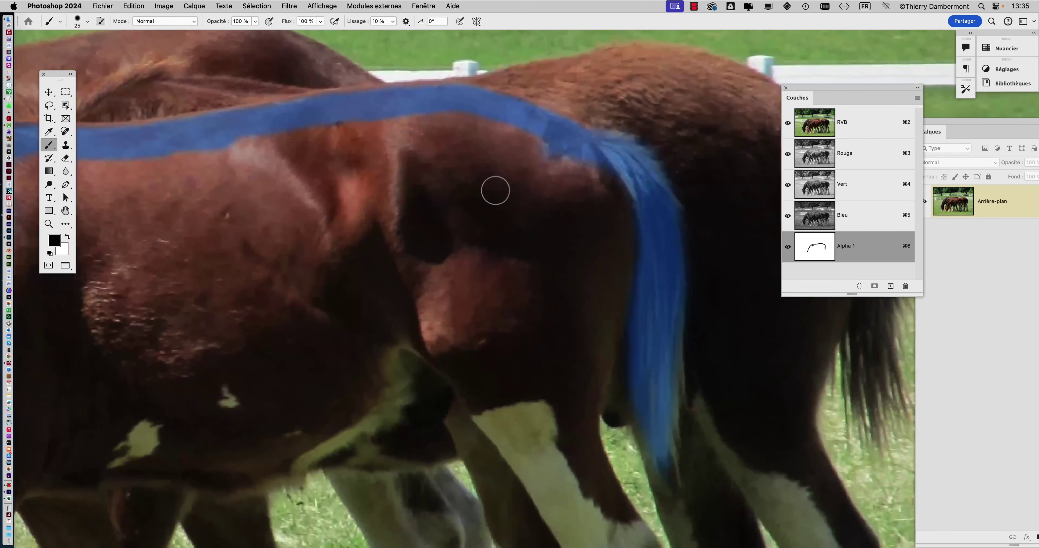
Paint in black down the near hind leg's rear contour, from beside the tail to below the hock.
left_click_drag(495, 191, 457, 80)
mouse_move(575, 190)
left_mouse_down()
mouse_move(543, 293)
mouse_move(482, 151)
mouse_move(491, 148)
mouse_move(507, 250)
mouse_move(578, 369)
mouse_move(563, 355)
mouse_move(527, 204)
mouse_move(545, 225)
left_mouse_up()
left_click(546, 290, "super")
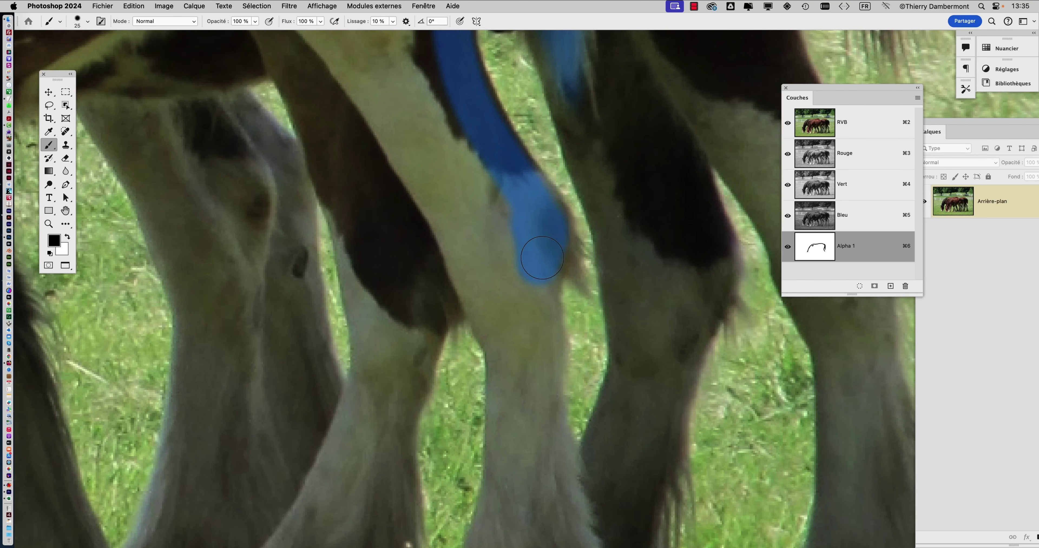
left_click_drag(539, 274, 543, 312)
key("super+minus")
key("super+minus")
mouse_move(537, 304)
left_mouse_down()
mouse_move(570, 202)
mouse_move(554, 232)
mouse_move(554, 272)
mouse_move(538, 267)
mouse_move(519, 208)
mouse_move(522, 194)
mouse_move(540, 201)
left_mouse_up()
Paint in black inside the front and rear contours of the foreground horse's other hind leg, down to below the hock.
mouse_move(507, 186)
left_mouse_down()
mouse_move(498, 162)
mouse_move(476, 201)
left_mouse_up()
left_click_drag(465, 240, 457, 250)
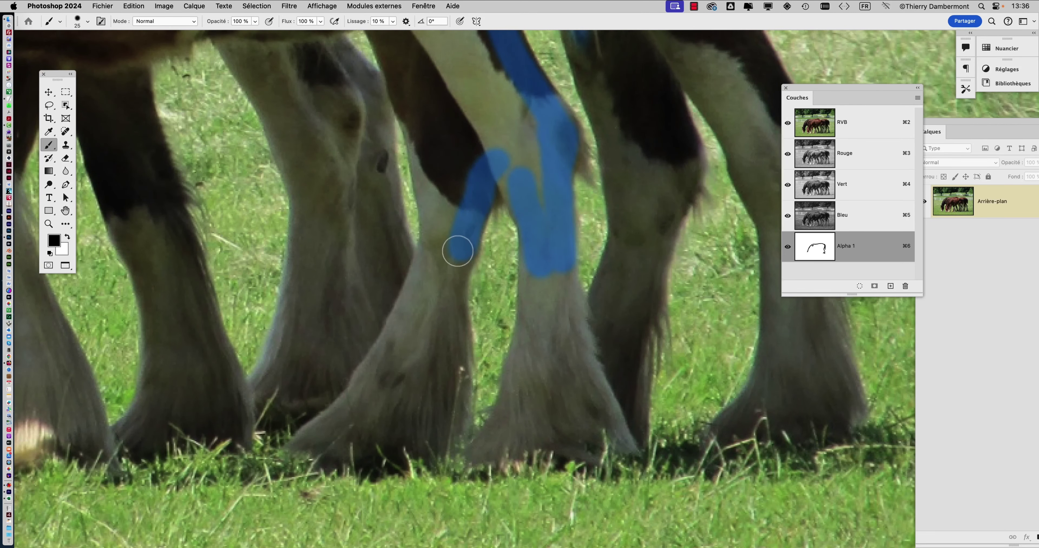
left_click_drag(457, 188, 490, 232)
left_click_drag(455, 100, 470, 118)
left_click(417, 70)
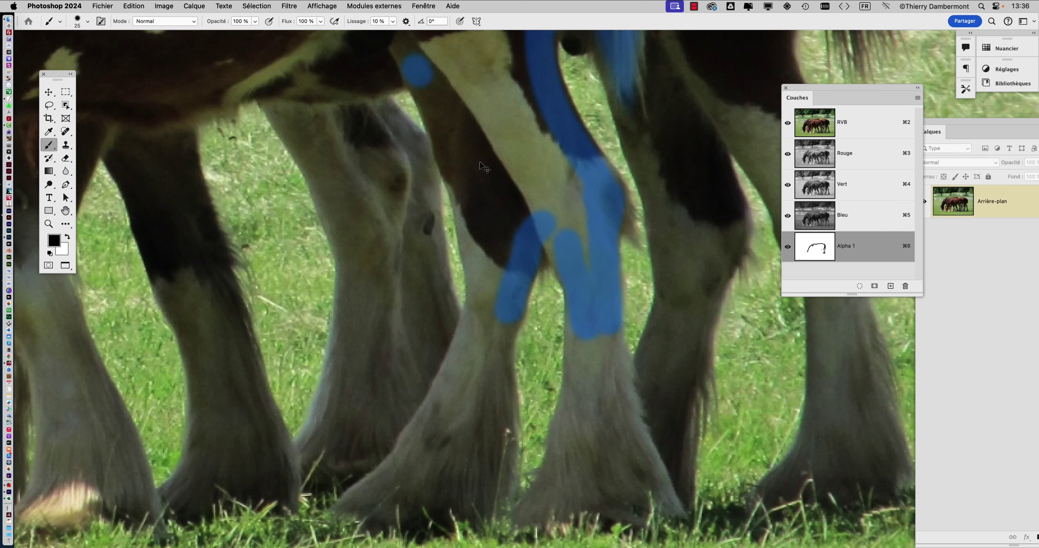
left_click_drag(412, 69, 453, 145)
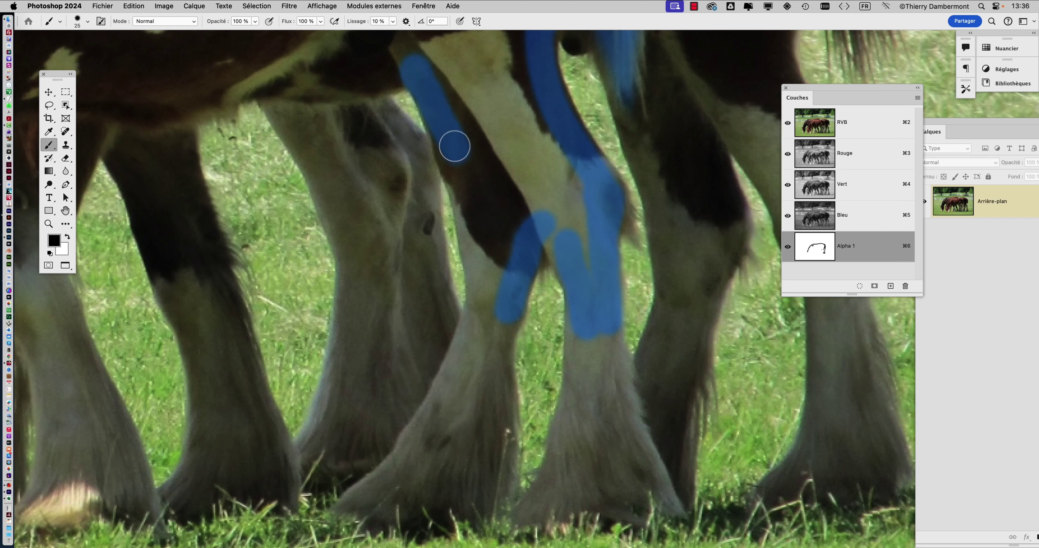
mouse_move(452, 149)
left_mouse_down()
mouse_move(485, 284)
mouse_move(485, 318)
mouse_move(486, 299)
mouse_move(463, 361)
left_mouse_up()
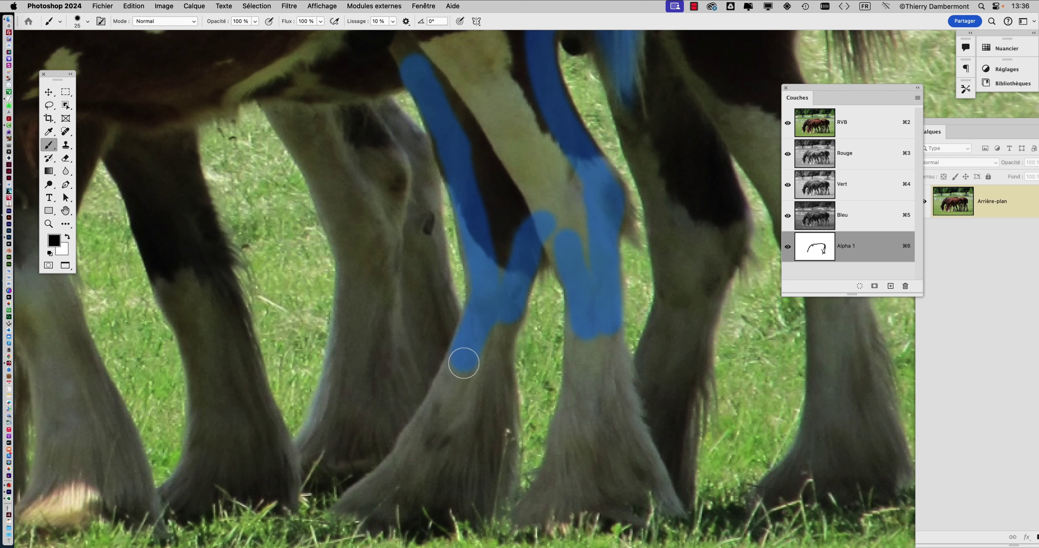
scroll(505, 316, "down", 3)
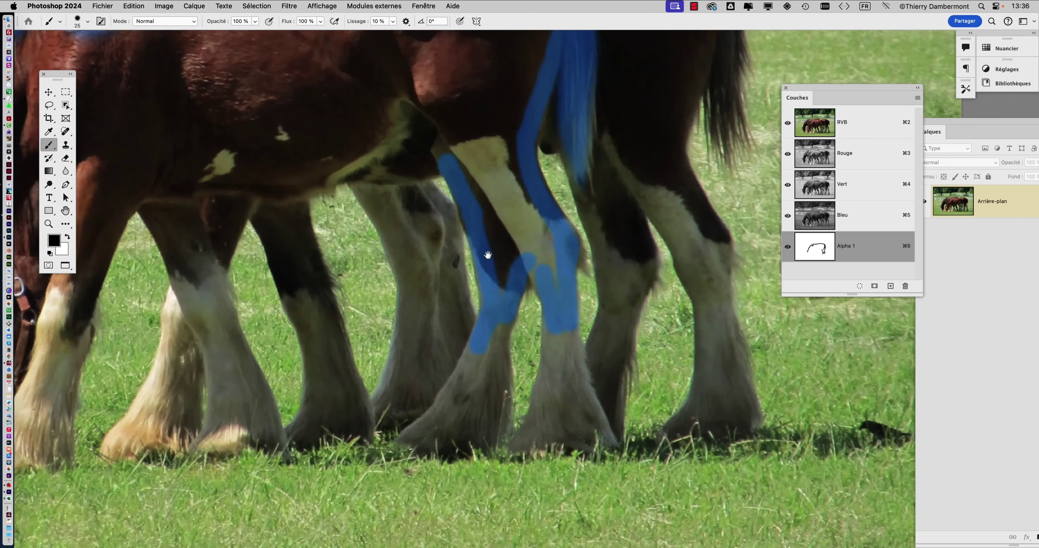
scroll(484, 252, "up", 5)
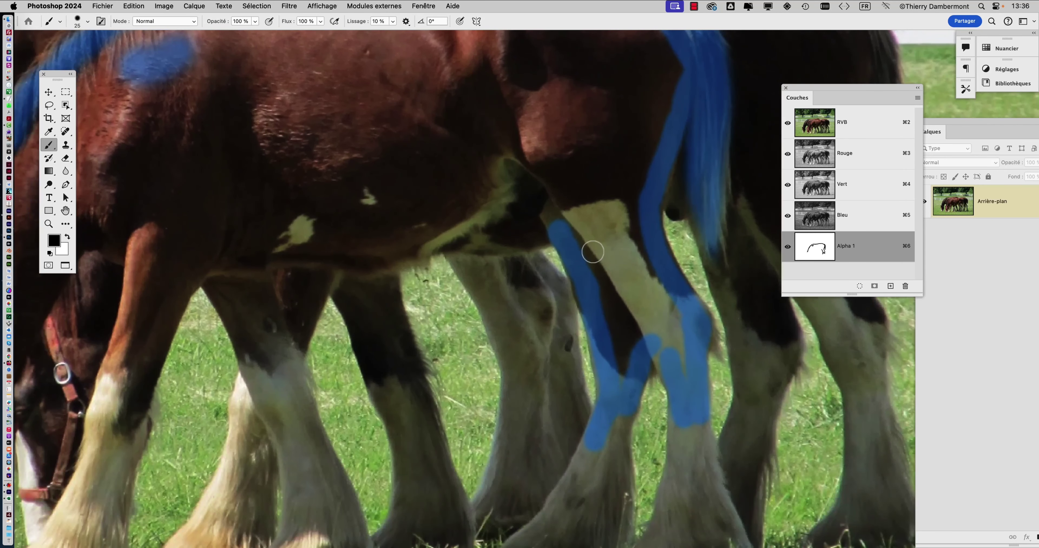
scroll(607, 280, "down", 1)
scroll(607, 279, "down", 1)
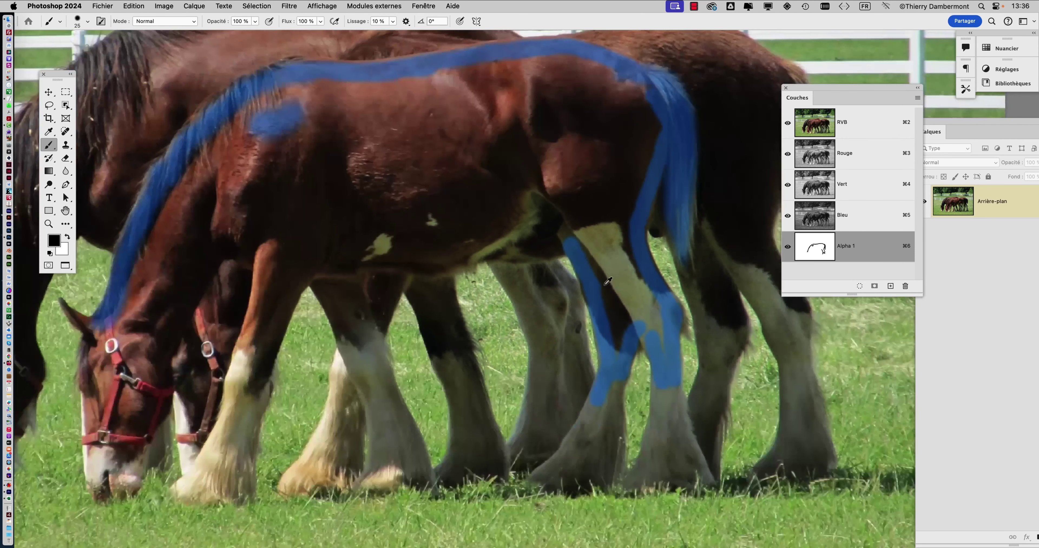
Paint a black band inside the foreground horse's belly contour with a 44-pixel brush, from the hind leg forward to the front leg.
scroll(500, 240, "up", 2)
mouse_move(499, 236)
left_mouse_down()
mouse_move(513, 190)
mouse_move(526, 208)
mouse_move(526, 193)
mouse_move(519, 212)
mouse_move(529, 216)
mouse_move(467, 242)
mouse_move(449, 264)
mouse_move(397, 276)
mouse_move(309, 263)
mouse_move(683, 225)
left_mouse_up()
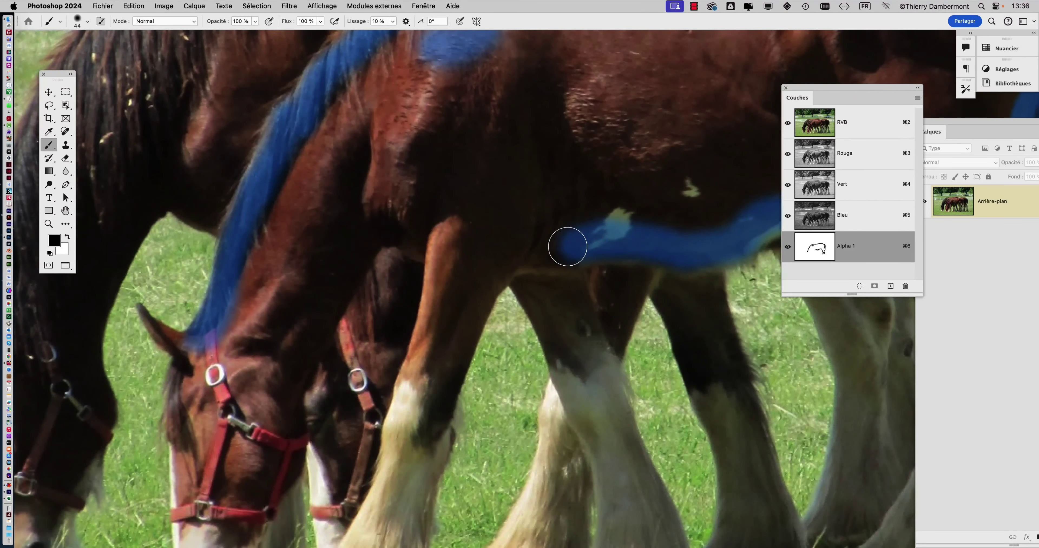
mouse_move(567, 247)
left_mouse_down()
mouse_move(496, 258)
mouse_move(498, 289)
mouse_move(477, 286)
left_mouse_up()
Reduce the brush to 22 pixels and paint in black inside both contours of the horse's two front legs, down to the knees.
left_click(496, 266, "ctrl+alt")
left_click_drag(485, 339, 494, 287)
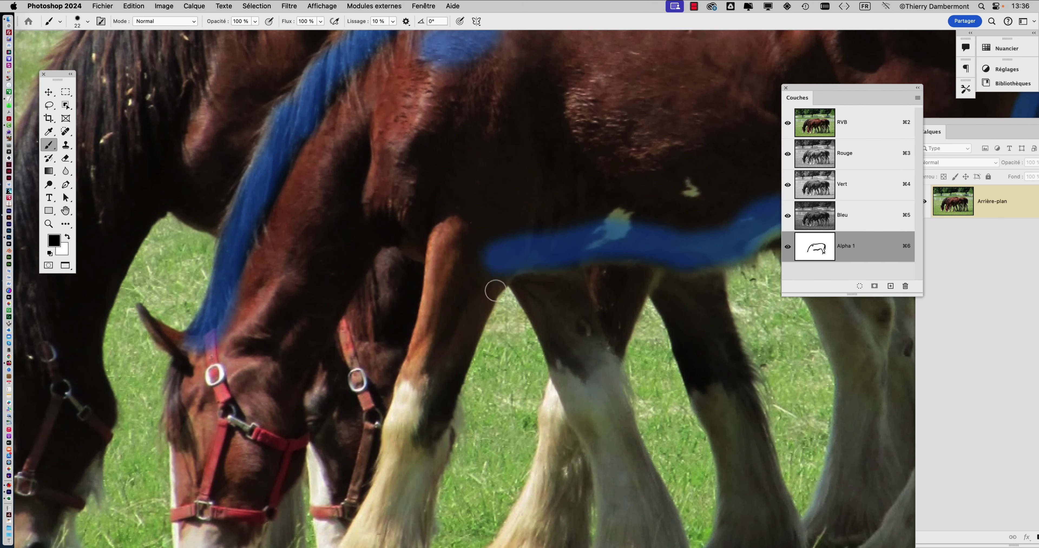
scroll(498, 241, "down", 3)
left_click_drag(498, 164, 437, 322)
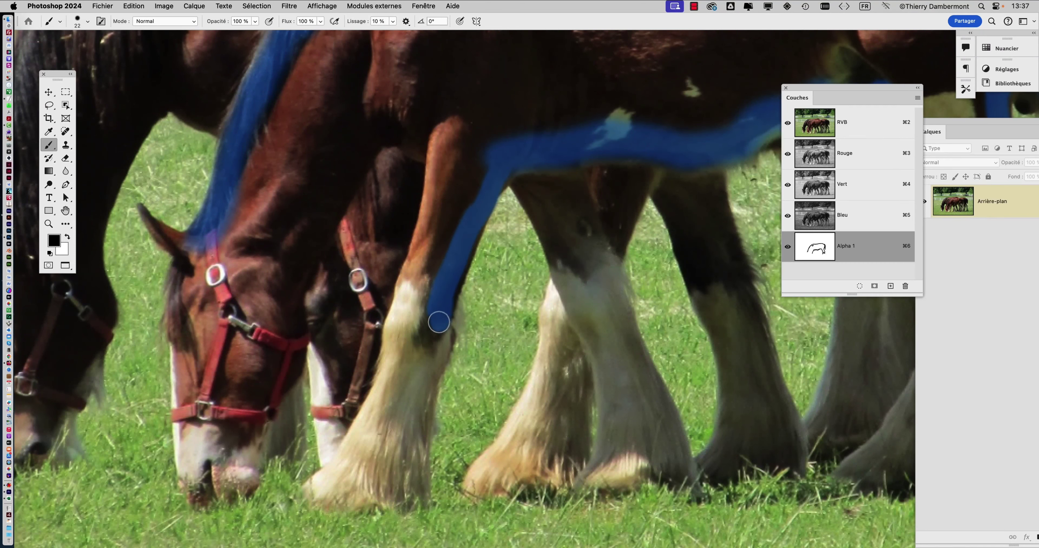
left_click_drag(522, 183, 611, 363)
mouse_move(557, 155)
left_mouse_down()
mouse_move(603, 250)
mouse_move(623, 338)
left_mouse_up()
scroll(544, 189, "down", 1)
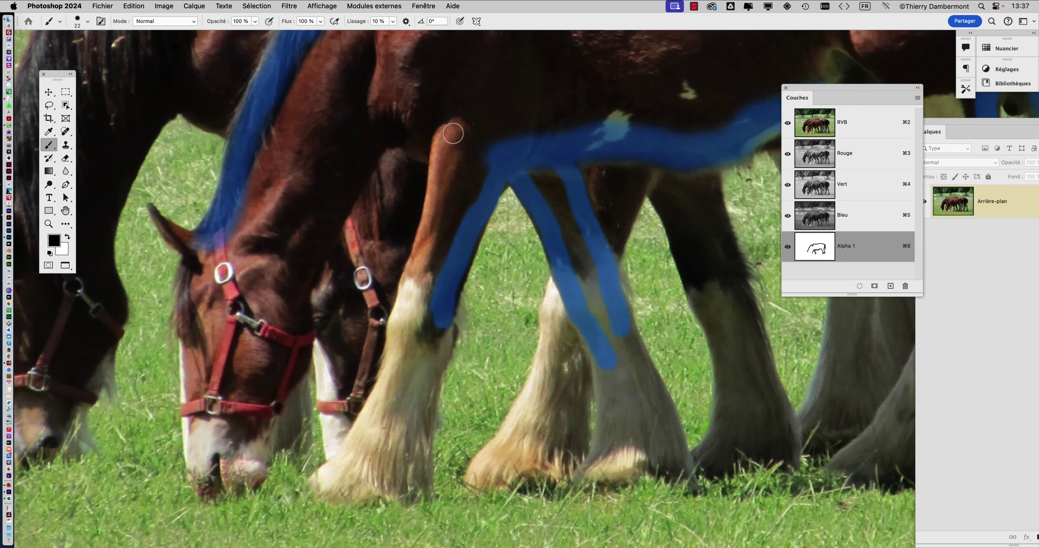
left_click_drag(456, 126, 407, 297)
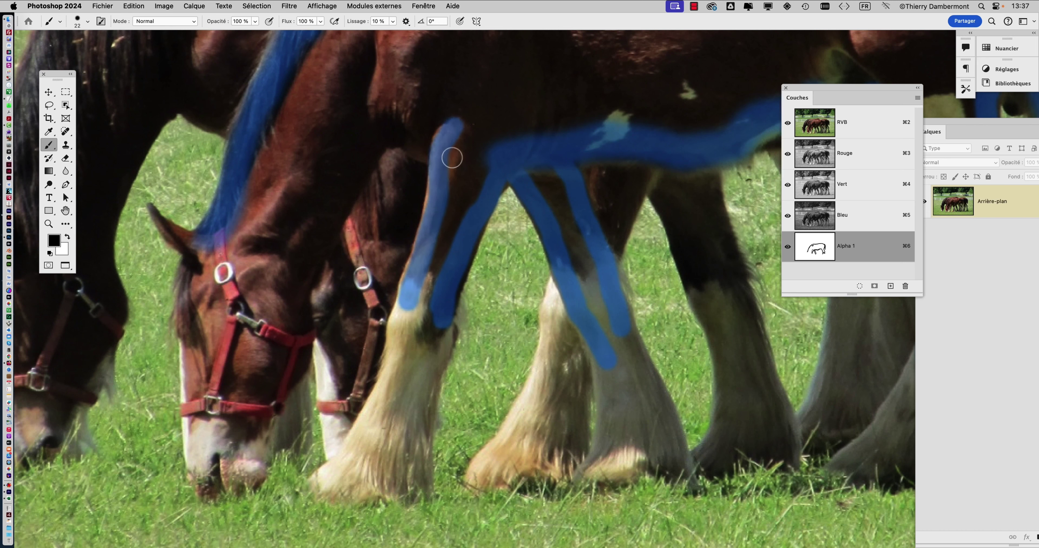
Paint in black from the chest along the throat and jaw, around the muzzle and up the face, covering the forelock with a 29-pixel brush.
mouse_move(428, 154)
left_mouse_down()
mouse_move(401, 135)
mouse_move(381, 137)
mouse_move(365, 161)
mouse_move(500, 93)
mouse_move(457, 153)
mouse_move(434, 222)
left_mouse_up()
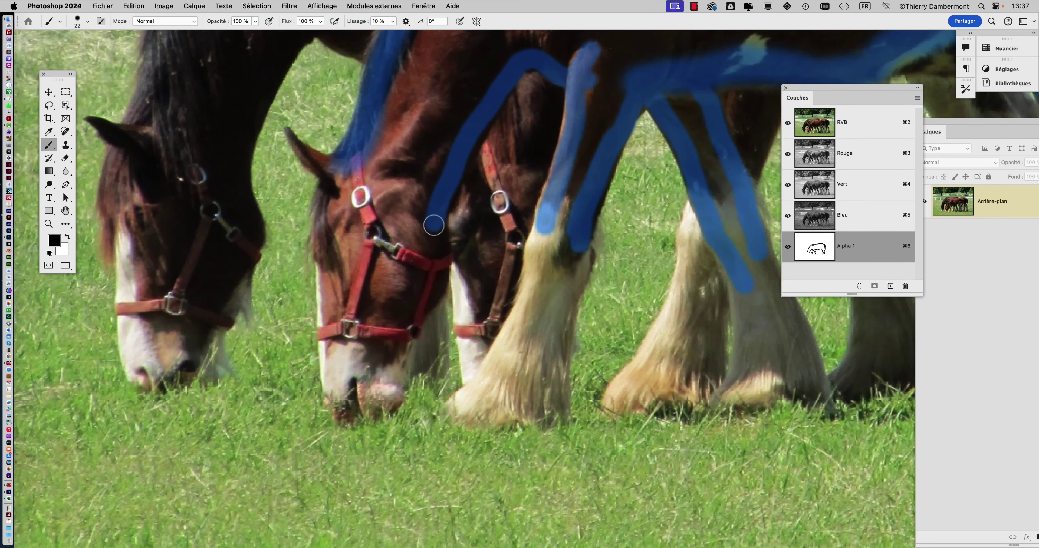
scroll(437, 242, "up", 3)
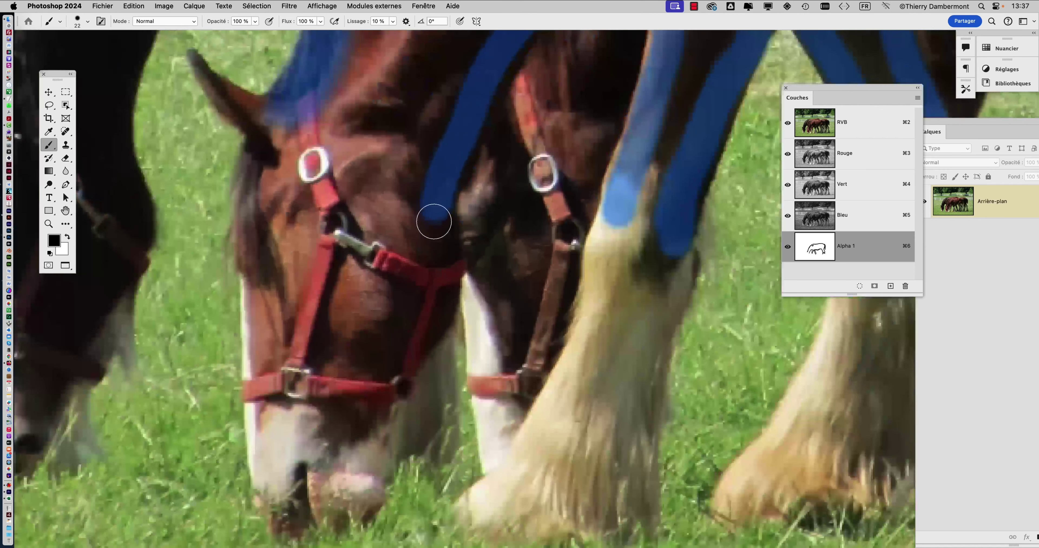
mouse_move(438, 238)
left_mouse_down()
mouse_move(433, 312)
mouse_move(367, 404)
mouse_move(357, 497)
mouse_move(291, 516)
mouse_move(269, 483)
mouse_move(266, 462)
mouse_move(272, 501)
mouse_move(252, 260)
left_mouse_up()
left_click_drag(246, 389, 279, 381)
mouse_move(306, 281)
left_mouse_down()
mouse_move(260, 220)
mouse_move(259, 157)
mouse_move(275, 140)
left_mouse_up()
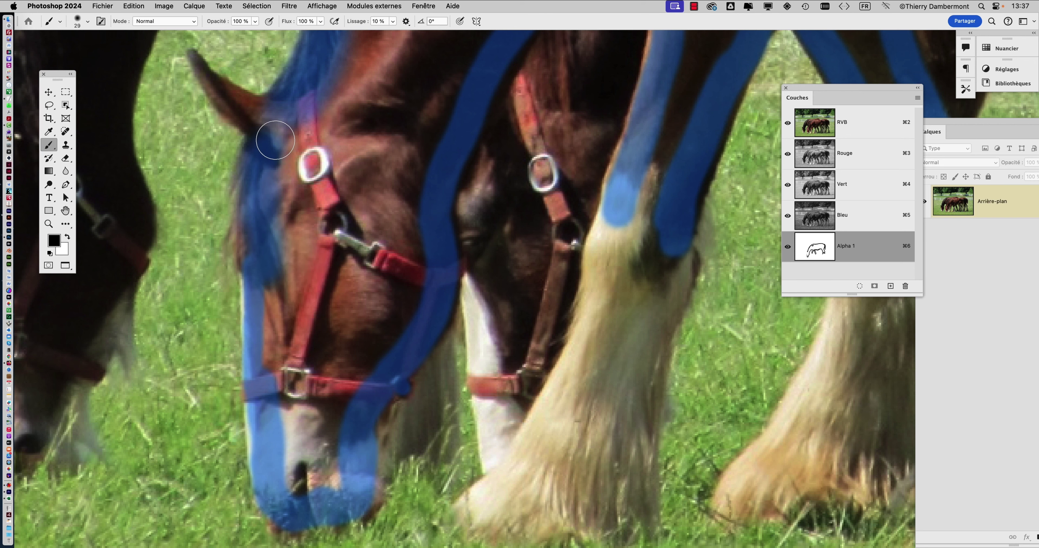
Reduce the brush to 6 pixels and paint in black inside both edges of the horse's ear, from its tip to the mane and forelock.
scroll(278, 161, "left", 5)
scroll(357, 233, "up", 5)
left_click_drag(426, 281, 408, 284)
scroll(359, 193, "up", 5)
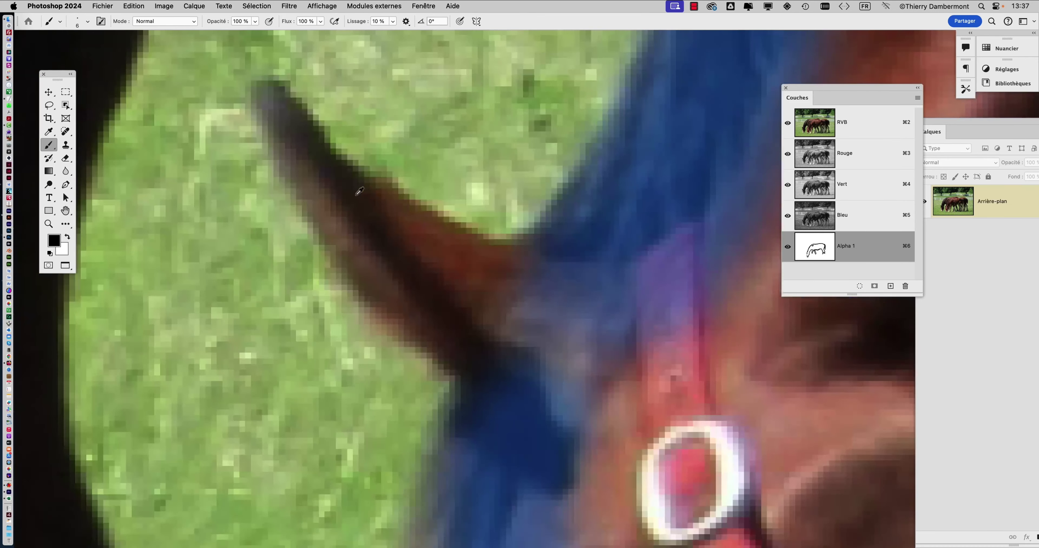
mouse_move(267, 90)
left_mouse_down()
mouse_move(367, 195)
mouse_move(447, 240)
left_mouse_up()
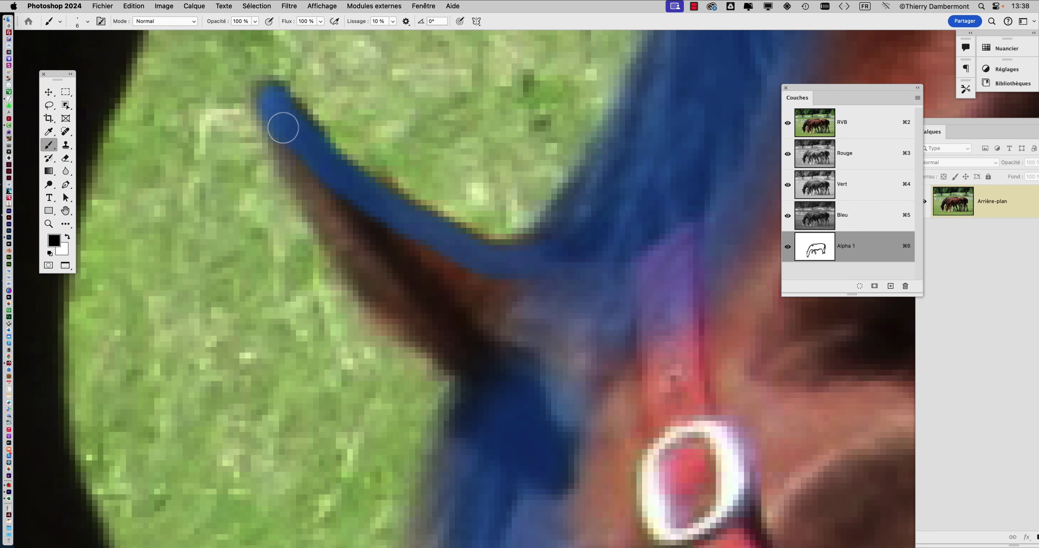
mouse_move(281, 125)
left_mouse_down()
mouse_move(356, 240)
mouse_move(515, 376)
left_mouse_up()
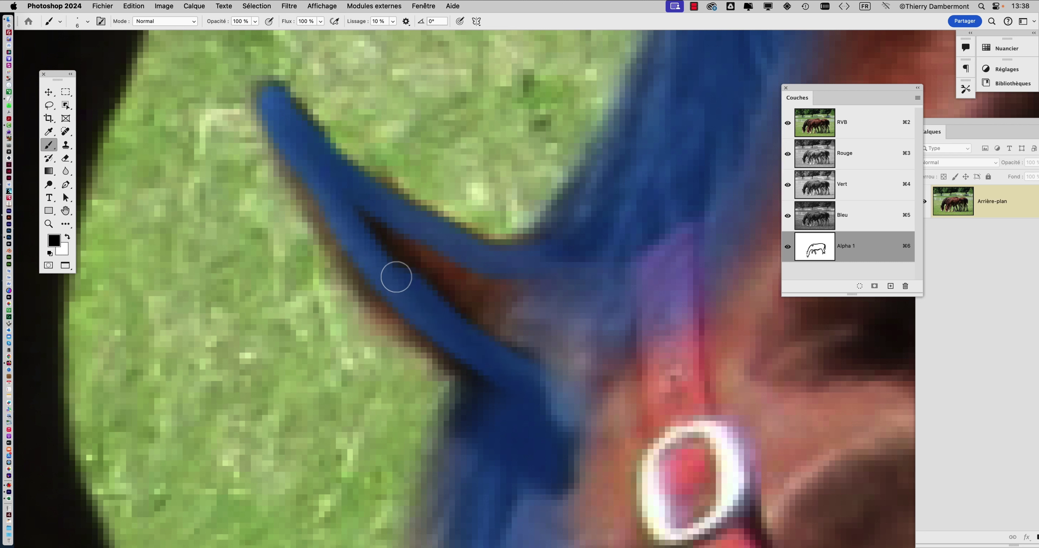
mouse_move(283, 128)
left_mouse_down()
mouse_move(352, 217)
mouse_move(377, 291)
mouse_move(506, 370)
left_mouse_up()
Enlarge the brush to 30 pixels and paint in black inside the leading front leg's lower contours and along the base of its hoof.
scroll(535, 347, "down", 5)
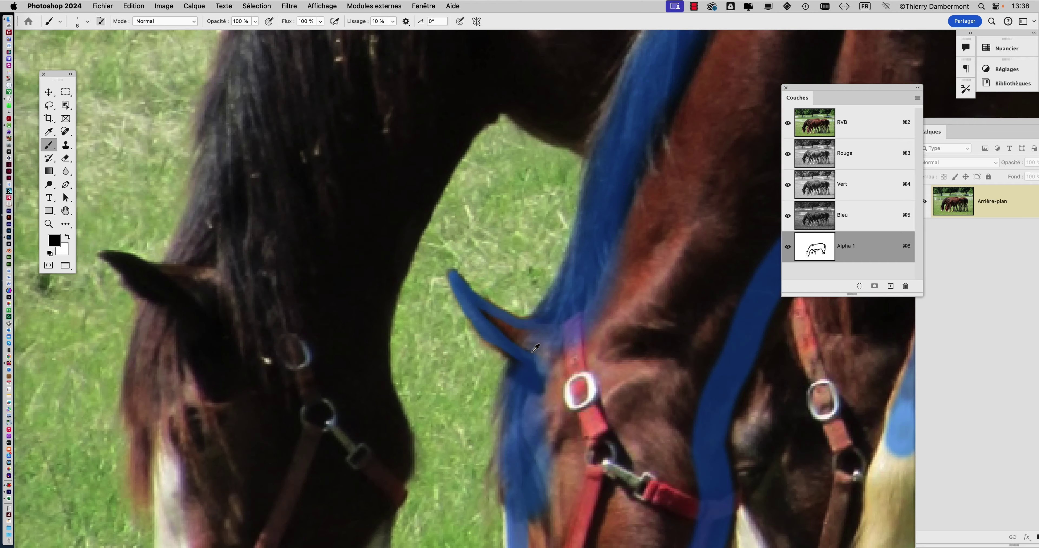
scroll(444, 274, "down", 5)
scroll(443, 274, "right", 5)
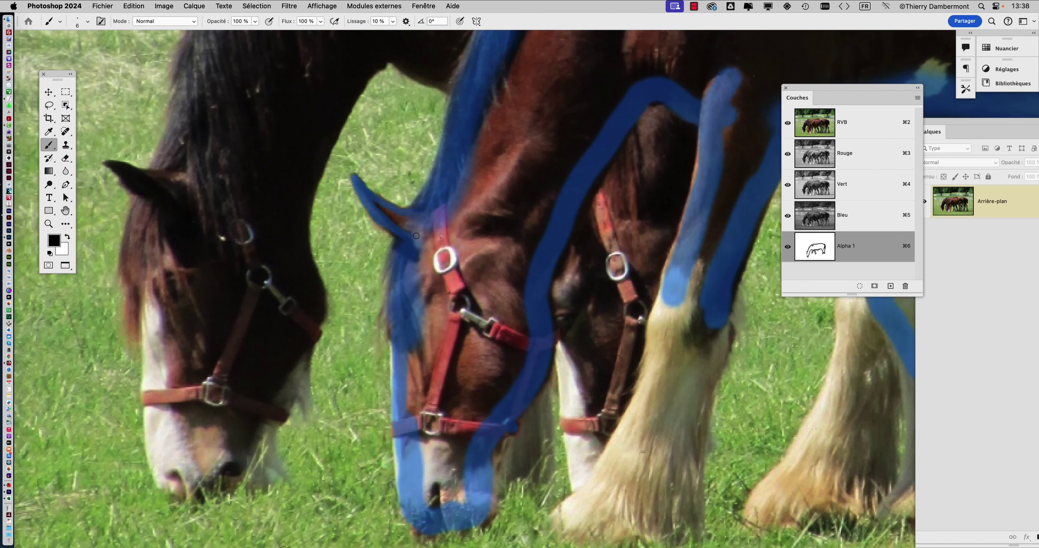
left_click_drag(417, 237, 417, 237)
scroll(548, 262, "down", 2)
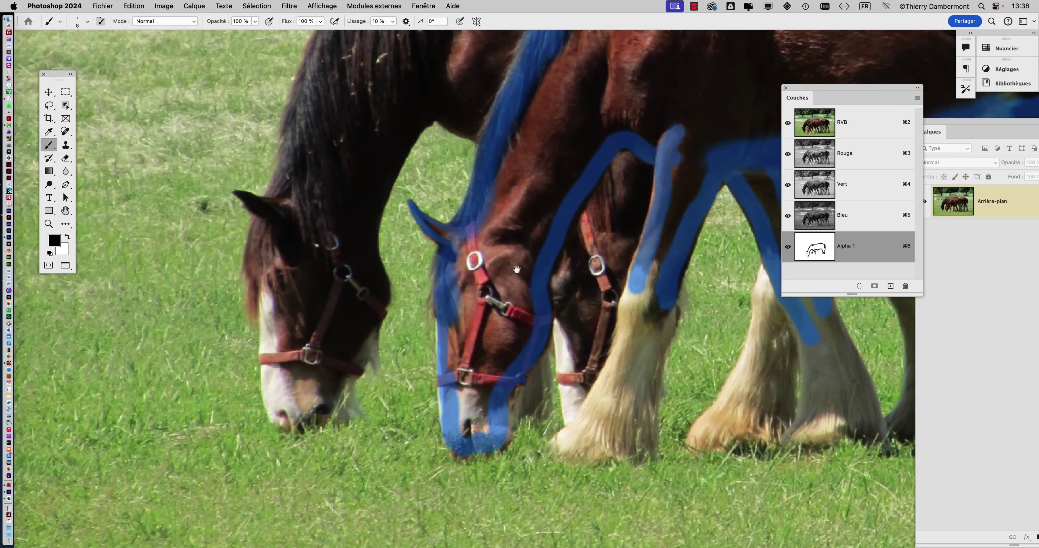
scroll(516, 268, "right", 4)
scroll(516, 268, "down", 3)
left_click_drag(498, 257, 500, 180)
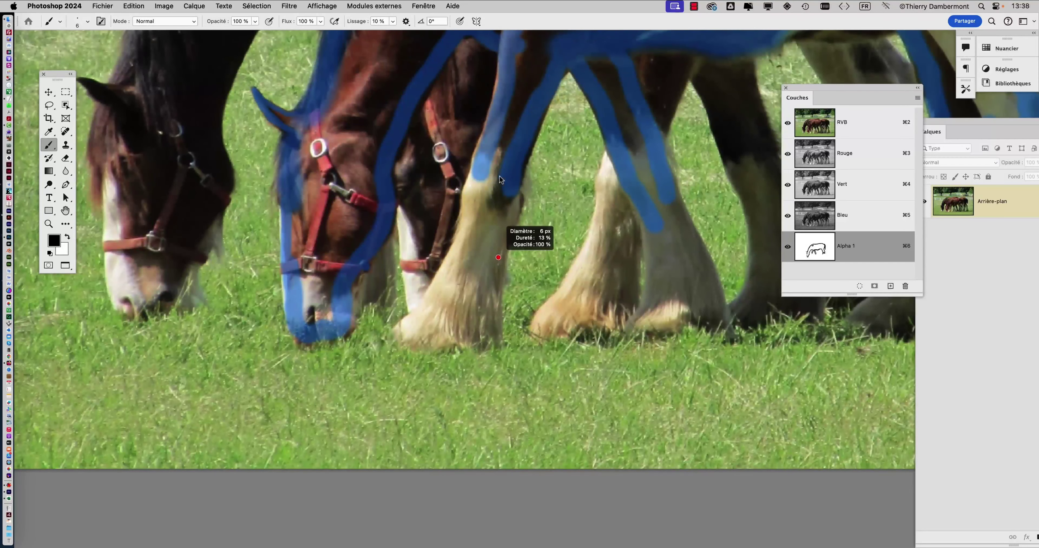
left_click_drag(576, 254, 605, 255)
left_click_drag(543, 213, 534, 212)
scroll(533, 213, "up", 2)
mouse_move(484, 169)
left_mouse_down()
mouse_move(393, 363)
mouse_move(490, 376)
mouse_move(504, 211)
left_mouse_up()
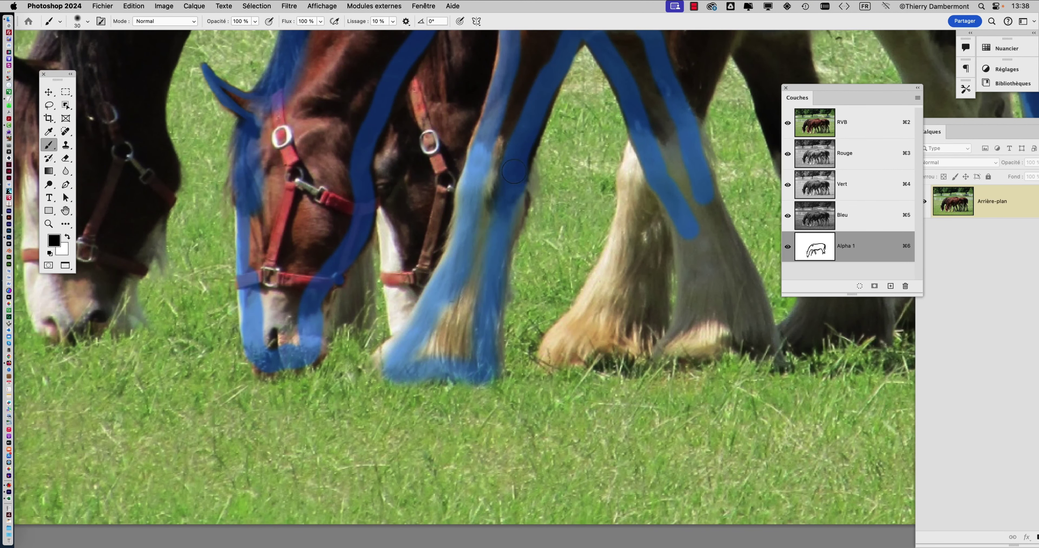
Paint in black inside the second front leg's lower contours and along its hoof base with the 30-pixel brush.
left_click_drag(533, 273, 435, 274)
left_click_drag(587, 231, 661, 357)
mouse_move(604, 197)
left_mouse_down()
mouse_move(664, 329)
mouse_move(656, 350)
left_mouse_up()
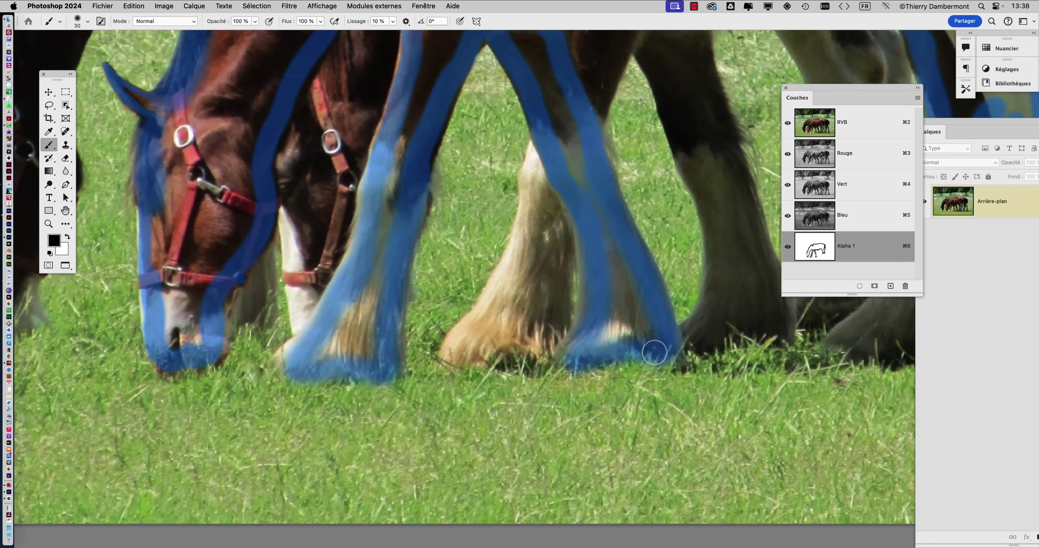
Paint in black inside the lower contours of both hind legs and along their hoof bases, closing each leg outline.
left_click_drag(568, 310, 224, 308)
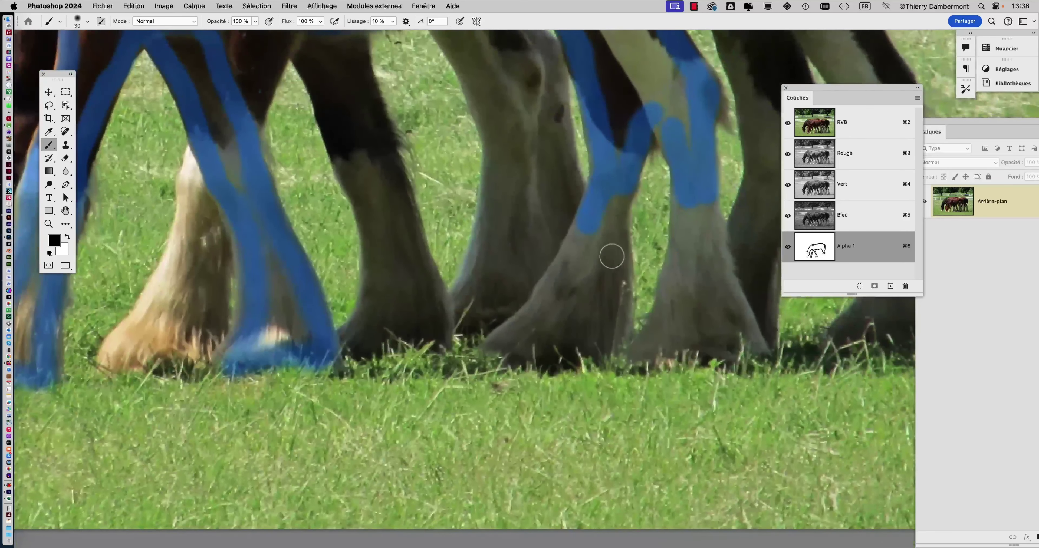
mouse_move(593, 208)
left_mouse_down()
mouse_move(556, 289)
mouse_move(563, 280)
mouse_move(492, 346)
left_mouse_up()
left_click_drag(525, 282, 474, 268)
left_click_drag(561, 137, 565, 347)
mouse_move(656, 186)
left_mouse_down()
mouse_move(673, 276)
mouse_move(714, 349)
mouse_move(597, 351)
mouse_move(605, 334)
left_mouse_up()
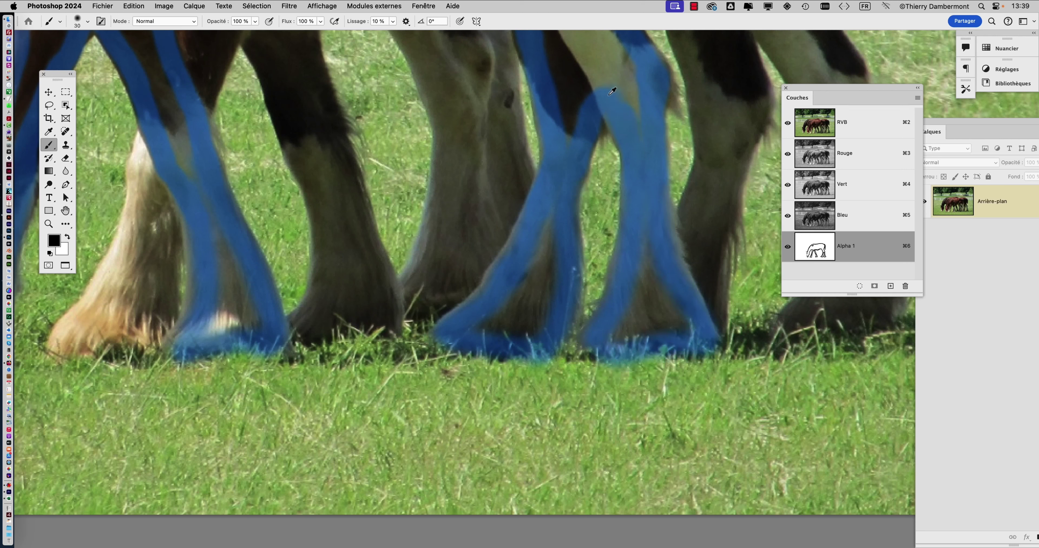
Save the document in Photoshop format as clydesdale-horses-mai01.psd in the current images folder.
scroll(612, 167, "down", 2)
scroll(612, 168, "down", 1)
scroll(609, 157, "down", 4)
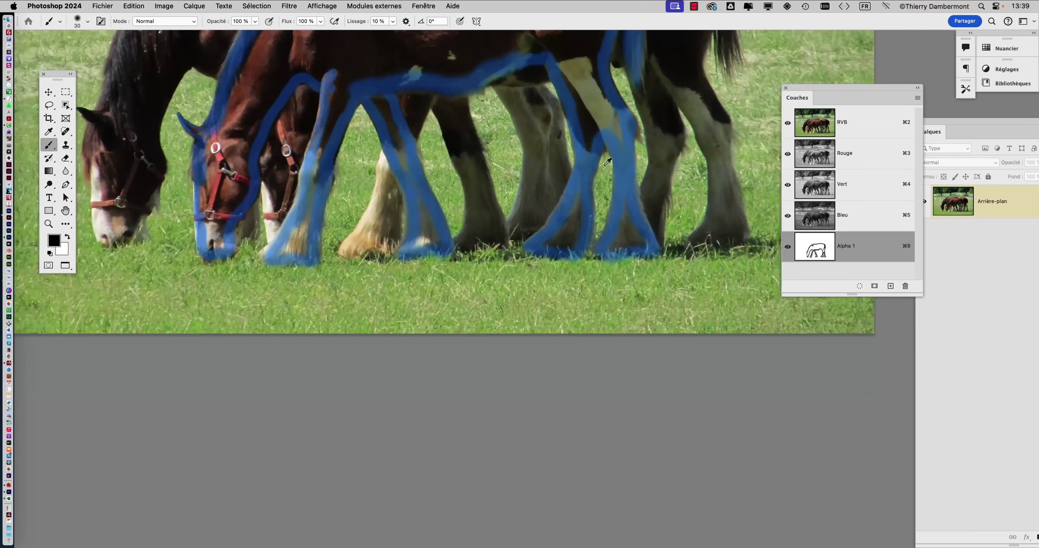
scroll(593, 164, "up", 3)
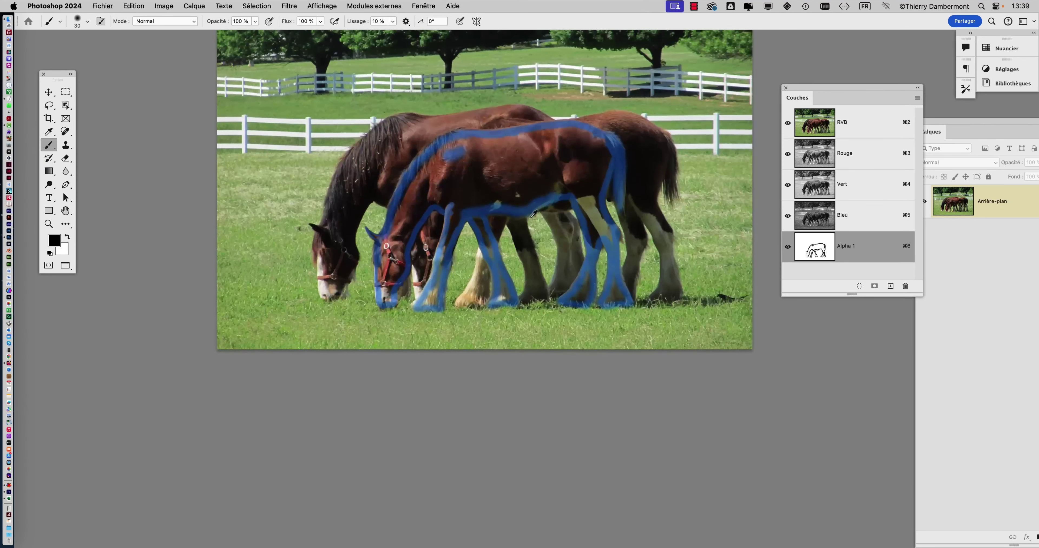
scroll(535, 214, "up", 4)
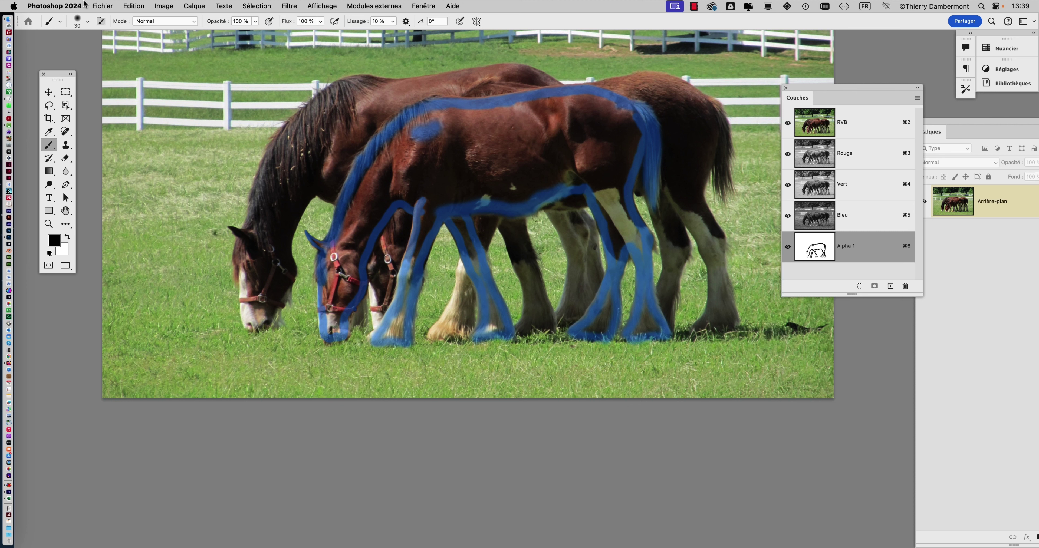
key("super+shift+s")
left_click(625, 76)
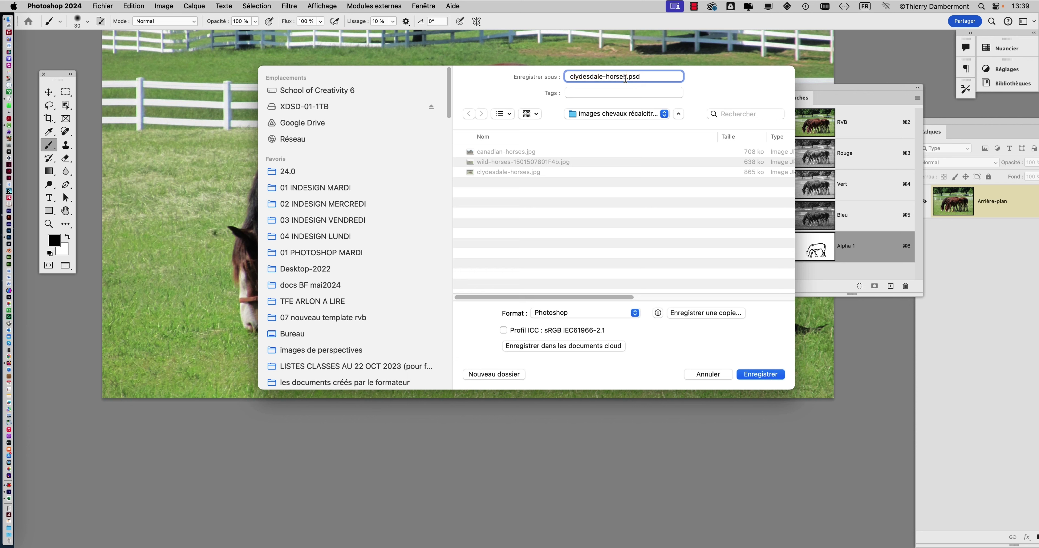
type("-01")
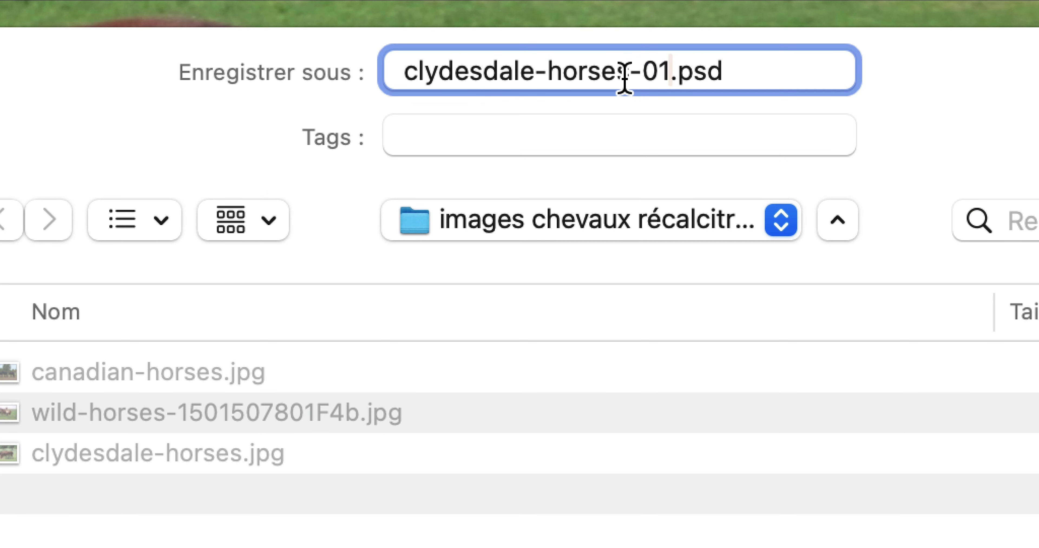
key("Left")
key("Left")
type("mai")
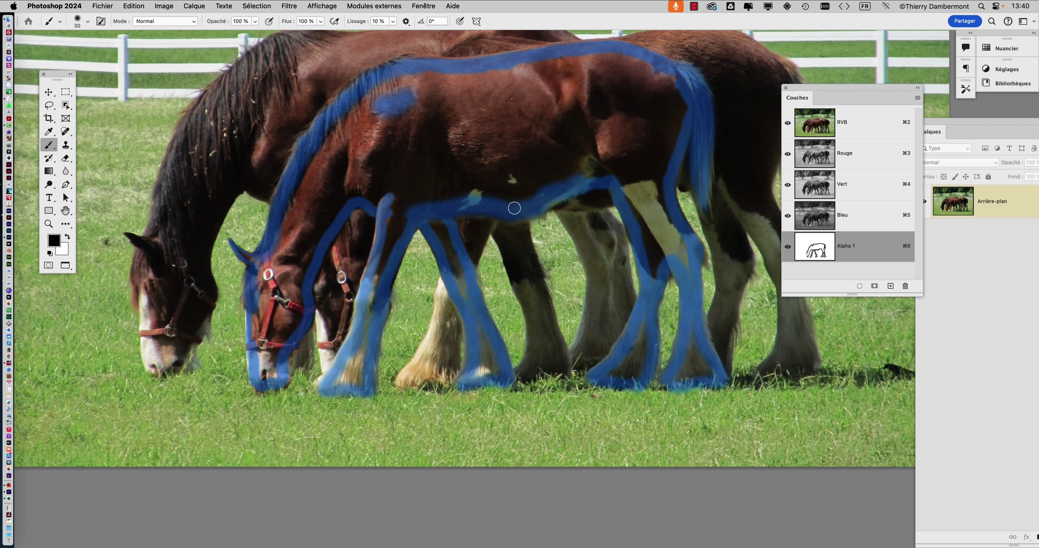
Hide the RGB composite to display only the Alpha 1 channel, and activate the Magic Wand tool.
scroll(512, 243, "down", 2)
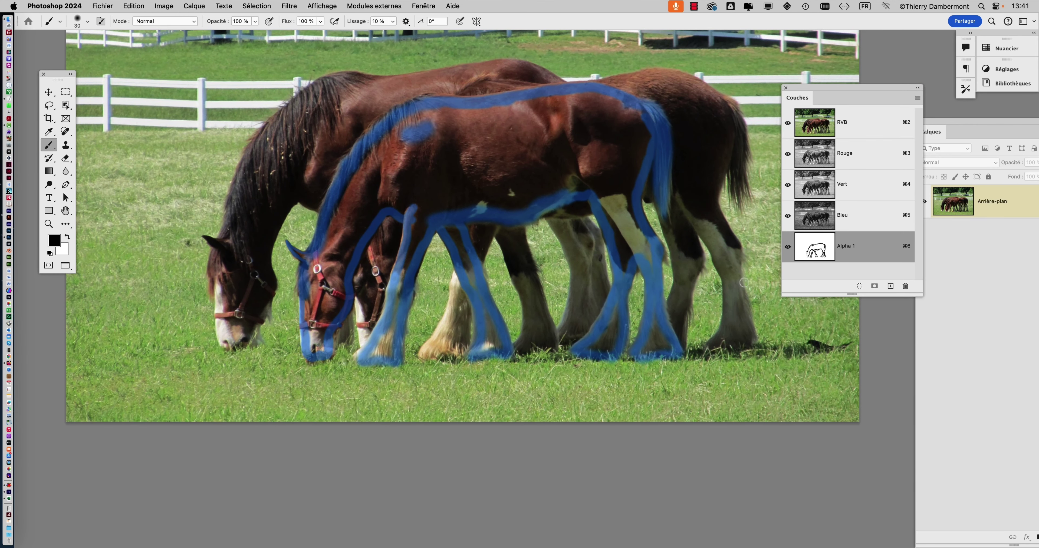
left_click(787, 123)
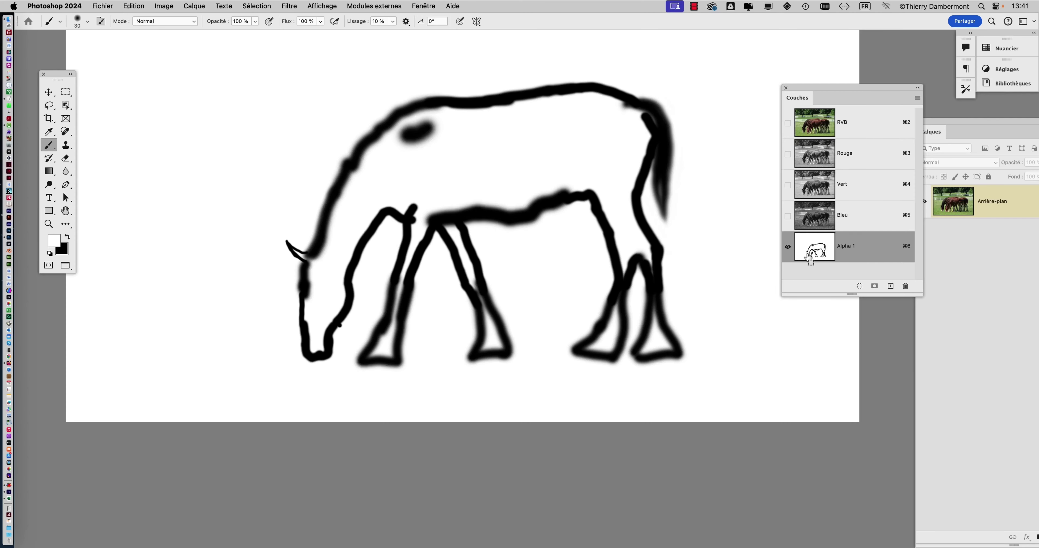
left_click_drag(57, 75, 176, 63)
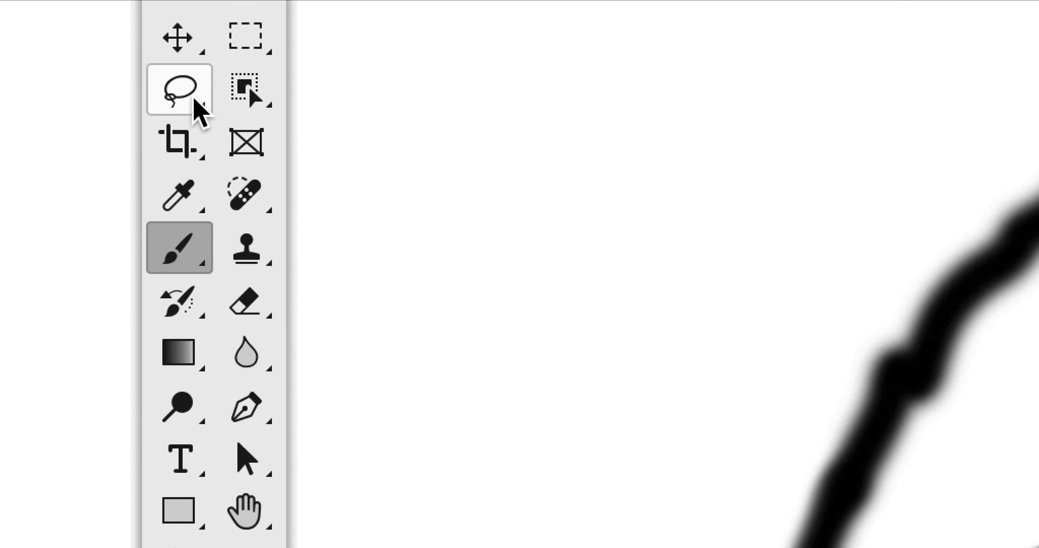
left_click(252, 94)
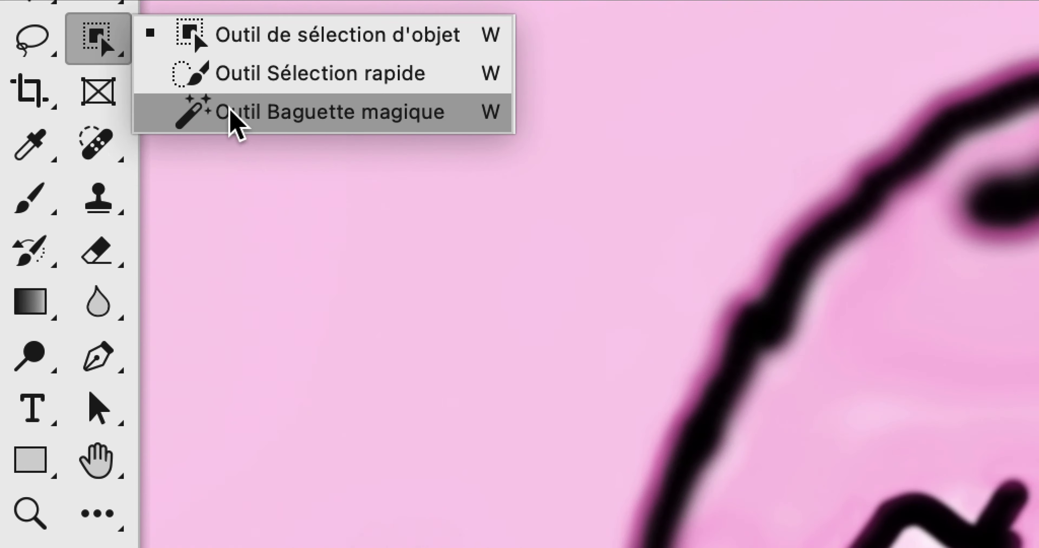
left_click(229, 108)
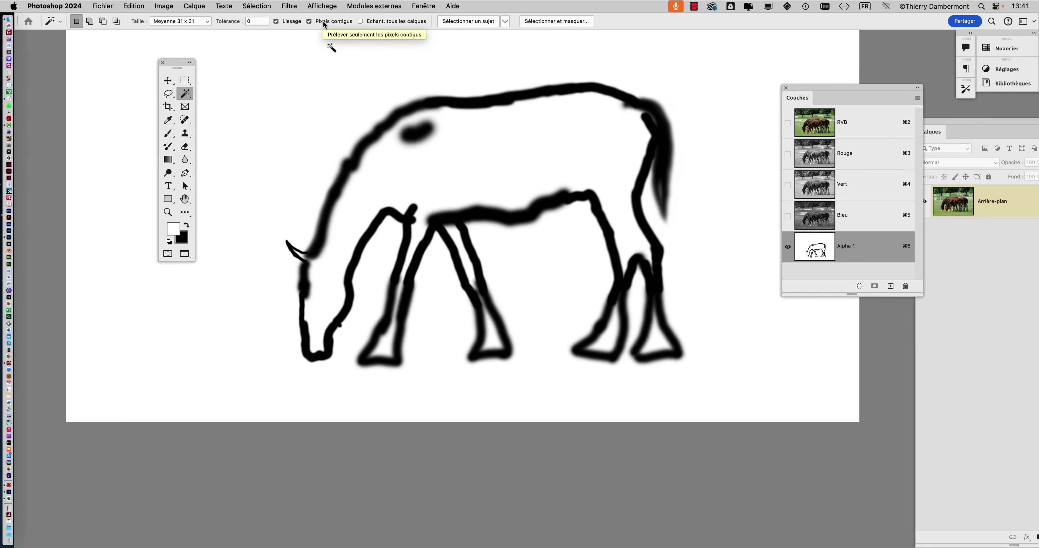
Select the enclosed white areas of the horse's body, front leg and second front leg's lower and upper sections with the Magic Wand.
left_click(463, 163)
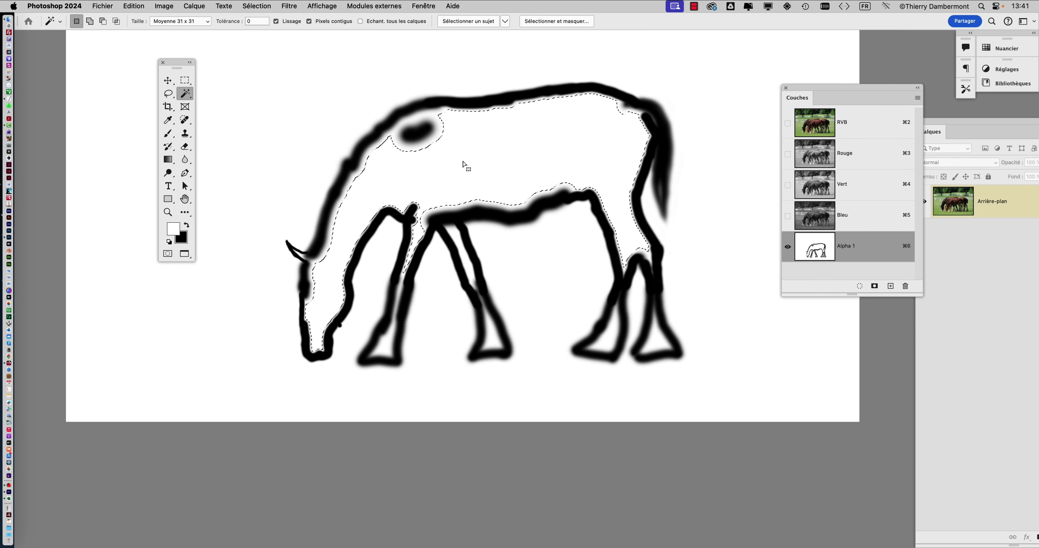
key("alt+super+8")
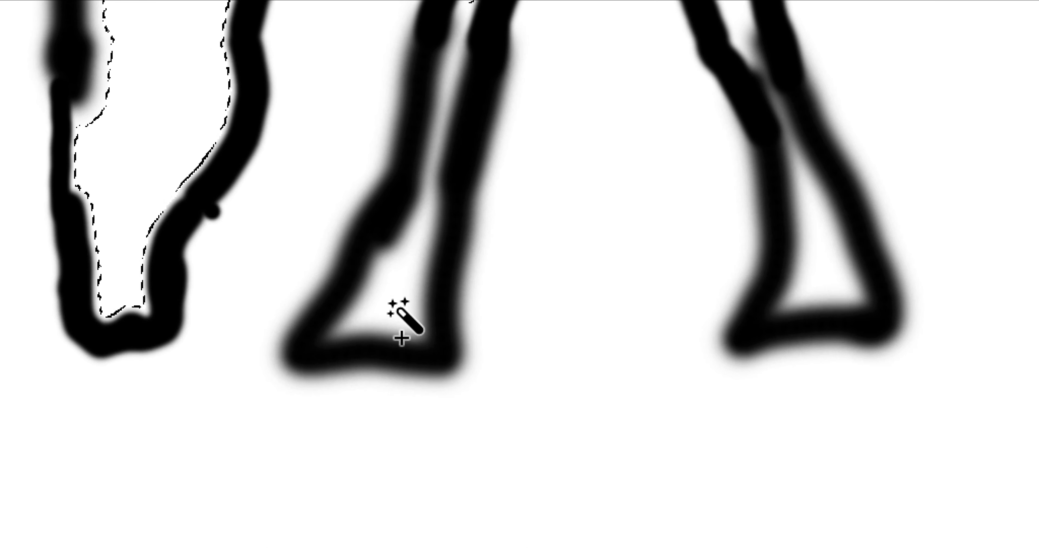
left_click(401, 311, "shift")
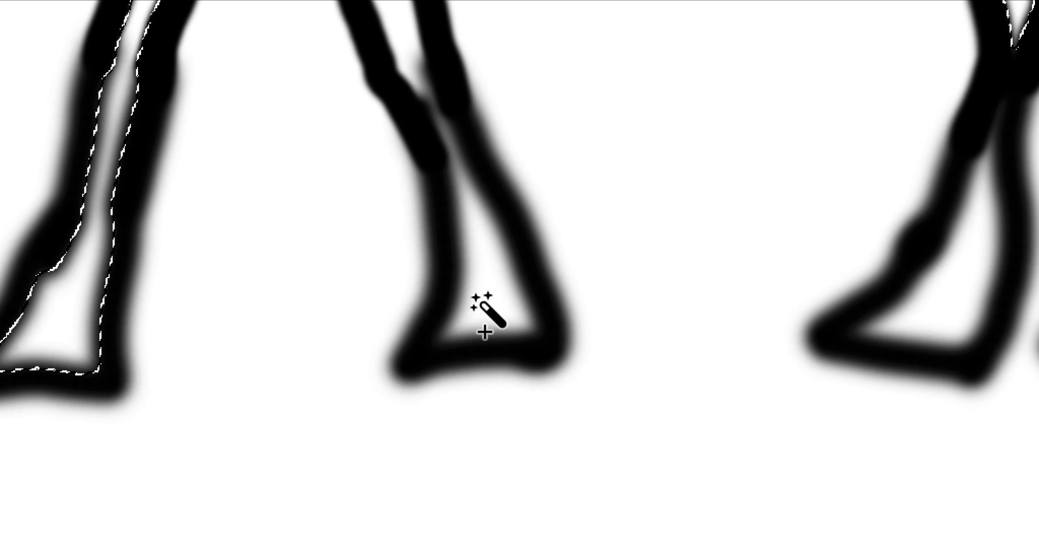
left_click(486, 306, "shift")
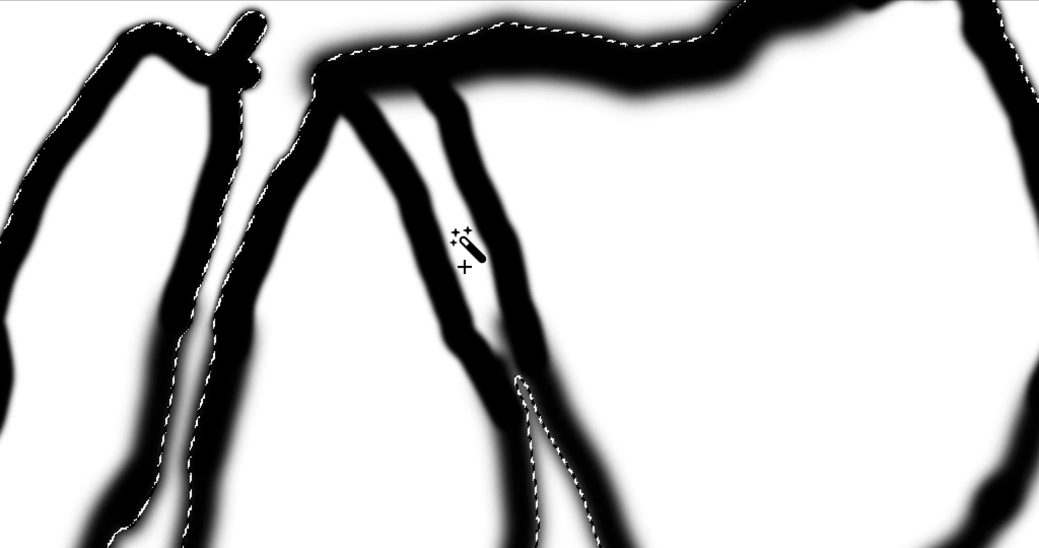
left_click(461, 239, "shift")
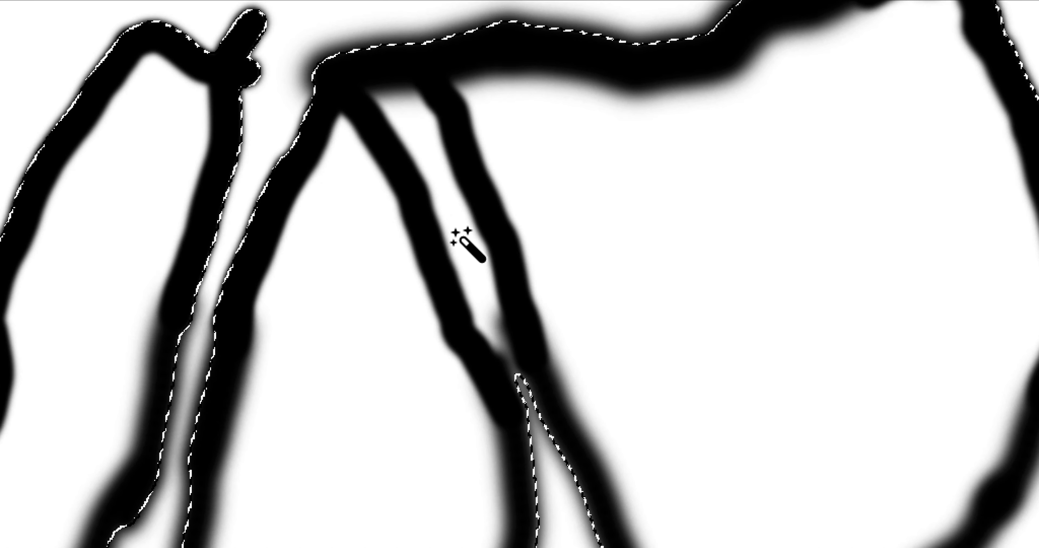
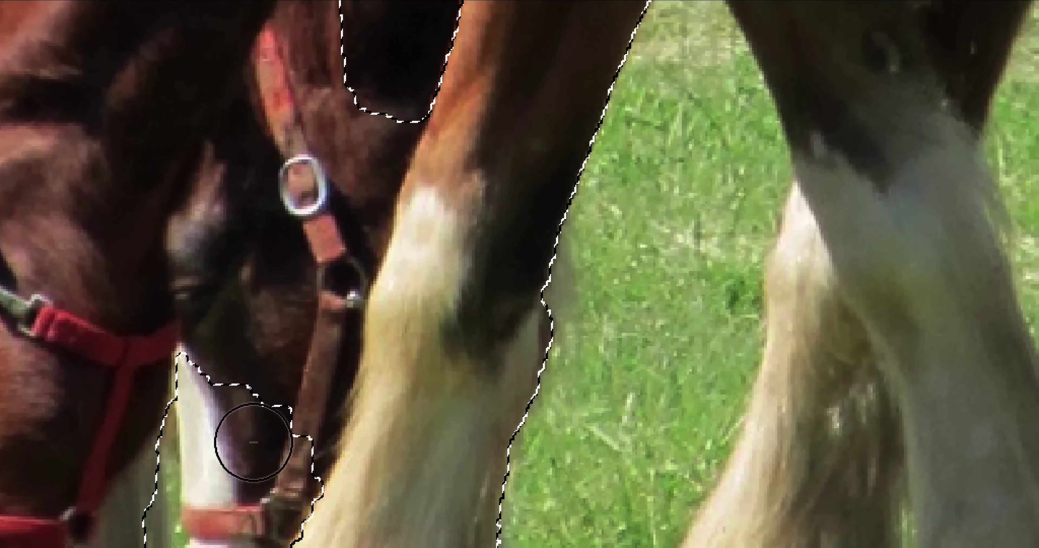
Subtract the background horse's head beside the front leg with Quick Selection, and add the foreground horse's dark mane to the selection.
mouse_move(243, 440)
left_mouse_down()
mouse_move(268, 402)
mouse_move(282, 291)
left_mouse_up()
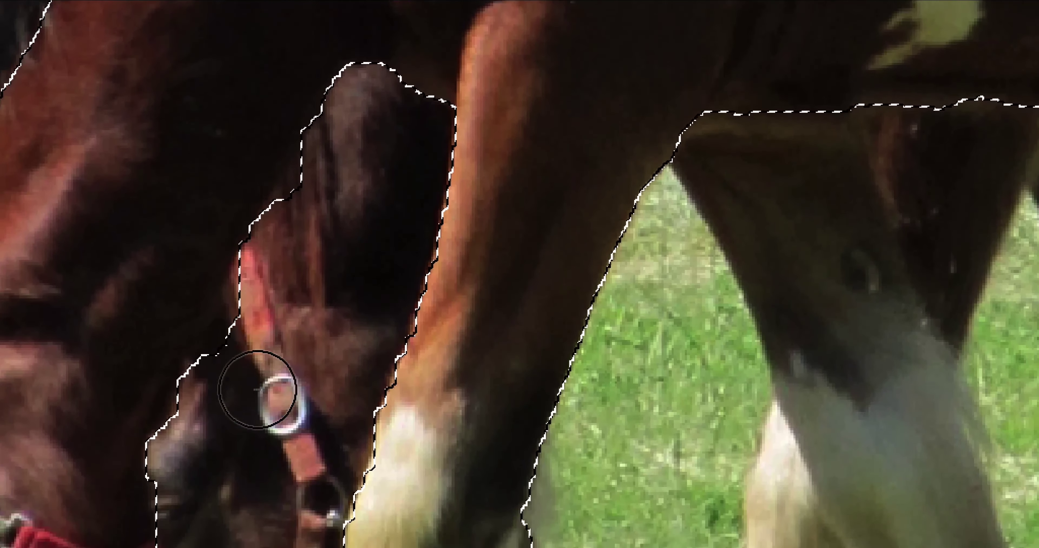
mouse_move(258, 389)
left_mouse_down()
mouse_move(232, 426)
mouse_move(258, 317)
mouse_move(215, 421)
left_mouse_up()
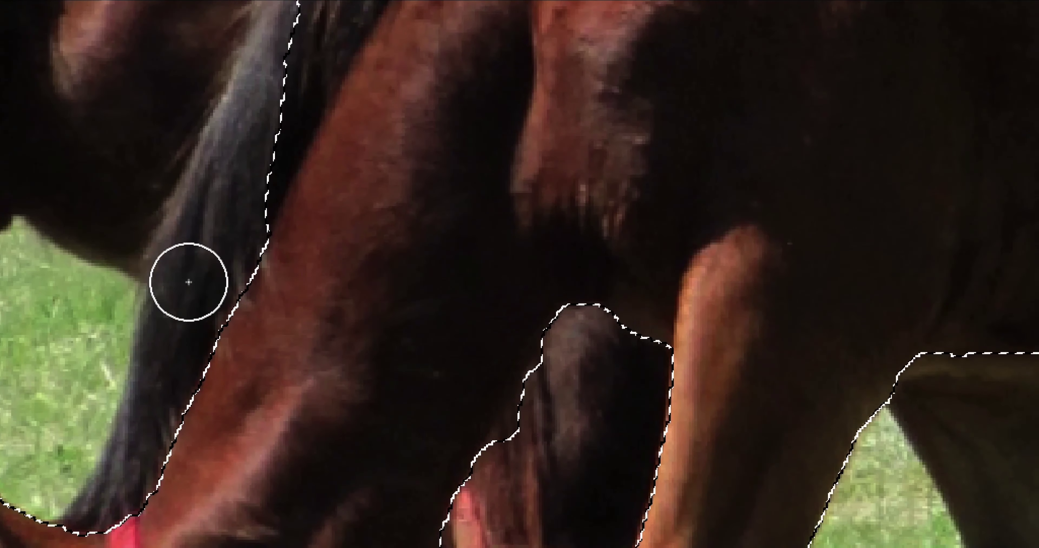
left_click(190, 279)
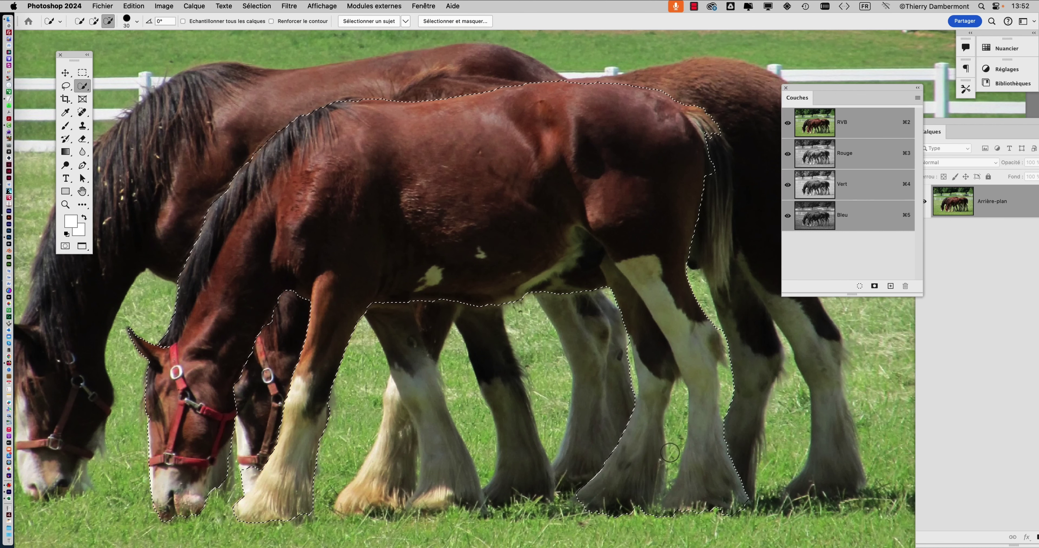
Subtract the grass between and behind the lower hind legs, and add the horse's whole tail to the selection.
mouse_move(677, 464)
left_mouse_down()
mouse_move(680, 392)
mouse_move(680, 435)
left_mouse_up()
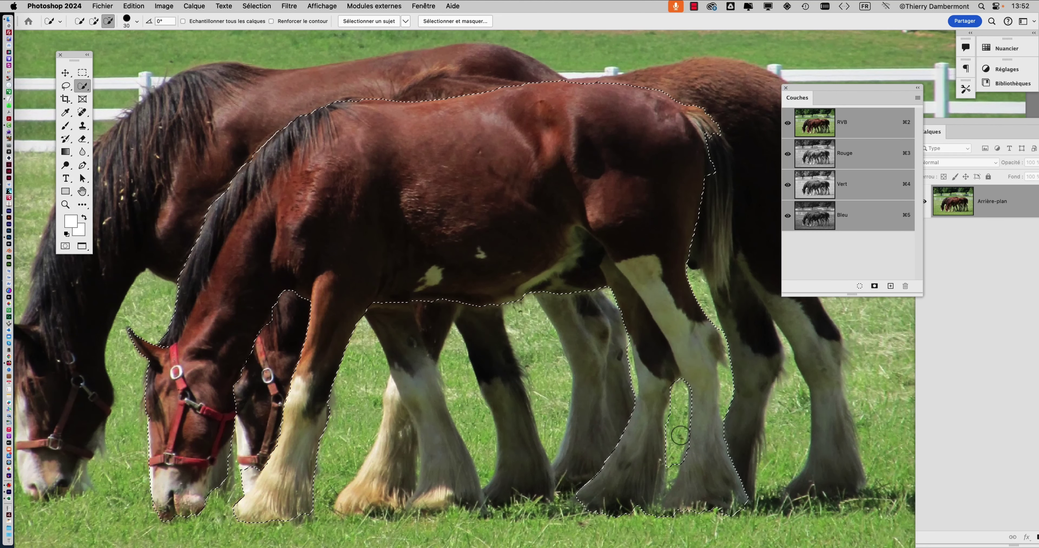
mouse_move(732, 403)
left_mouse_down()
mouse_move(731, 356)
mouse_move(731, 408)
left_mouse_up()
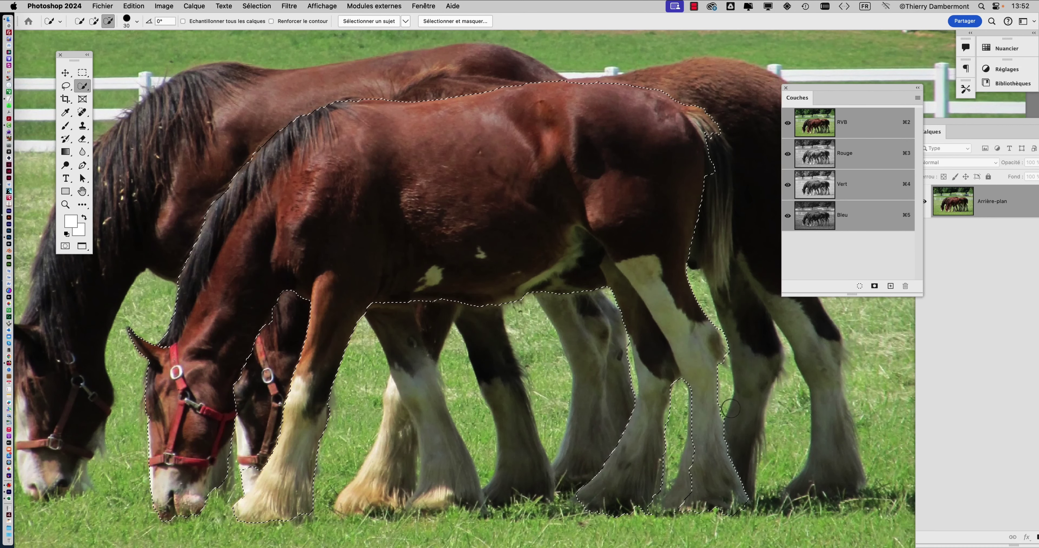
key("alt")
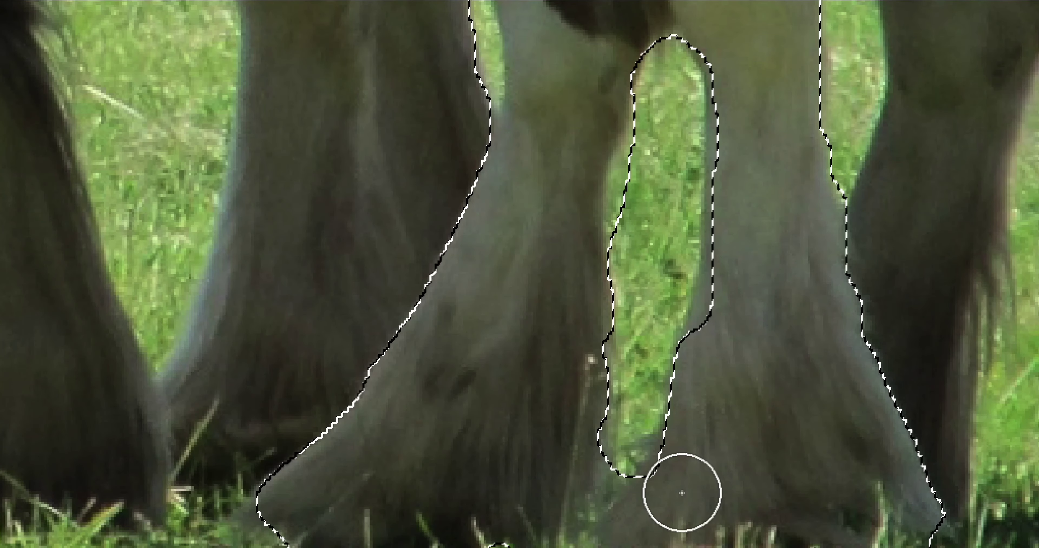
key("alt")
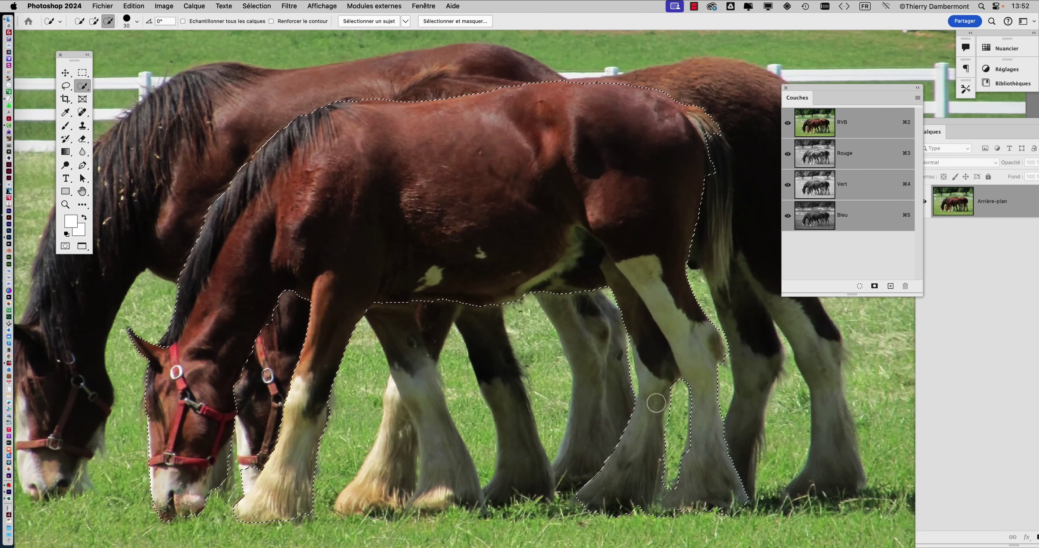
key("alt")
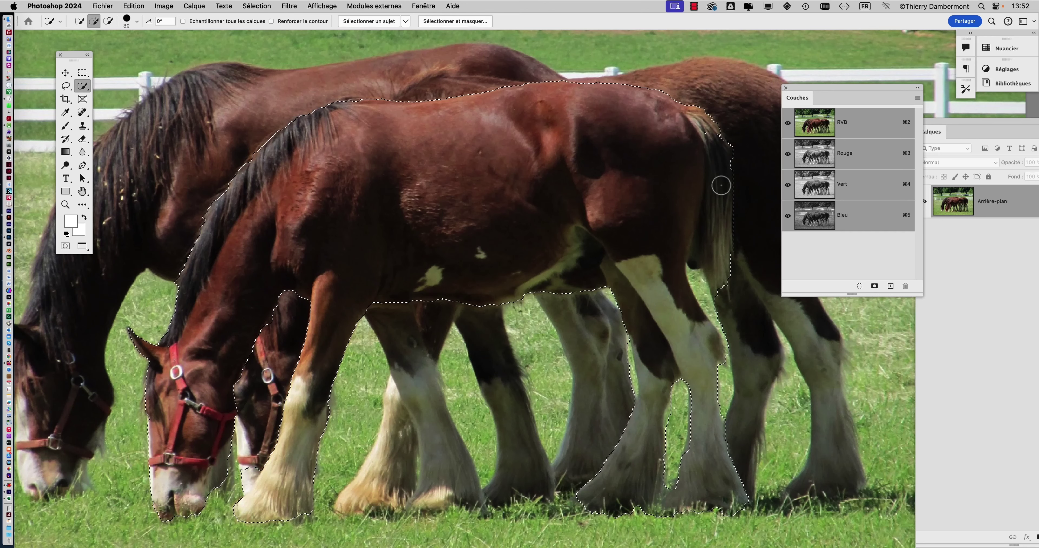
With a smaller selection brush, subtract the background between the tail and hind leg and the dark area beneath the rear belly.
key("alt")
left_click_drag(709, 316, 696, 319, "ctrl+alt")
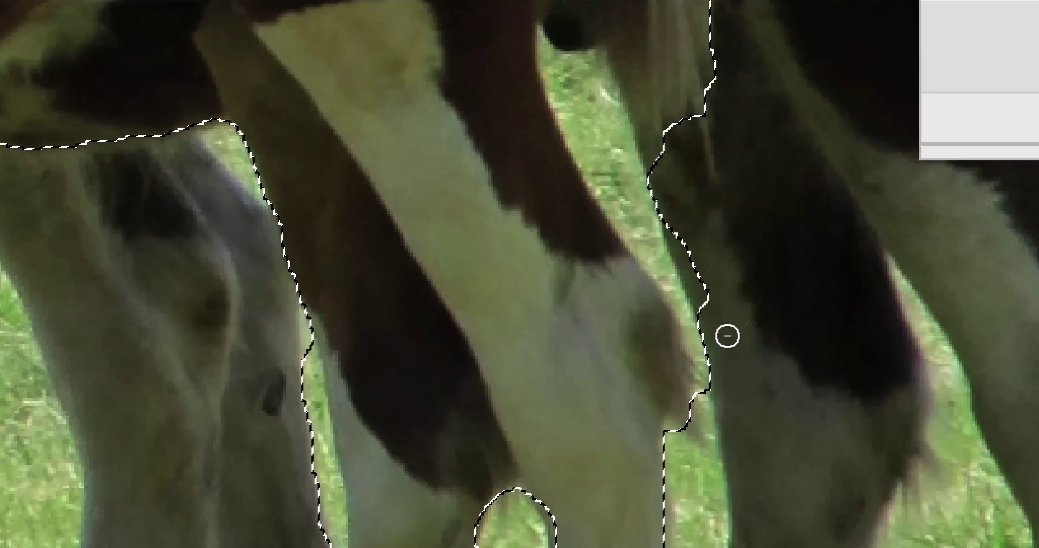
mouse_move(699, 340)
left_mouse_down("alt")
mouse_move(669, 251)
mouse_move(581, 115)
left_mouse_up("alt")
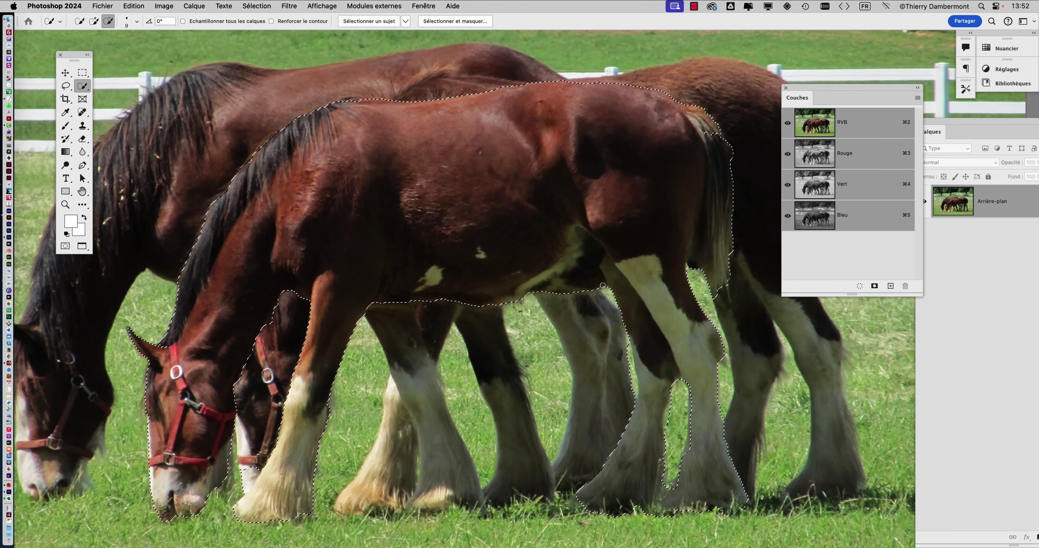
left_click_drag(599, 282, 577, 281)
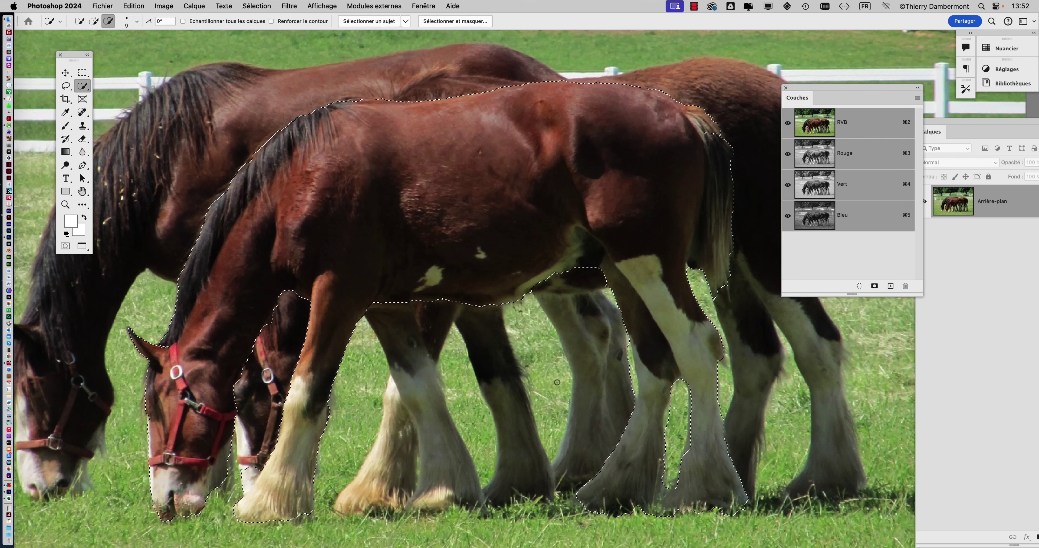
Add the horse's second front leg to the selection, and subtract the parts of the background legs caught behind it.
mouse_move(397, 340)
left_mouse_down()
mouse_move(443, 451)
mouse_move(476, 479)
mouse_move(484, 455)
mouse_move(465, 390)
left_mouse_up()
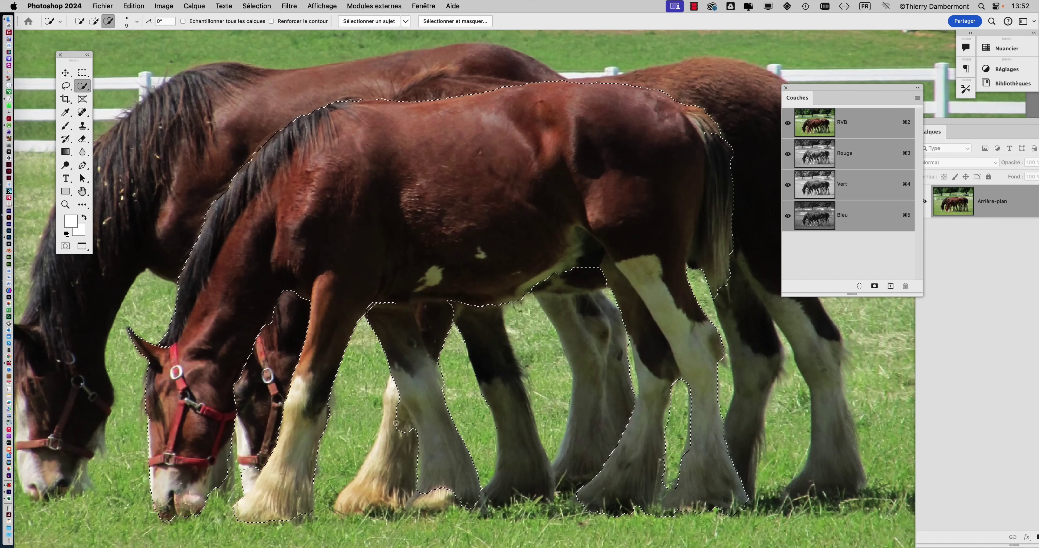
left_click(399, 416)
left_click_drag(400, 416, 408, 432)
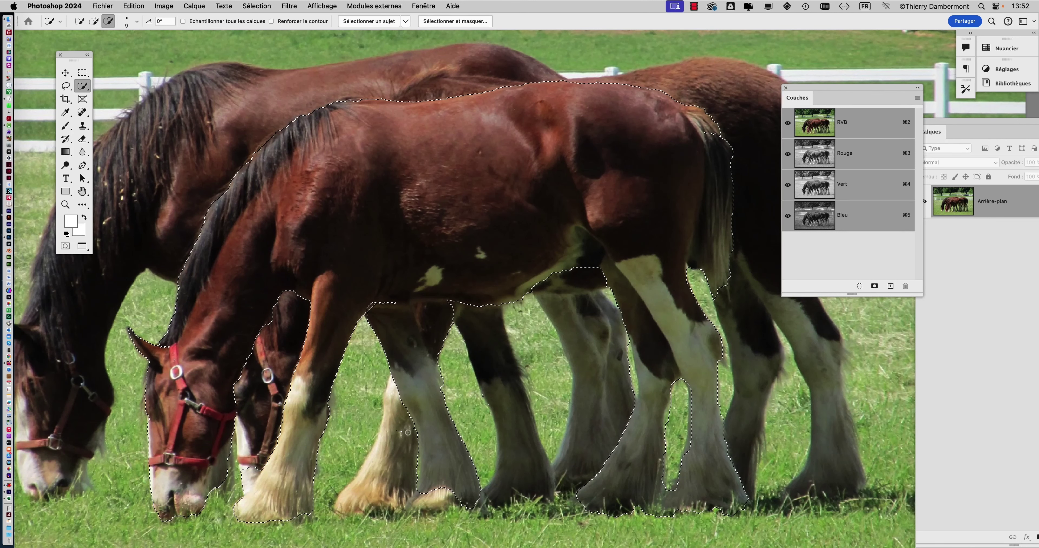
mouse_move(445, 333)
left_mouse_down()
mouse_move(435, 341)
mouse_move(453, 323)
left_mouse_up()
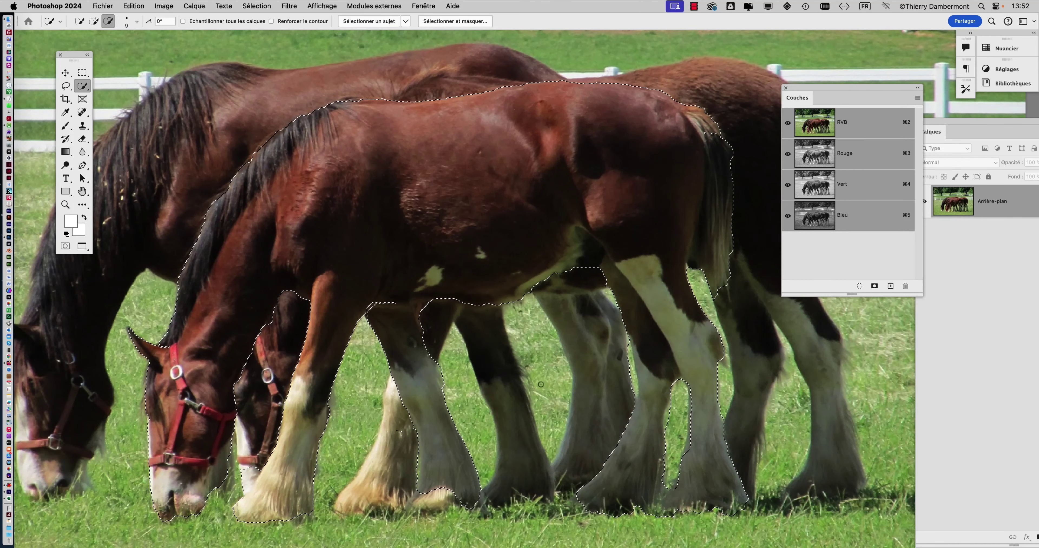
key("alt")
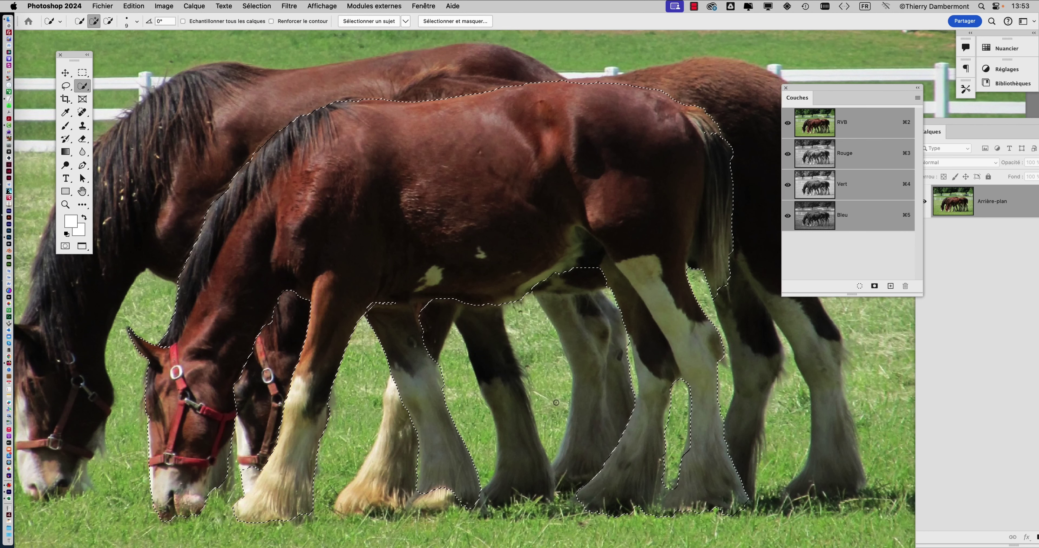
key("alt")
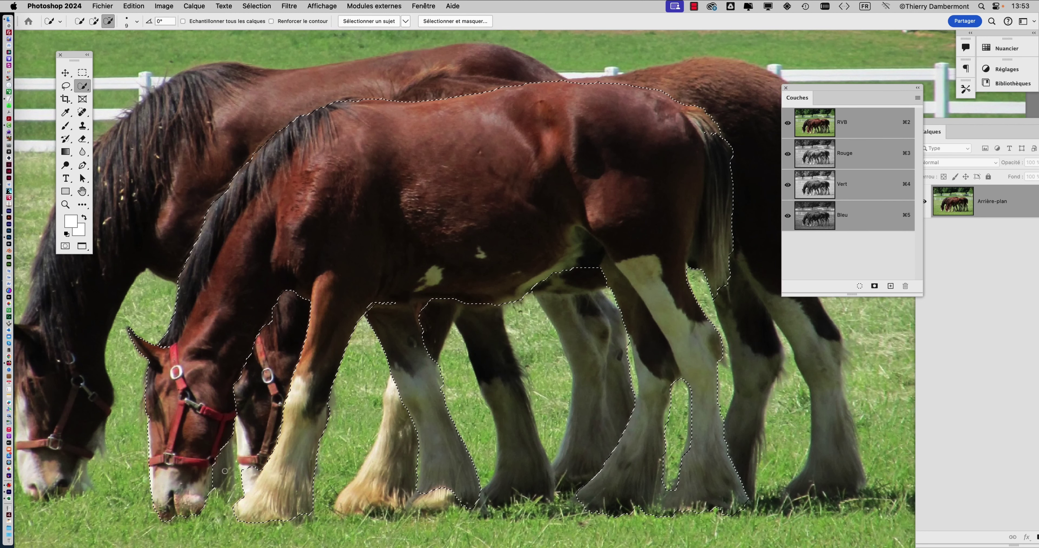
Subtract the strip behind the horse's muzzle, and add the unselected sliver between the second front leg and the belly.
left_click_drag(224, 464, 214, 491)
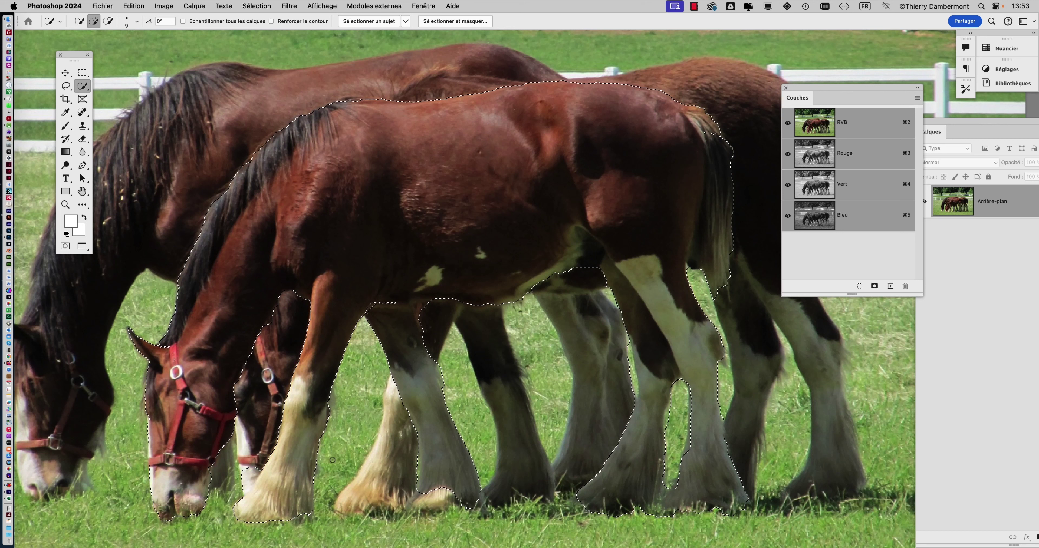
key("alt")
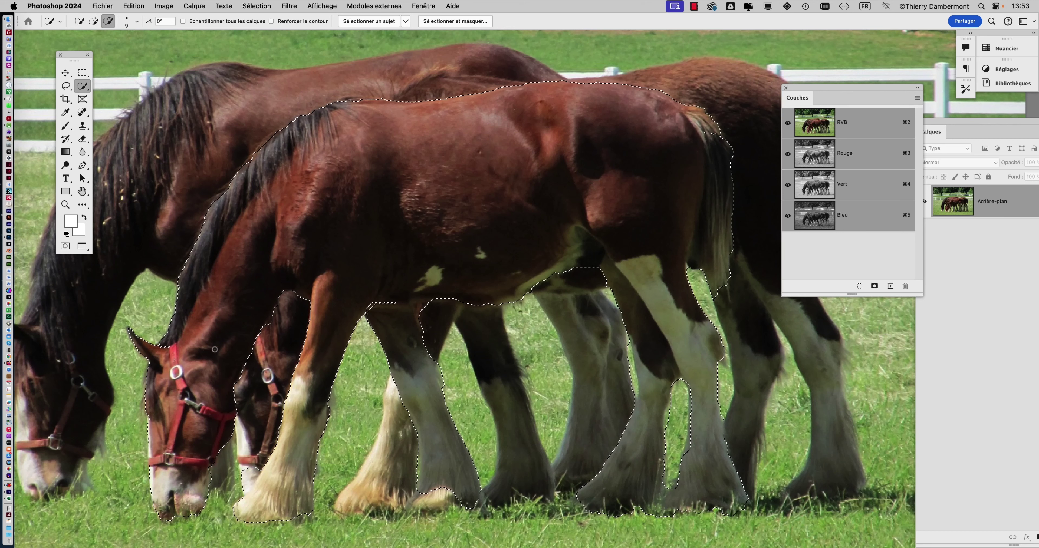
left_click_drag(364, 312, 385, 301)
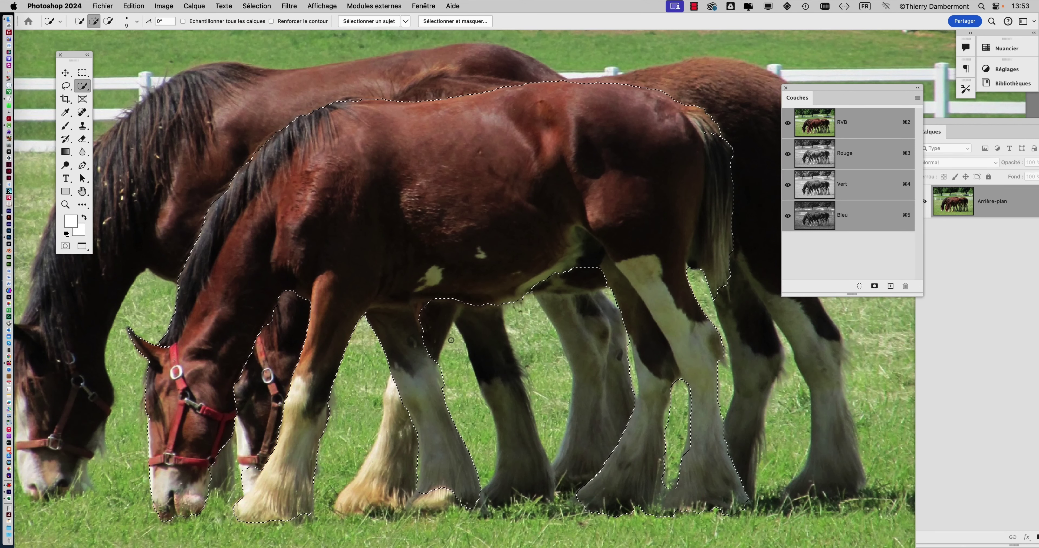
Shrink the Layers panel and place it over the Channels panel.
left_click(942, 158)
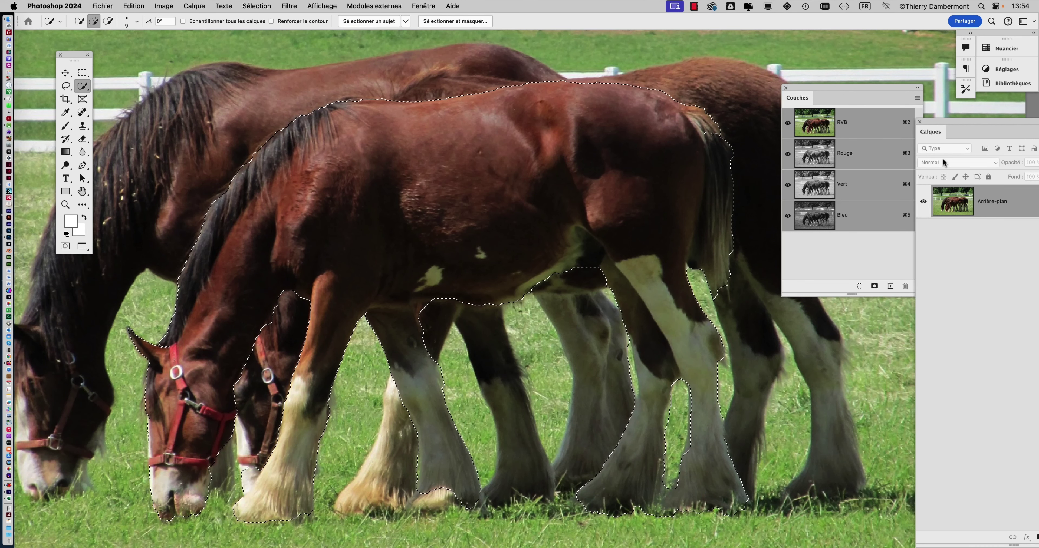
left_click_drag(934, 120, 548, 43)
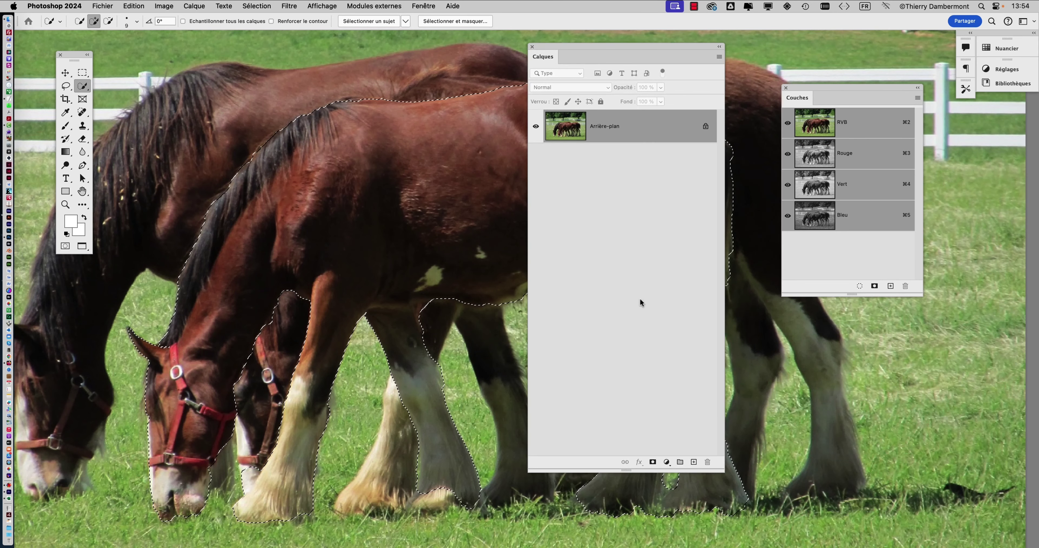
left_click_drag(723, 471, 667, 303)
left_click_drag(610, 45, 843, 40)
Refine the horse selection with Select and Mask, using a 9 px edge radius and a 4.8 px feather.
left_click(258, 6)
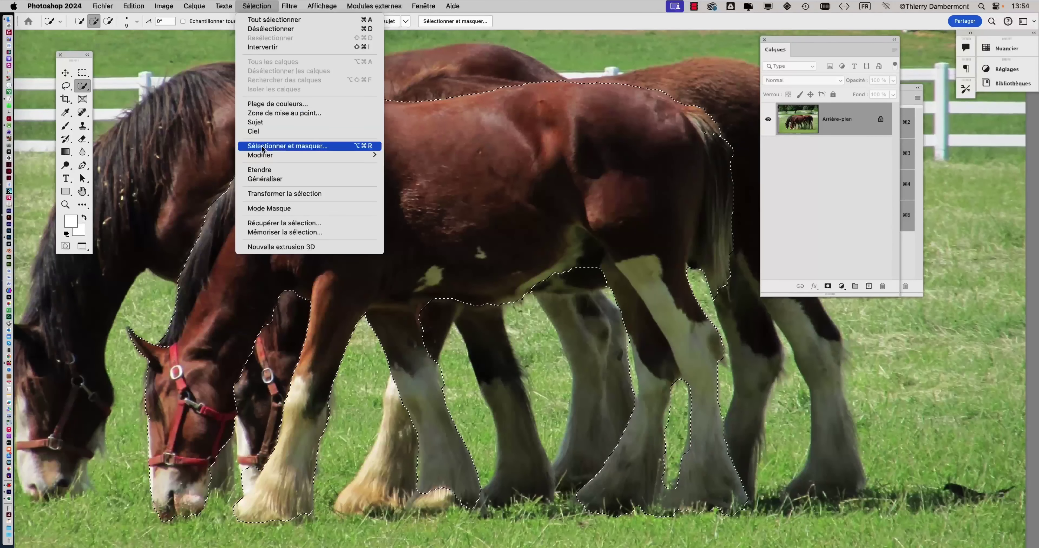
left_click(262, 146)
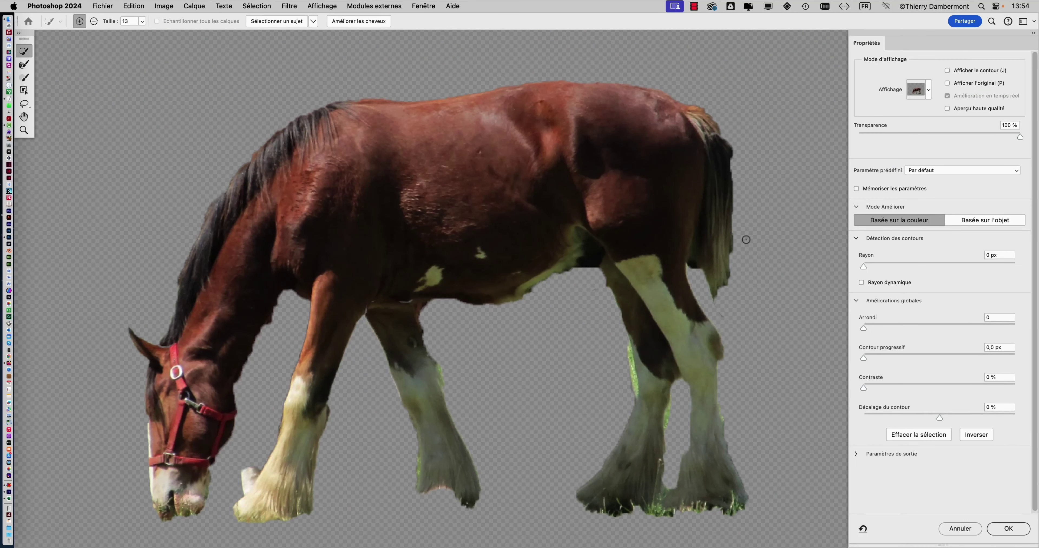
left_click_drag(863, 266, 921, 267)
left_click_drag(863, 357, 898, 357)
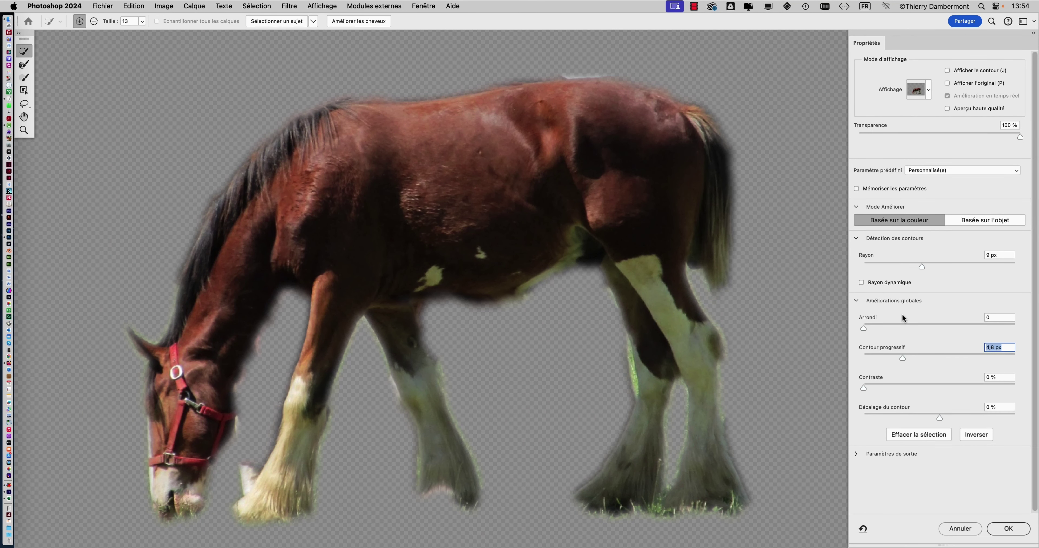
left_click(1008, 528)
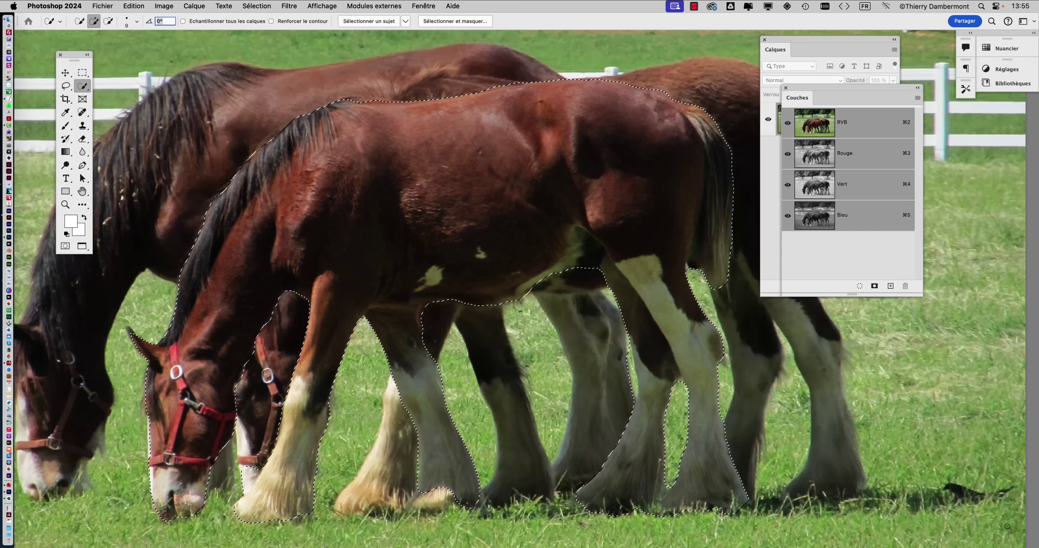
Add a layer mask to the background layer from the refined horse selection.
left_click(791, 39)
left_click(828, 286)
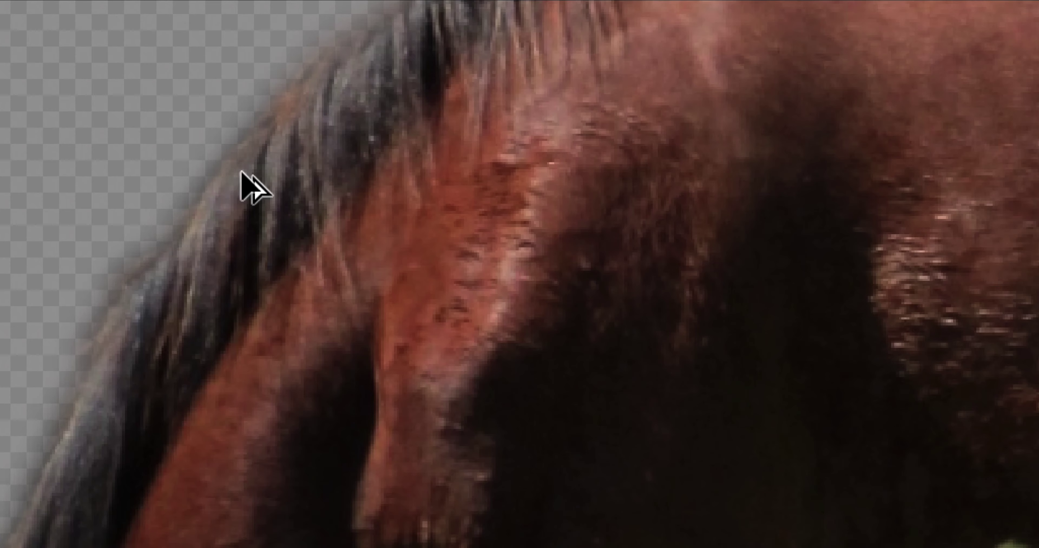
key("b")
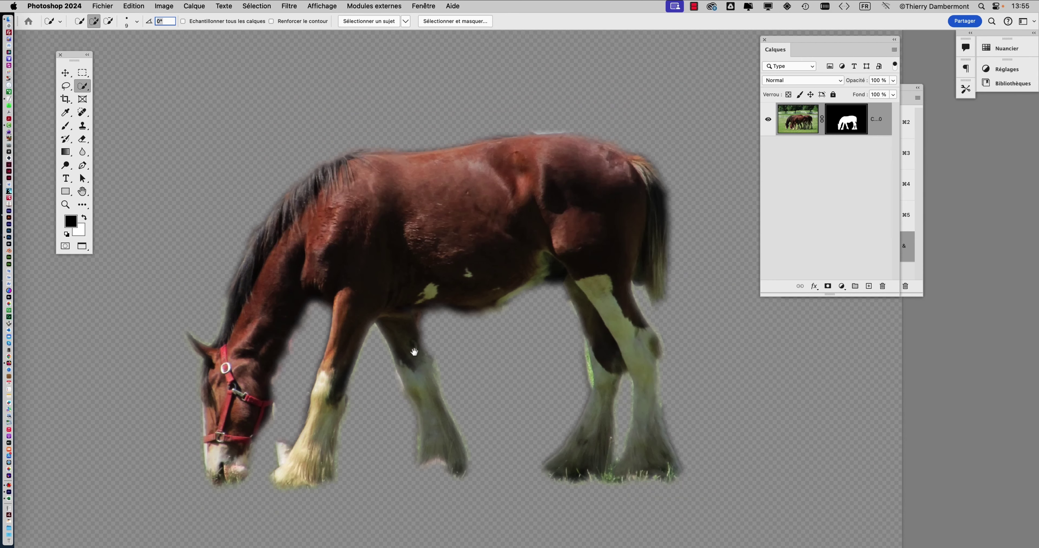
left_click_drag(413, 352, 404, 288)
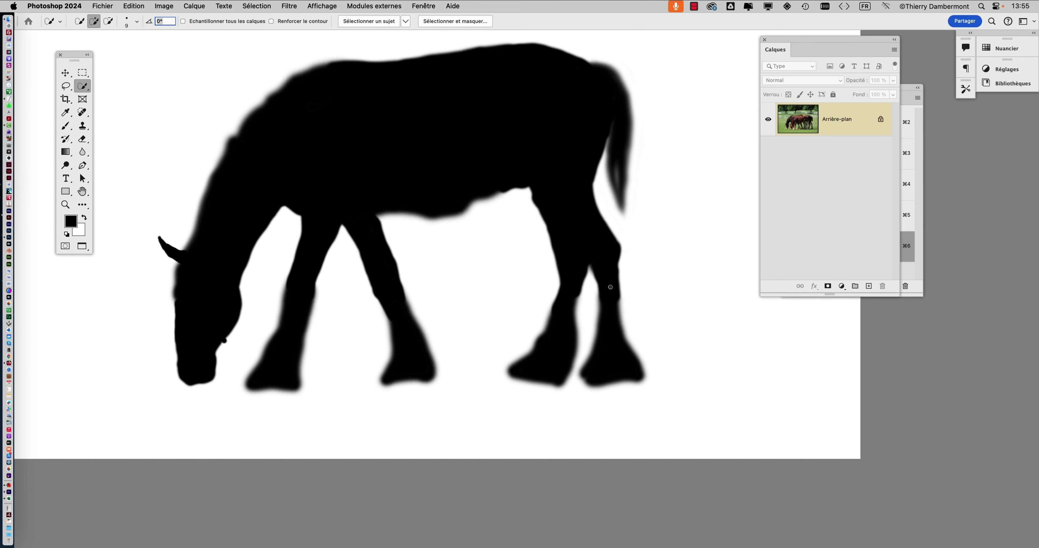
scroll(598, 273, "down", 1)
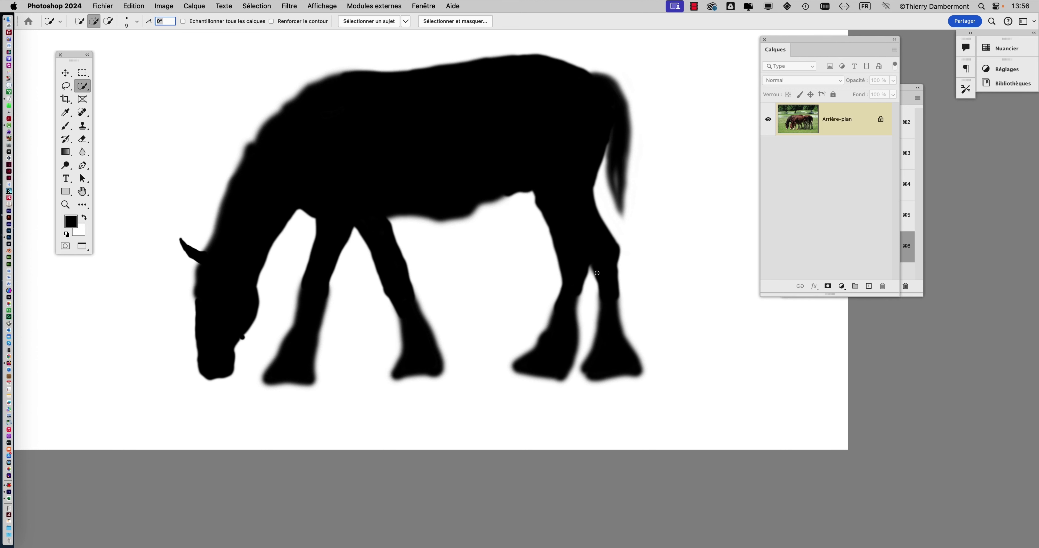
Rearrange the floating panels so the Channels panel sits beside the horses and the Layers panel is off the image.
left_click_drag(786, 39, 695, 52)
left_click_drag(829, 90, 907, 303)
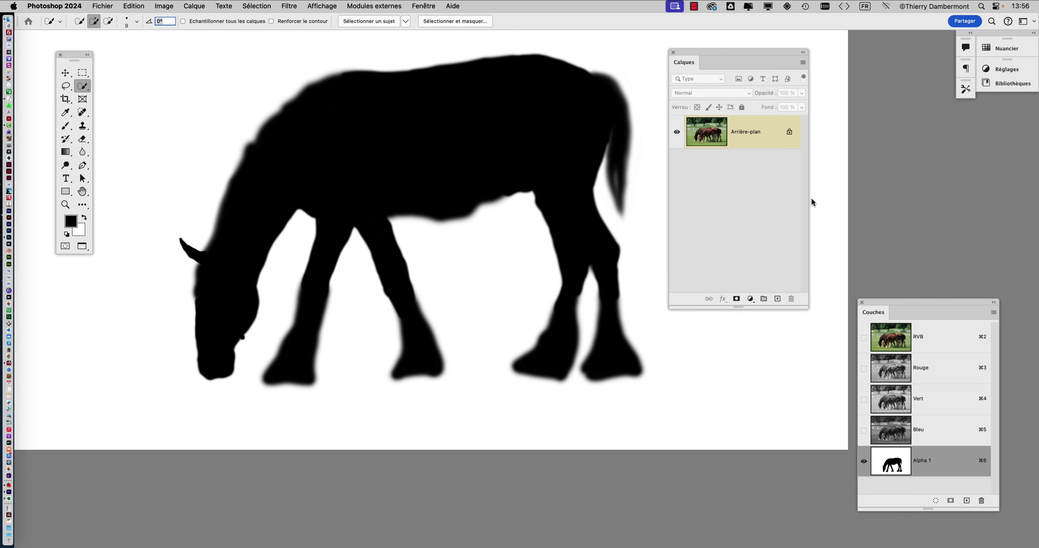
left_click_drag(716, 49, 732, 268)
left_click_drag(877, 305, 701, 54)
left_click_drag(694, 269, 907, 220)
Display the RGB composite and load the Alpha 1 channel as a selection.
left_click(766, 111)
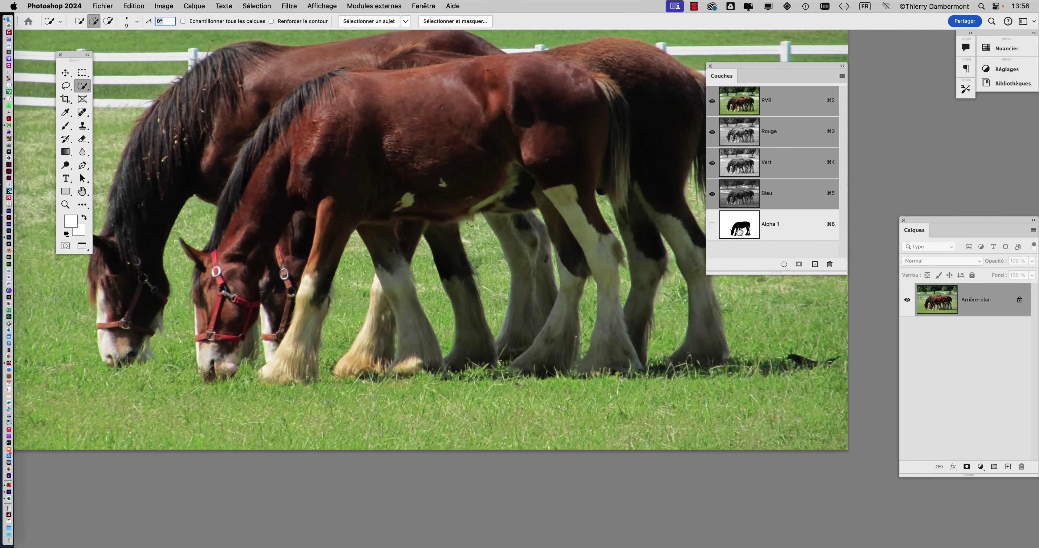
left_click_drag(739, 232, 739, 197)
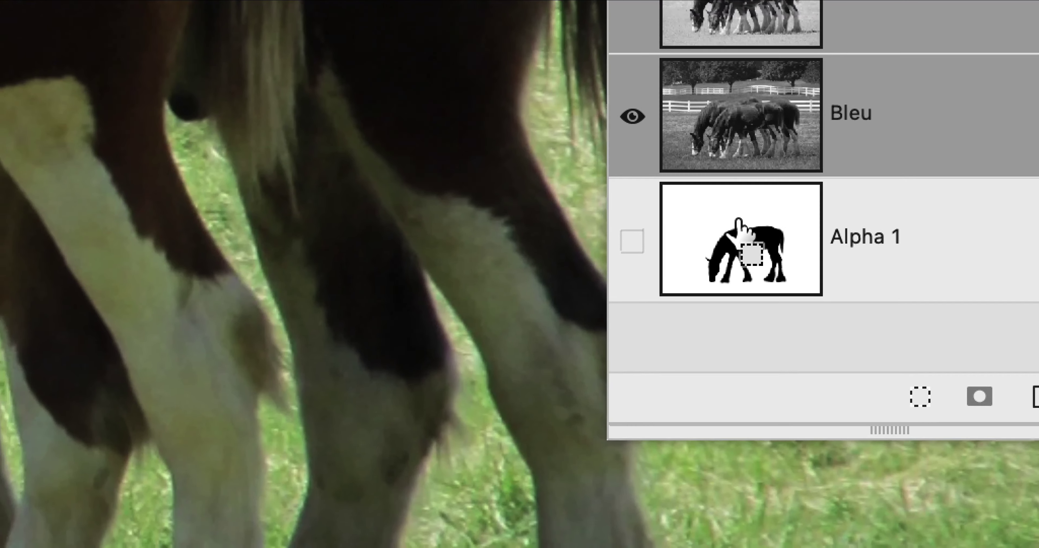
left_click(739, 221, "super")
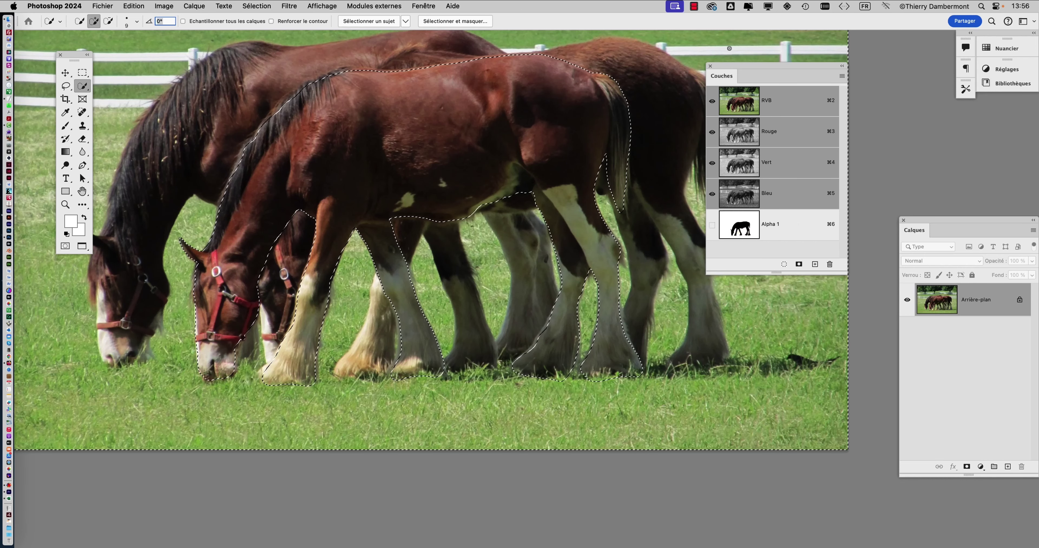
Move the Channels panel off the image and invert the loaded selection to select the foreground horse.
left_click_drag(746, 70, 898, 76)
key("alt")
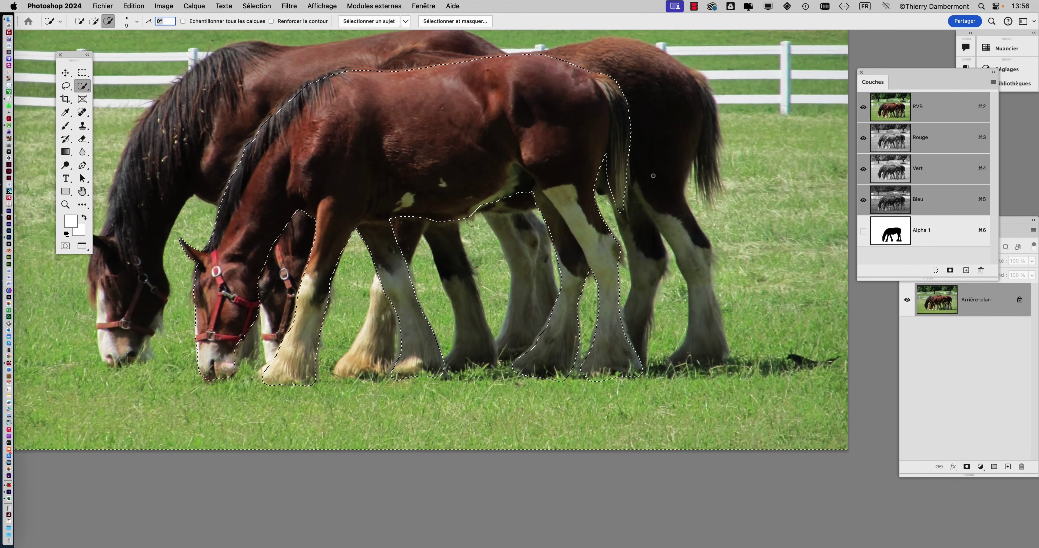
scroll(646, 194, "down", 3)
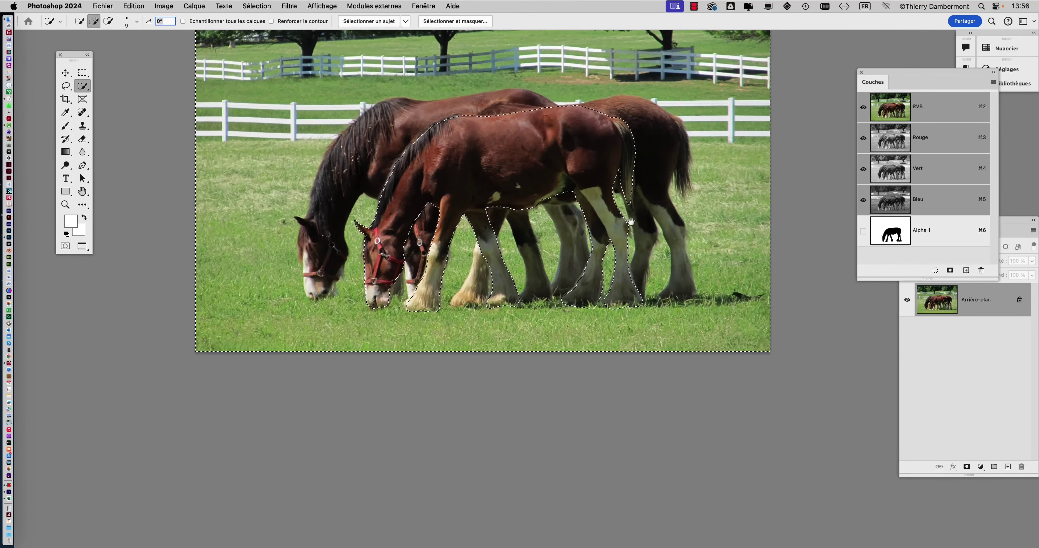
scroll(631, 222, "down", 5)
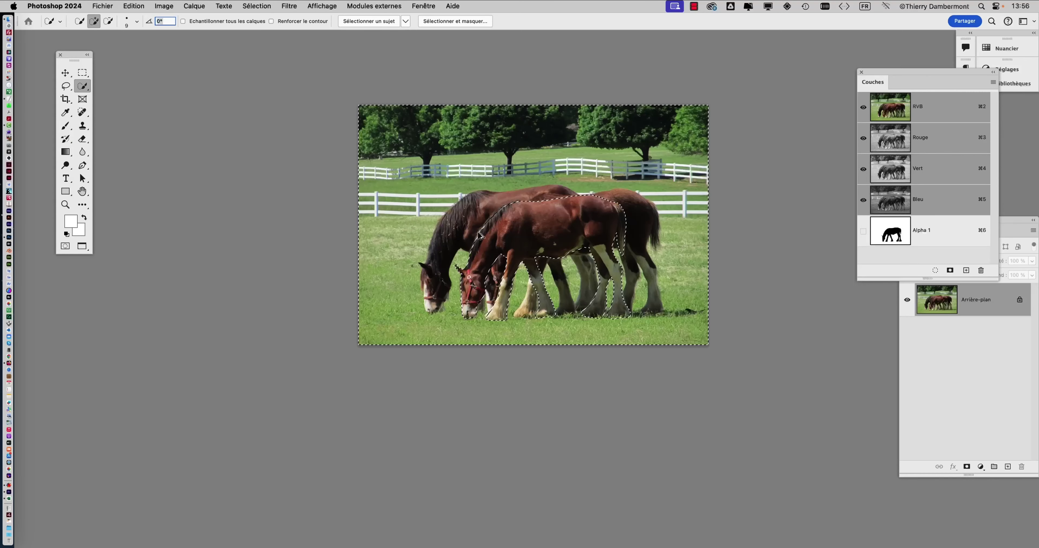
left_click(260, 5)
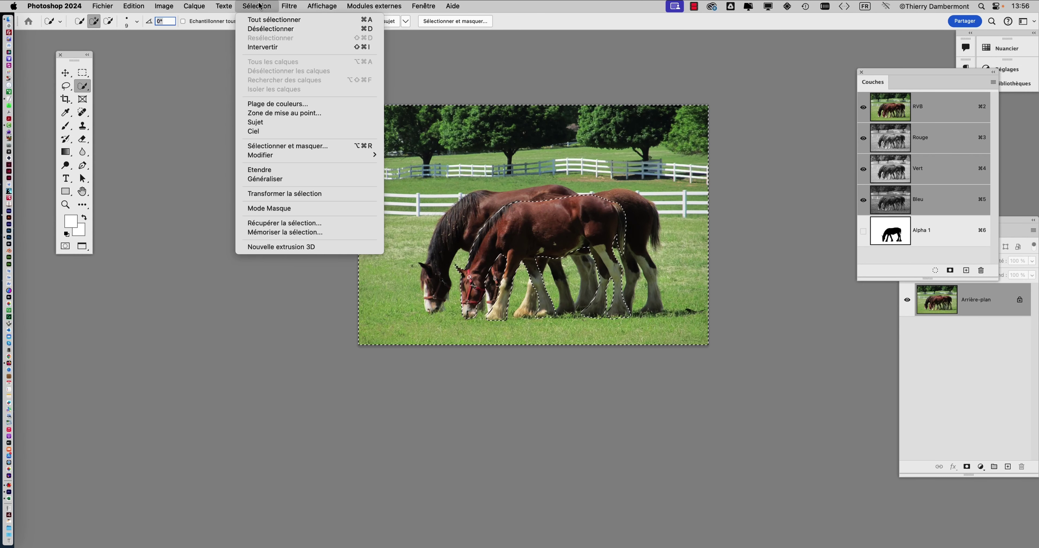
left_click(263, 47)
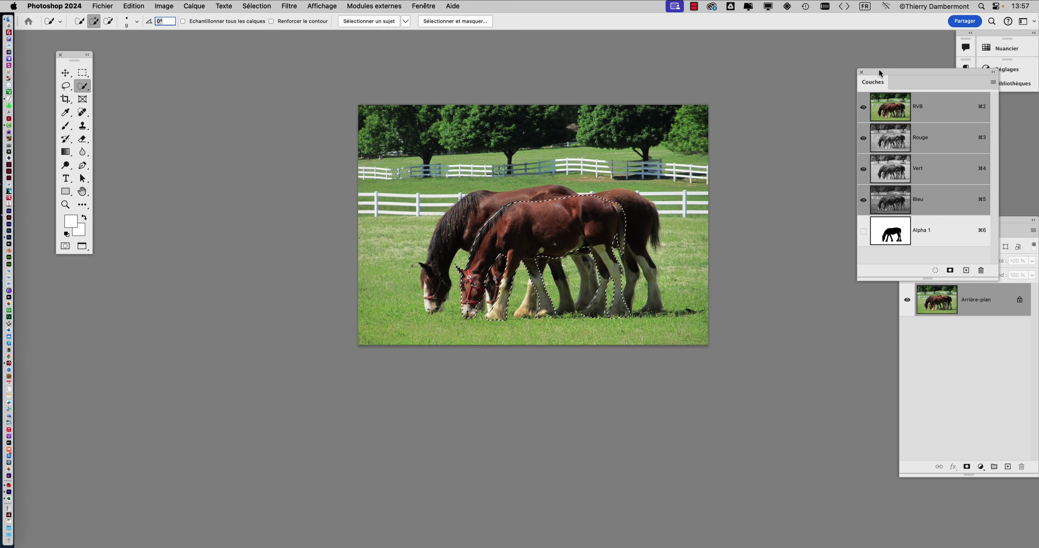
left_click_drag(880, 72, 766, 73)
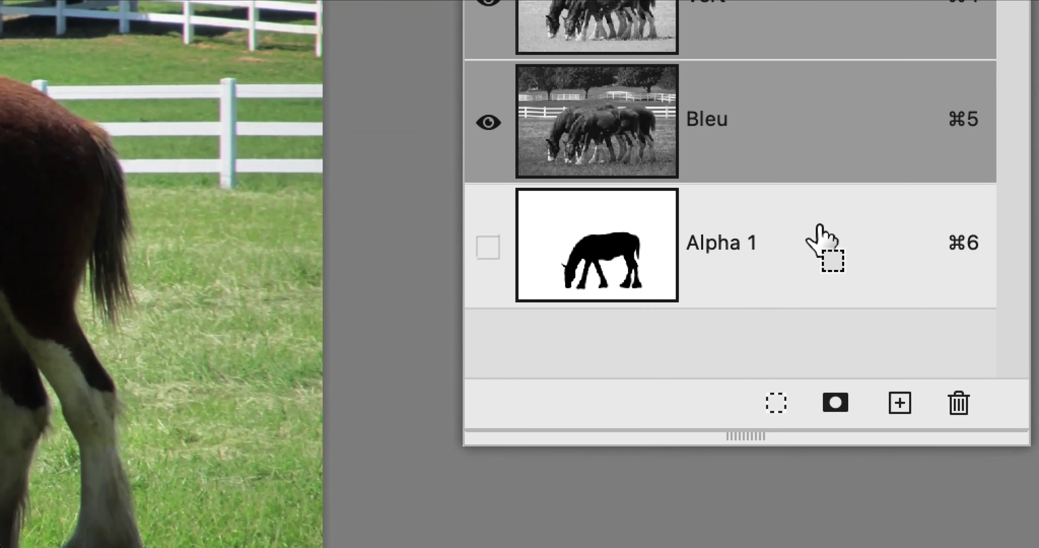
left_click(601, 246, "super")
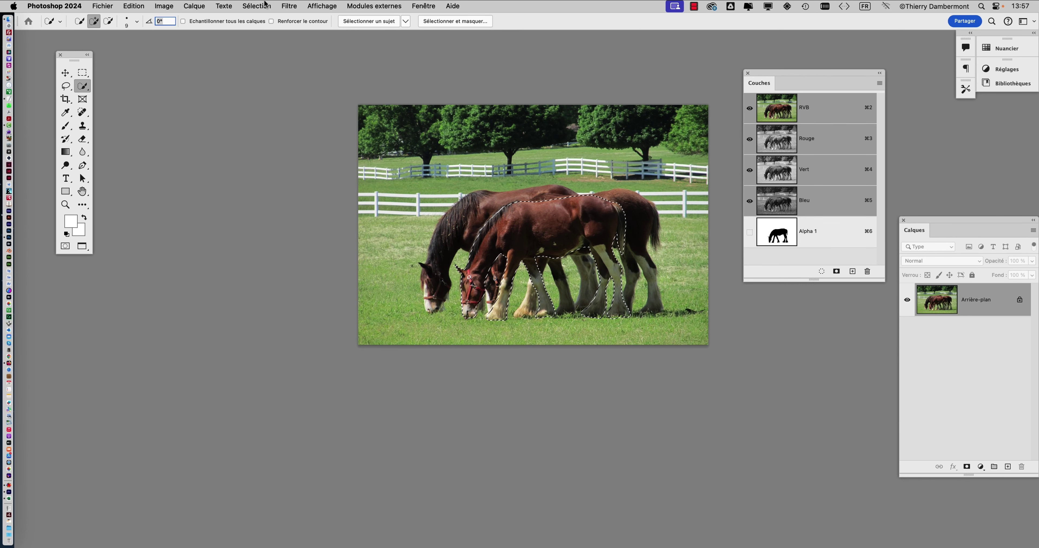
left_click(257, 6)
left_click(257, 6)
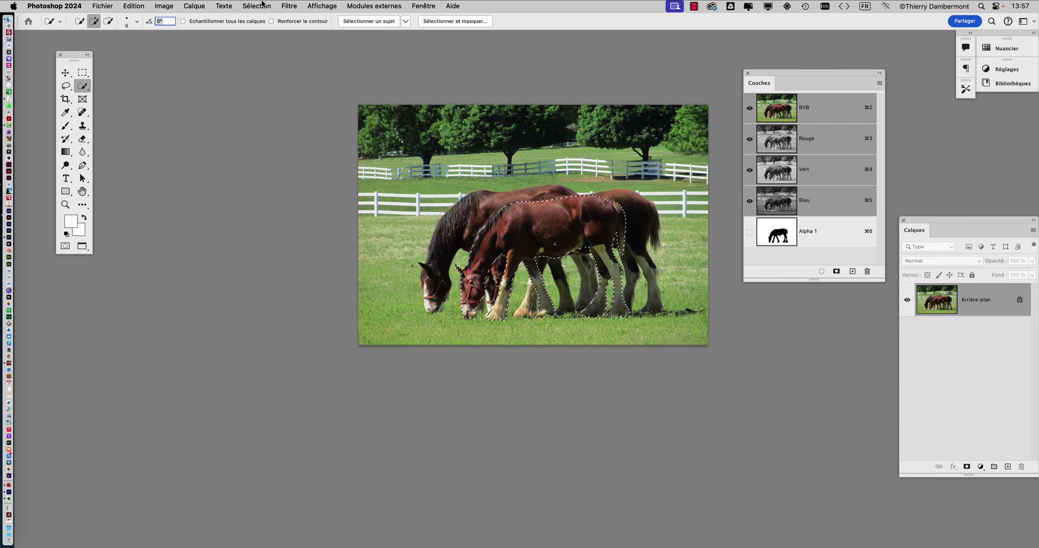
Arrange the Channels and shortened Layers panels around the image, and mask the background layer with the horse selection.
left_click_drag(759, 82, 196, 95)
left_click_drag(914, 229, 693, 117)
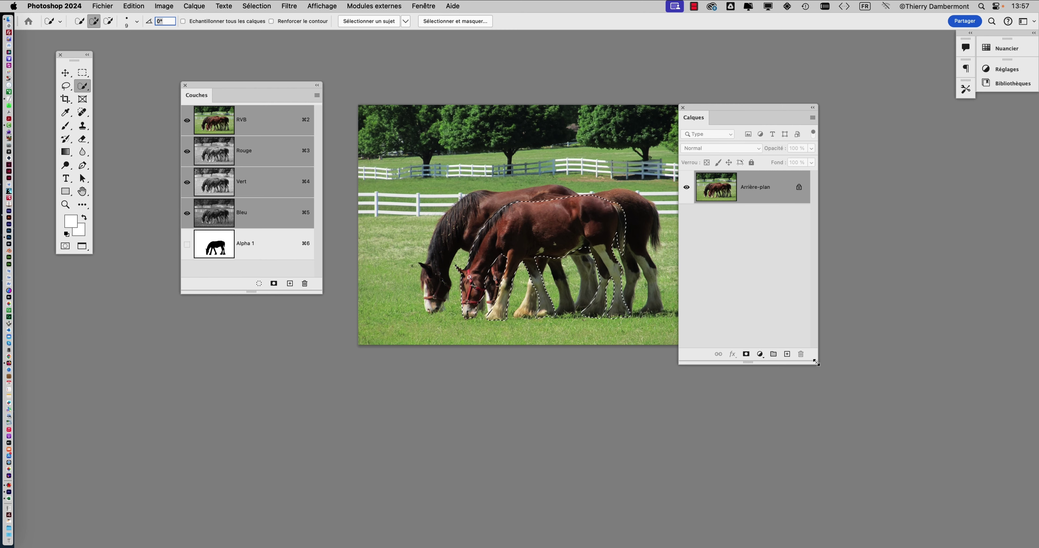
left_click_drag(820, 365, 821, 241)
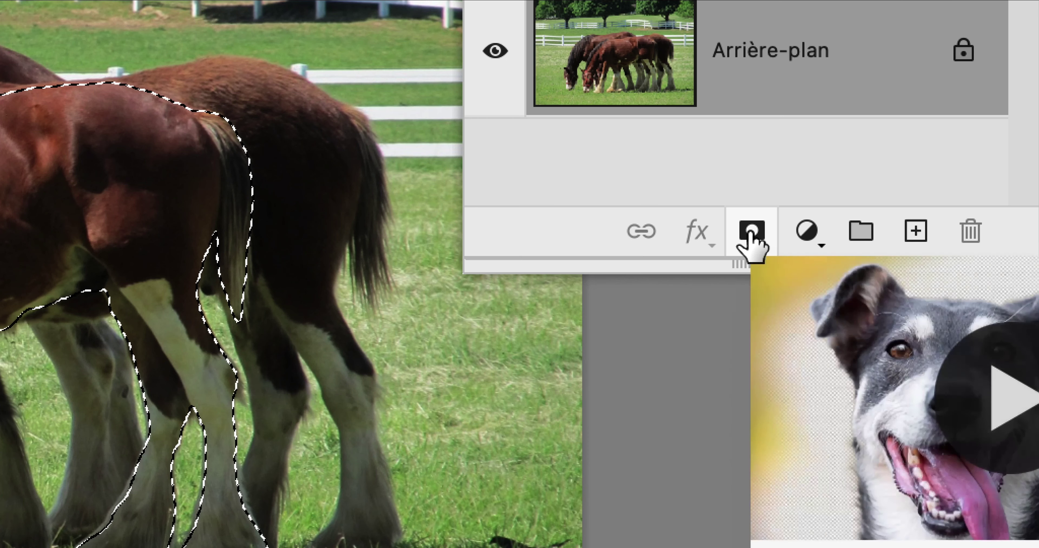
left_click(751, 236)
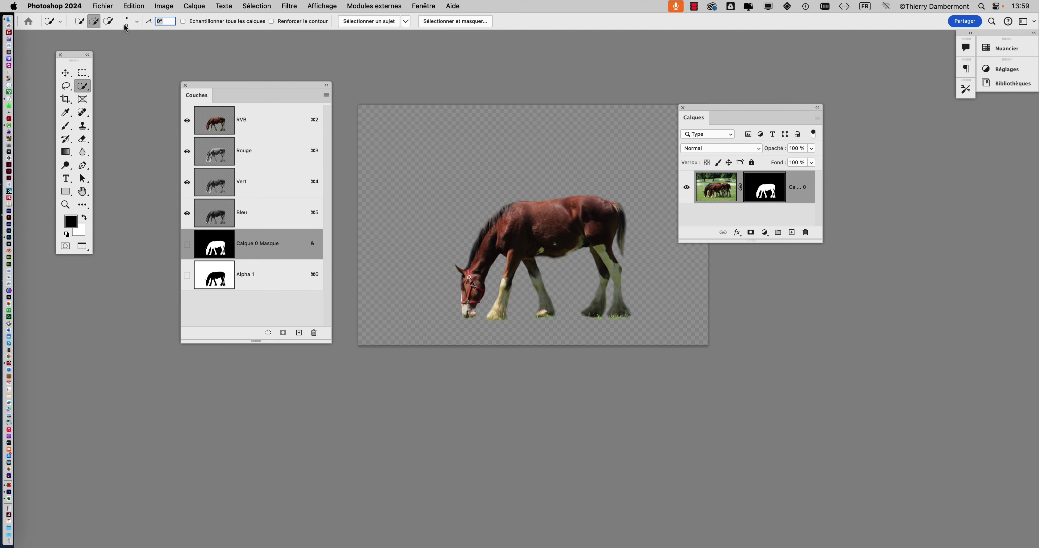
Prepare to save a copy of the masked image in Photoshop format as clydesdale-horses-mai2024-02.psd.
left_click(102, 6)
left_click(133, 119)
left_click(578, 313)
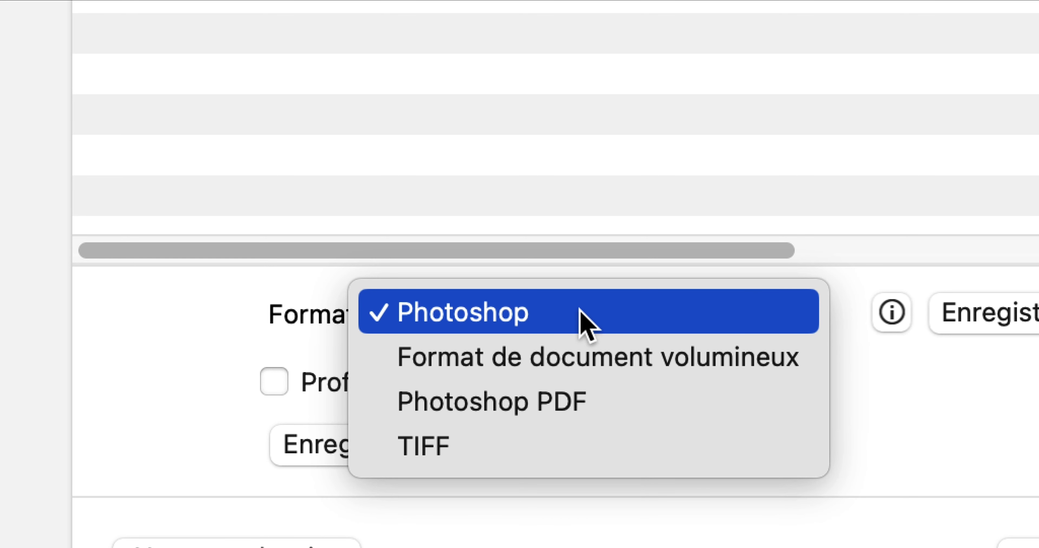
left_click(581, 318)
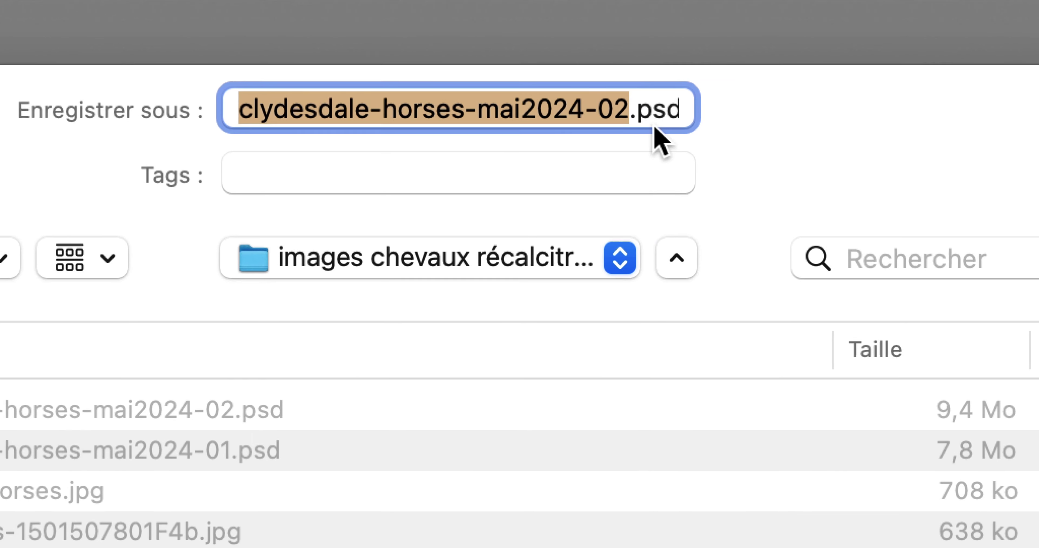
left_click(670, 115)
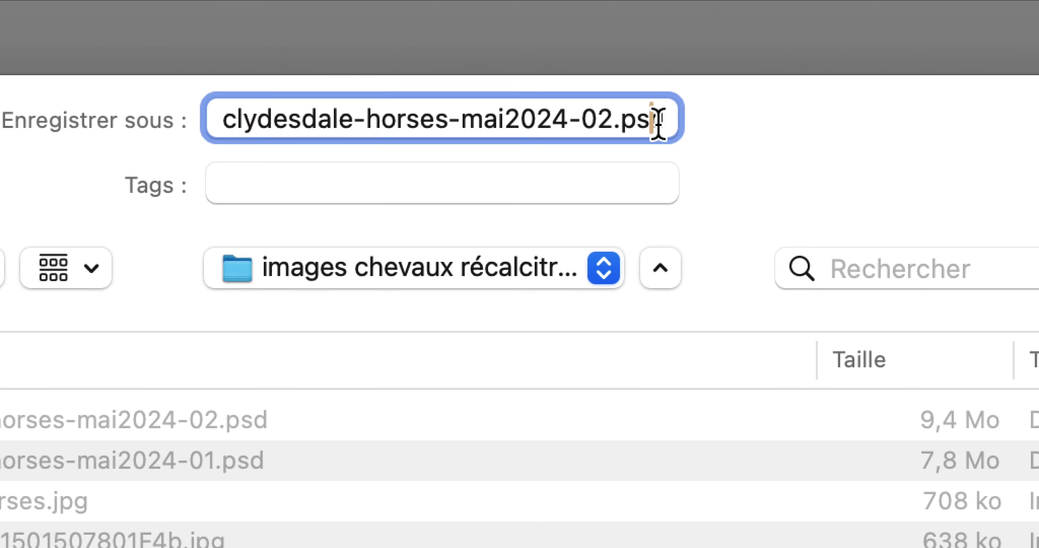
key("Right")
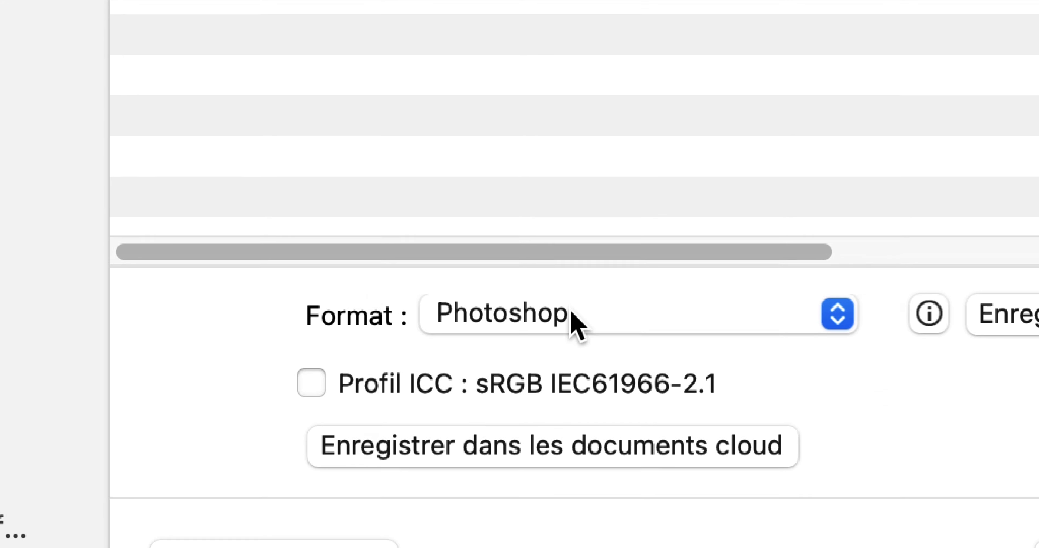
Try the large document format (Format de document volumineux) for the save, and set the format back to Photoshop.
left_click(607, 212)
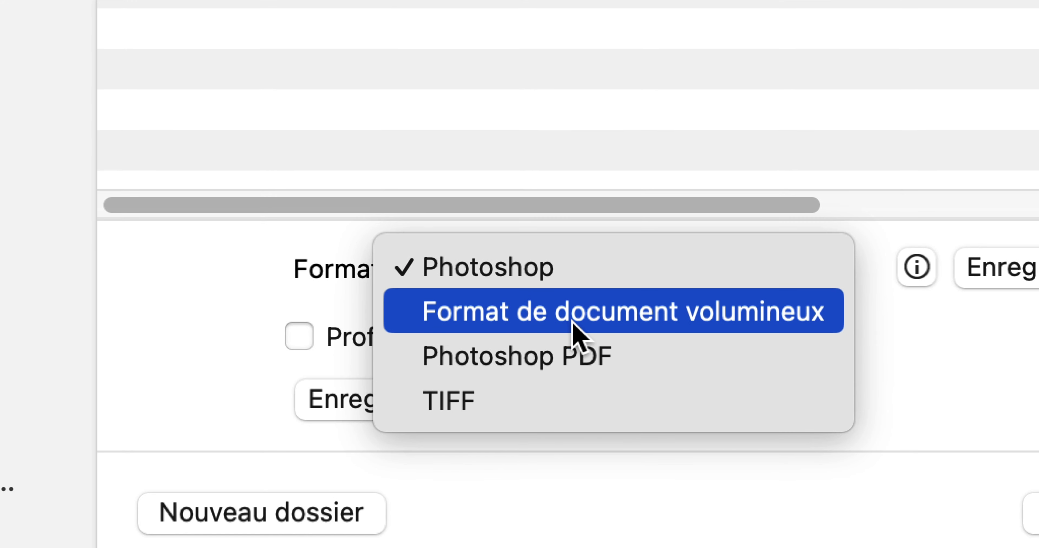
left_click(574, 318)
left_click(662, 269)
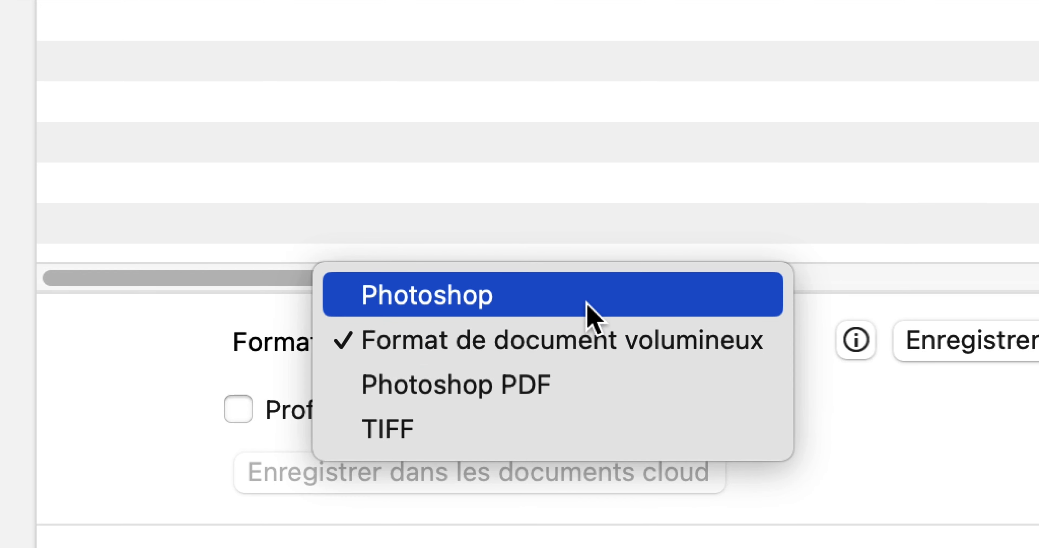
left_click(581, 268)
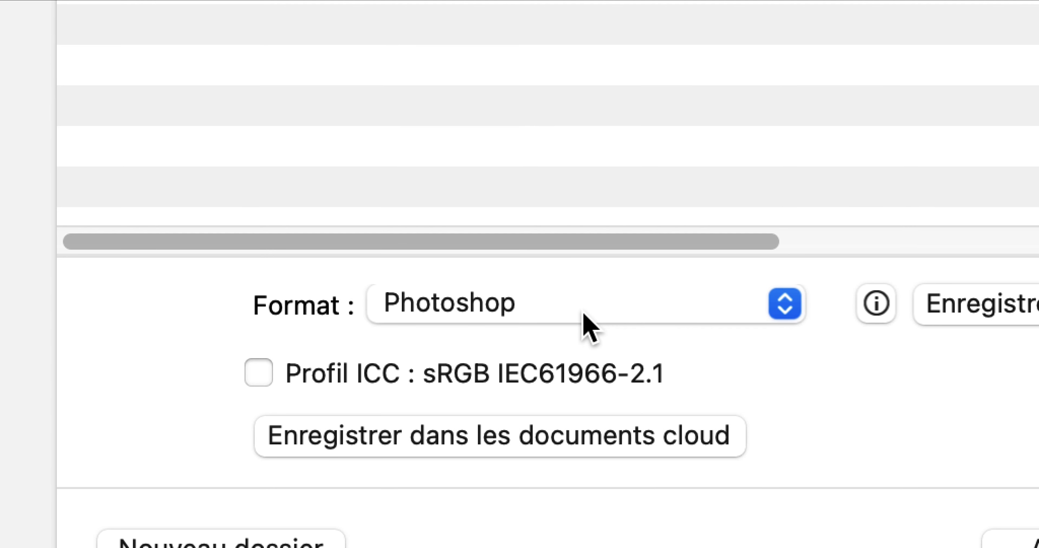
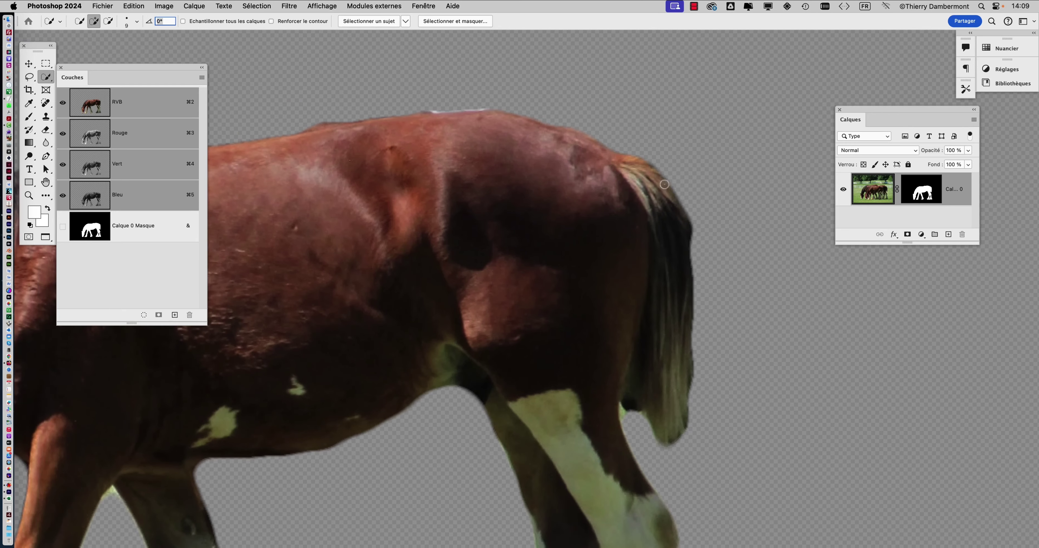
Examine the rump and tail edges in the Quick Selection cutout.
scroll(665, 183, "up", 2)
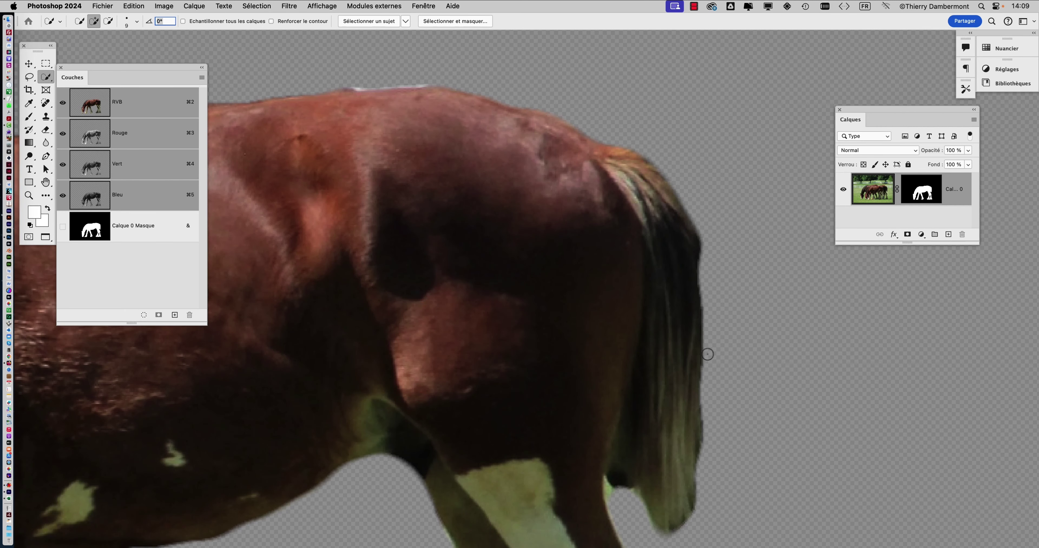
scroll(703, 349, "down", 1)
scroll(619, 325, "left", 10)
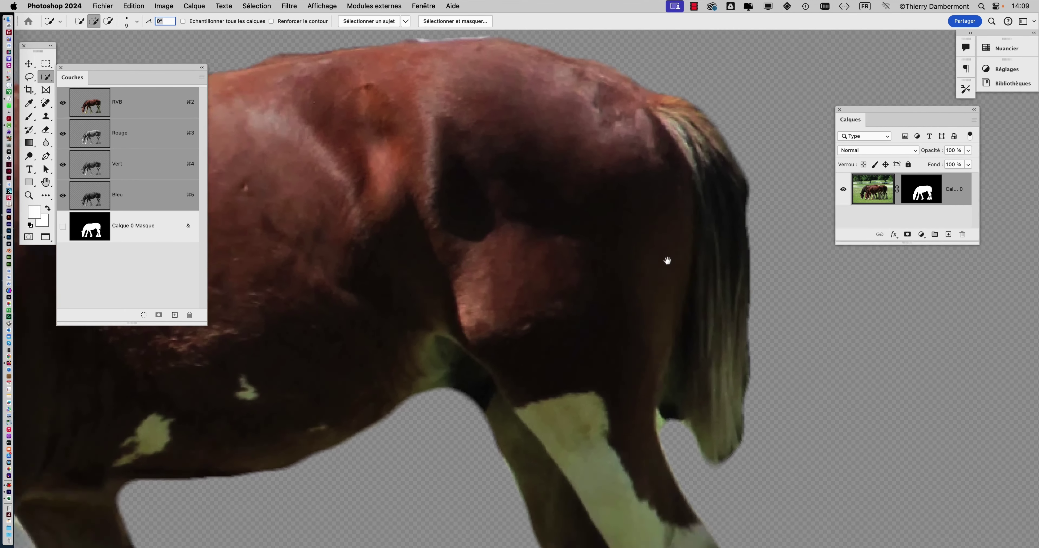
scroll(366, 235, "left", 10)
scroll(366, 235, "down", 3)
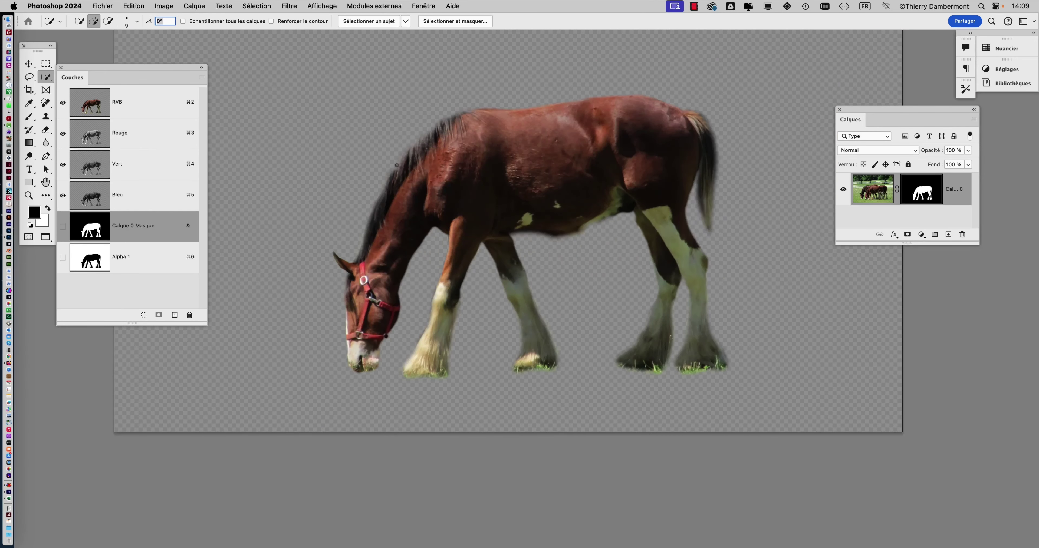
Examine the mane and tail edges in the cutout made from the painted alpha channel.
scroll(397, 165, "up", 2)
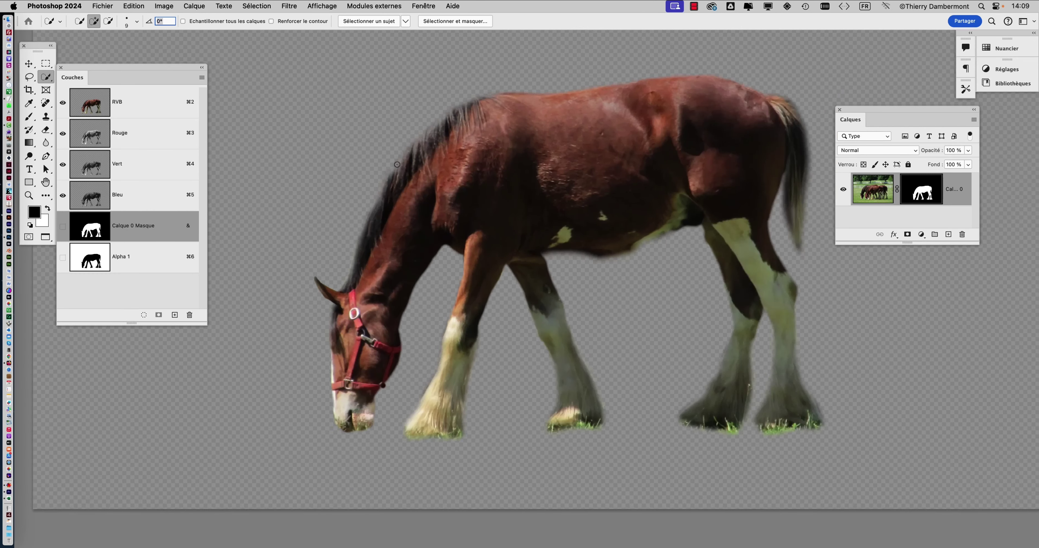
scroll(397, 165, "up", 3)
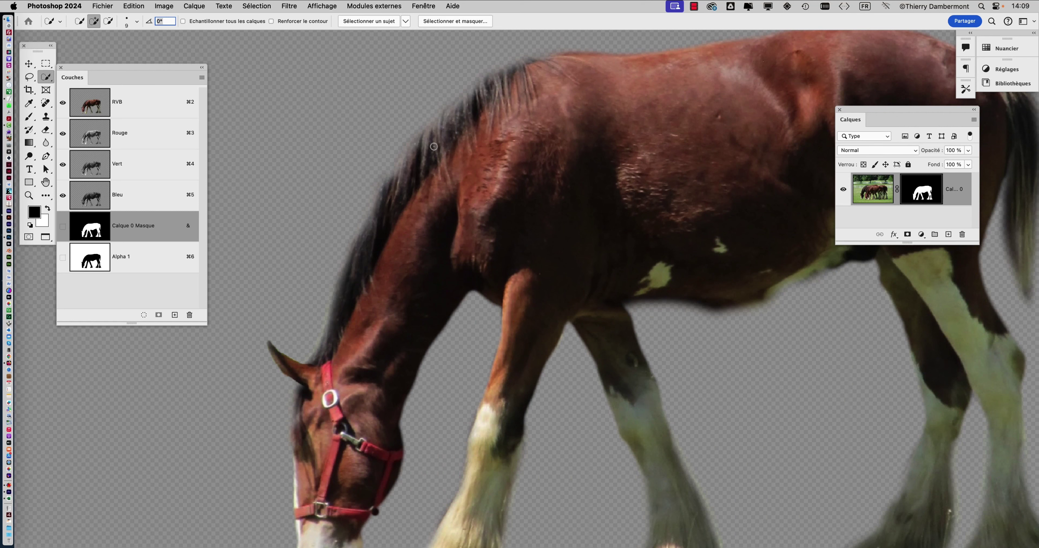
scroll(626, 220, "right", 10)
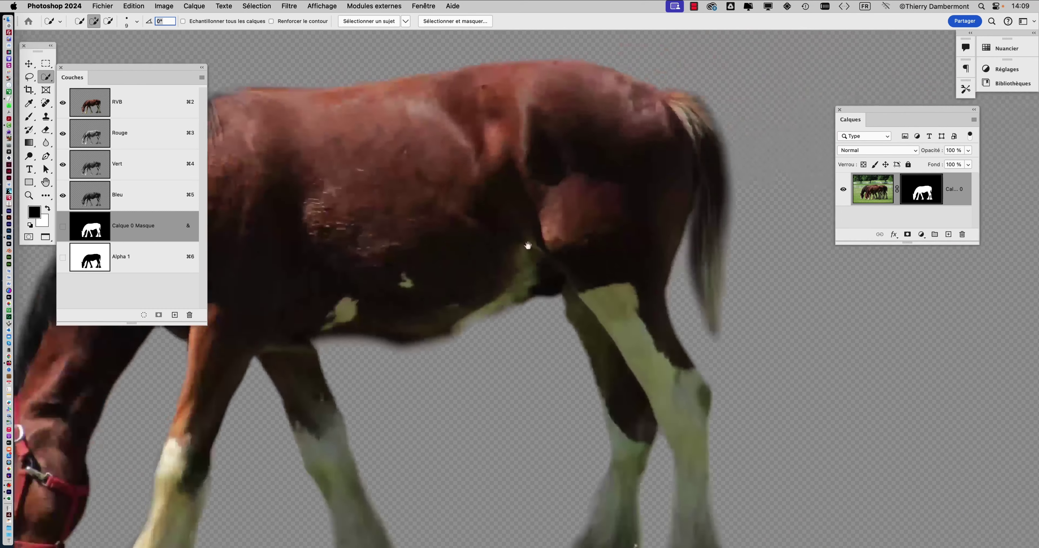
scroll(646, 220, "up", 3)
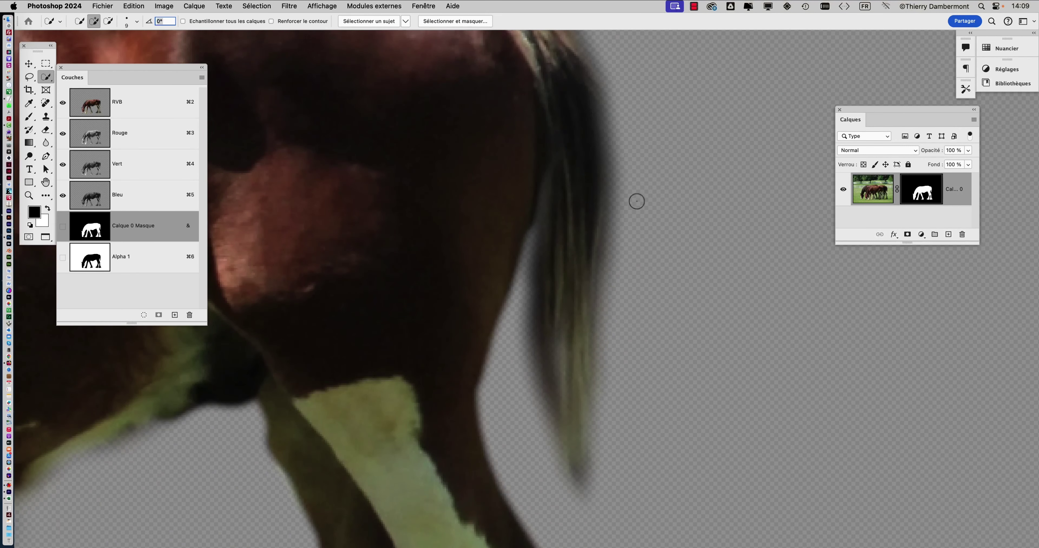
scroll(633, 202, "up", 3)
scroll(624, 278, "down", 3)
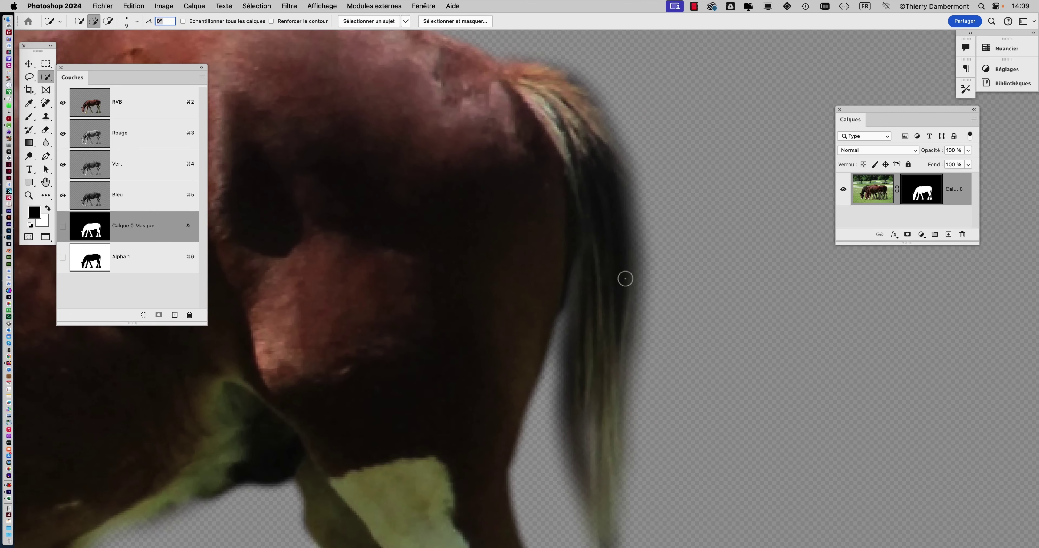
scroll(623, 280, "down", 3)
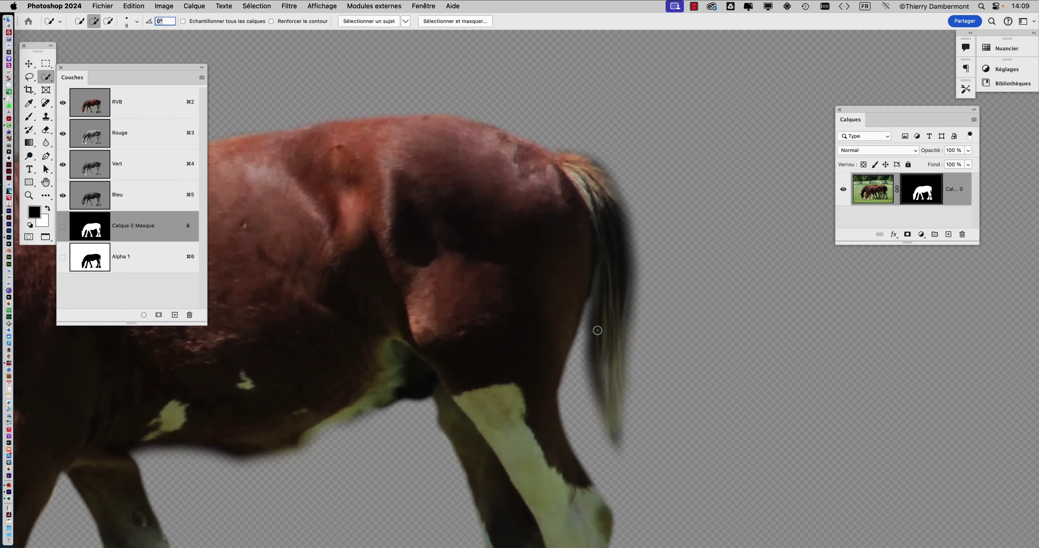
scroll(617, 309, "up", 3)
scroll(564, 298, "down", 3)
scroll(533, 294, "up", 3)
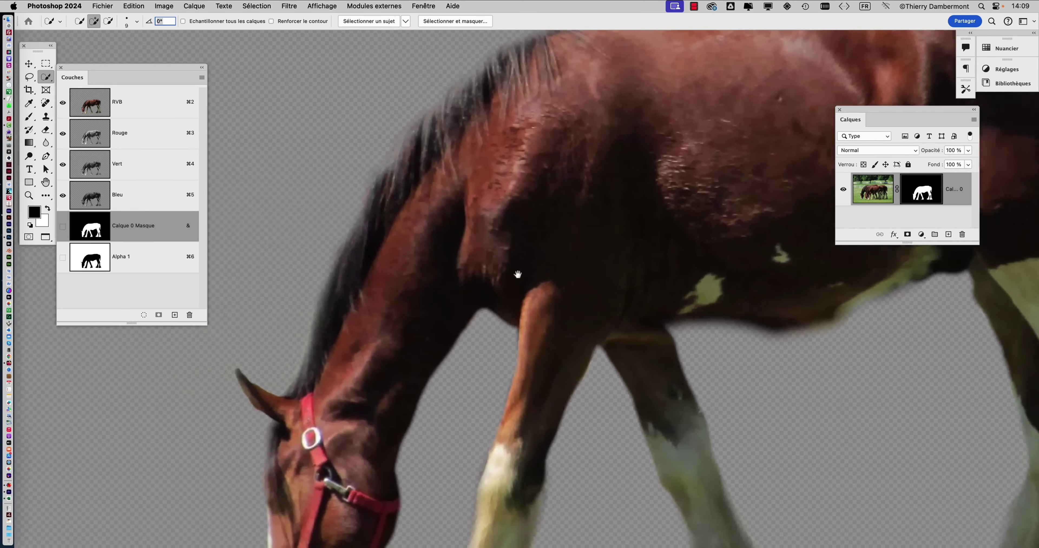
Compare the head, mane and neck edges of the alpha channel cutout with those of the Quick Selection cutout.
scroll(421, 280, "down", 3)
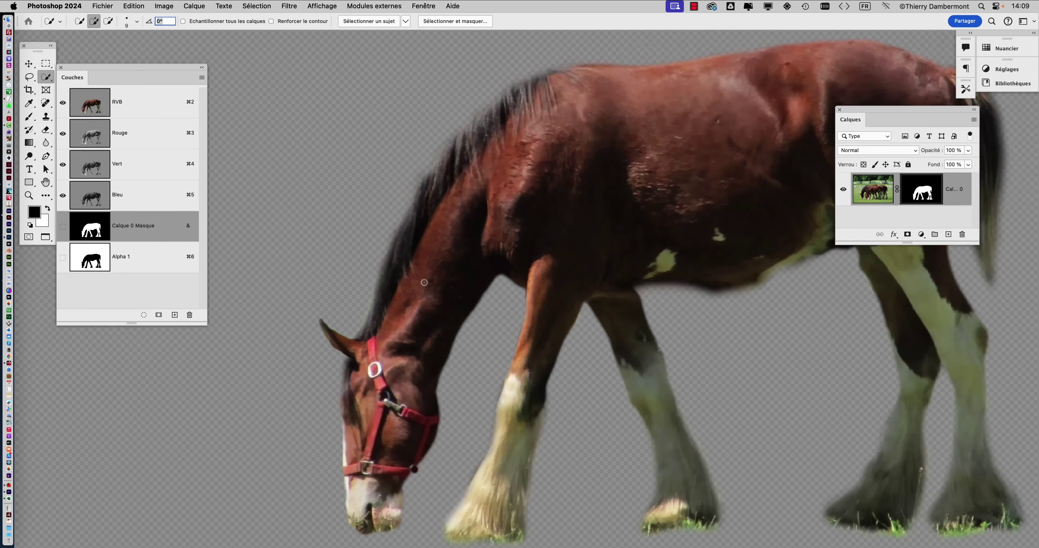
scroll(424, 283, "down", 1)
left_click_drag(557, 304, 444, 284)
scroll(598, 280, "up", 1)
scroll(599, 279, "up", 2)
left_click_drag(89, 256, 189, 314)
scroll(524, 278, "down", 3)
scroll(575, 289, "up", 2)
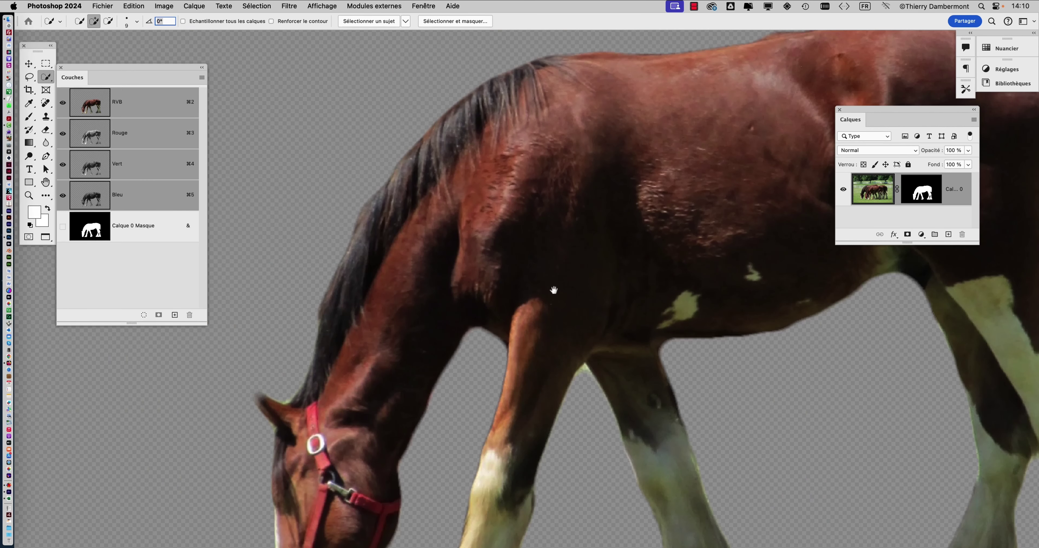
Compare the belly and leg edges of the Quick Selection cutout with those of the alpha channel cutout.
left_click_drag(552, 290, 470, 225)
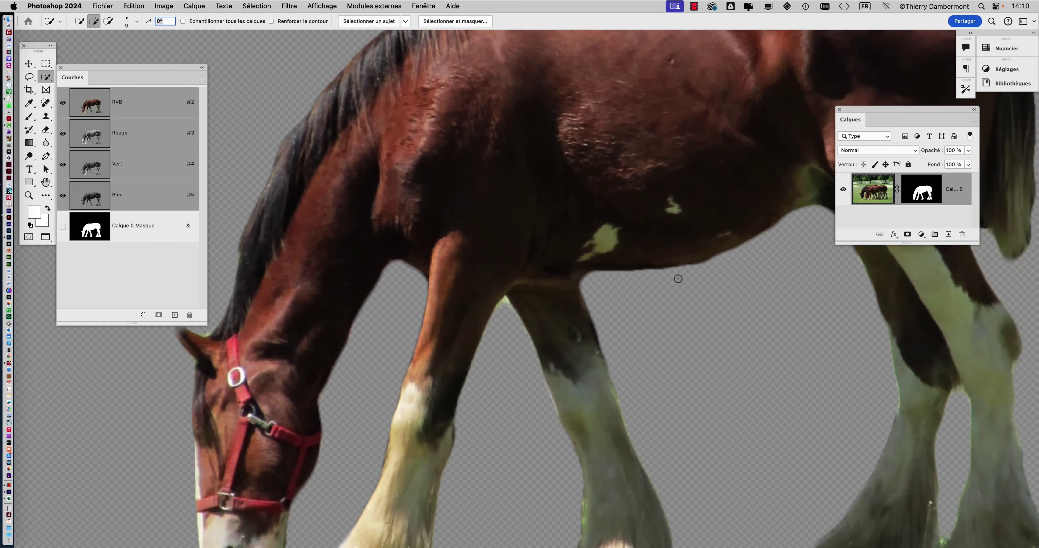
scroll(678, 279, "down", 2)
left_click_drag(631, 294, 539, 304)
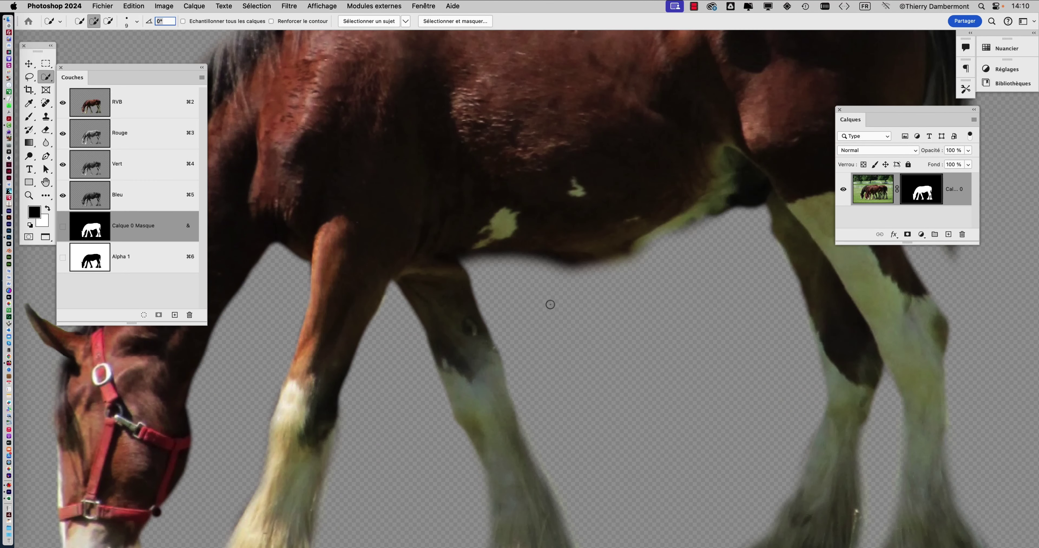
scroll(550, 305, "down", 3)
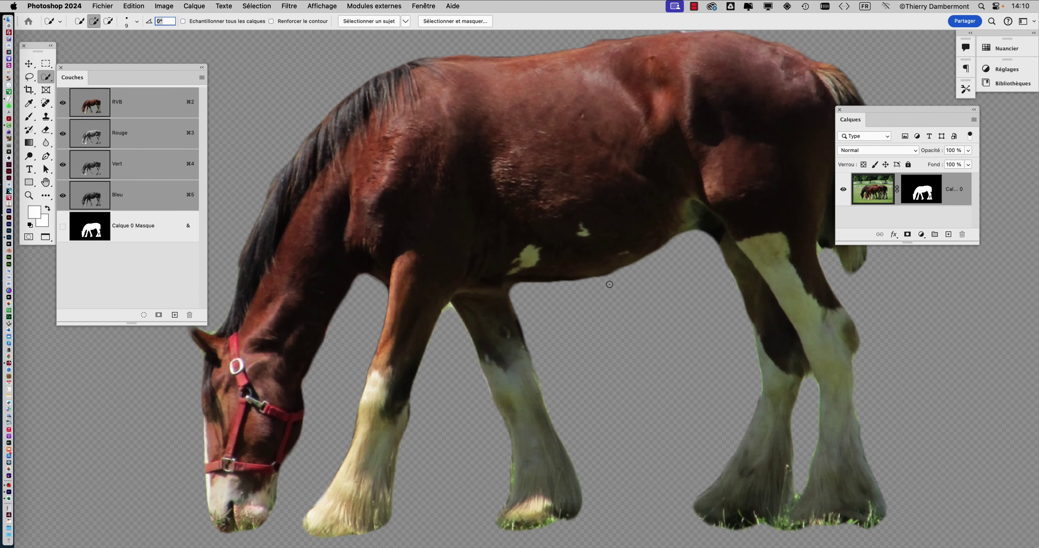
scroll(608, 283, "down", 3)
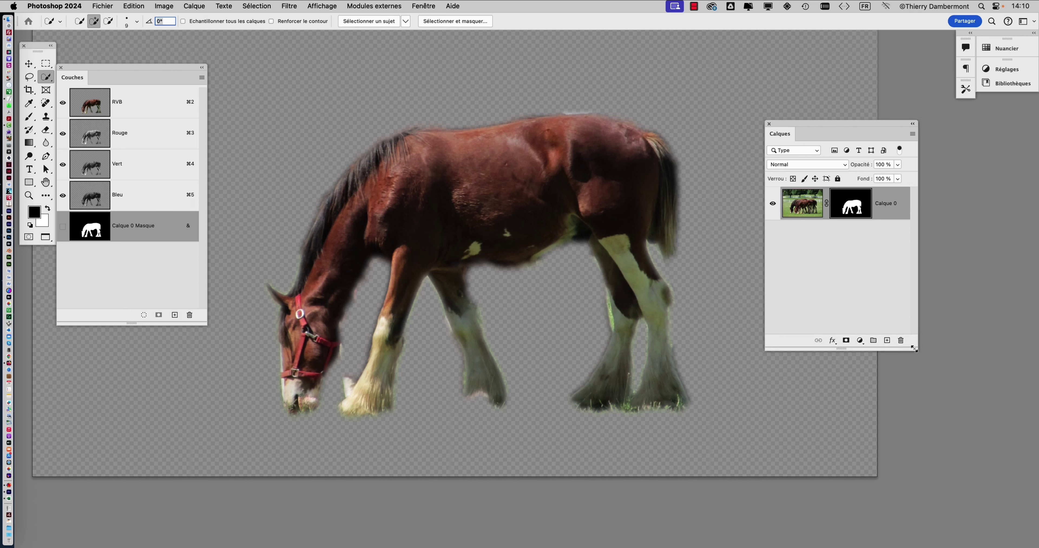
Paint black on the Quick Selection layer mask with a 27 px brush to hide the leftover white patch beside the front hoof.
left_click_drag(909, 347, 915, 348)
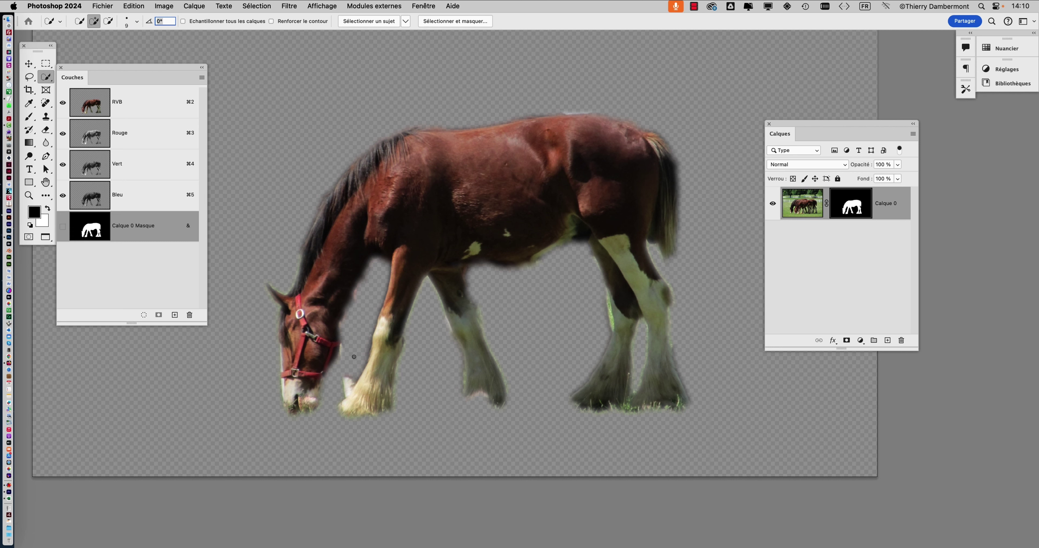
scroll(342, 363, "up", 7)
scroll(413, 271, "down", 3)
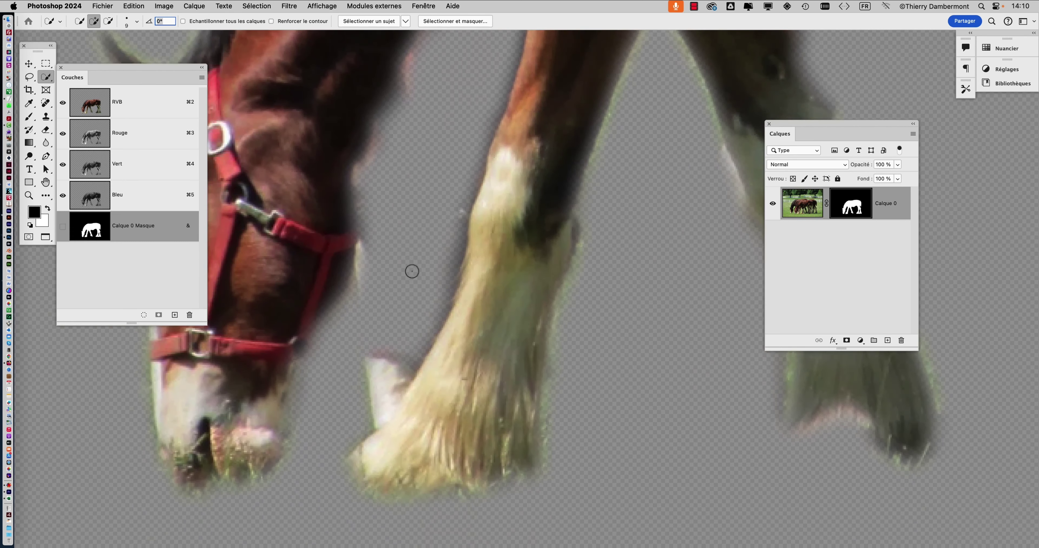
left_click(29, 116)
left_click_drag(395, 264, 398, 264)
left_click_drag(375, 359, 373, 422)
scroll(515, 254, "down", 8)
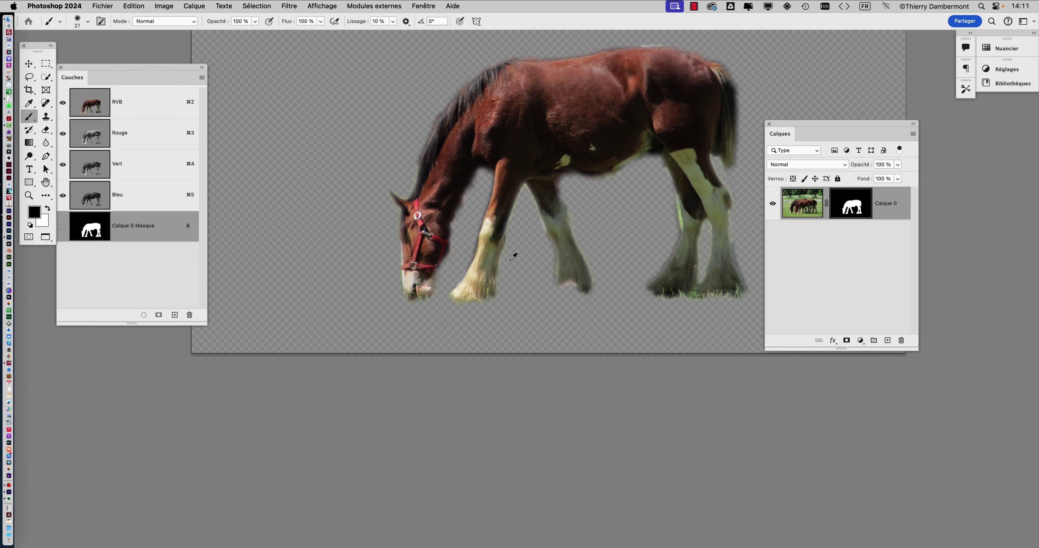
left_click_drag(508, 258, 461, 296)
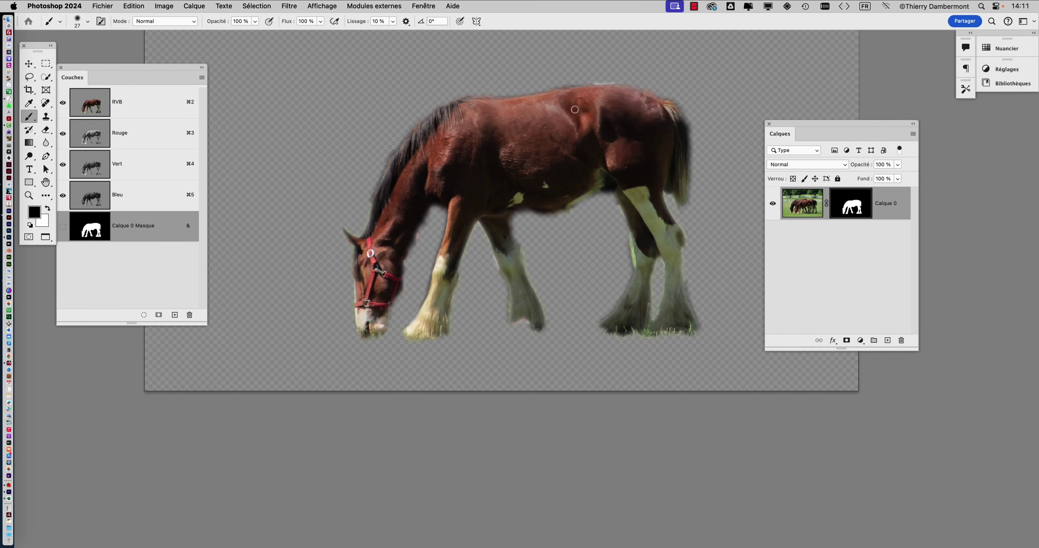
Paint out the pale background remnant along the top of the horse's back on the mask with a 22 px black brush.
scroll(624, 79, "up", 3)
left_click_drag(649, 98, 635, 96)
left_click_drag(581, 86, 599, 86)
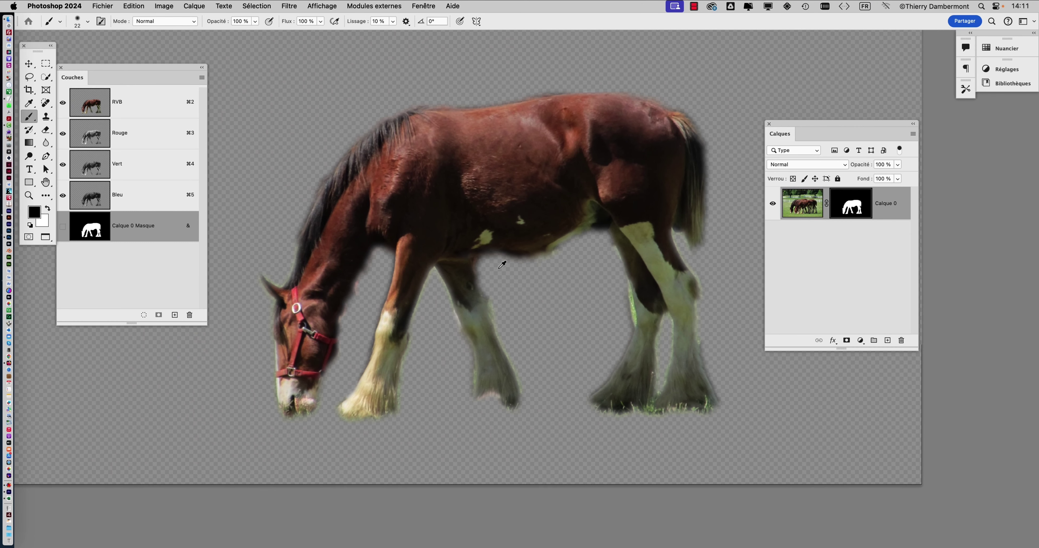
scroll(501, 265, "down", 2)
scroll(501, 265, "down", 1)
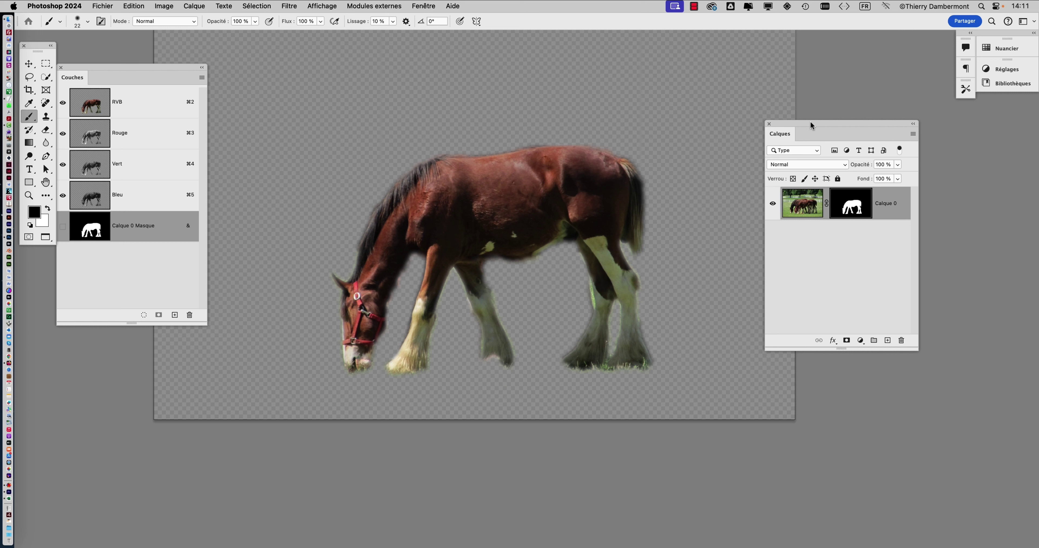
Add a Teinte/Saturation adjustment layer above the Quick Selection cutout and arrange the panels clear of the horse.
left_click_drag(804, 122, 786, 91)
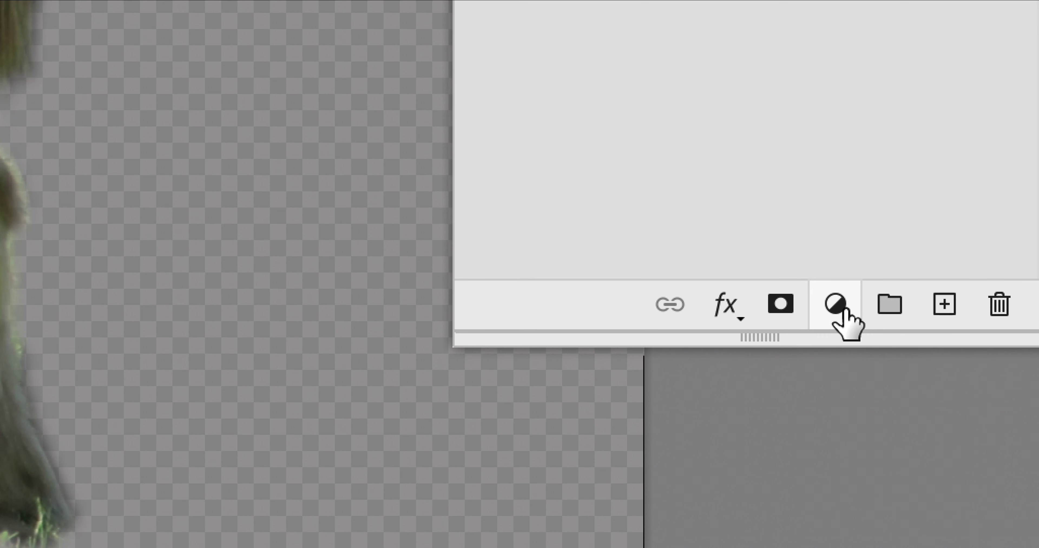
left_click(839, 308)
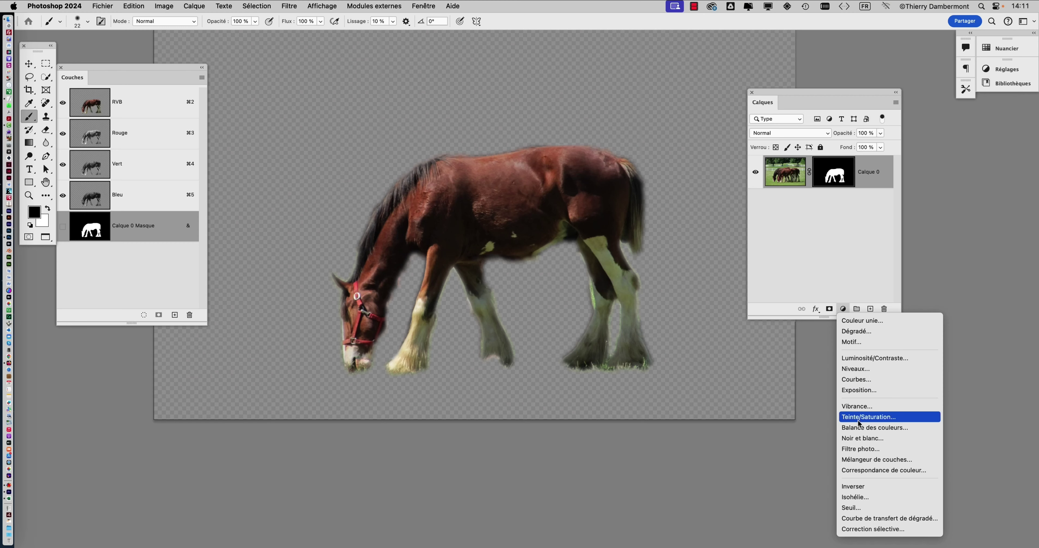
left_click(857, 419)
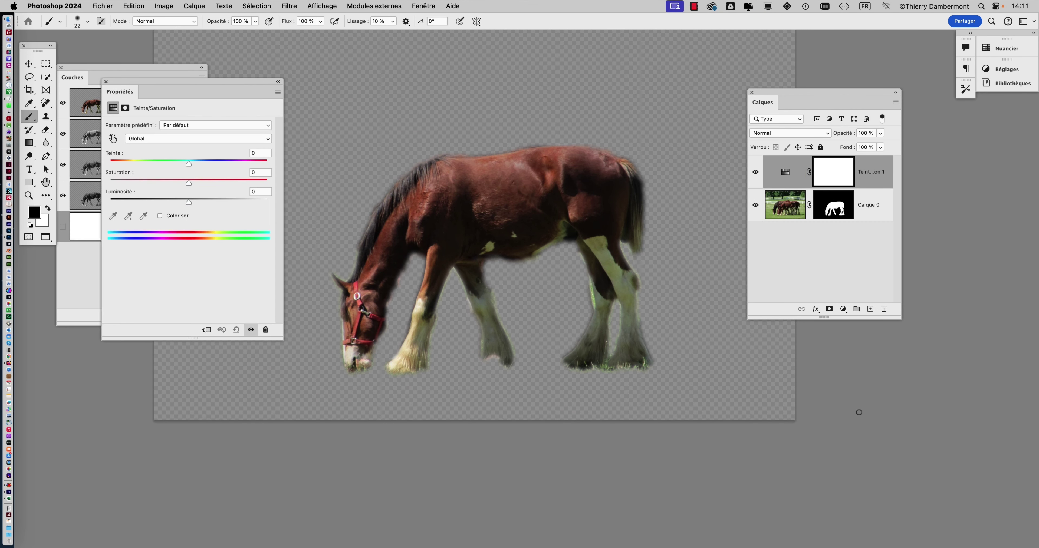
left_click_drag(760, 98, 923, 183)
left_click_drag(214, 83, 737, 64)
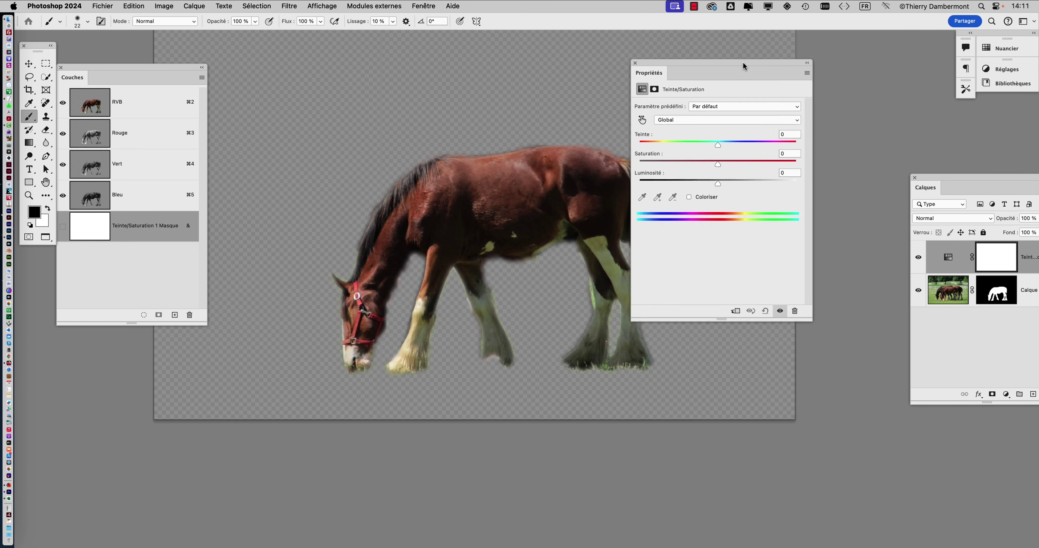
scroll(423, 147, "right", 5)
scroll(423, 147, "down", 2)
scroll(423, 146, "up", 3)
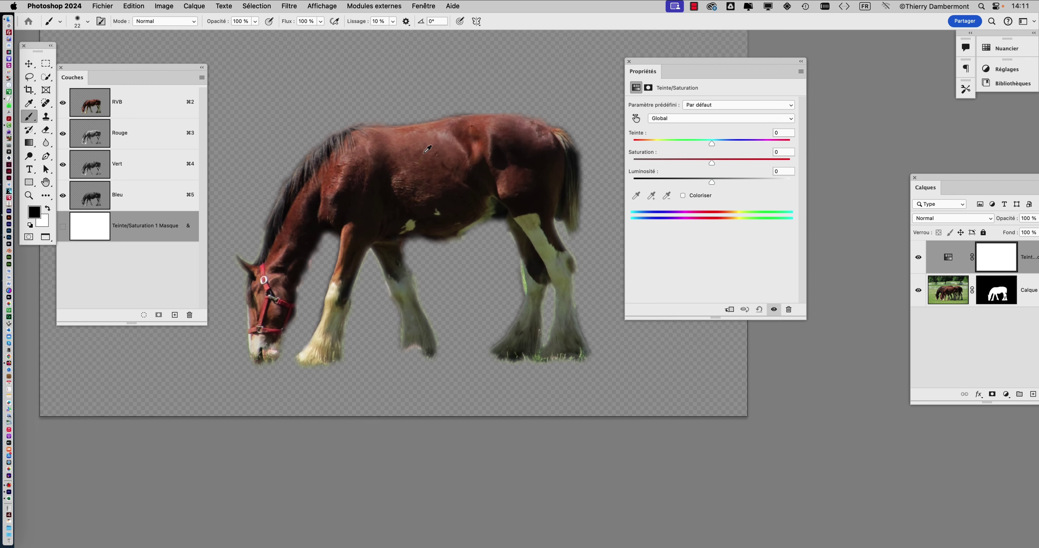
left_click_drag(672, 63, 716, 65)
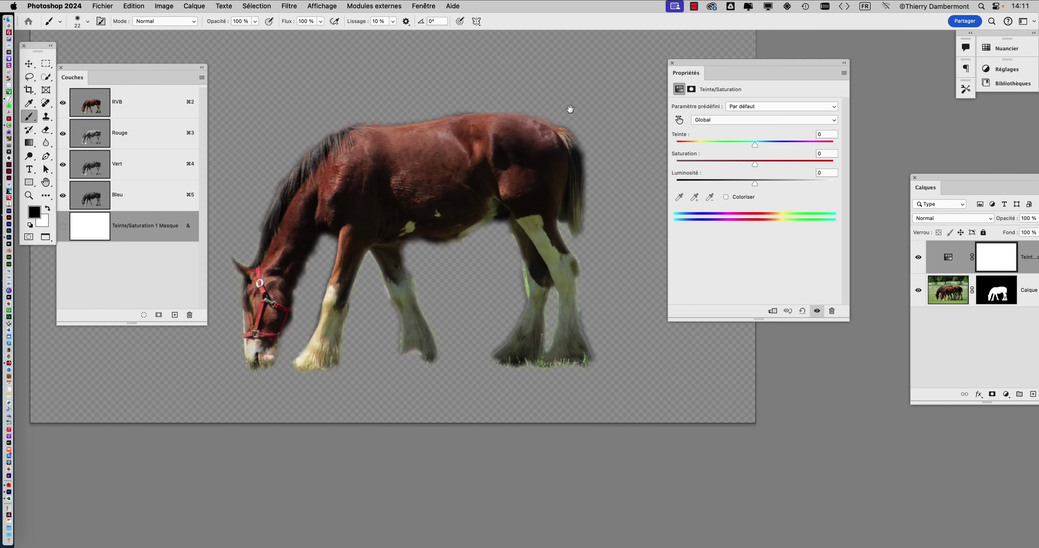
left_click_drag(568, 109, 598, 93)
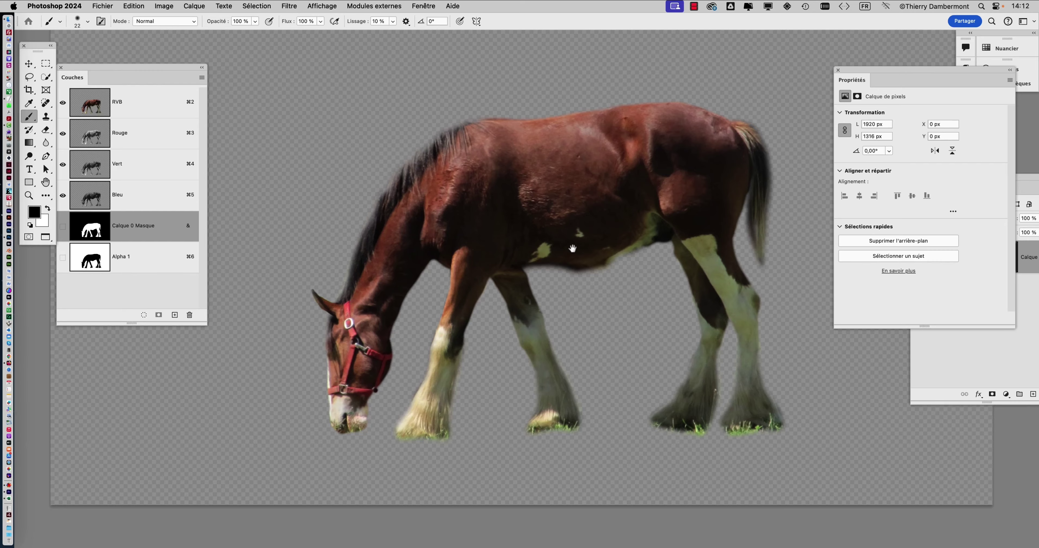
Add a Teinte/Saturation adjustment layer above the alpha channel cutout and place its settings and the layer list beside the horse.
scroll(568, 243, "right", 3)
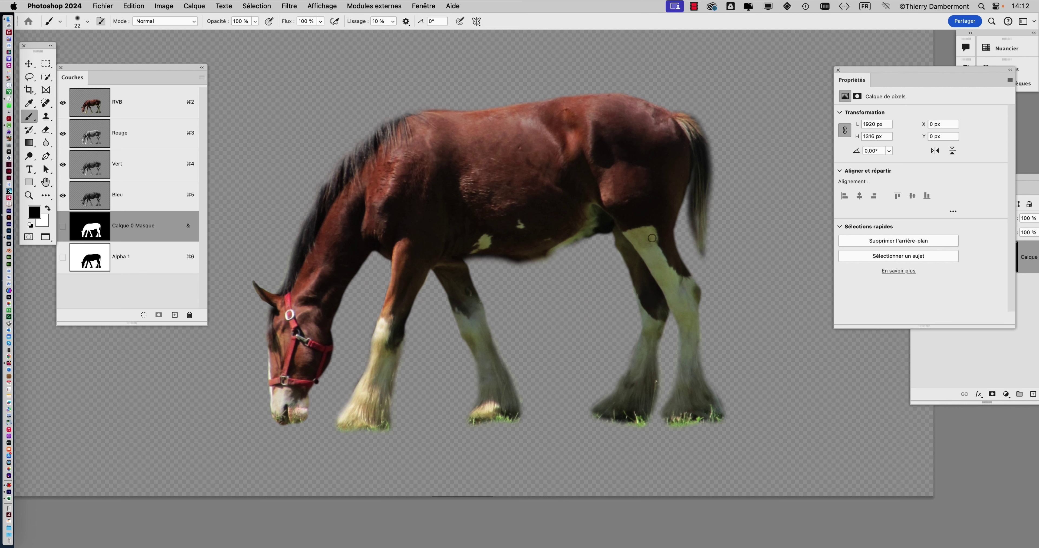
left_click(837, 70)
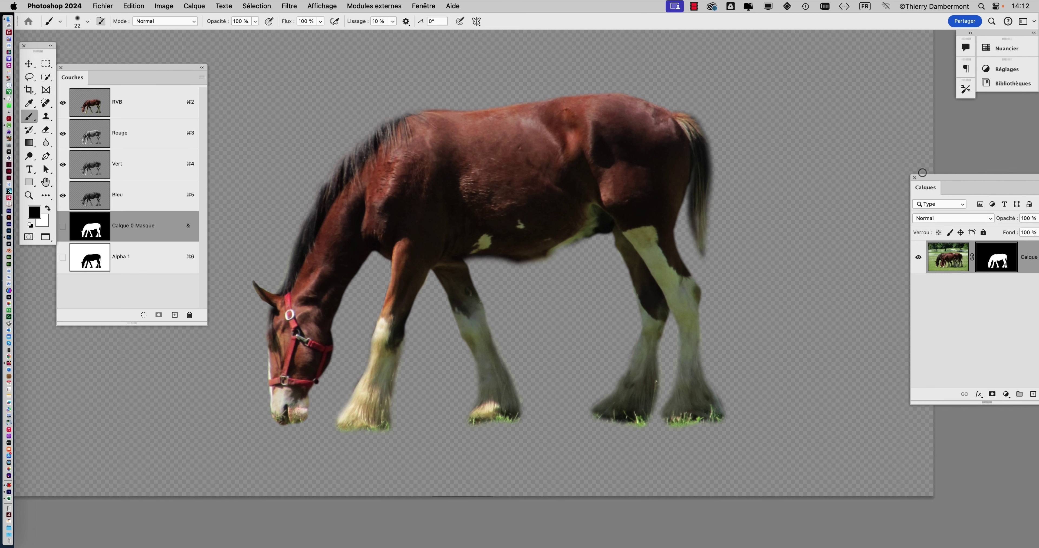
left_click_drag(924, 179, 755, 104)
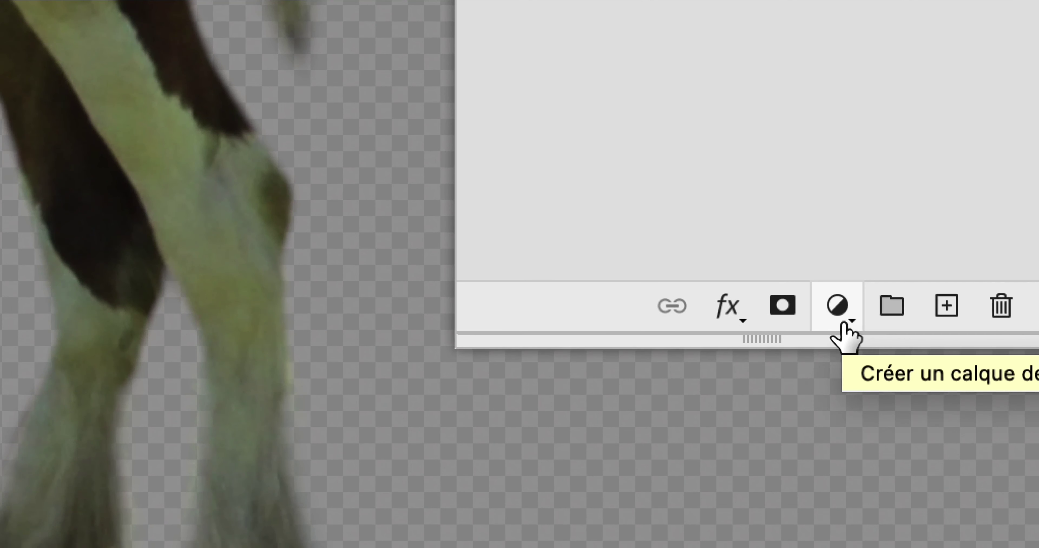
left_click(760, 313)
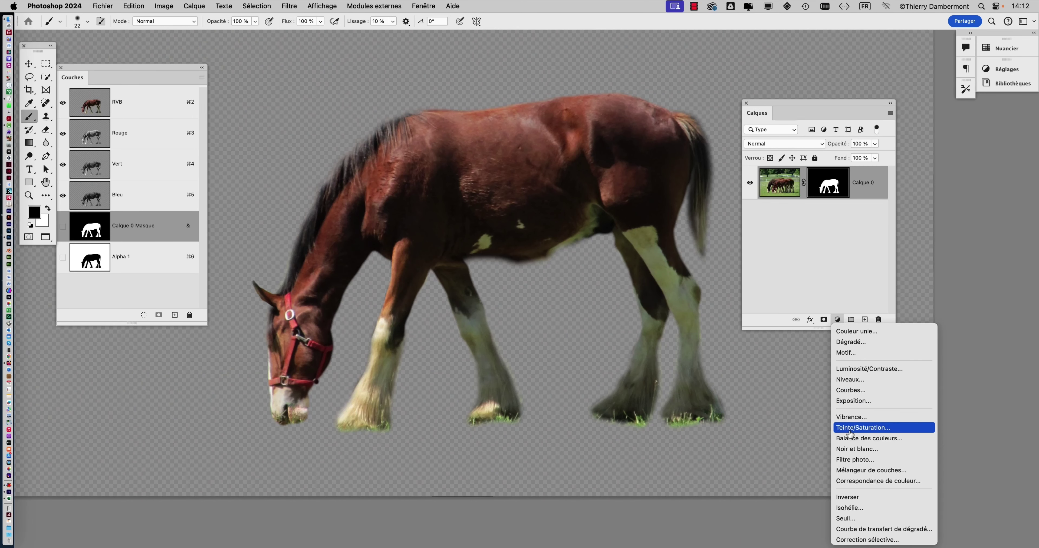
left_click(850, 431)
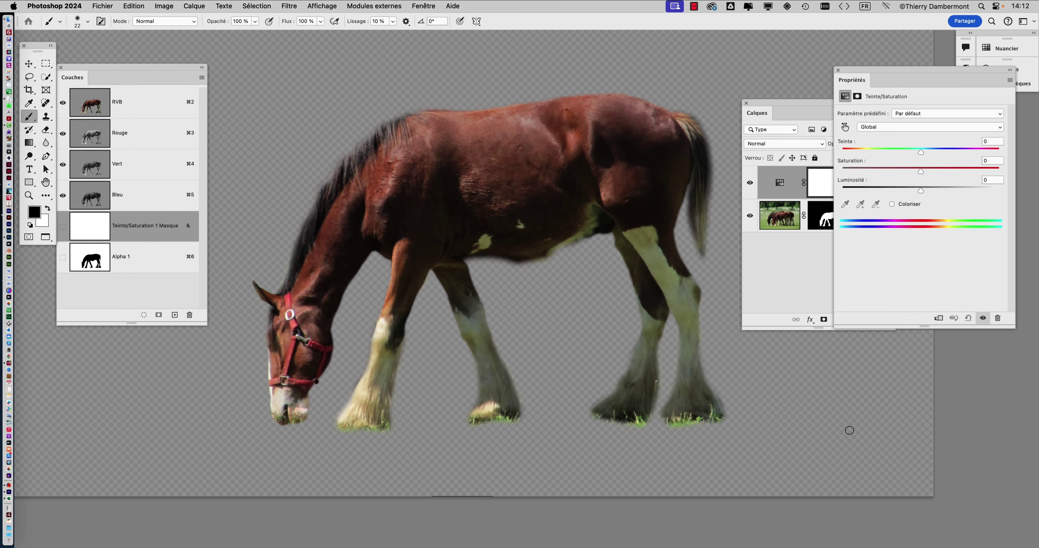
left_click_drag(928, 72, 578, 61)
left_click_drag(786, 104, 147, 51)
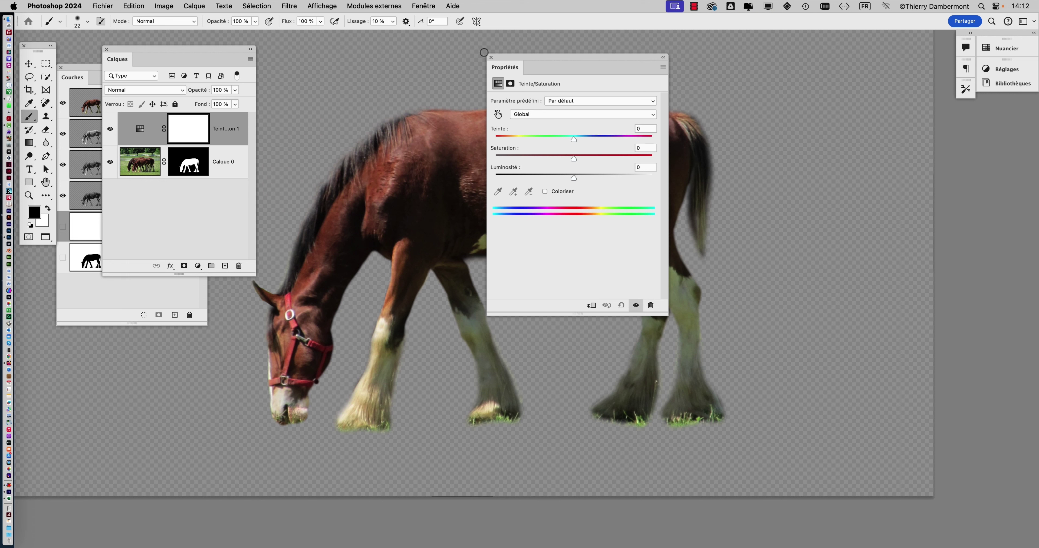
left_click_drag(535, 59, 778, 54)
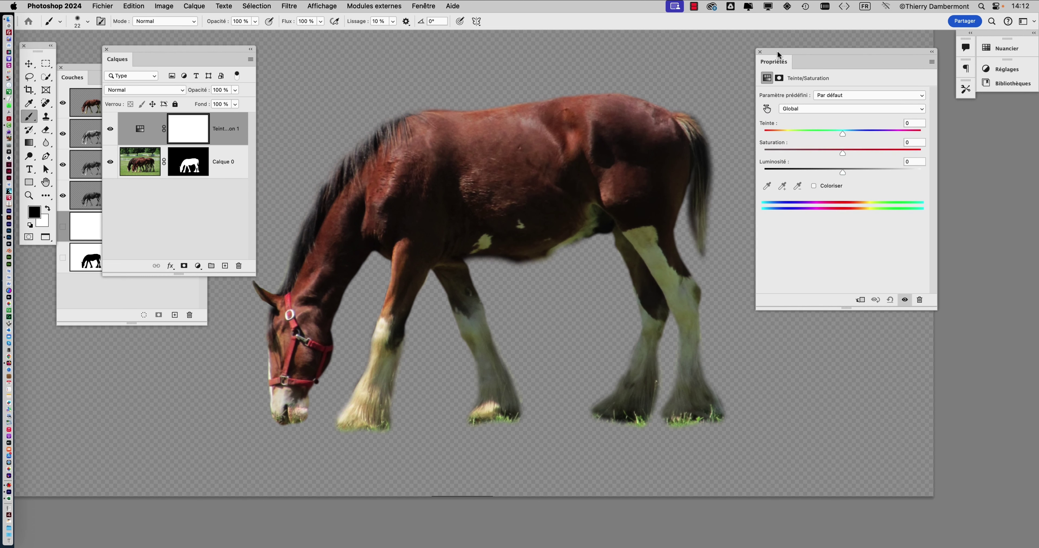
left_click_drag(255, 275, 368, 256)
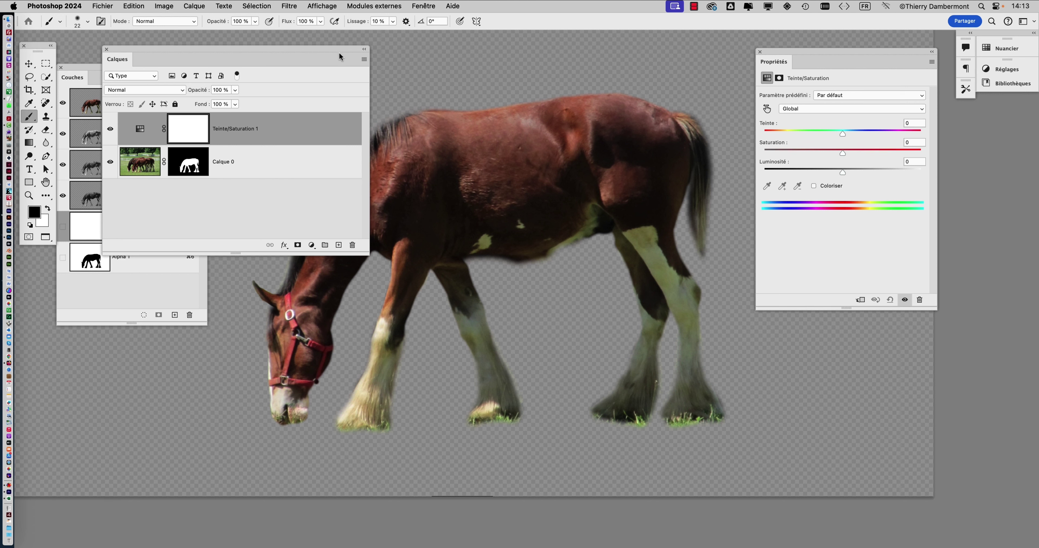
left_click_drag(342, 51, 202, 371)
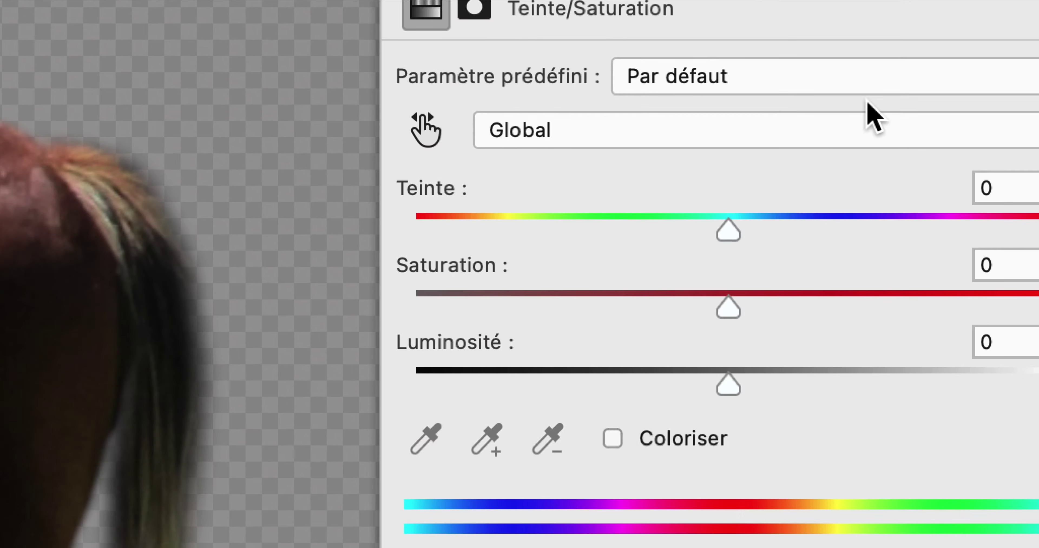
Limit the Teinte/Saturation adjustment to the greens (Verts), set their saturation to -100 and clear the layer list off the horse.
left_click(823, 108)
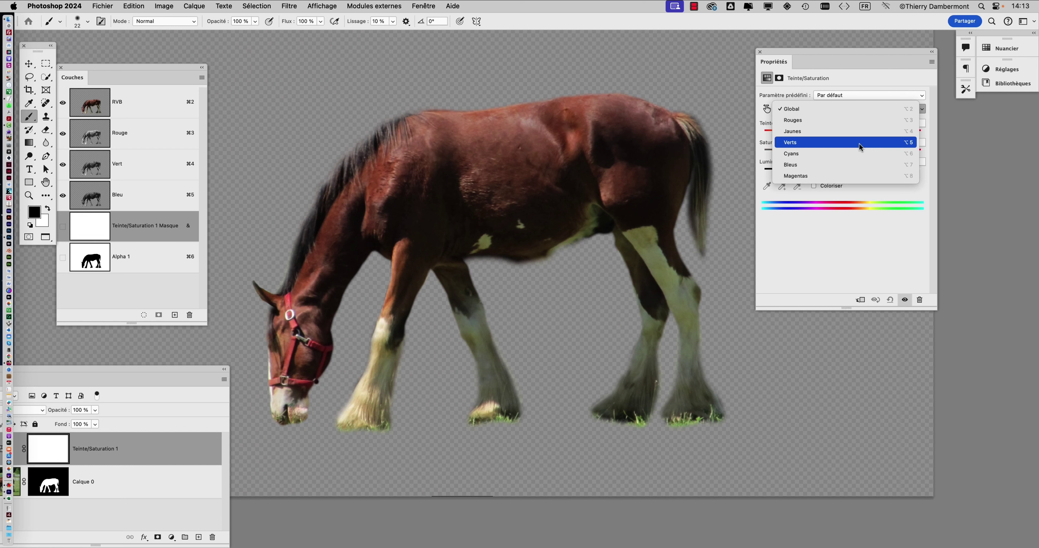
left_click(859, 143)
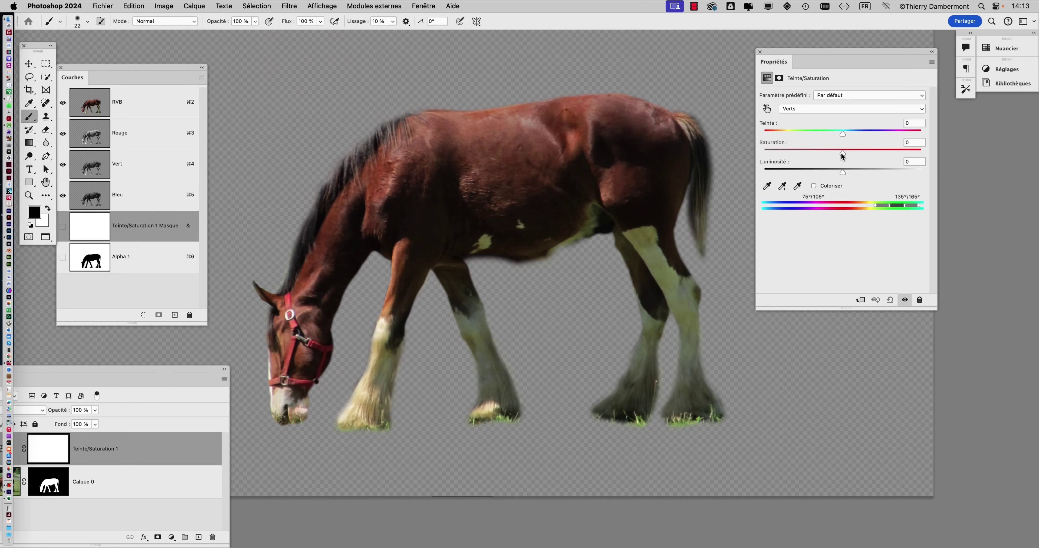
left_click_drag(842, 155, 760, 152)
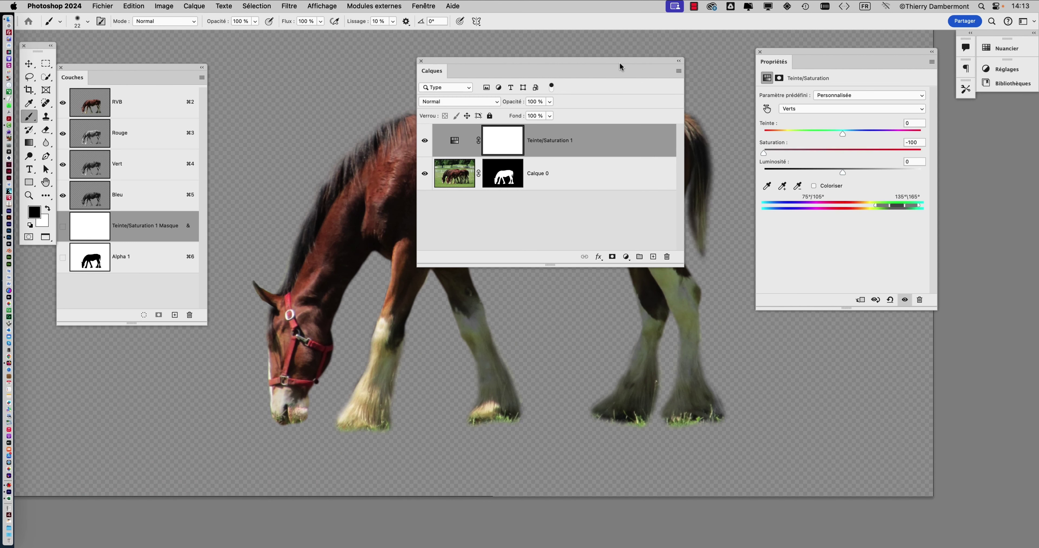
left_click_drag(620, 66, 130, 385)
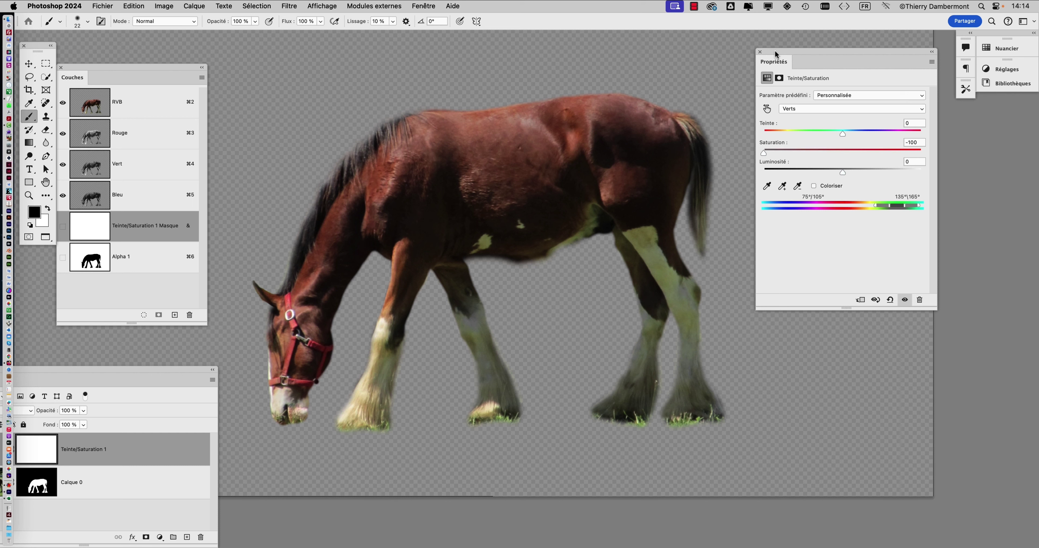
Widen the Teinte/Saturation settings above the horse and shift the affected colour range from the greens onto the yellows.
scroll(583, 216, "down", 2)
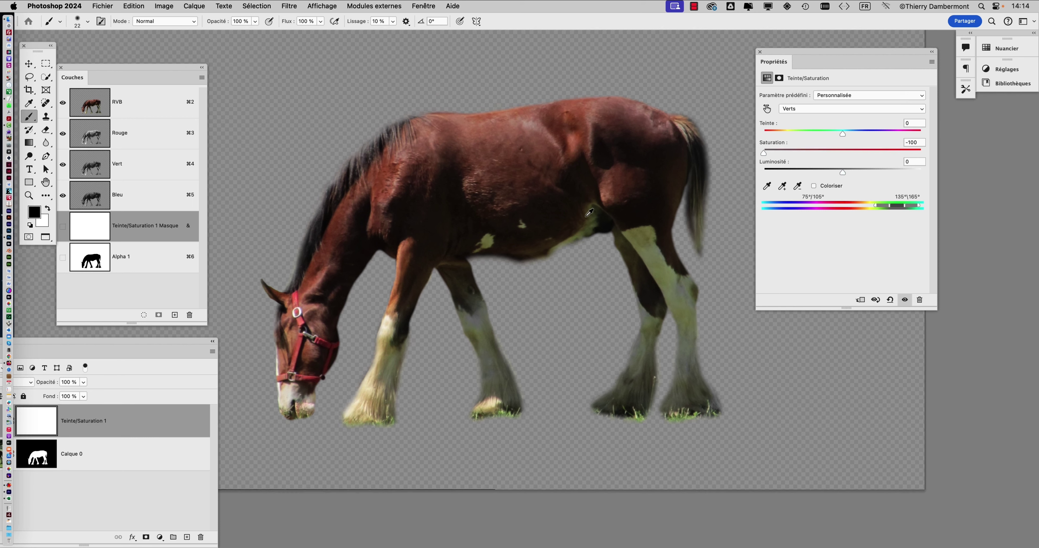
left_click_drag(512, 202, 503, 281)
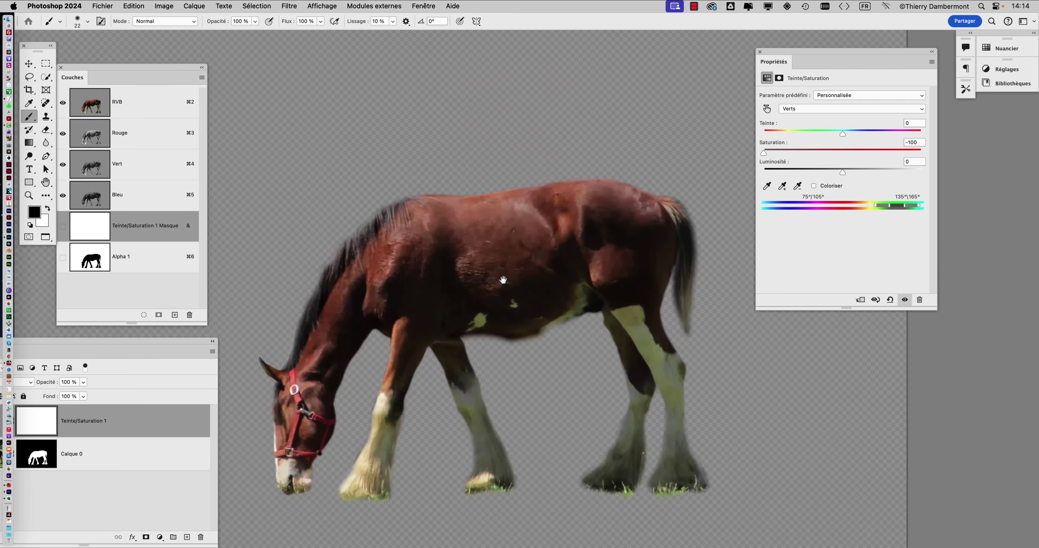
left_click_drag(786, 57, 268, 49)
left_click_drag(414, 301, 941, 238)
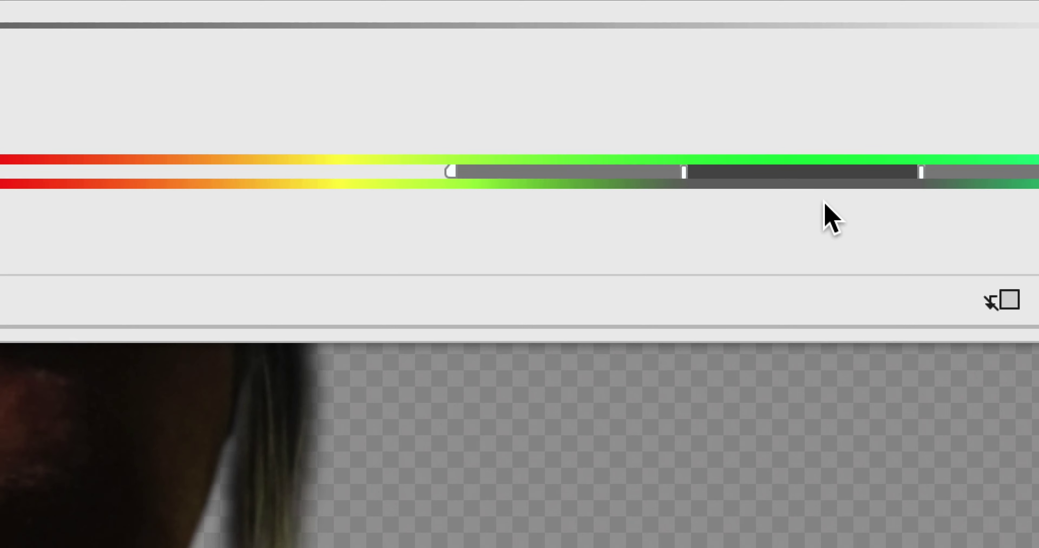
left_click_drag(821, 194, 733, 196)
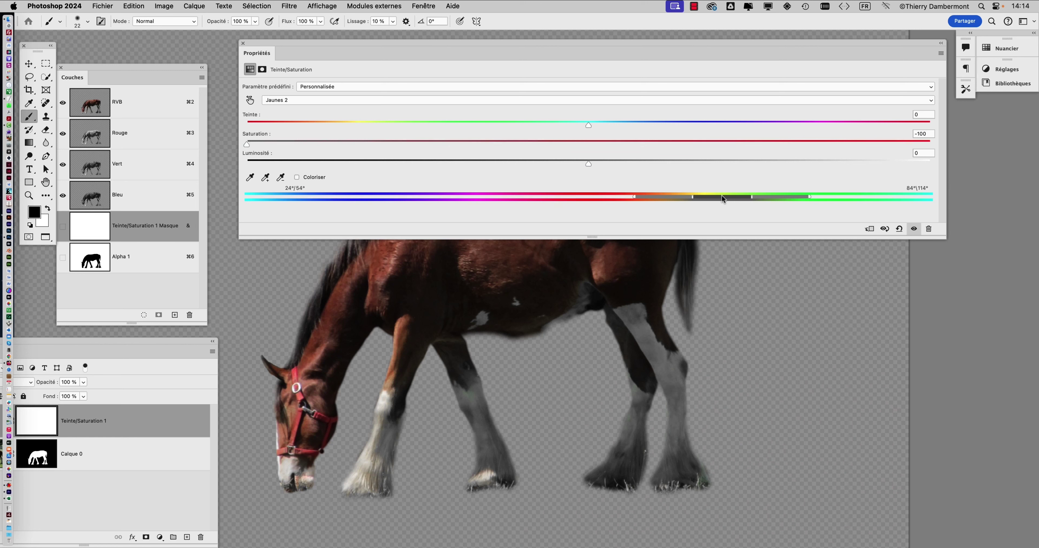
left_click_drag(721, 197, 713, 201)
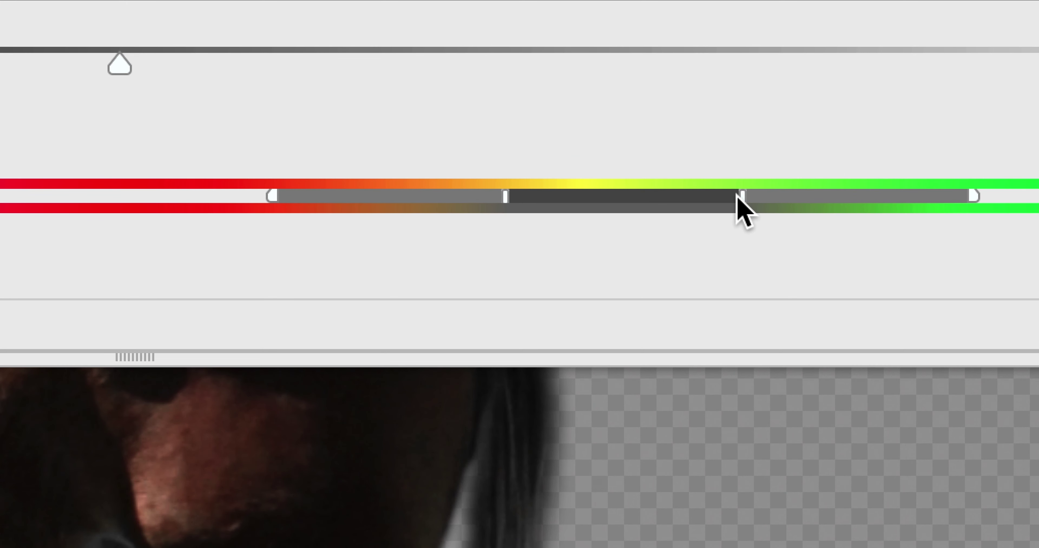
Adjust the affected band of the Teinte/Saturation colour range and slide it from the yellows through the greens to the cyans.
left_click_drag(742, 174, 793, 182)
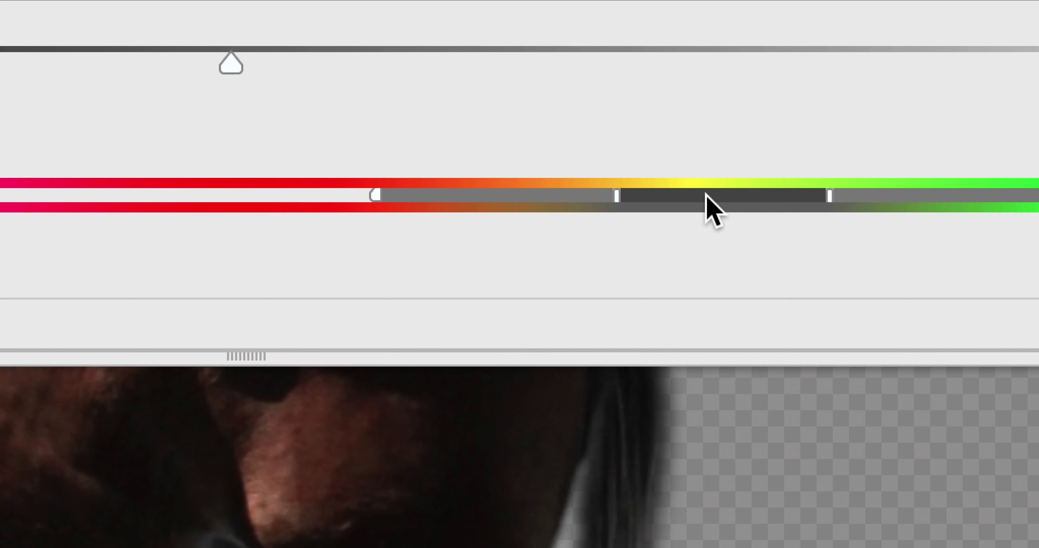
left_click_drag(704, 195, 911, 193)
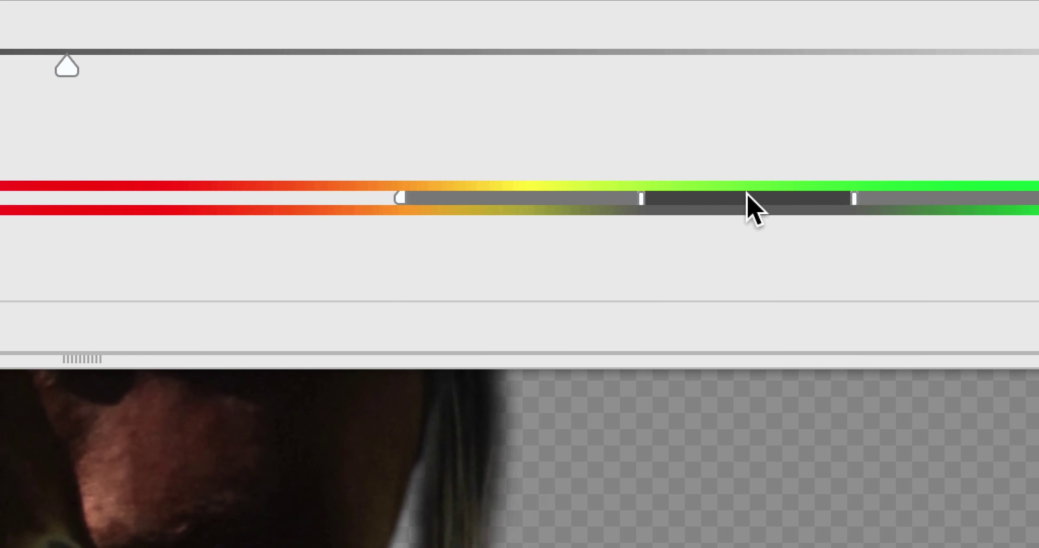
left_click_drag(746, 192, 885, 194)
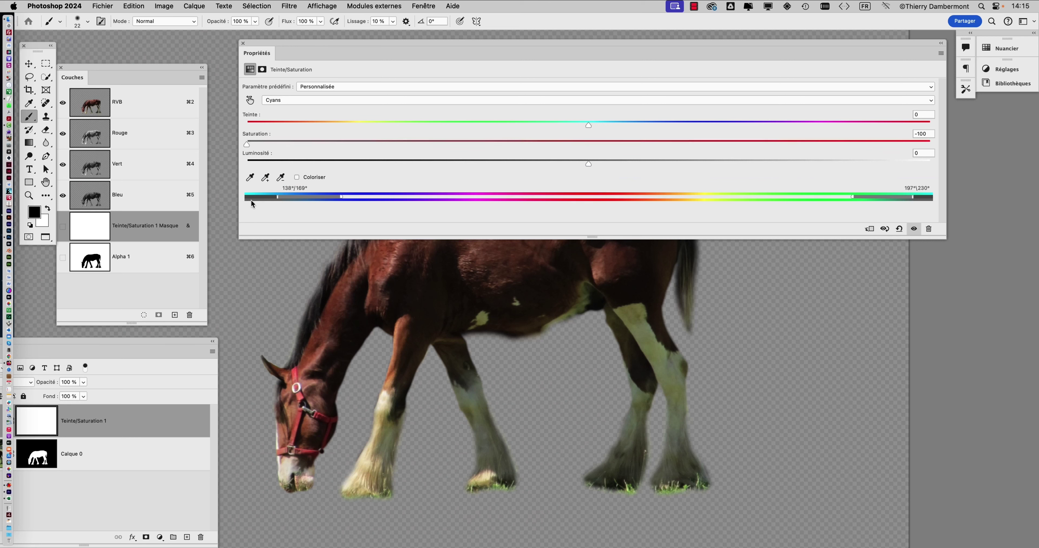
left_click_drag(282, 201, 715, 215)
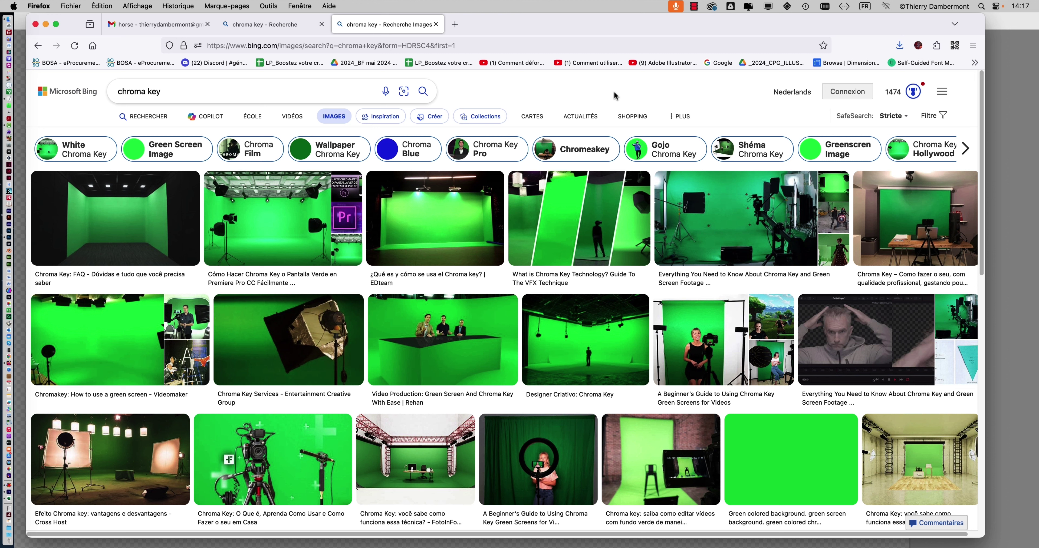
Search the web for "after effects" in a new Firefox tab and open Adobe's After Effects page from the results.
left_click(454, 25)
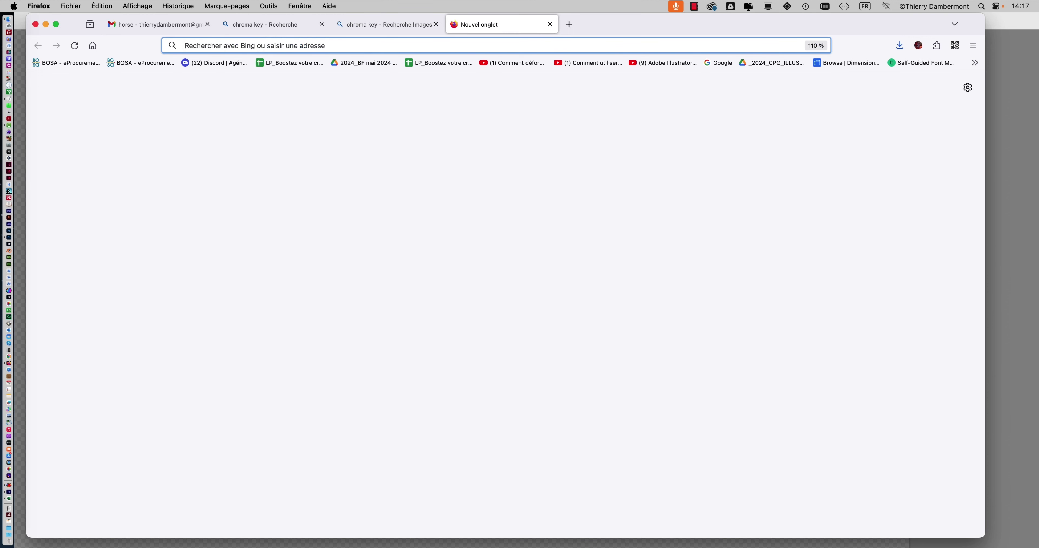
type("afte")
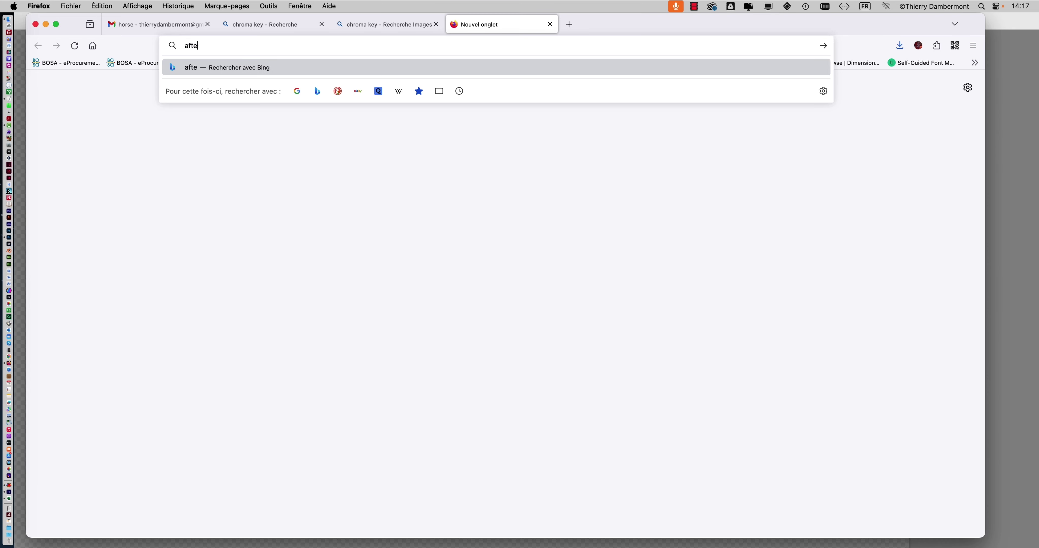
type("r effects")
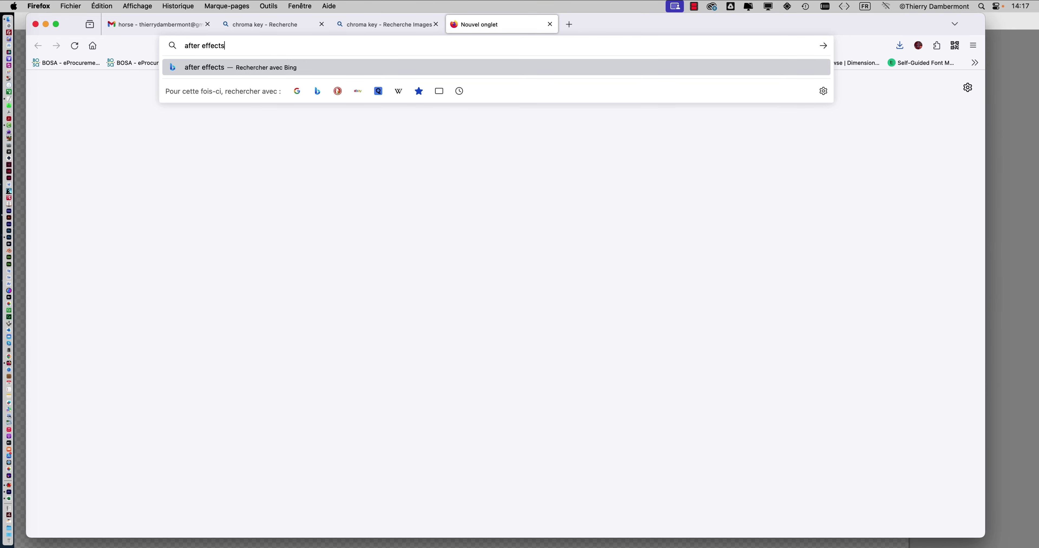
key("Return")
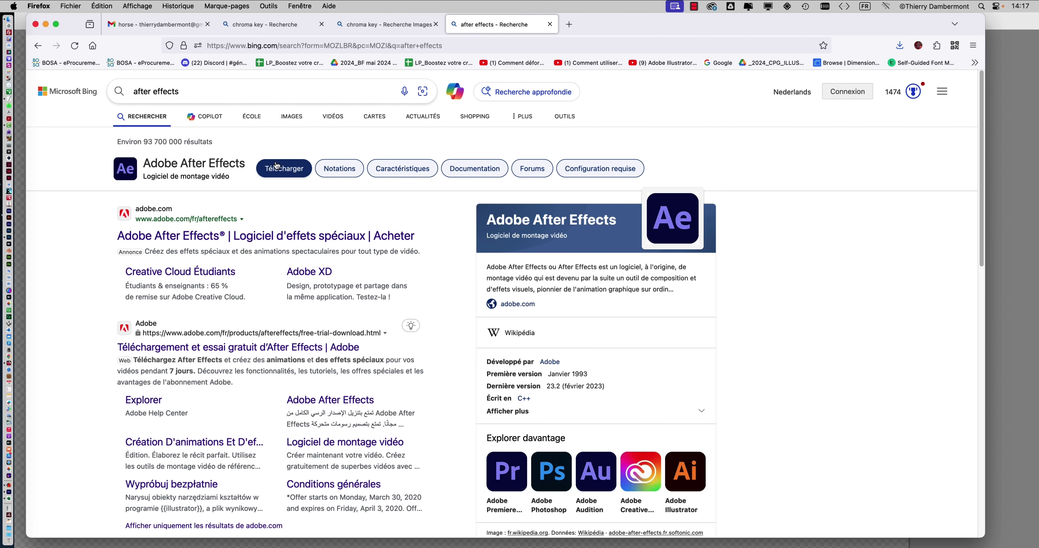
left_click(228, 235)
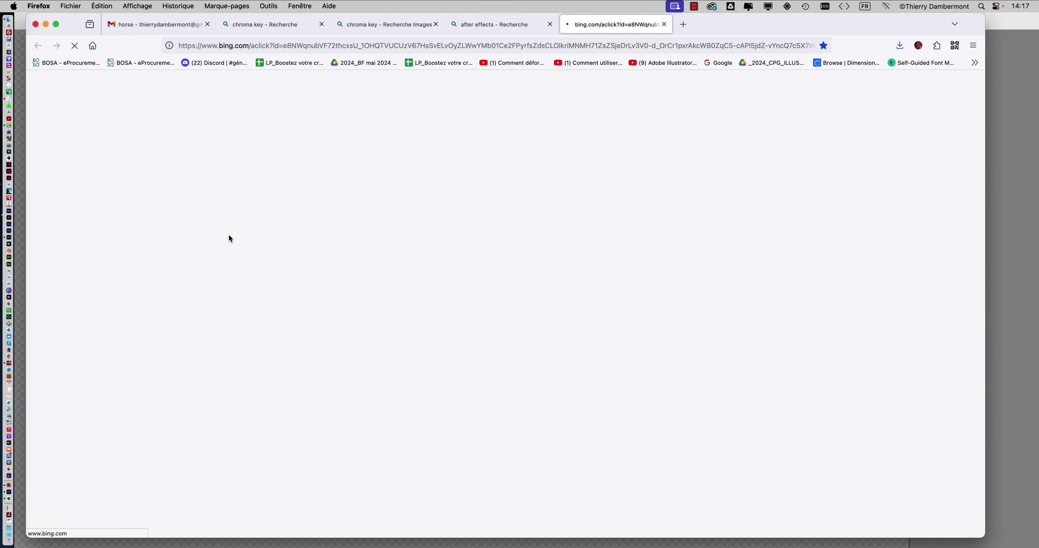